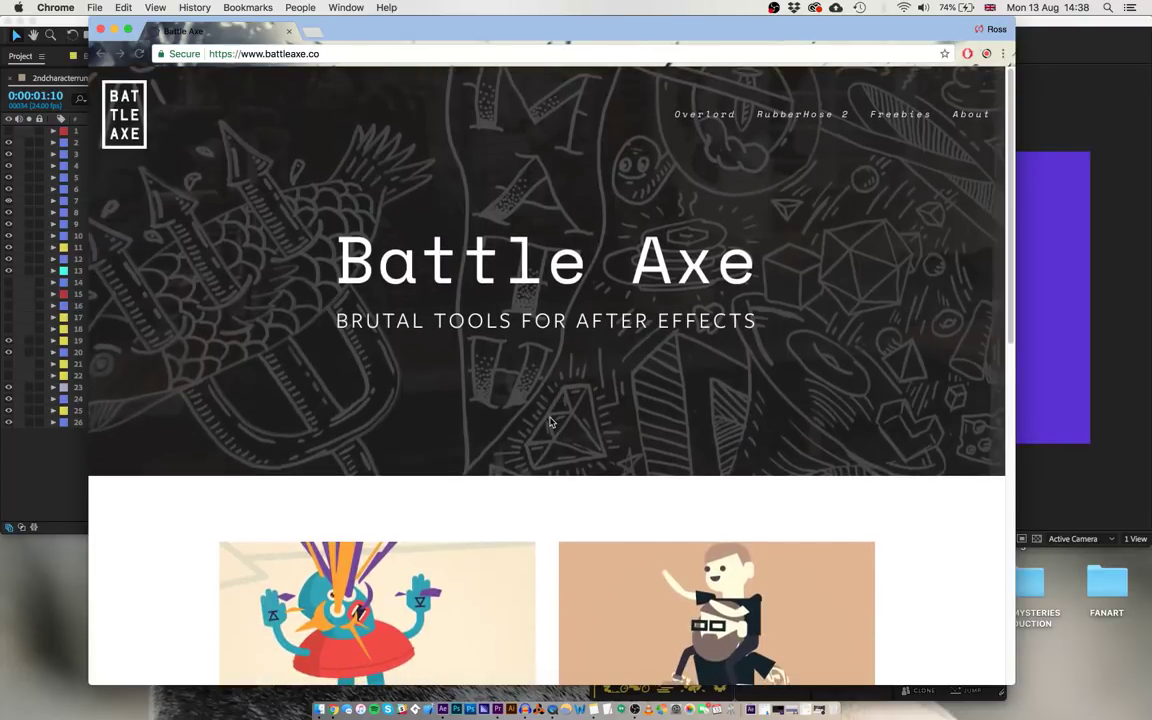
pyautogui.scroll(-5, 550, 422)
pyautogui.click(632, 334)
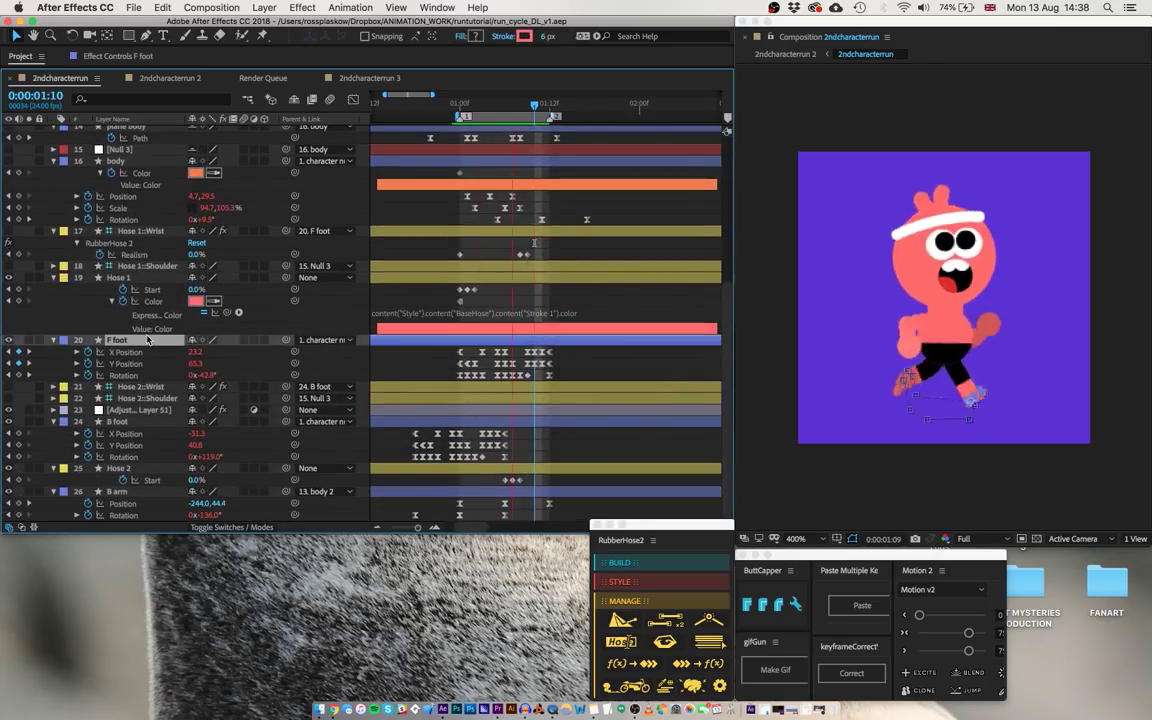
pyautogui.press('super+a')
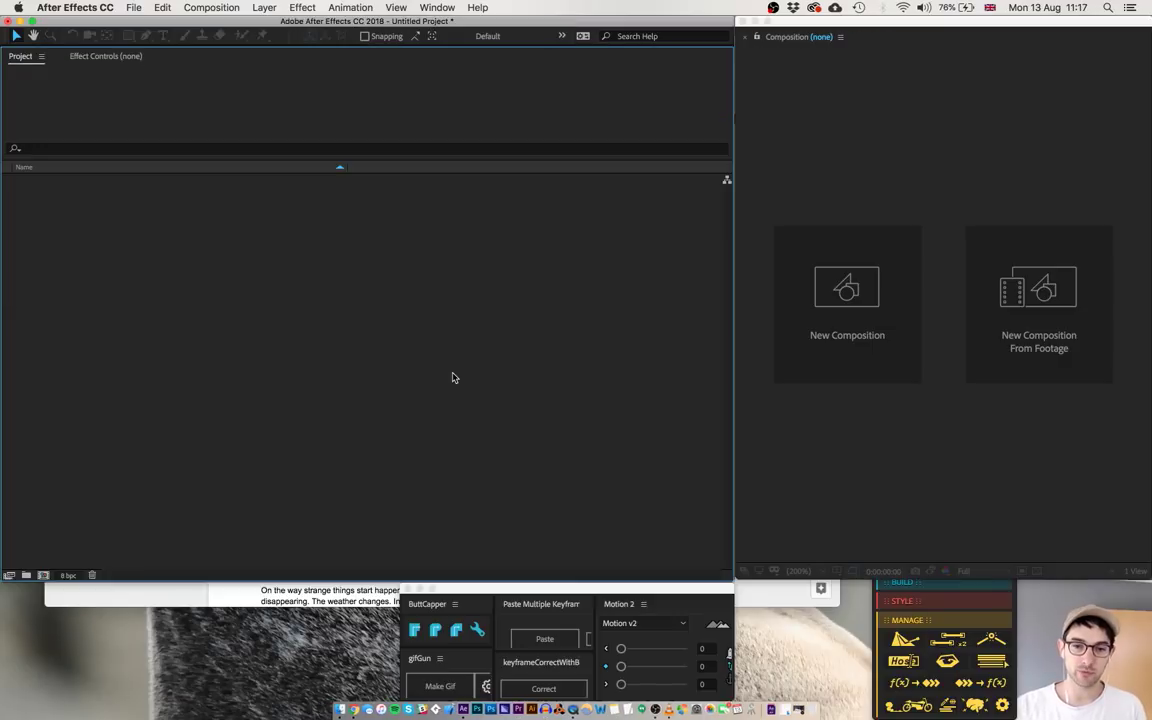
# - Create a 1000 x 1000 px, 24 fps composition and draw a short horizontal Pen tool stroke below its centre
pyautogui.press('super+n')
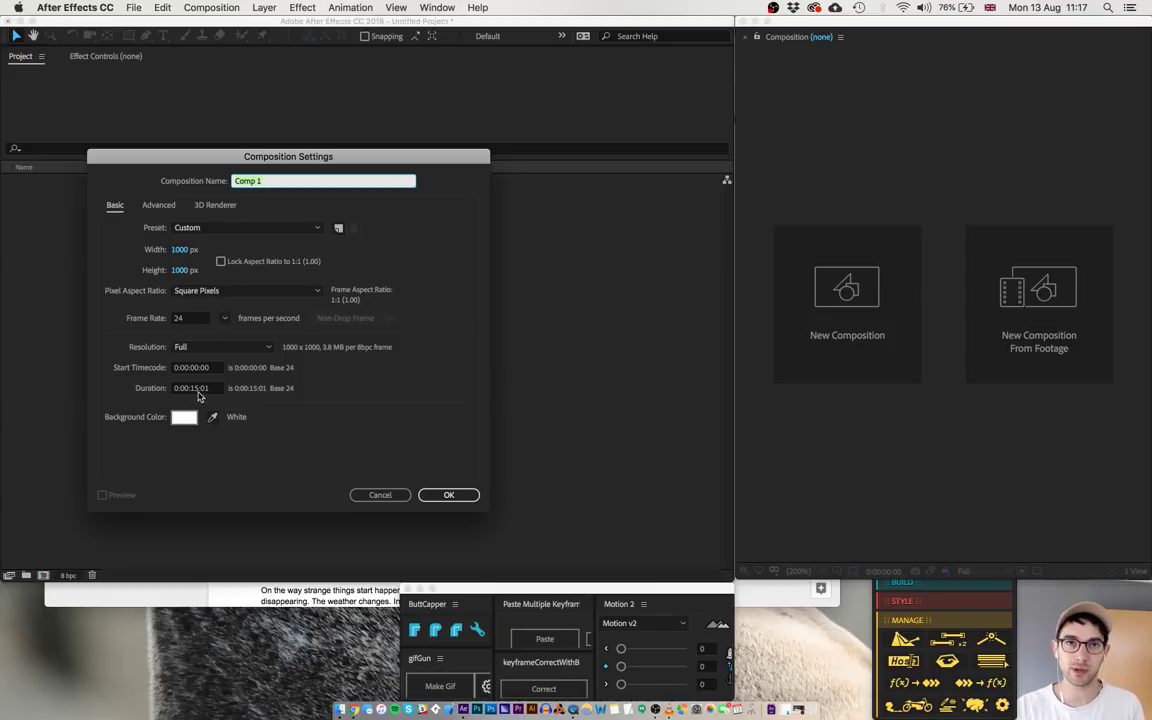
pyautogui.click(452, 495)
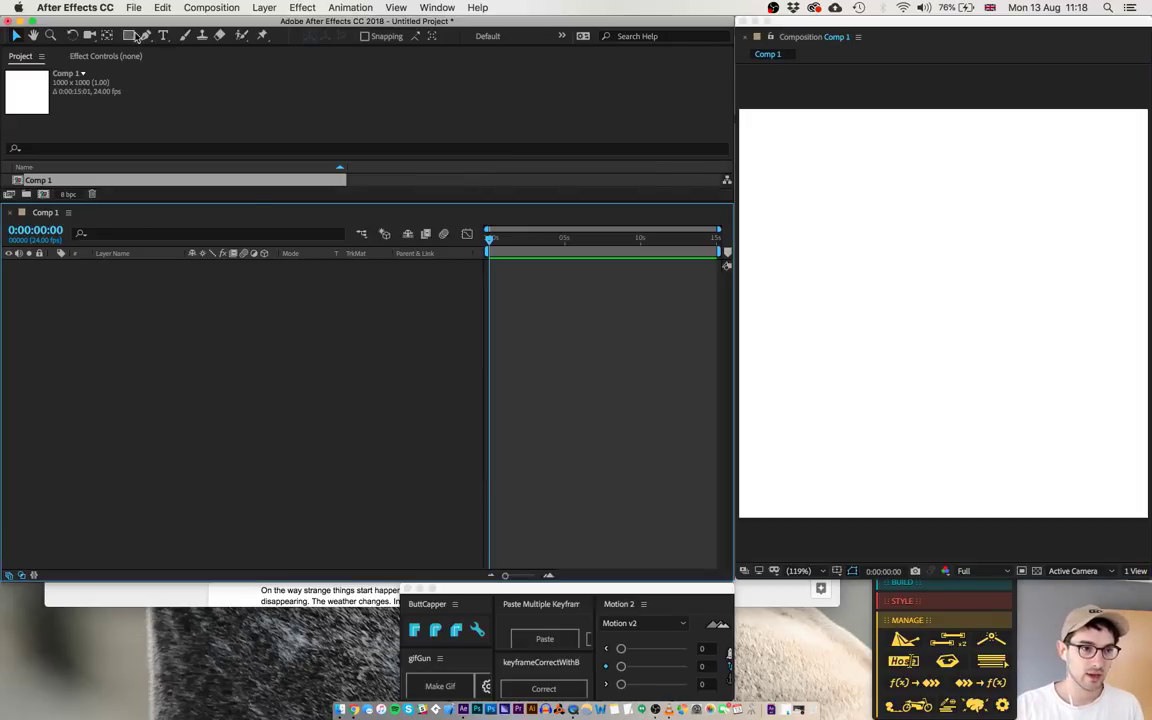
pyautogui.click(145, 36)
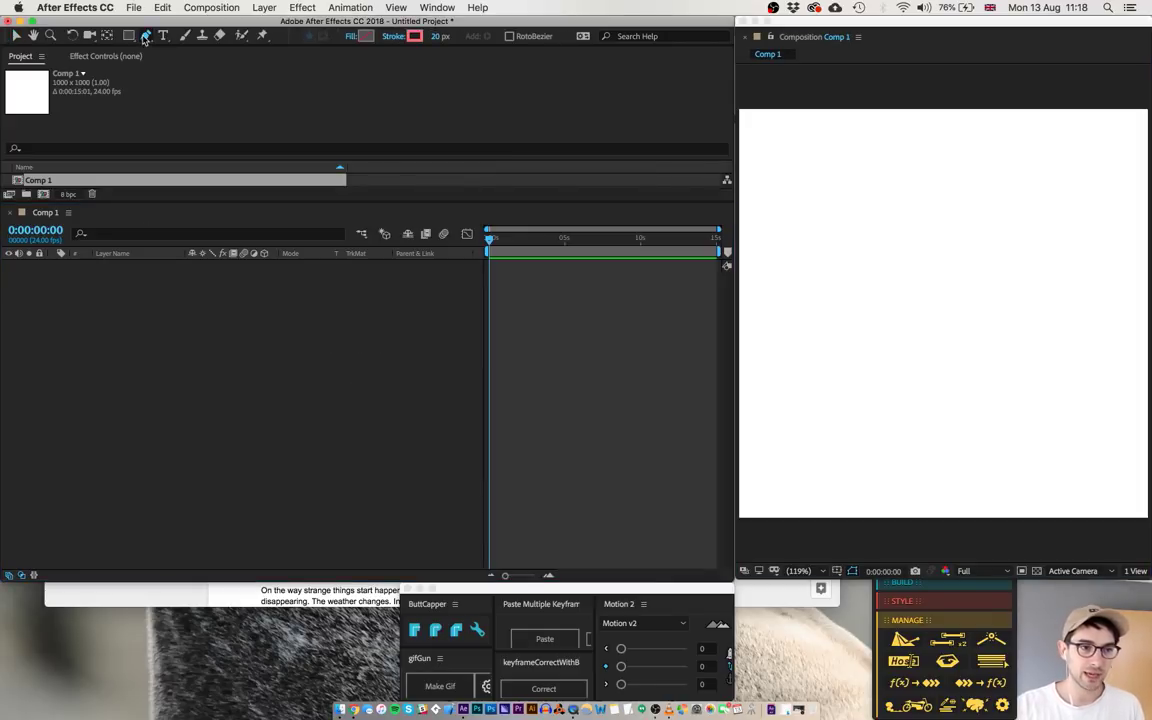
pyautogui.click(912, 391)
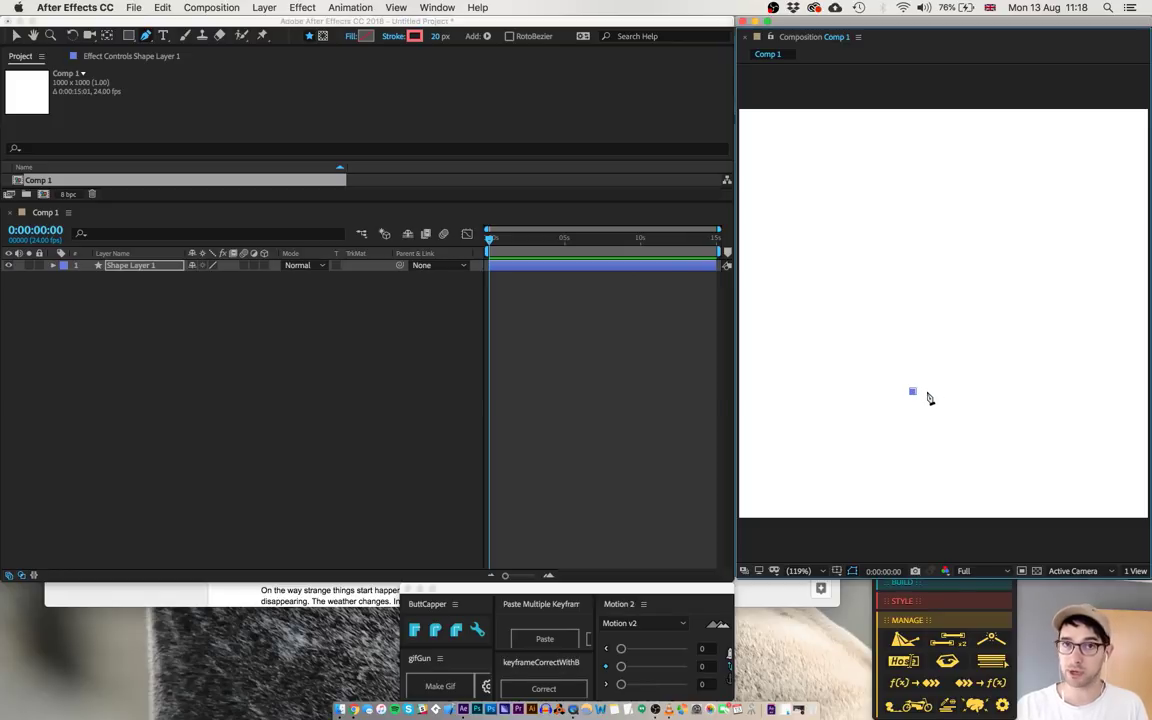
pyautogui.click(925, 392)
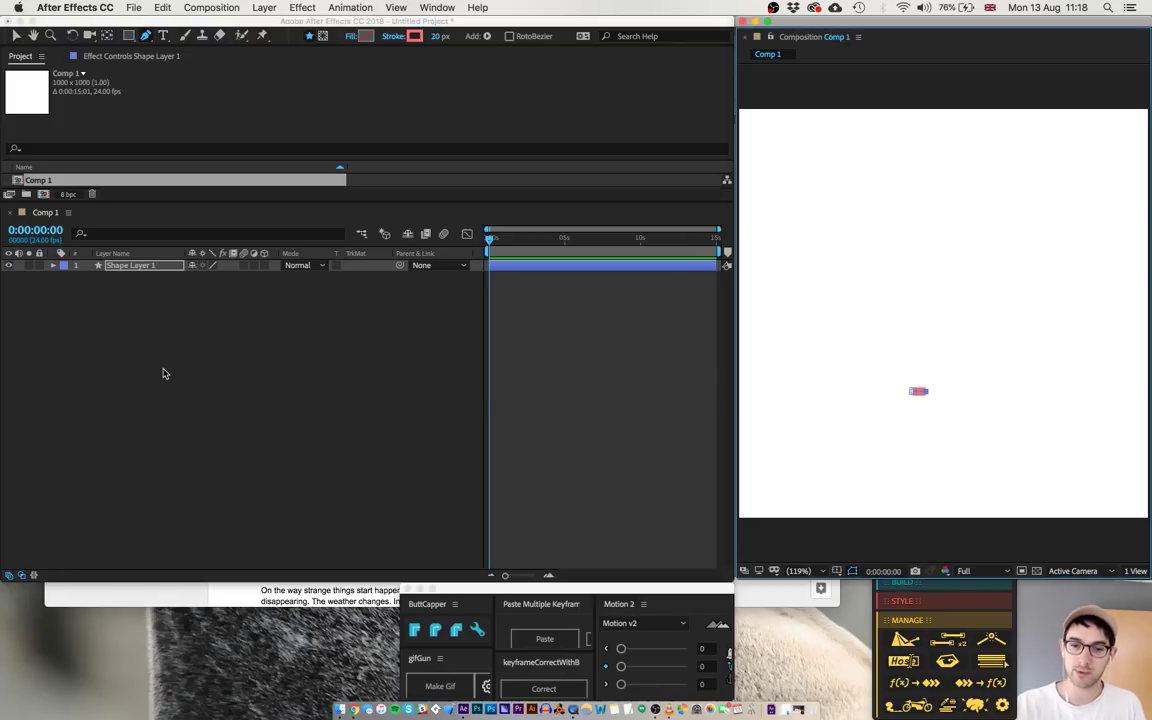
# - Rename the new shape layer as F foot and give its stroke round caps
pyautogui.press('Return')
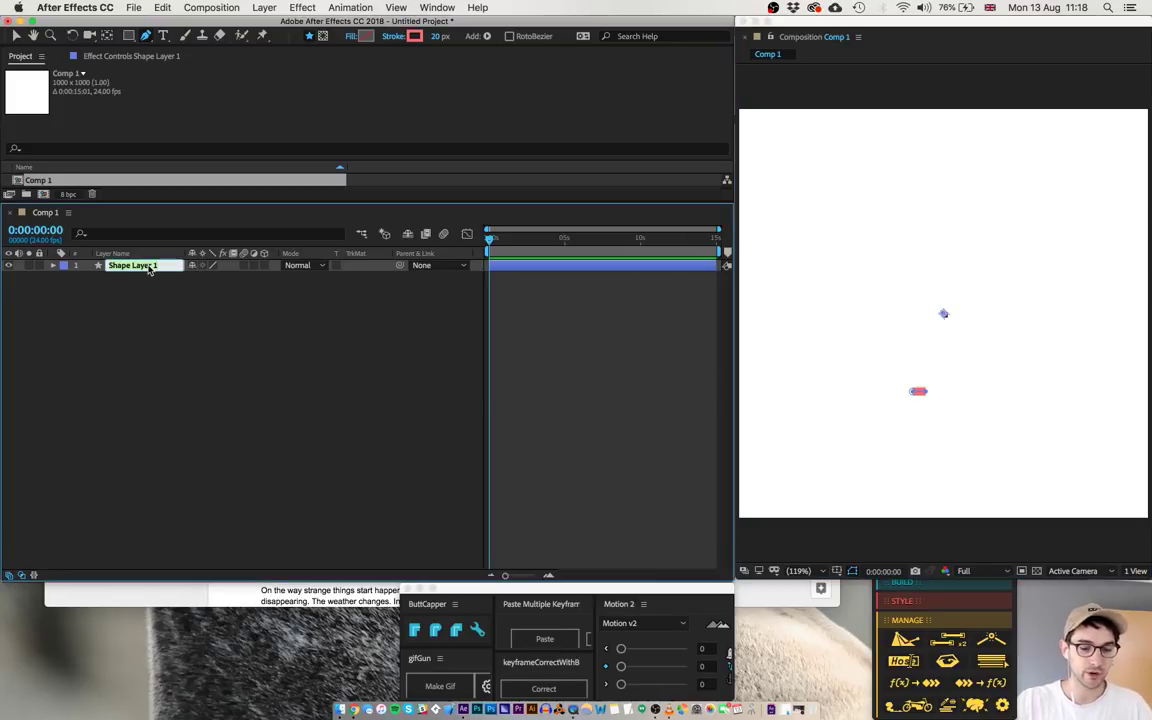
pyautogui.write('F foot')
pyautogui.press('Return')
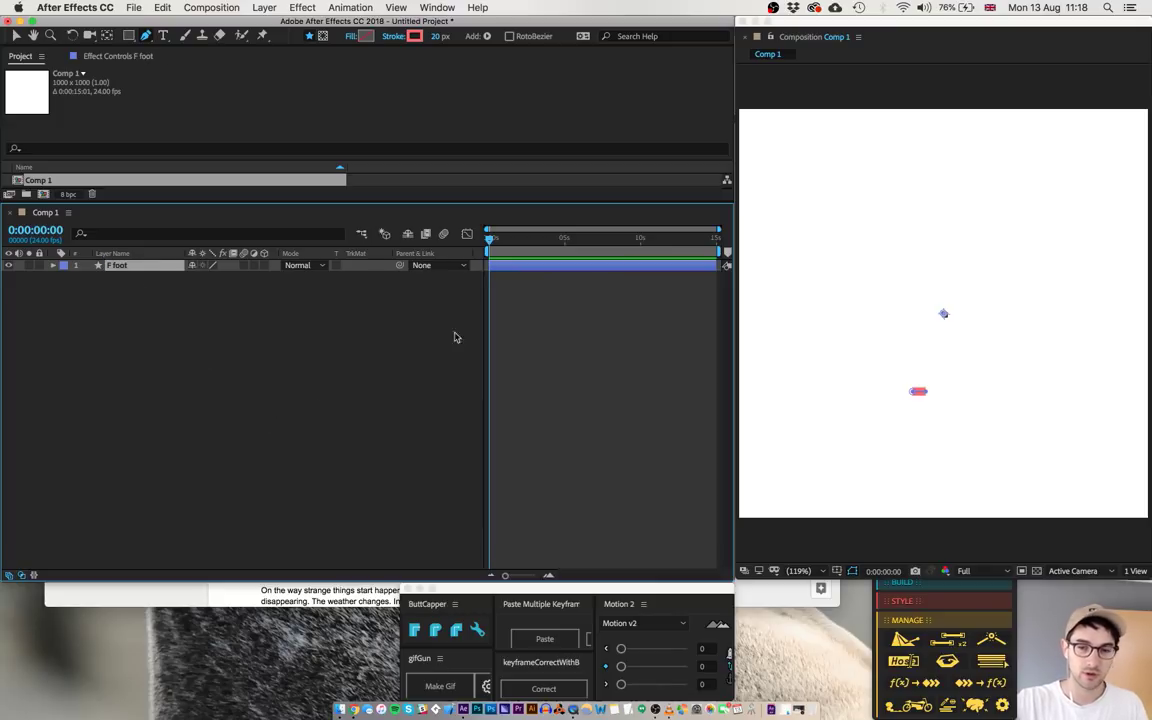
pyautogui.click(436, 633)
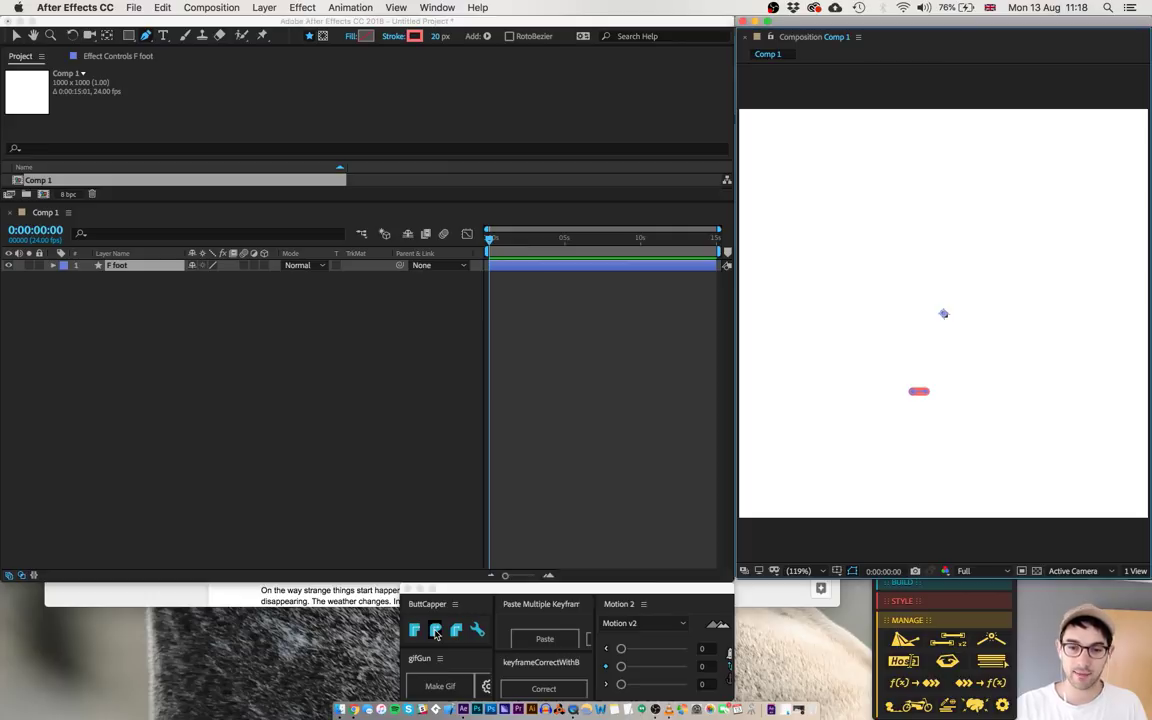
# - Move the F foot layer's anchor point onto the left end of the foot stroke
pyautogui.click(195, 246)
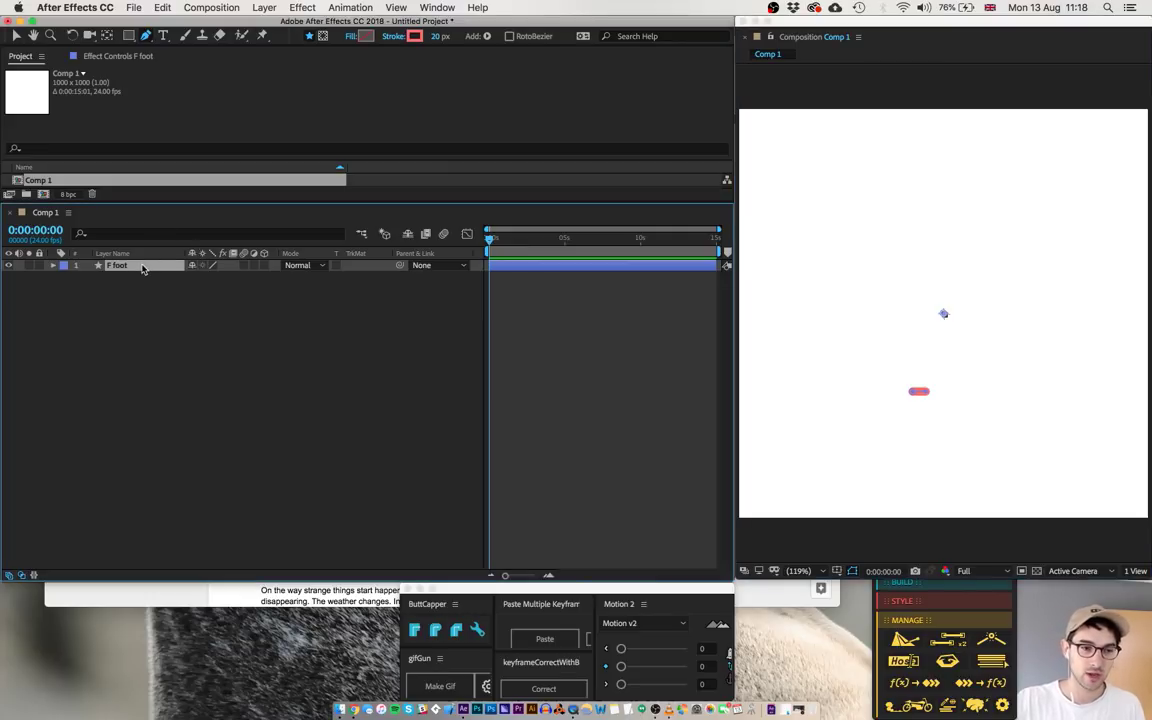
pyautogui.press('v')
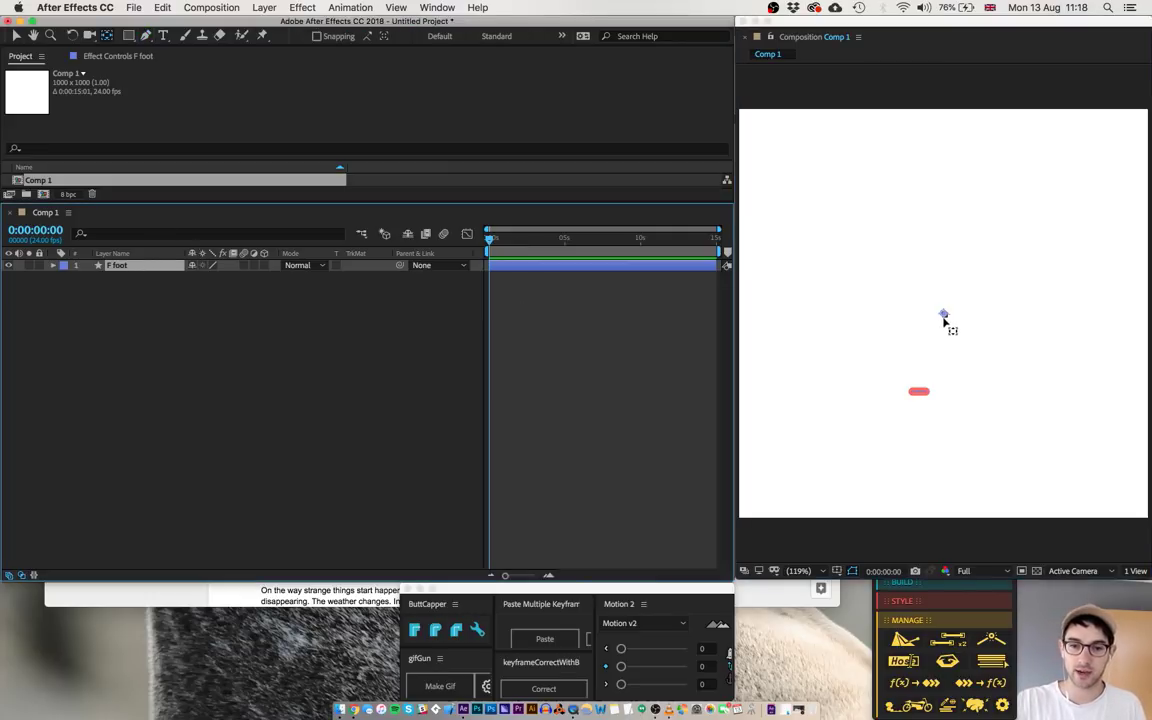
pyautogui.click(944, 316)
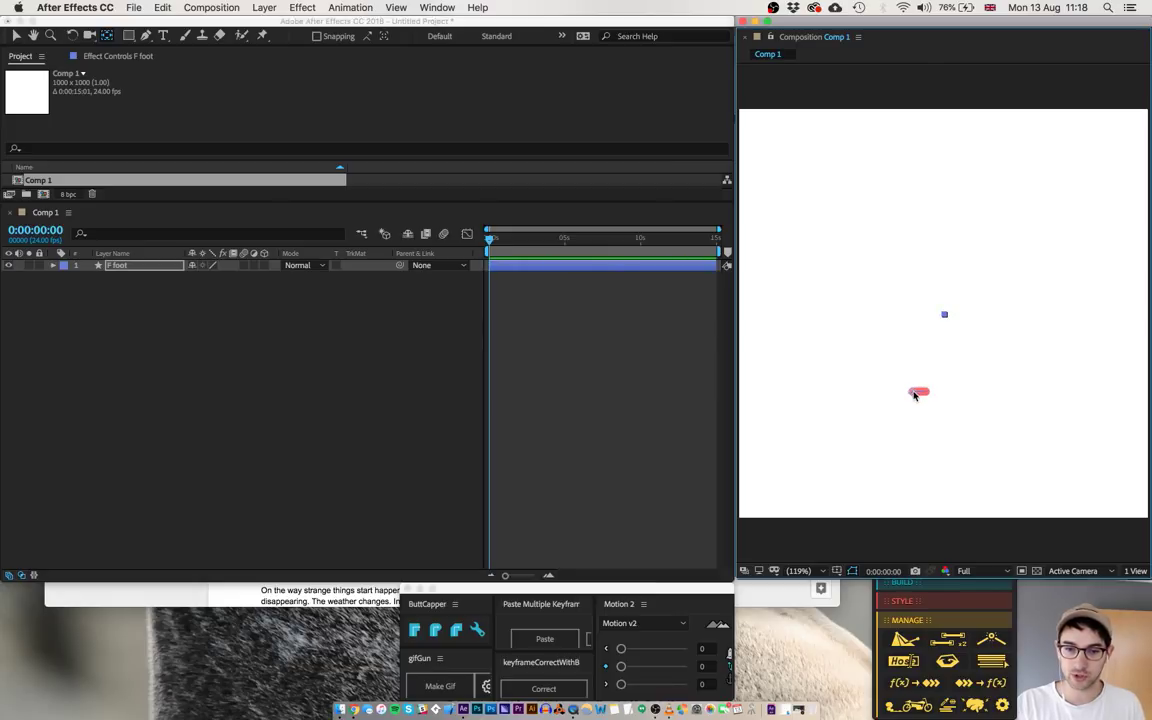
pyautogui.moveTo(914, 396); pyautogui.dragTo(1040, 115)
pyautogui.press('.')
pyautogui.press('.')
pyautogui.press('space')
pyautogui.press(',')
pyautogui.press('y')
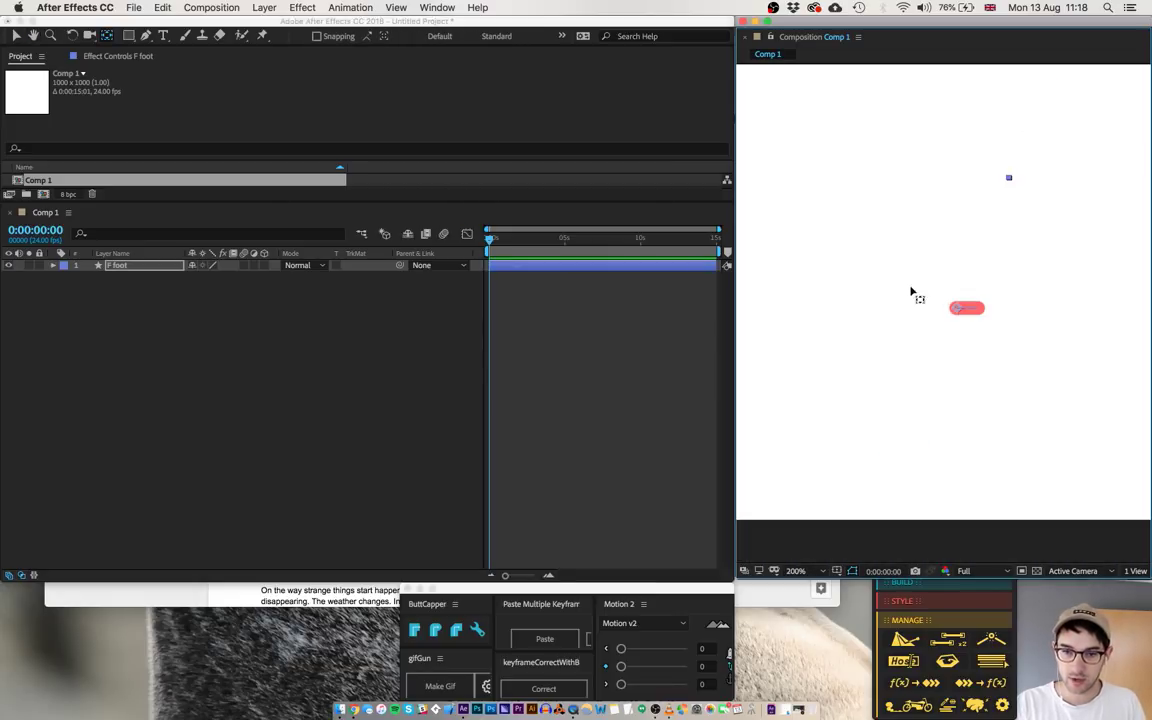
pyautogui.press(',')
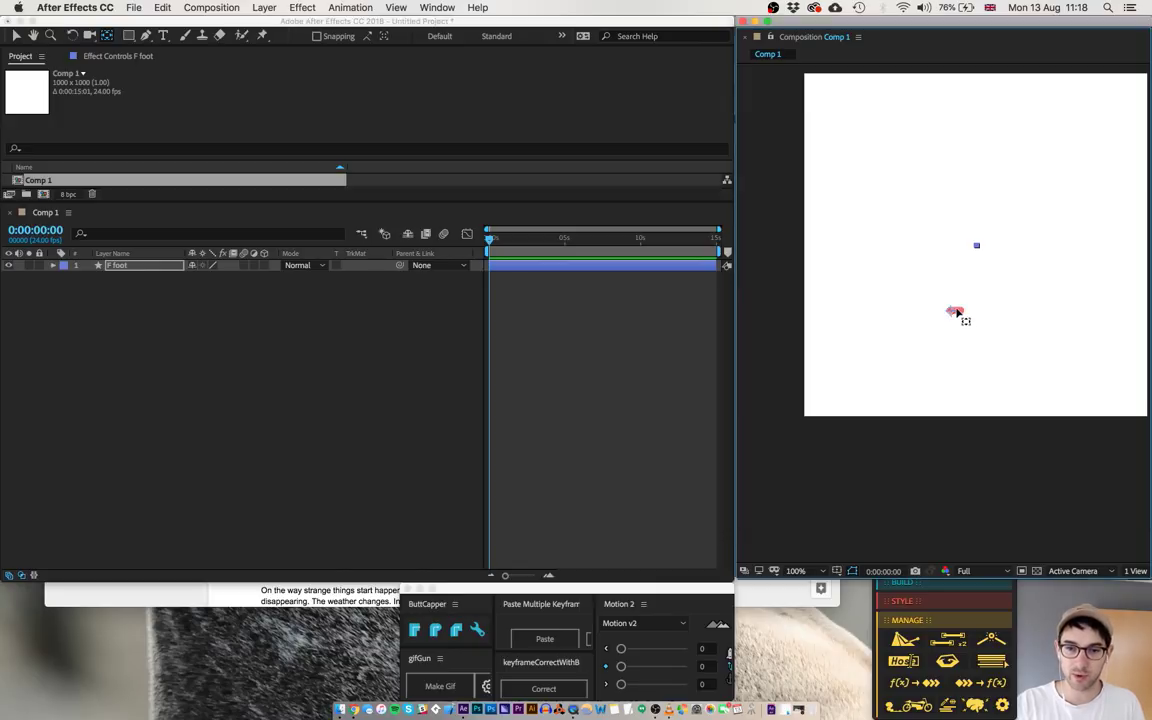
pyautogui.press('space')
pyautogui.moveTo(958, 313); pyautogui.dragTo(894, 395)
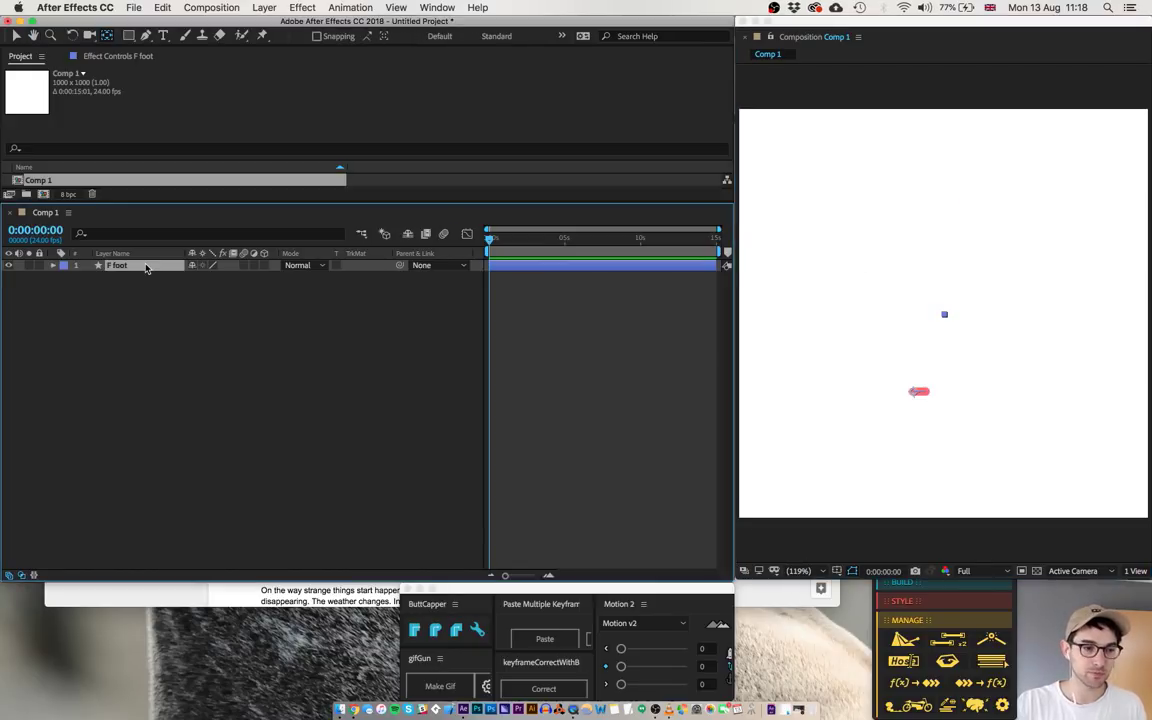
# - Separate the F foot layer's position into X and Y dimensions and keyframe both at 0:00:00:00
pyautogui.press('p')
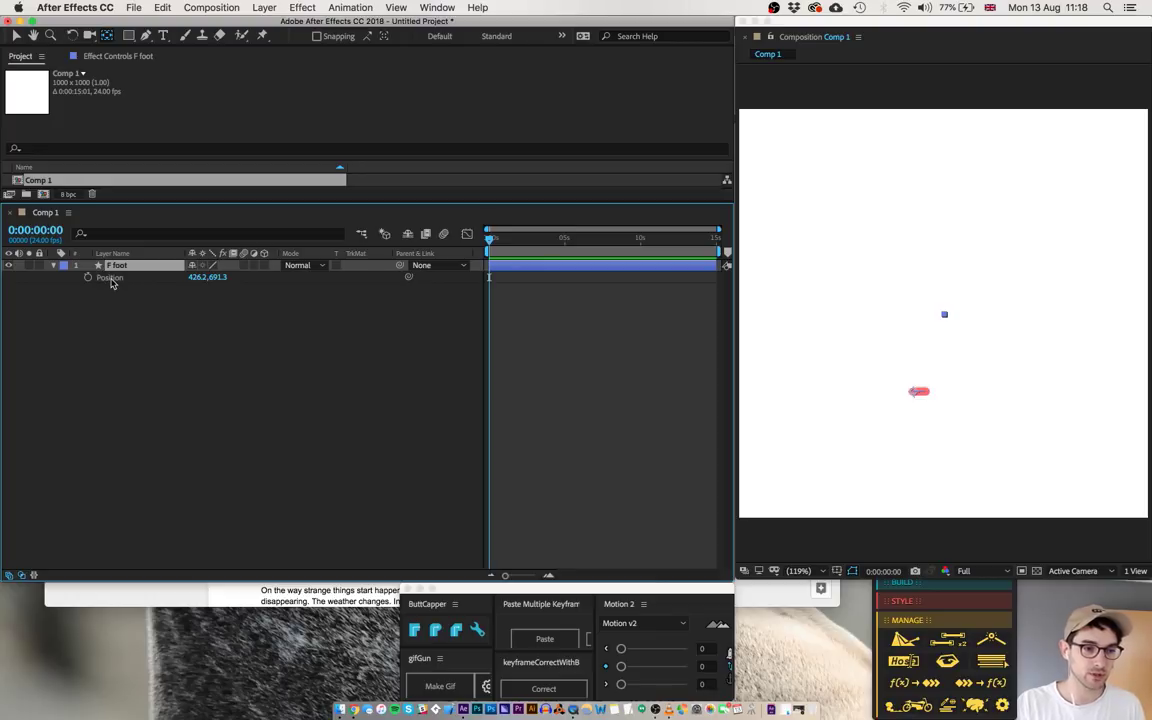
pyautogui.rightClick(112, 284)
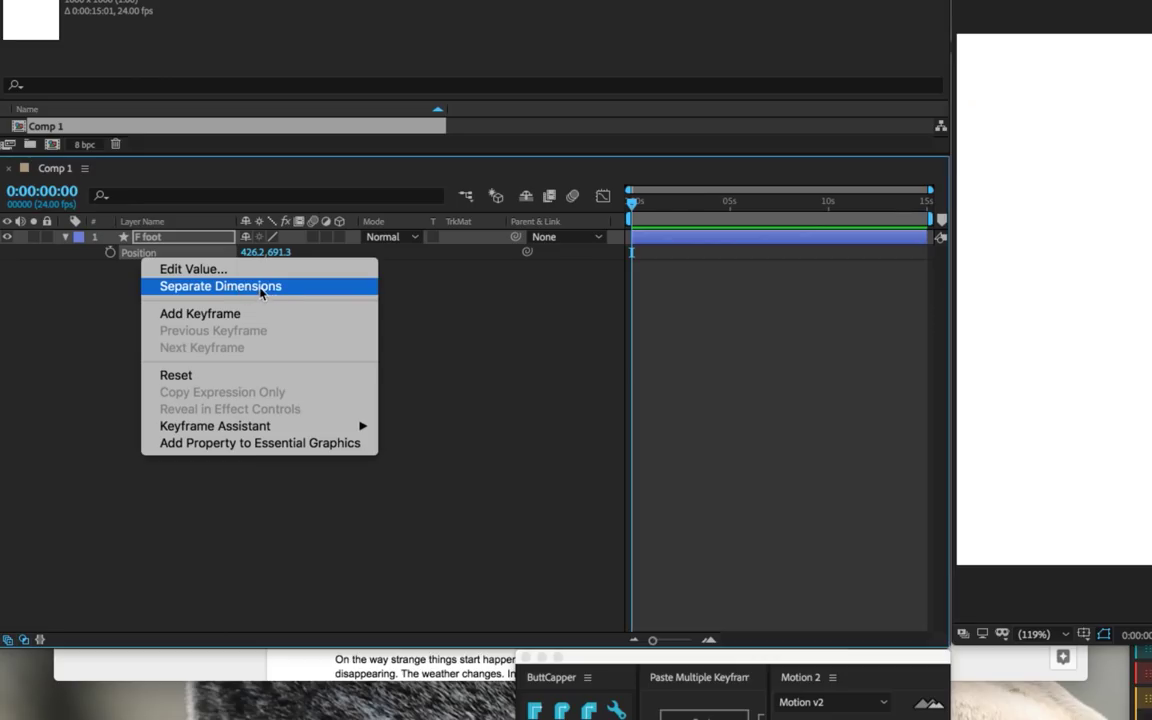
pyautogui.click(184, 304)
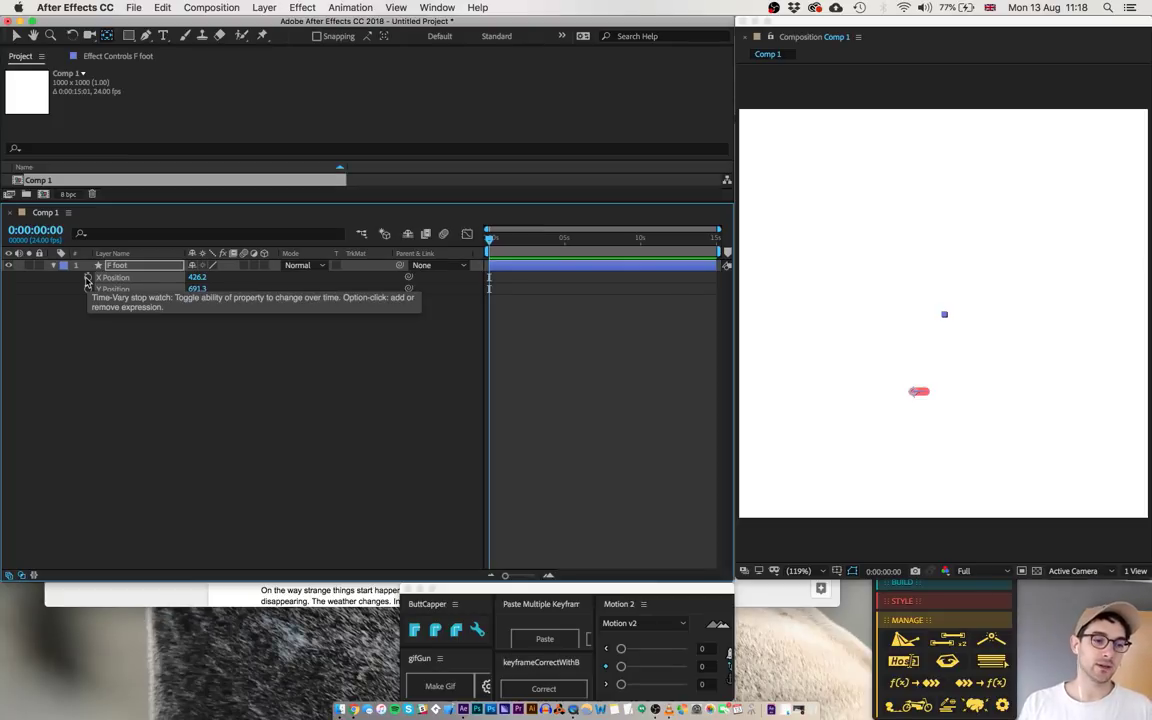
pyautogui.click(87, 277)
pyautogui.click(87, 289)
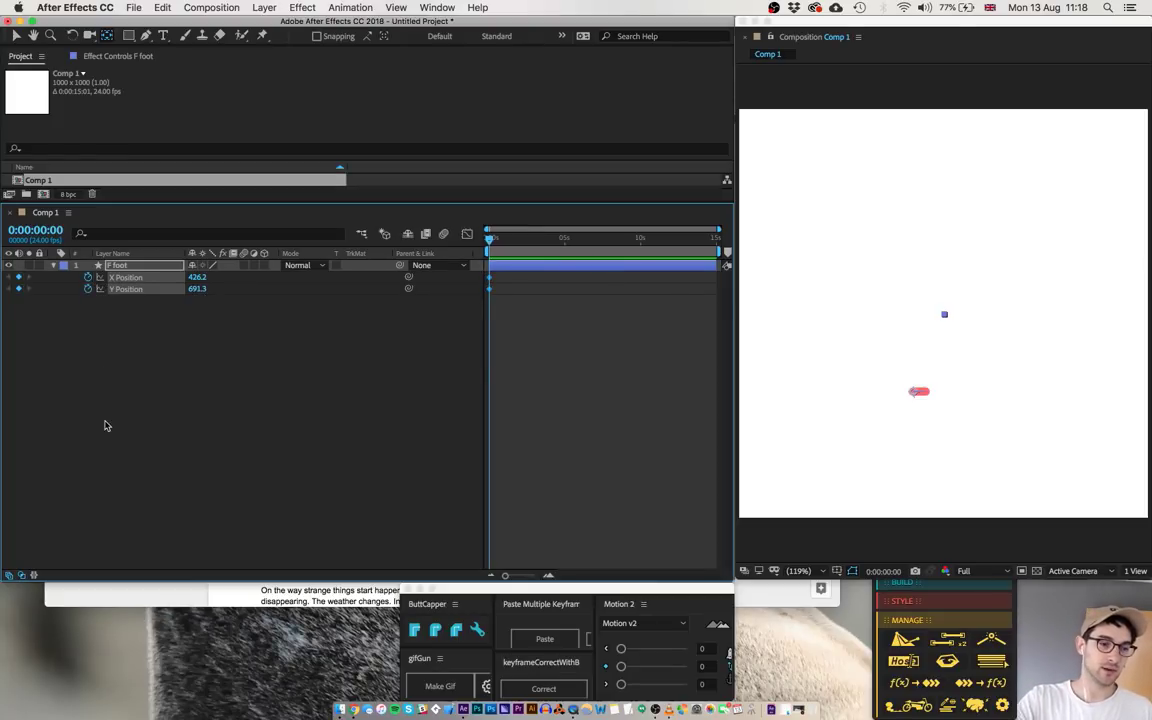
# - Add a rotation keyframe to F foot at 0:00:00:00 and reveal all of its keyframed properties
pyautogui.press('r')
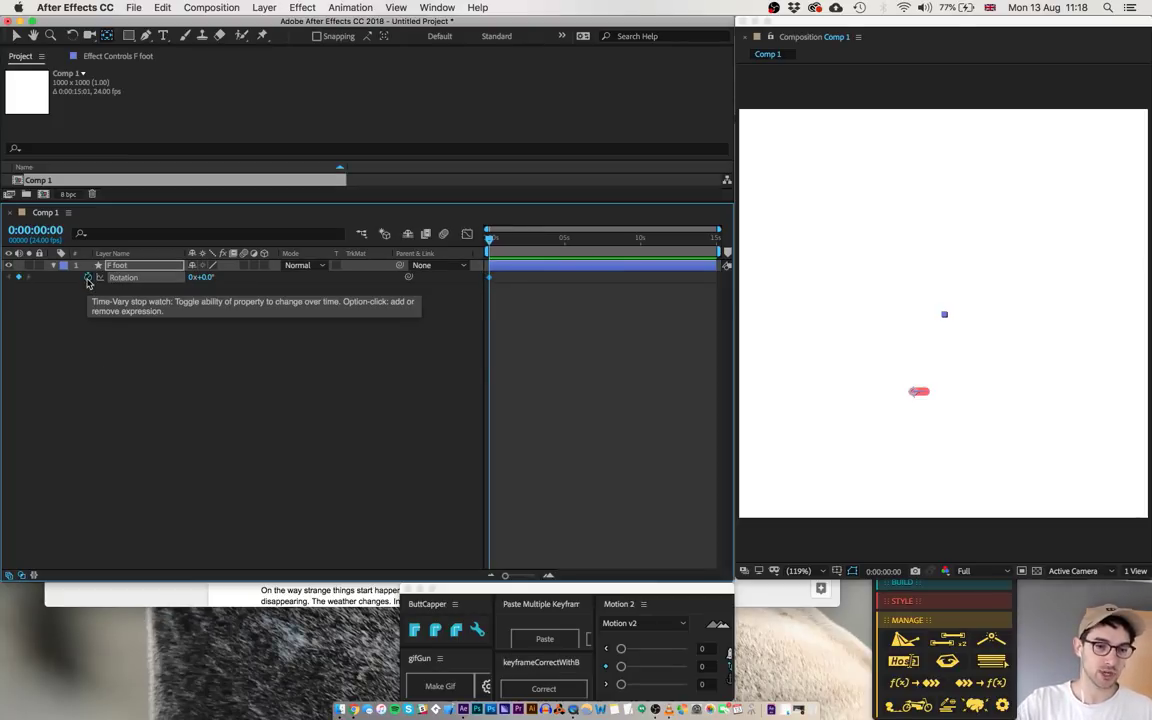
pyautogui.click(141, 413)
pyautogui.press('u')
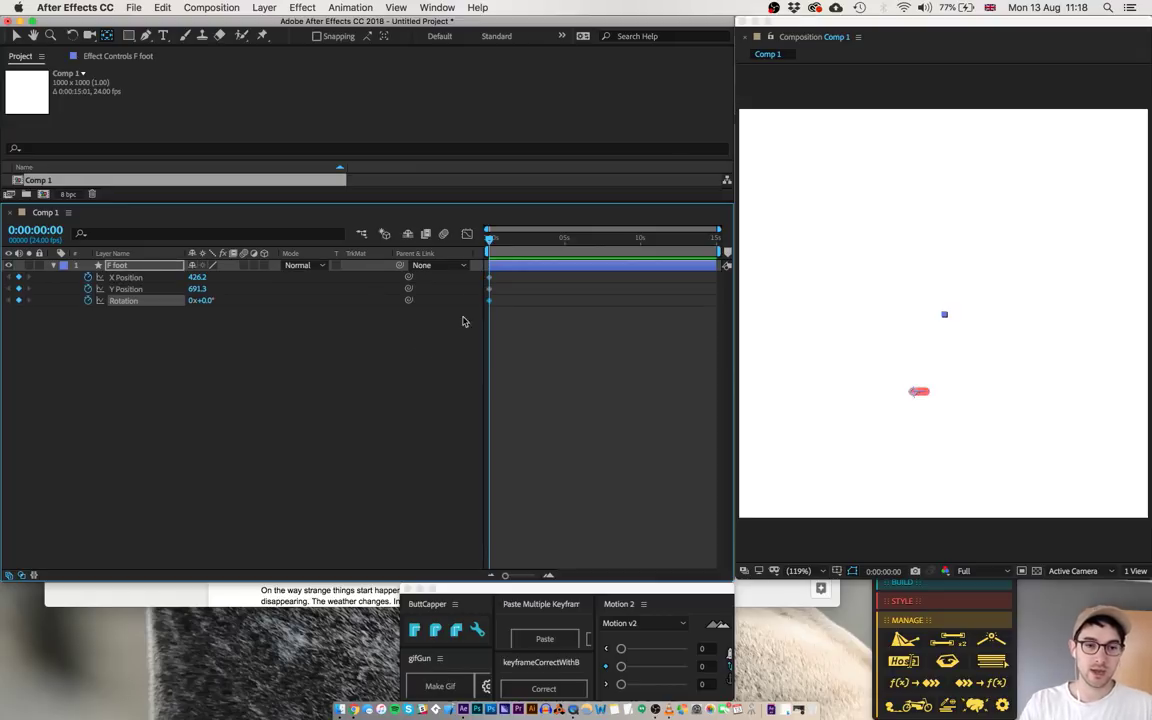
# - Move the three F foot keyframes to 0:00:05:00 and limit the work area to 0:00:05:00 through 0:00:05:11
pyautogui.moveTo(502, 275); pyautogui.dragTo(567, 297)
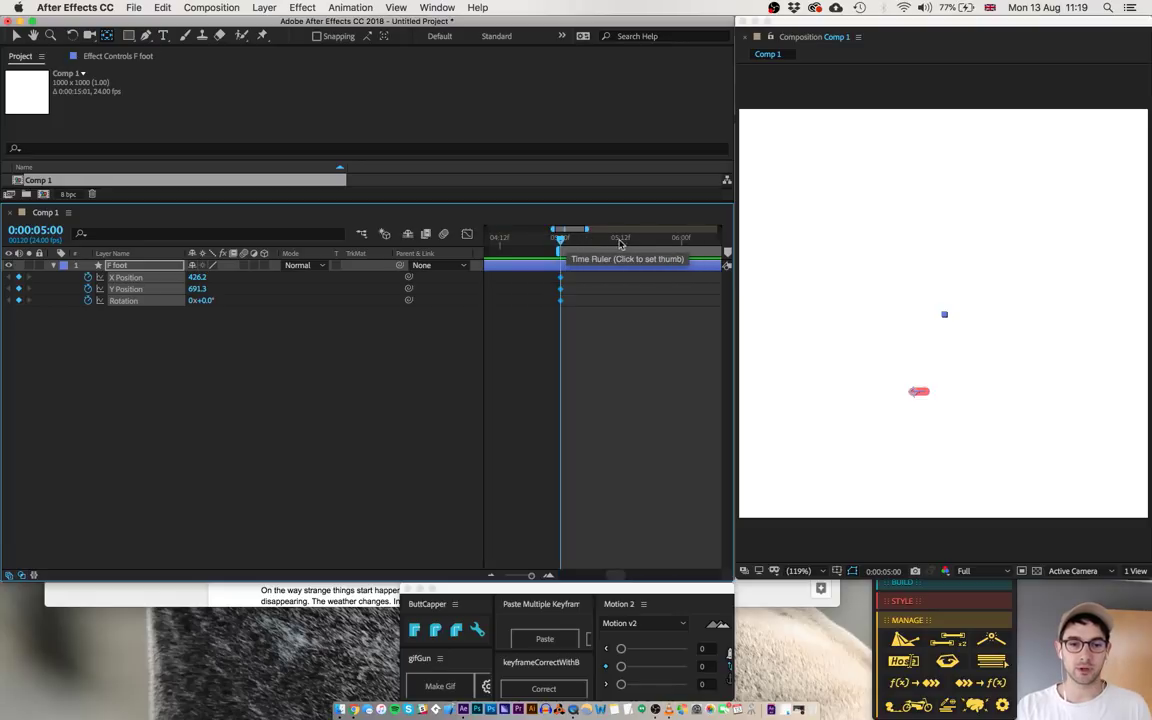
pyautogui.click(620, 240)
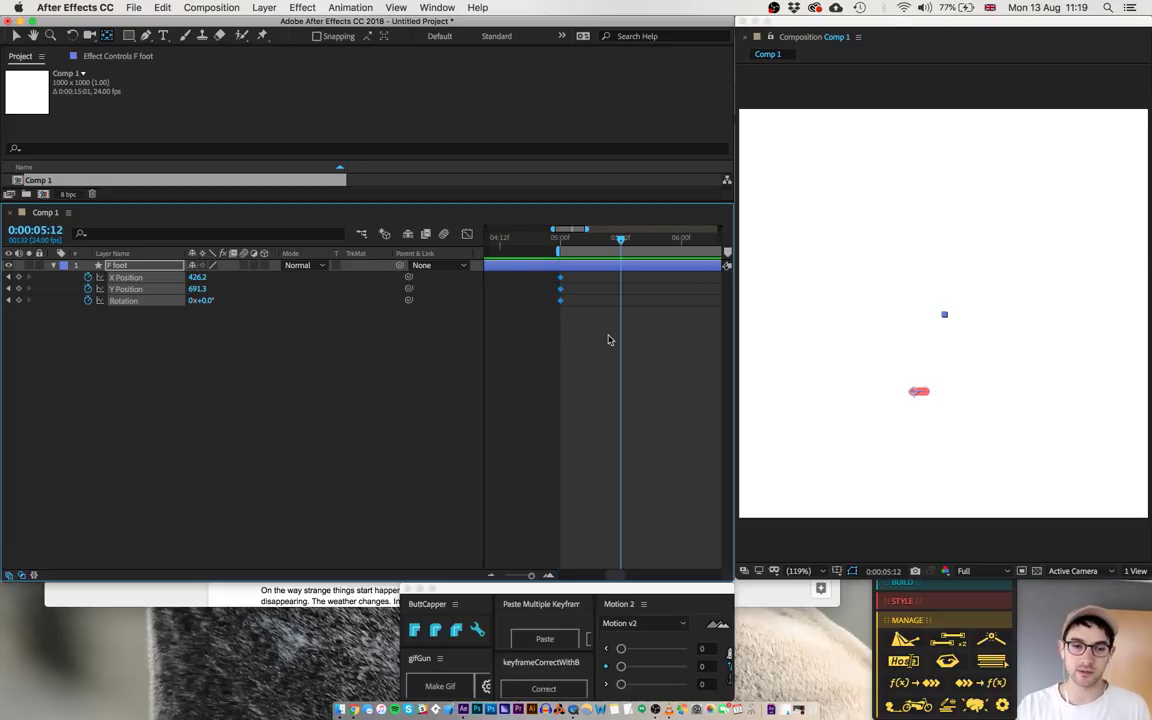
pyautogui.press('pageup')
pyautogui.click(580, 348)
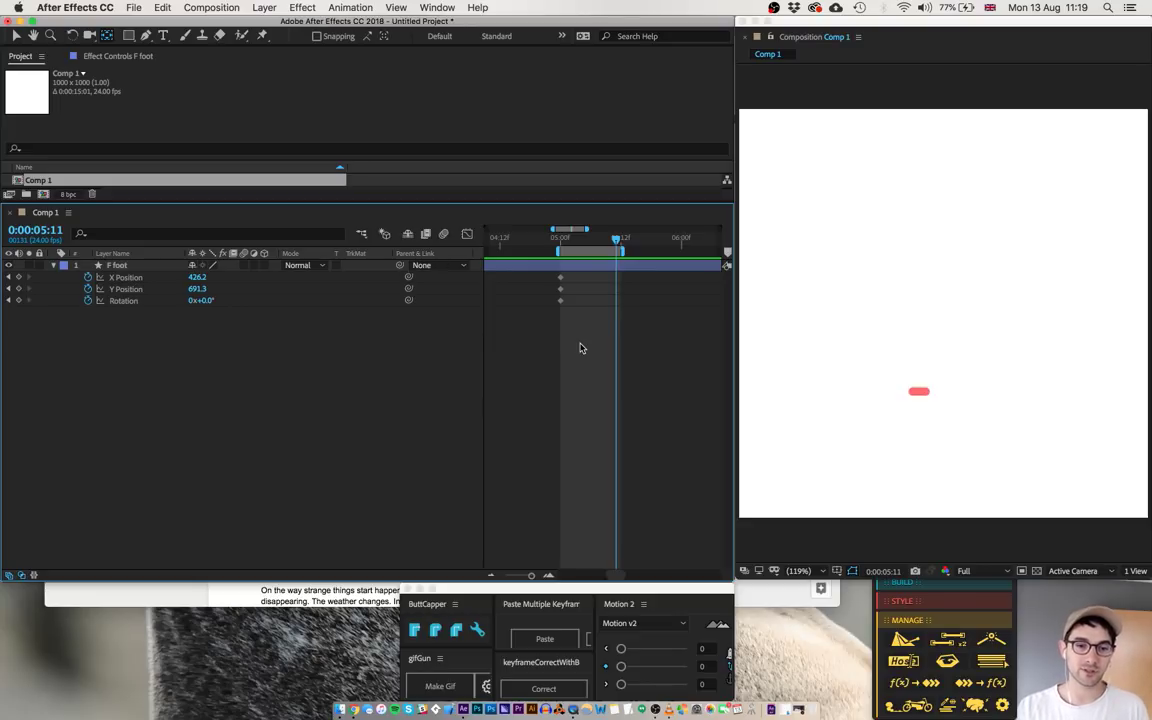
# - Add X Position, Y Position and Rotation keyframes with unchanged values to F foot at 0:00:05:12
pyautogui.press('pagedown')
pyautogui.moveTo(18, 278); pyautogui.dragTo(24, 327)
# - Set the X Position of both the first and last F foot keyframes to 566.2
pyautogui.moveTo(592, 241); pyautogui.dragTo(561, 241)
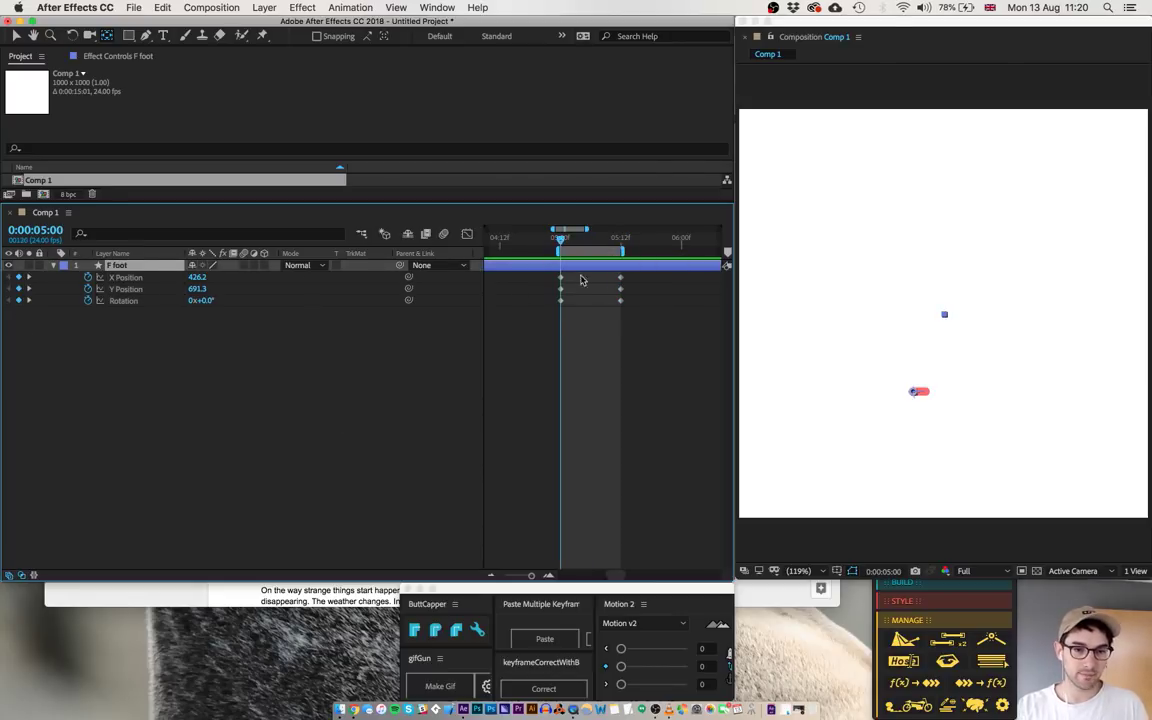
pyautogui.click(561, 278)
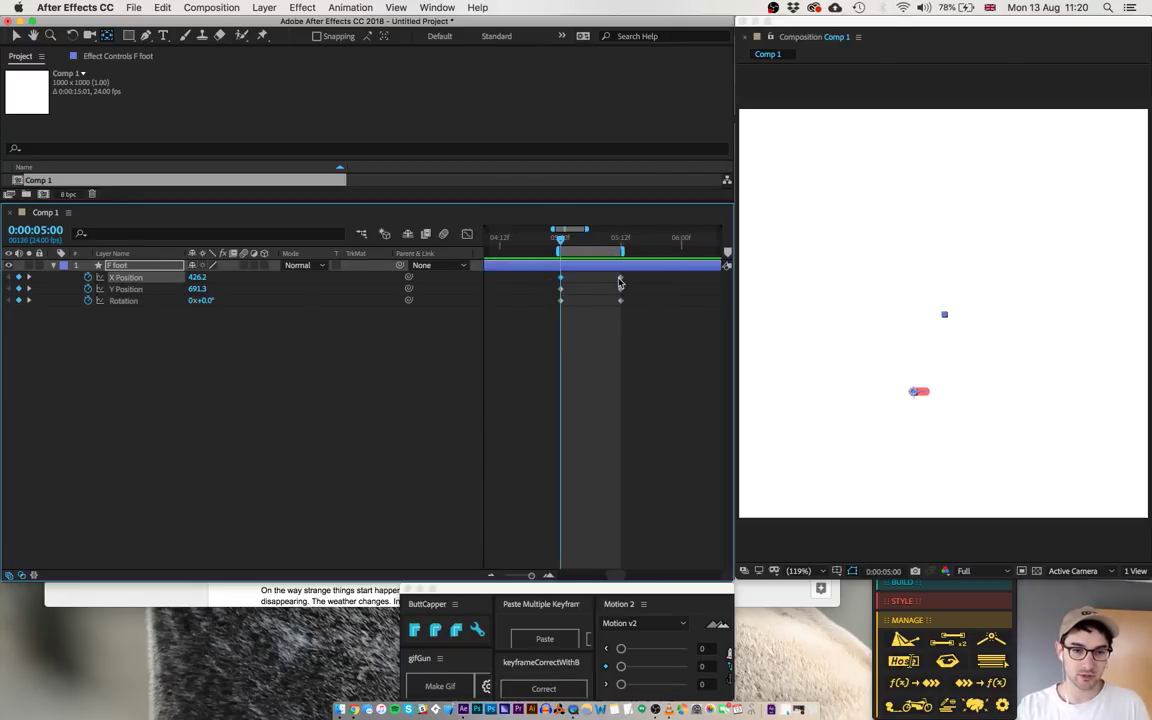
pyautogui.hotkey('shift', 'Right')
pyautogui.hotkey('shift', 'Right')
pyautogui.hotkey('shift', 'Right')
pyautogui.hotkey('shift', 'Right')
pyautogui.hotkey('shift', 'Right')
pyautogui.hotkey('shift', 'Right')
pyautogui.hotkey('shift', 'Right')
pyautogui.hotkey('shift', 'Right')
pyautogui.hotkey('shift', 'Right')
pyautogui.hotkey('shift', 'Right')
pyautogui.hotkey('shift', 'Right')
pyautogui.hotkey('shift', 'Right')
pyautogui.hotkey('shift', 'Right')
pyautogui.hotkey('shift', 'Right')
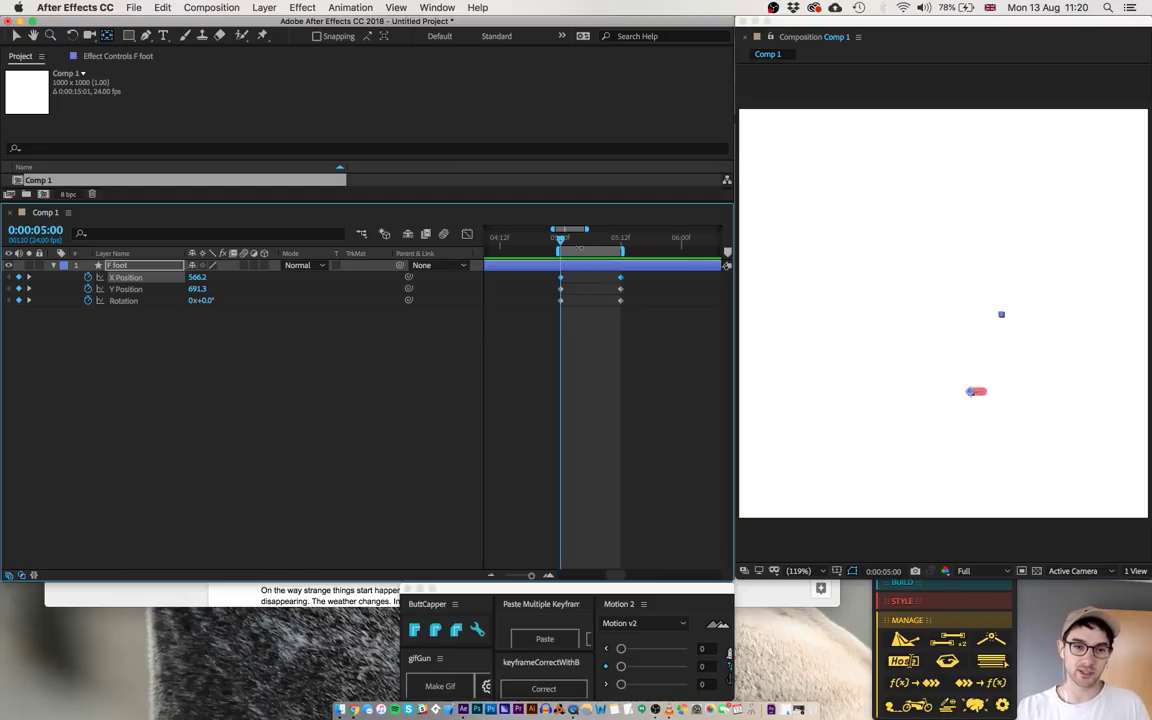
# - Keyframe the F foot layer's X Position at 406.2 on the midpoint frame, 0:00:05:06
pyautogui.click(591, 242)
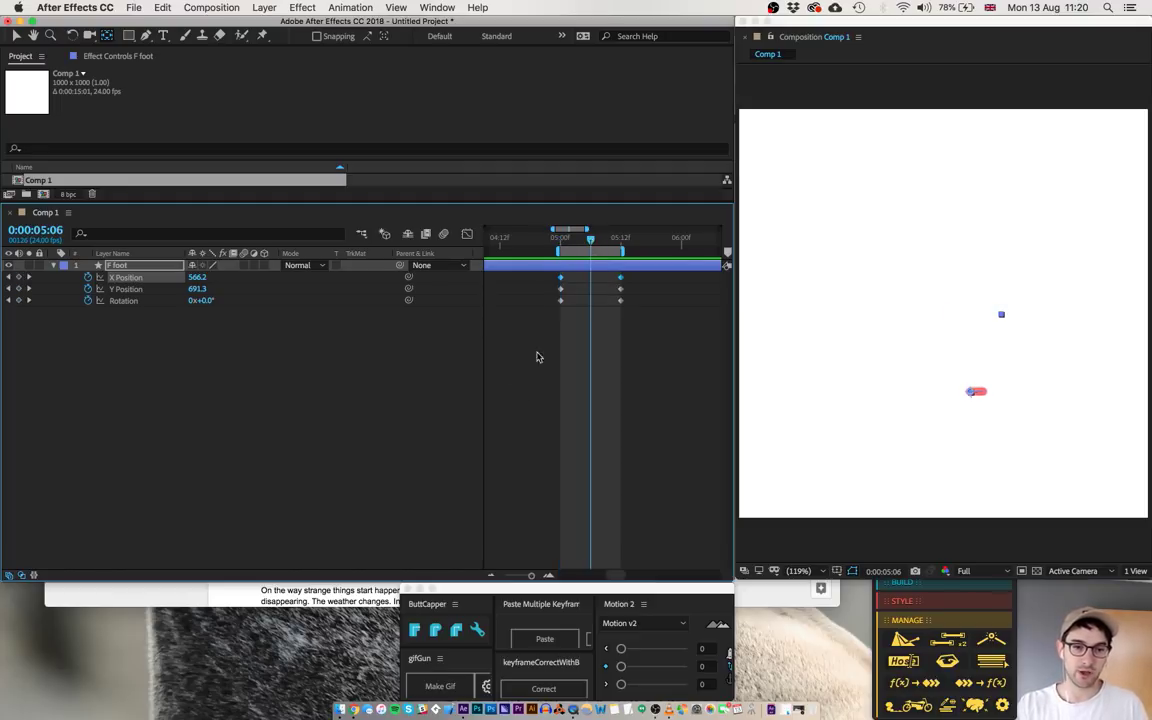
pyautogui.hotkey('shift', 'Left')
pyautogui.hotkey('shift', 'Left')
pyautogui.hotkey('shift', 'Left')
pyautogui.hotkey('shift', 'Left')
pyautogui.hotkey('shift', 'Left')
pyautogui.hotkey('shift', 'Left')
pyautogui.hotkey('shift', 'Left')
pyautogui.hotkey('shift', 'Left')
pyautogui.hotkey('shift', 'Left')
pyautogui.hotkey('shift', 'Left')
pyautogui.hotkey('shift', 'Left')
pyautogui.hotkey('shift', 'Left')
pyautogui.hotkey('shift', 'Left')
pyautogui.hotkey('shift', 'Left')
pyautogui.hotkey('shift', 'Left')
pyautogui.hotkey('shift', 'Left')
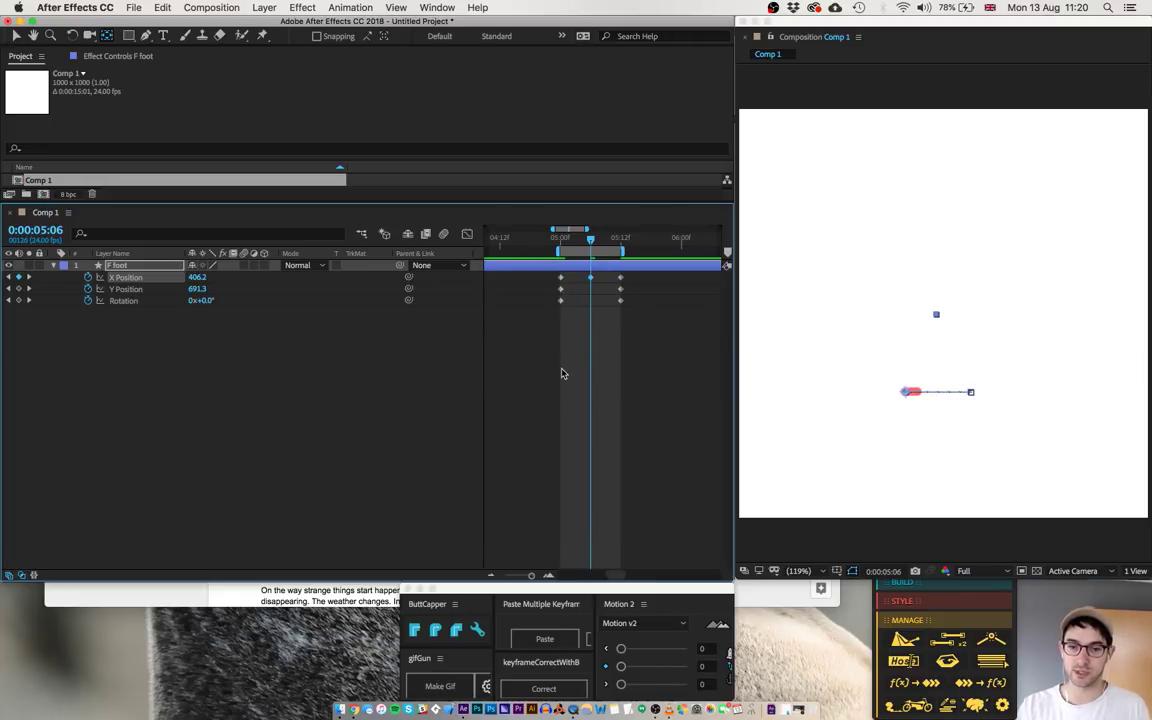
# - Preview the foot's horizontal back-and-forth movement
pyautogui.click(556, 379)
pyautogui.press('space')
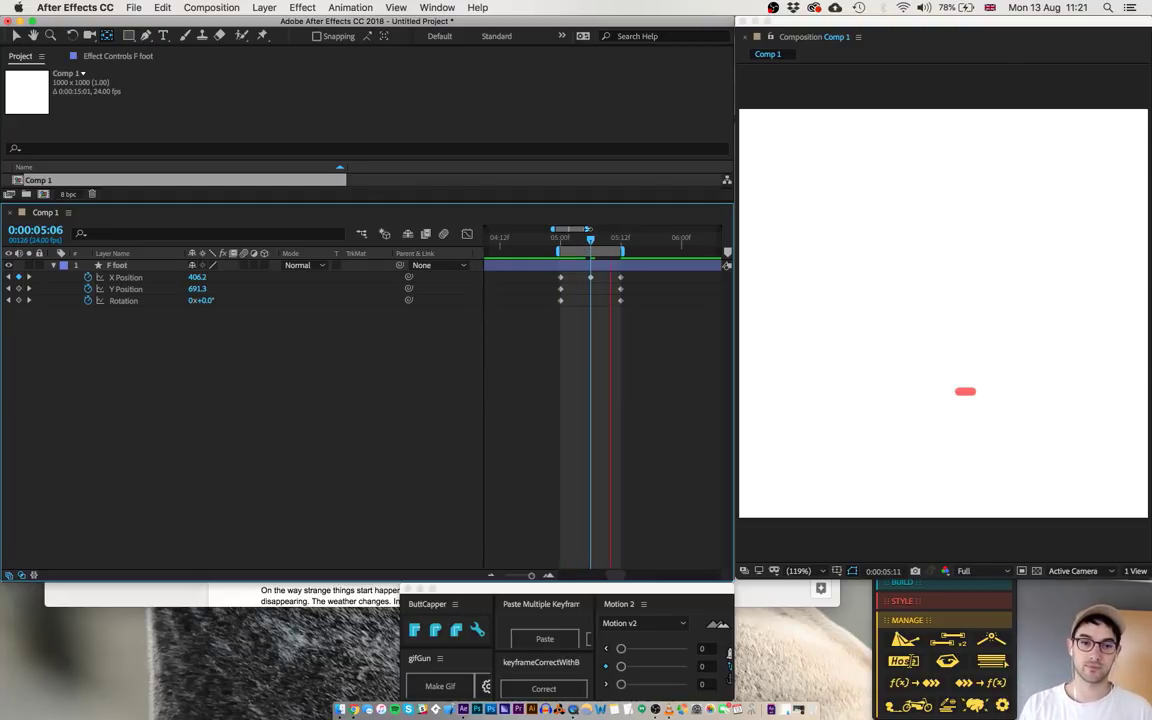
pyautogui.press('space')
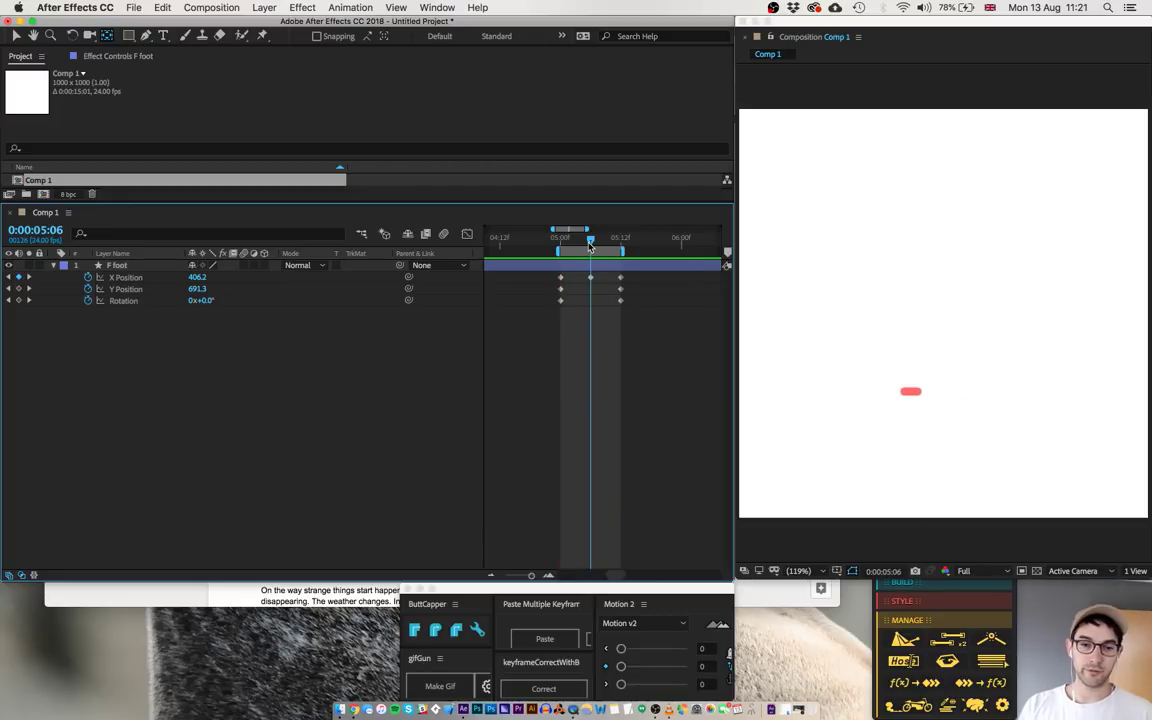
# - At 0:00:05:06, raise F foot to a Y Position of 591.3 and set its rotation to 105°
pyautogui.click(128, 265)
pyautogui.hotkey('shift', 'Up')
pyautogui.hotkey('shift', 'Up')
pyautogui.hotkey('shift', 'Up')
pyautogui.hotkey('shift', 'Up')
pyautogui.hotkey('shift', 'Up')
pyautogui.hotkey('shift', 'Up')
pyautogui.hotkey('shift', 'Up')
pyautogui.hotkey('shift', 'Up')
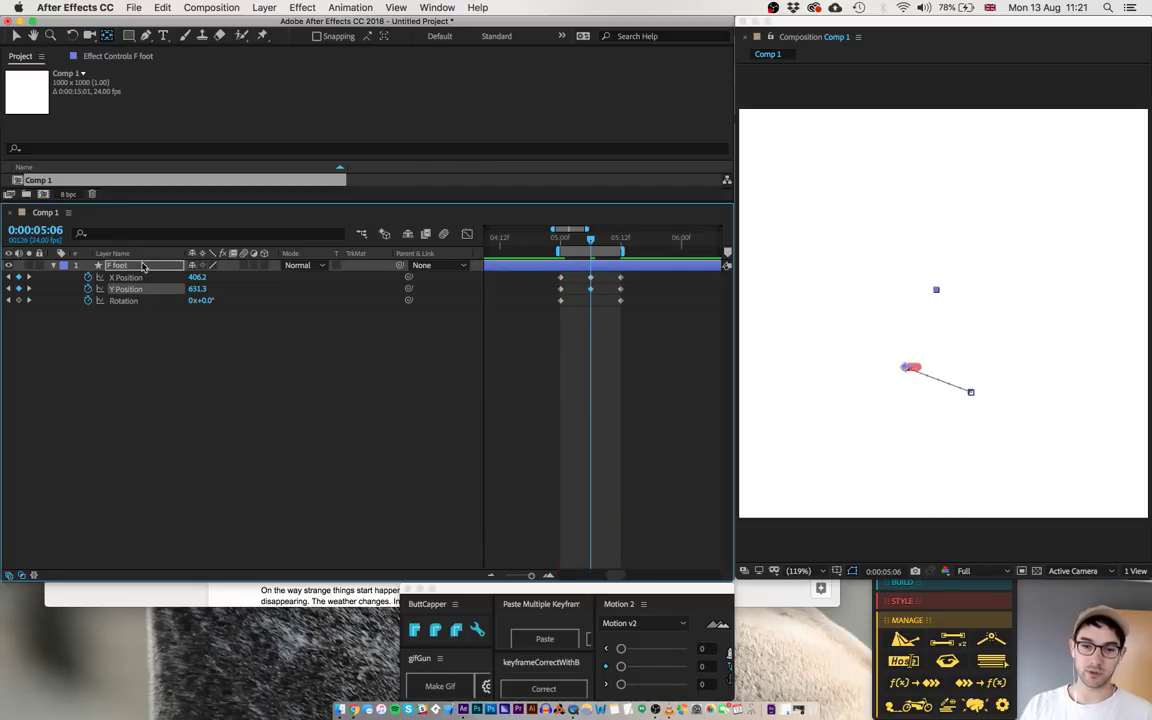
pyautogui.hotkey('shift', 'Up')
pyautogui.hotkey('shift', 'Up')
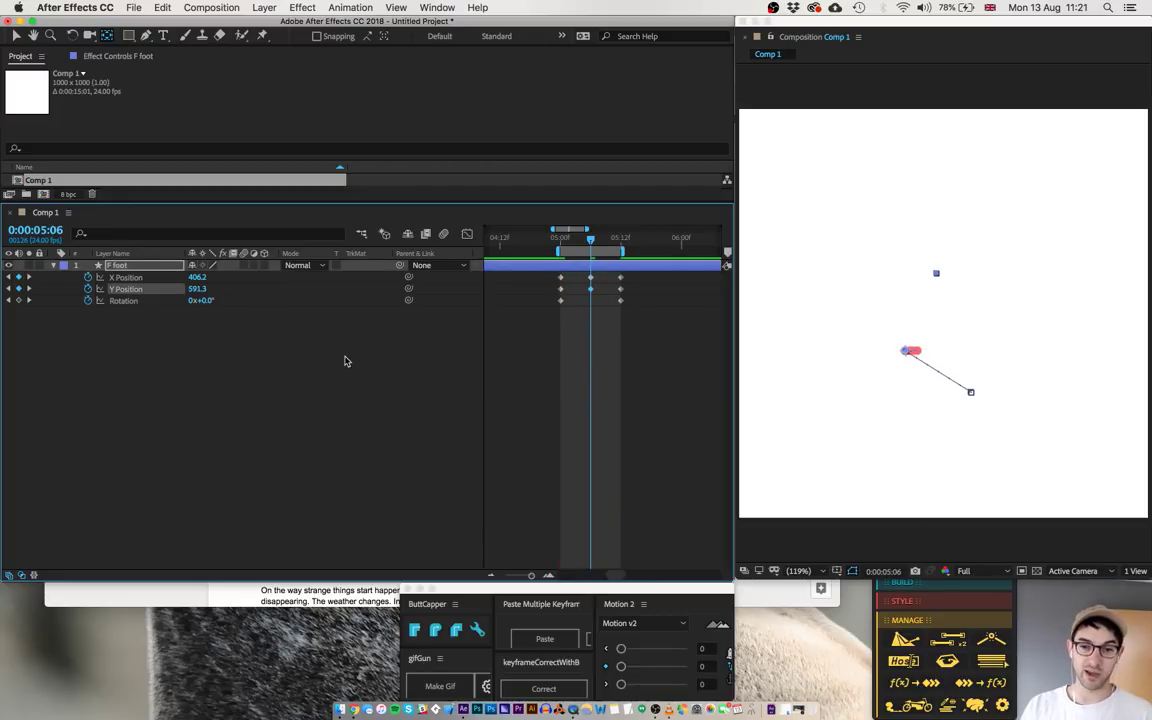
pyautogui.moveTo(210, 302); pyautogui.dragTo(204, 222)
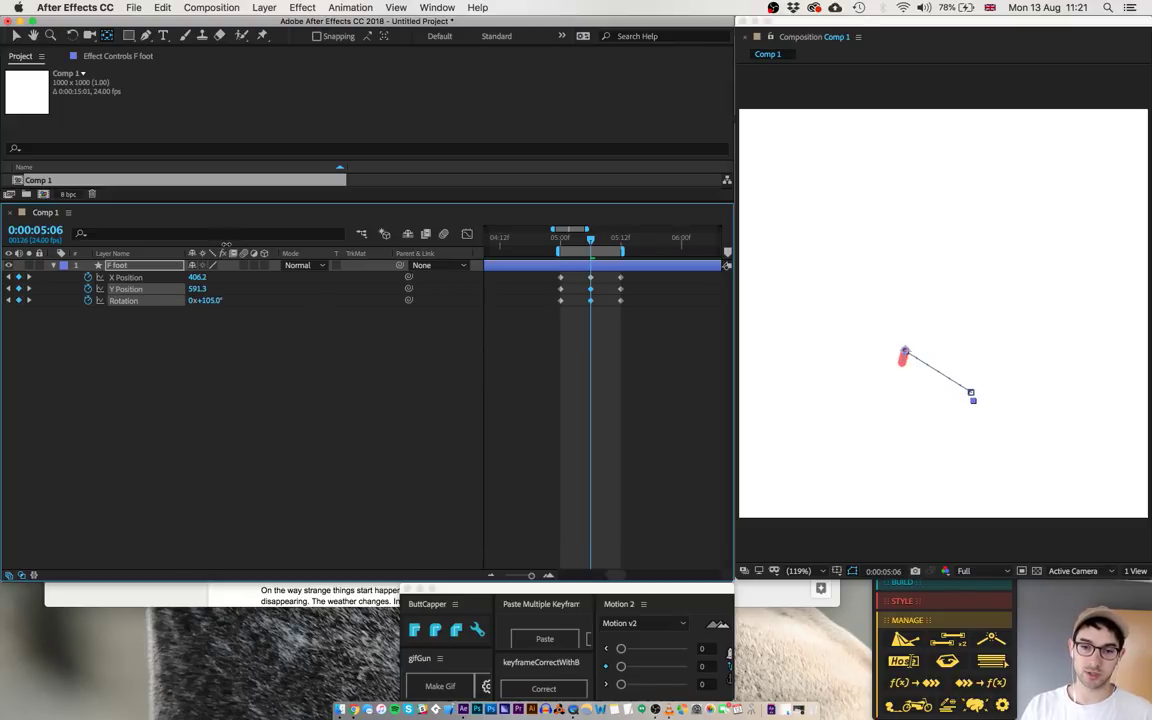
# - Preview the foot's lifting and rotating movement
pyautogui.click(389, 490)
pyautogui.press('space')
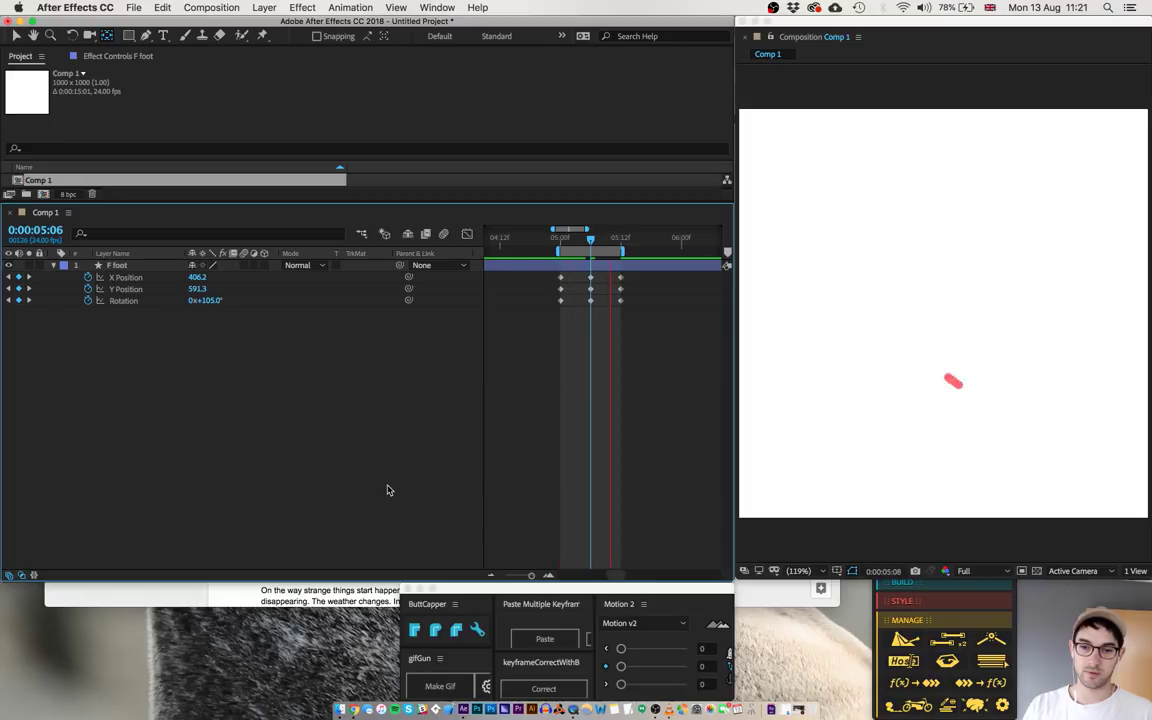
pyautogui.click(560, 241)
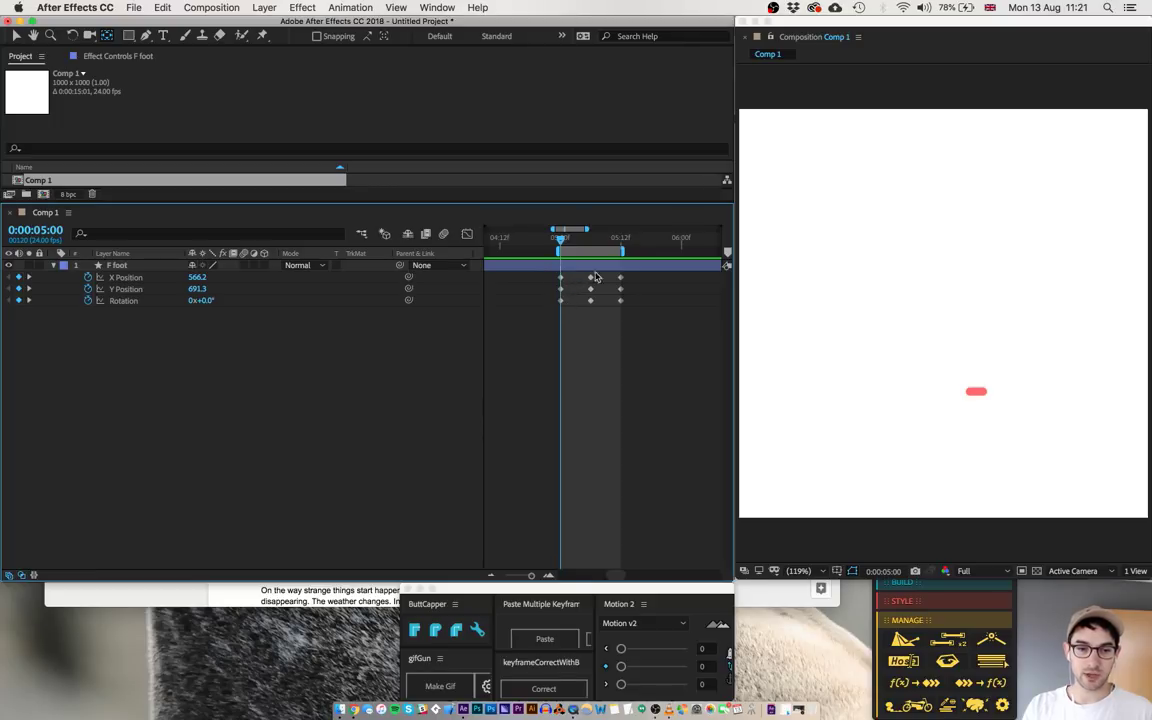
# - Copy the first Y Position and Rotation keyframes of F foot to 0:00:05:03, keeping the foot flat at 691.3 and 0°
pyautogui.click(576, 241)
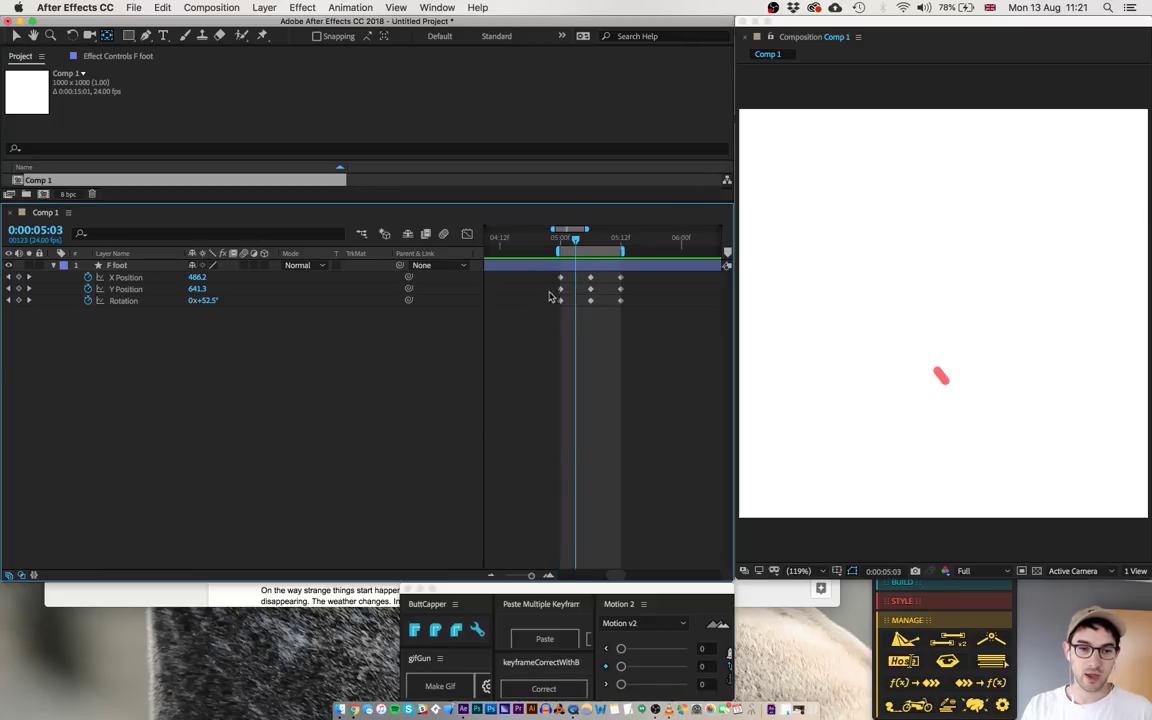
pyautogui.moveTo(552, 272); pyautogui.dragTo(573, 313)
pyautogui.press('super+v')
pyautogui.click(574, 314)
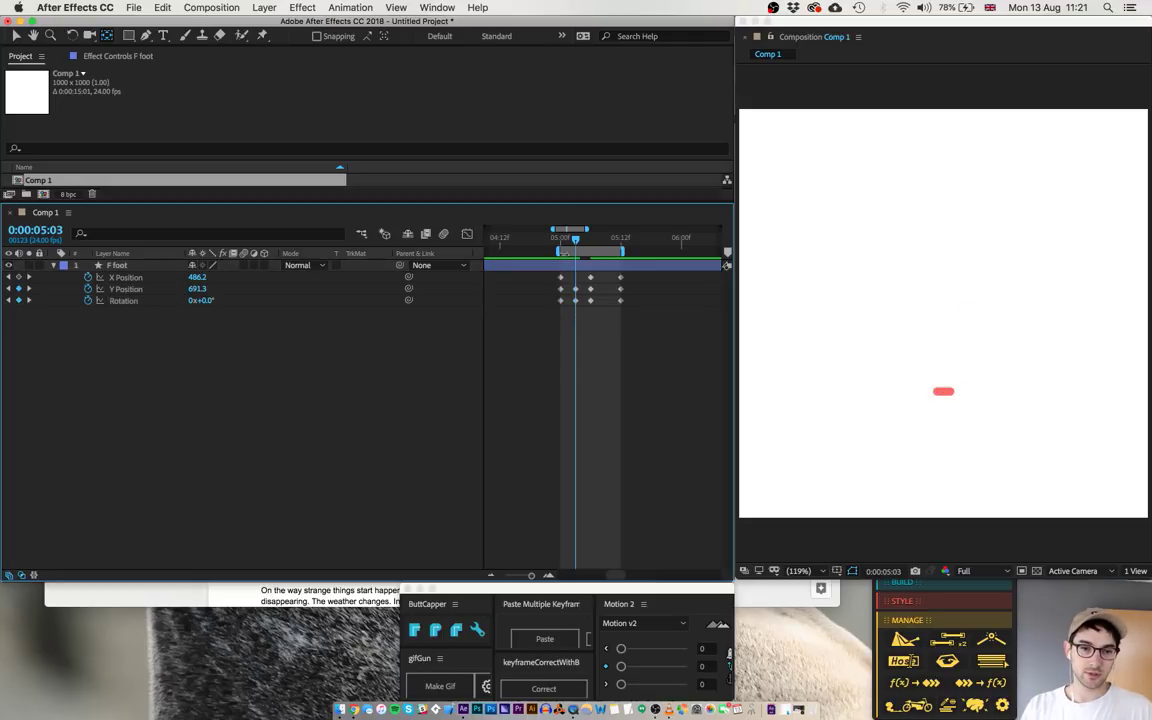
# - Step through the foot animation frame by frame from 0:00:05:00 to 0:00:05:12 to examine the ground contact
pyautogui.click(561, 244)
pyautogui.press('super+Right')
pyautogui.press('super+Right')
pyautogui.press('super+Right')
pyautogui.press('super+Left')
pyautogui.press('super+Left')
pyautogui.press('super+Left')
pyautogui.press('pagedown')
pyautogui.press('pagedown')
pyautogui.press('pagedown')
pyautogui.press('pagedown')
pyautogui.press('pagedown')
pyautogui.press('pagedown')
pyautogui.press('pagedown')
pyautogui.press('pagedown')
pyautogui.press('pagedown')
pyautogui.press('pagedown')
pyautogui.press('pagedown')
pyautogui.press('pagedown')
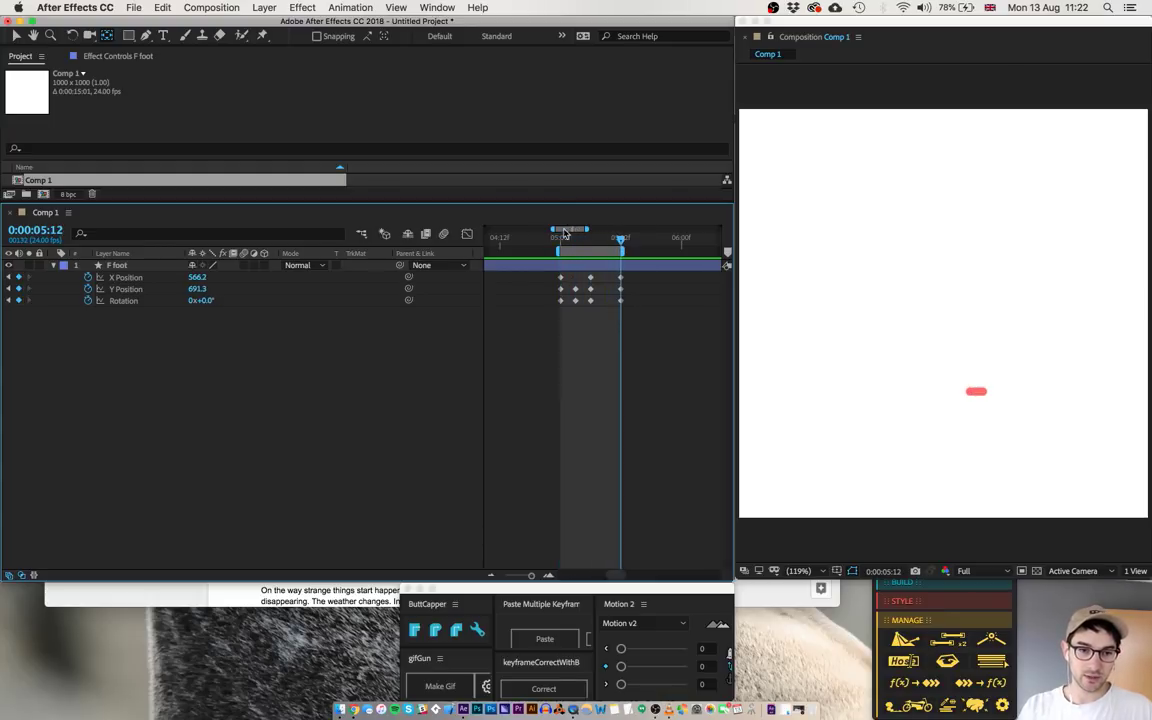
# - Set both the first and last Rotation keyframes of F foot to -44°
pyautogui.click(621, 301)
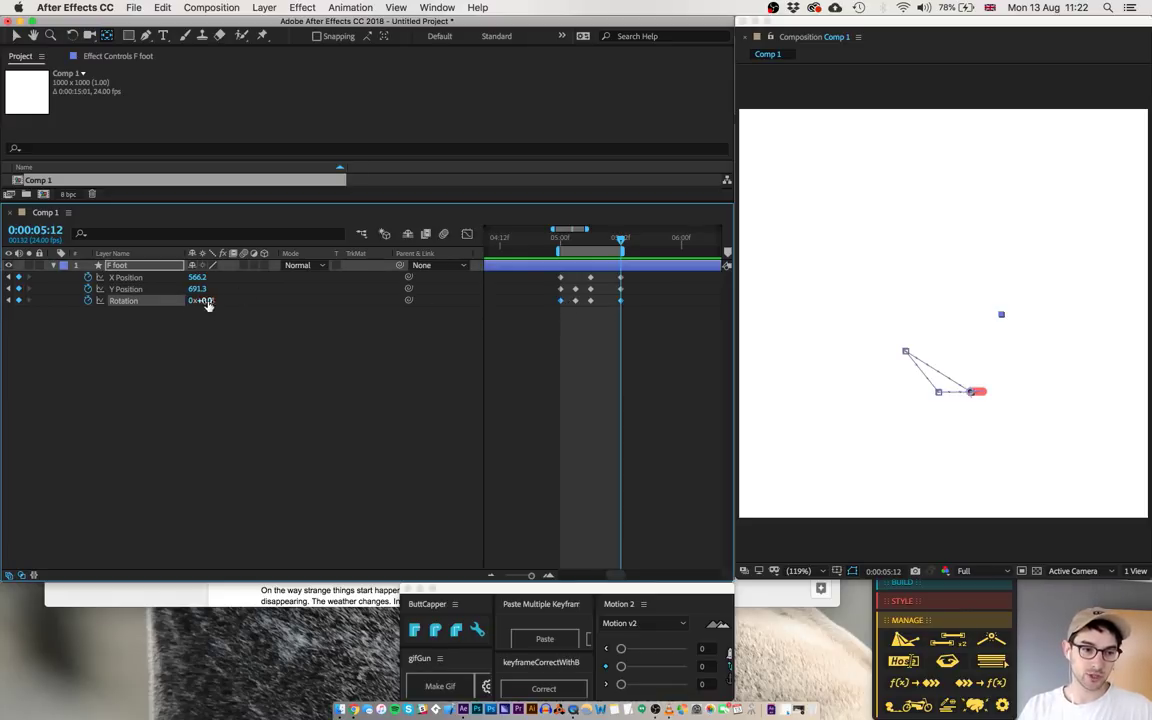
pyautogui.moveTo(201, 301); pyautogui.dragTo(179, 302)
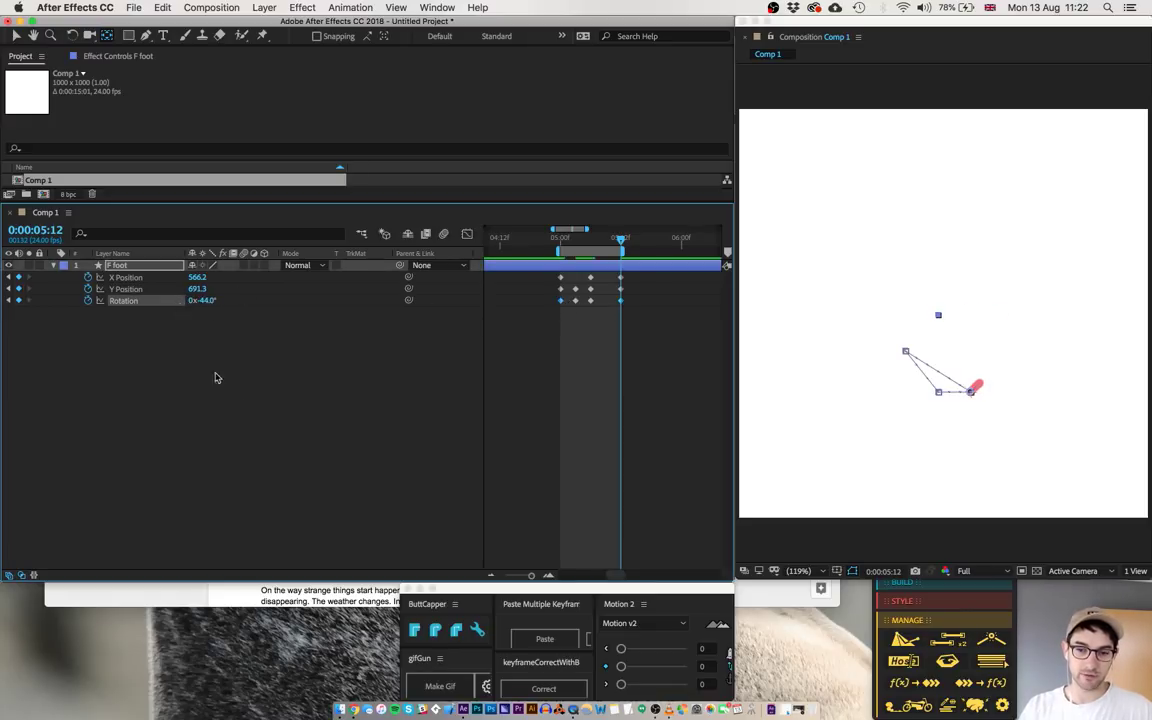
pyautogui.click(266, 425)
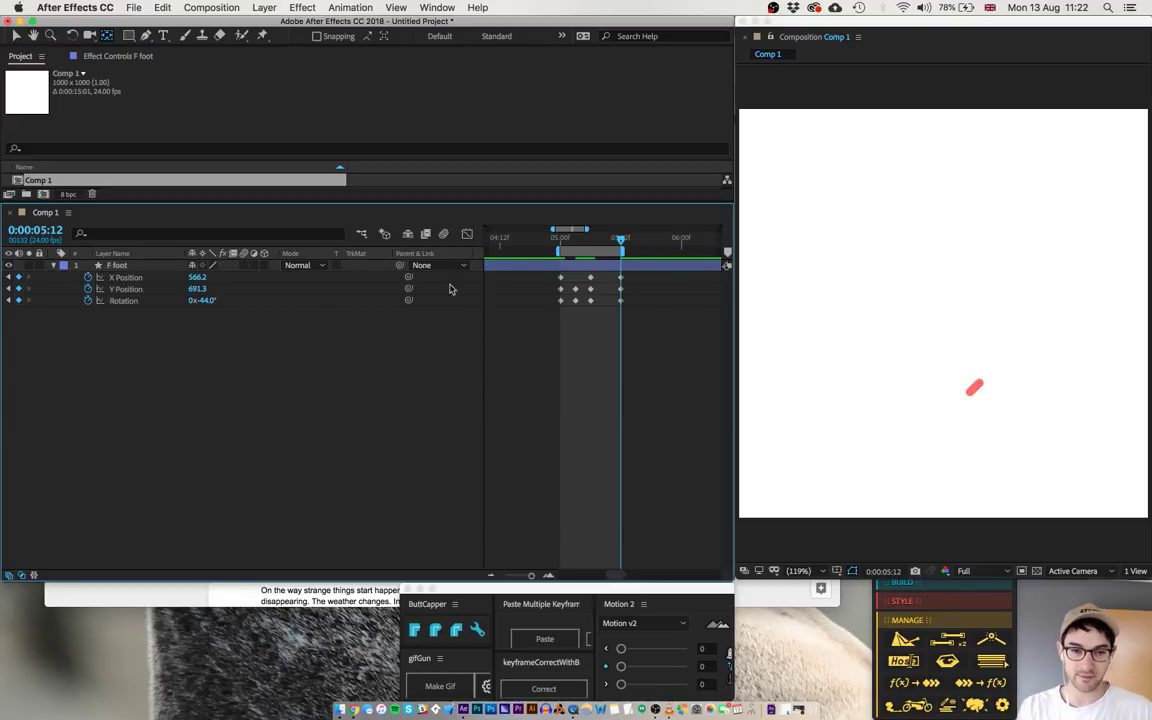
# - Keyframe F foot's Rotation at 0° on 0:00:05:01 and preview the motion
pyautogui.click(560, 239)
pyautogui.press('space')
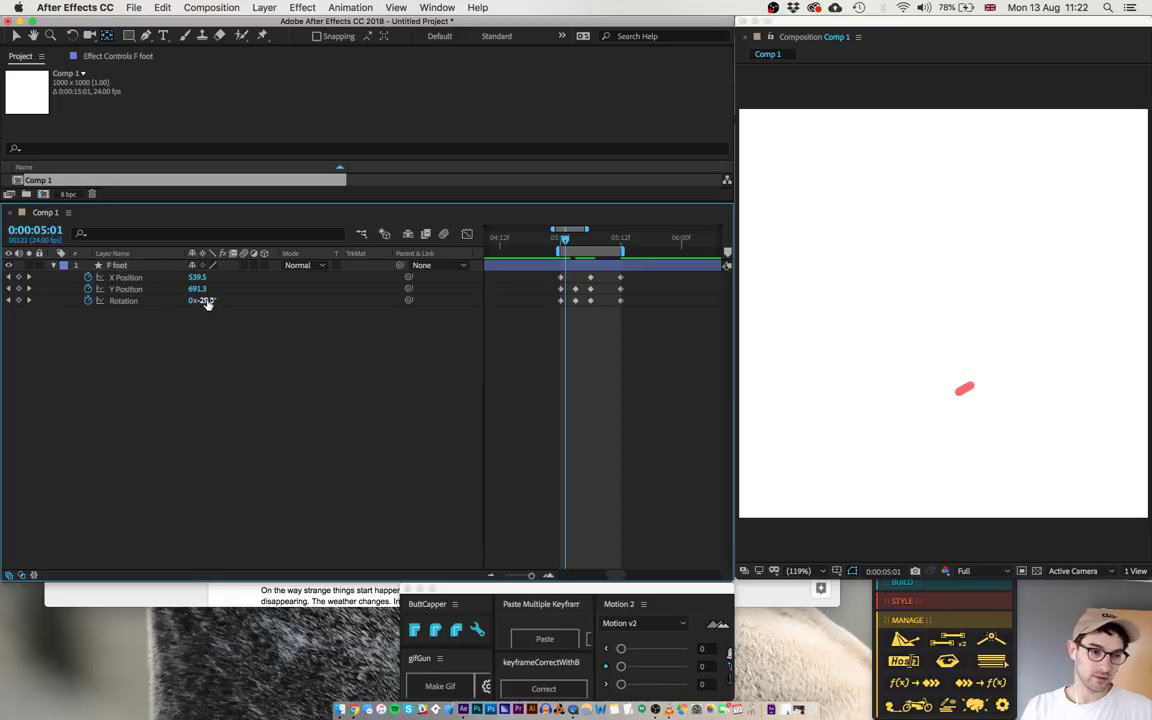
pyautogui.click(205, 301)
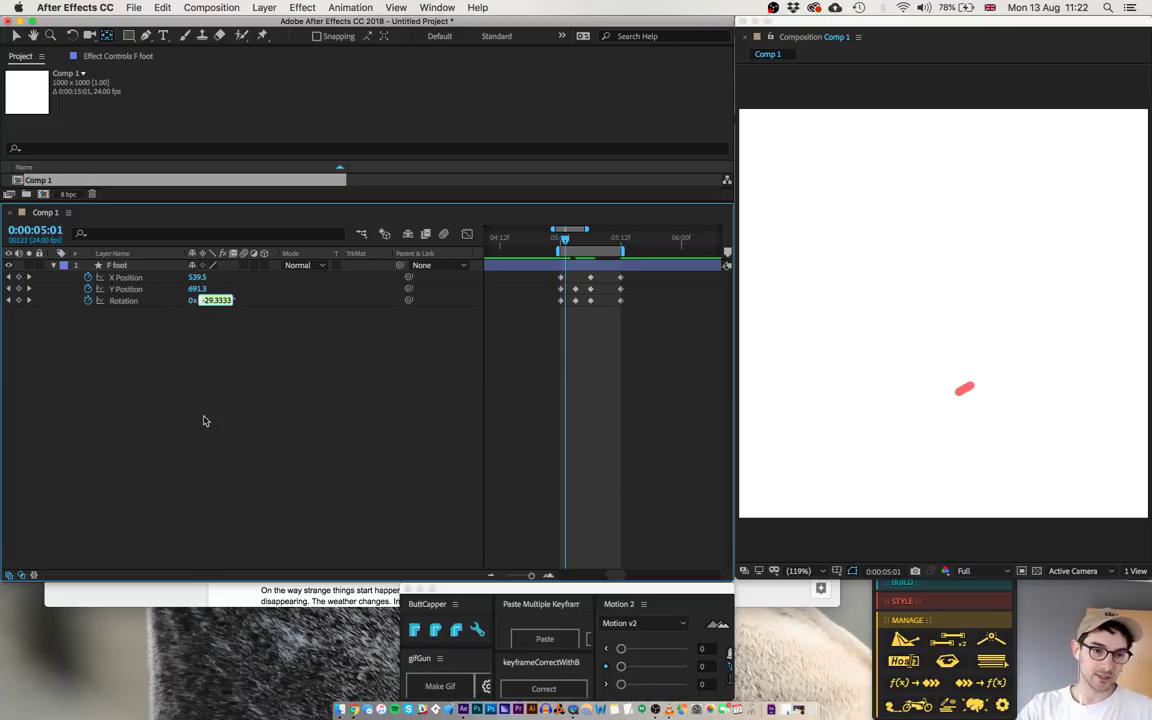
pyautogui.write('0')
pyautogui.press('Return')
pyautogui.click(395, 445)
pyautogui.press('space')
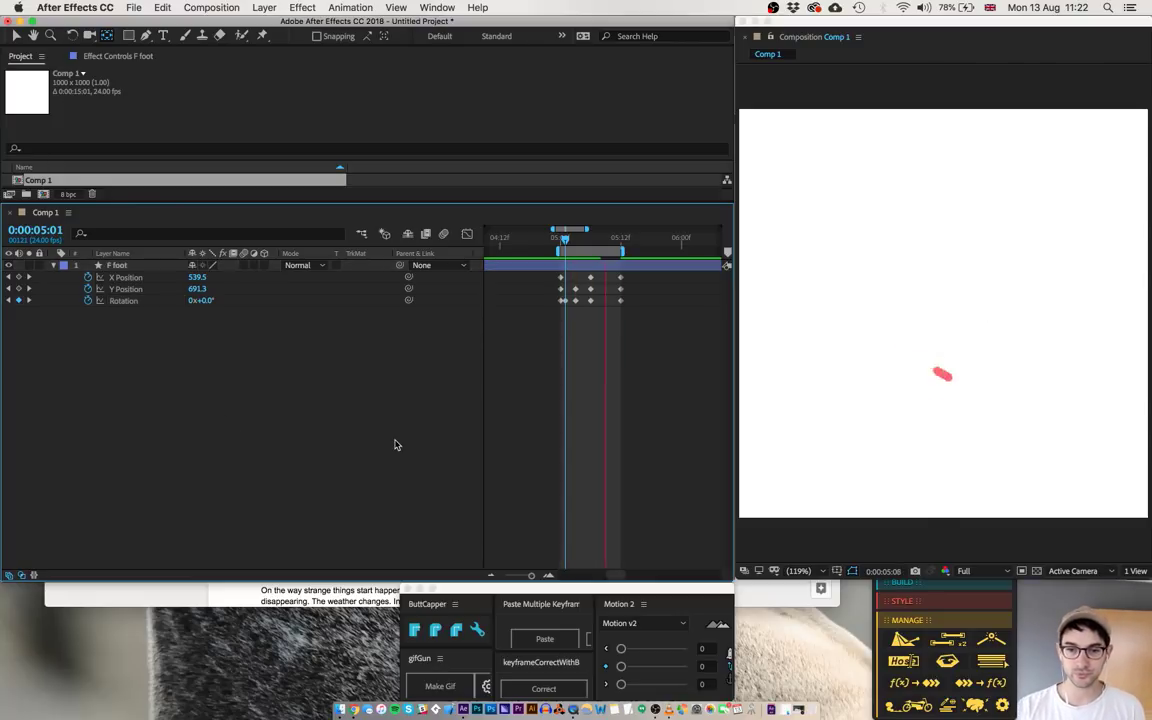
# - Apply Easy Ease to F foot's Y Position keyframes at 0:00:05:03 and 0:00:05:06
pyautogui.press('k')
pyautogui.press('k')
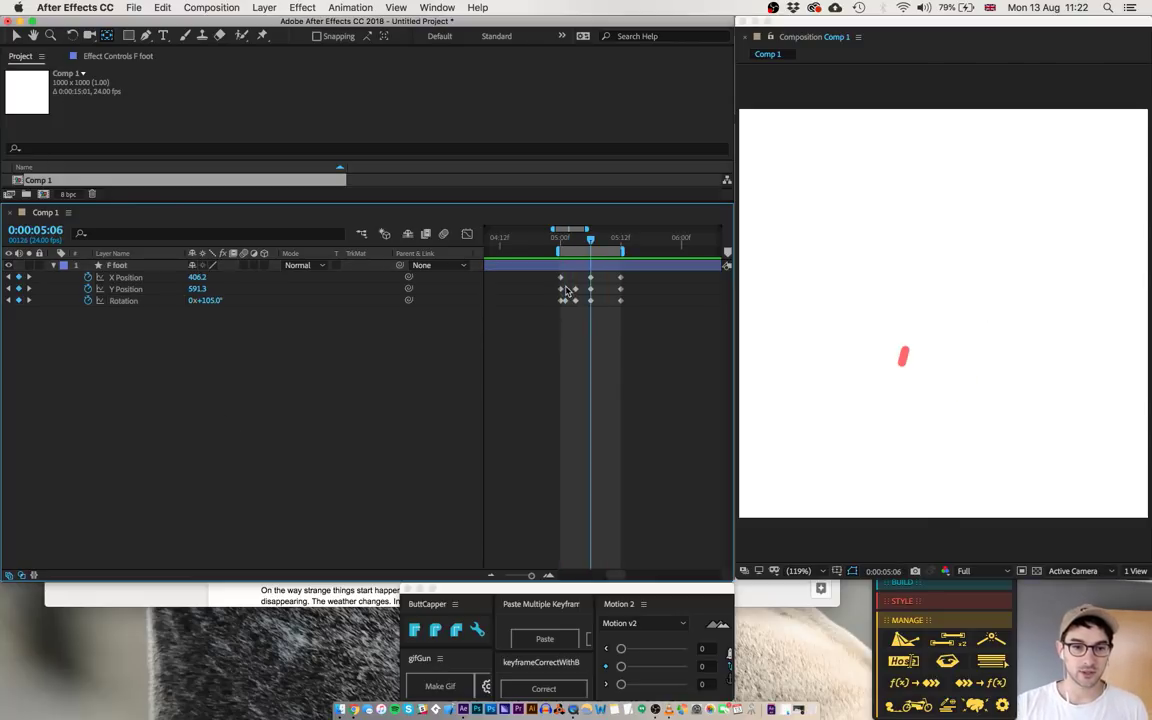
pyautogui.click(567, 289)
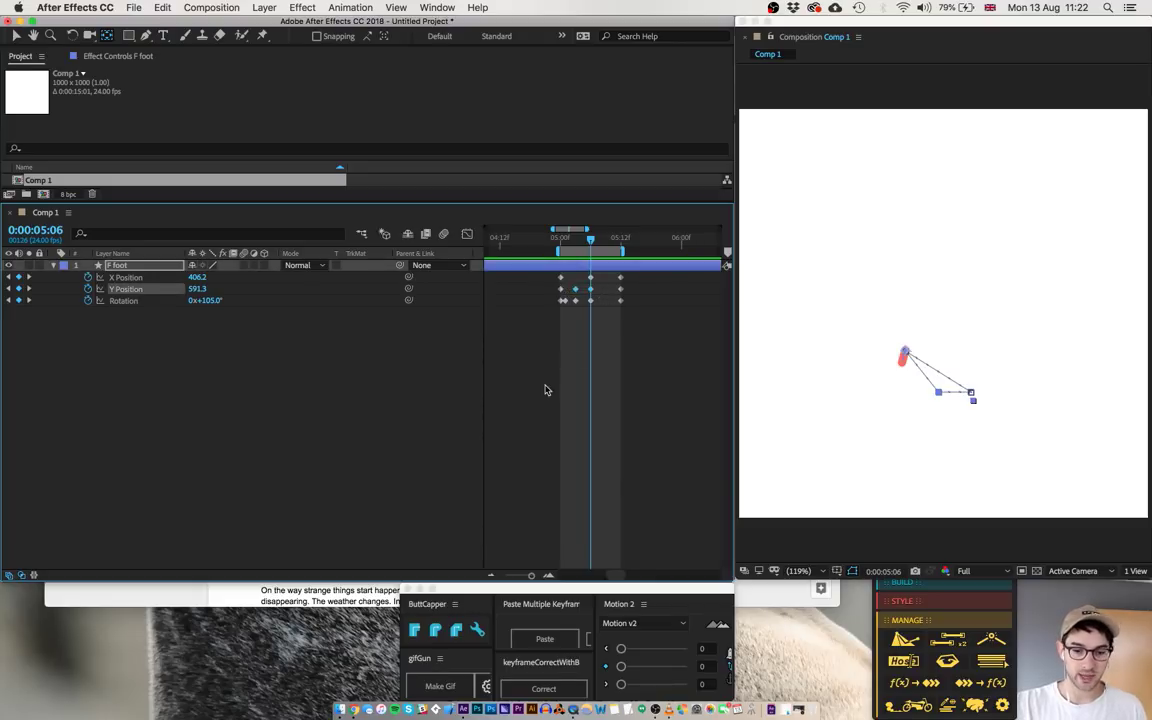
pyautogui.press('F9')
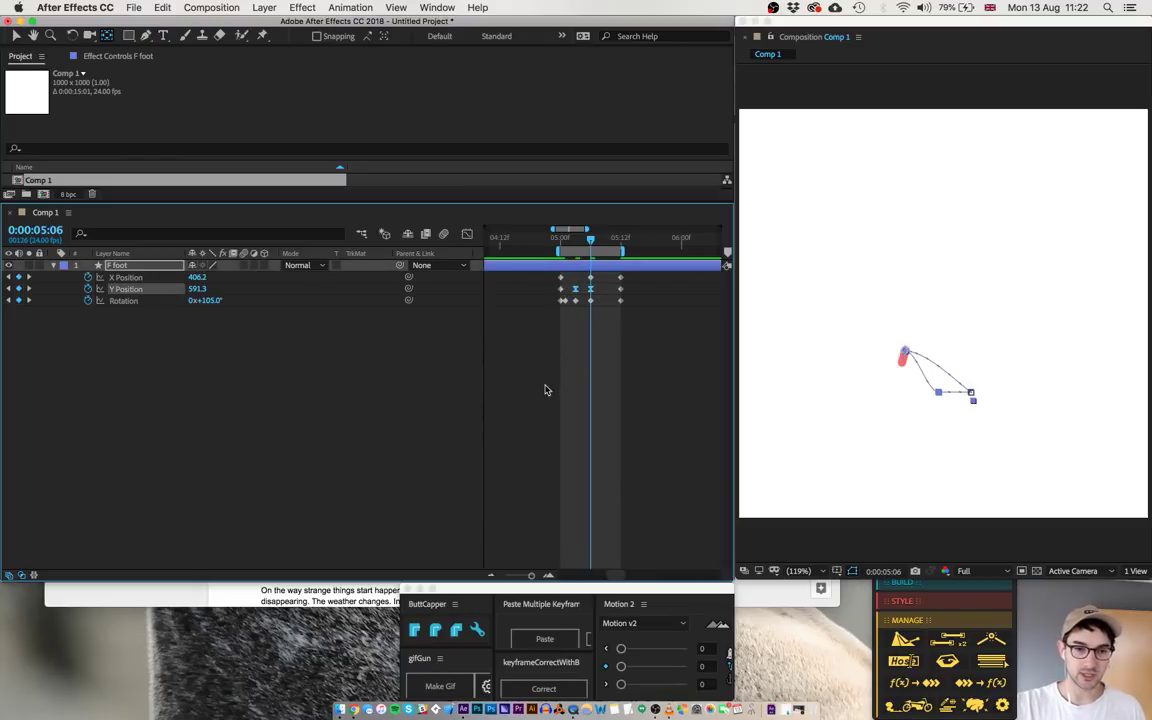
# - Ease F foot's X Position out of the 0:00:05:06 keyframe and into the 0:00:05:12 keyframe
pyautogui.click(590, 278)
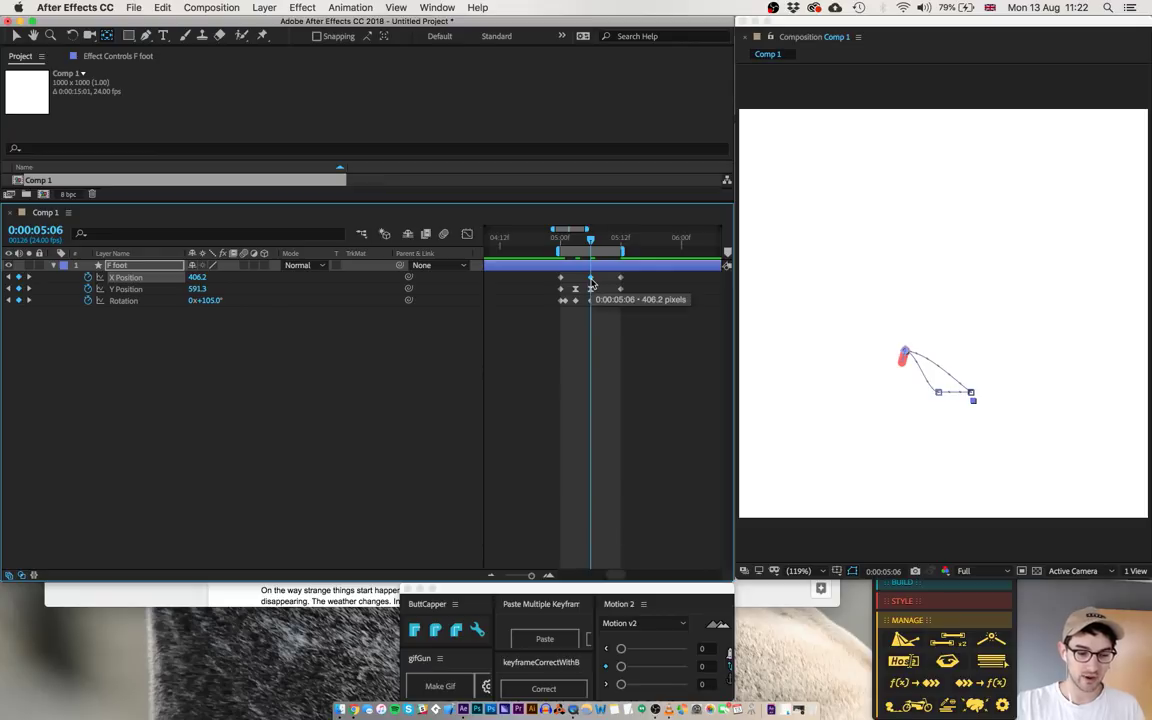
pyautogui.click(621, 278)
pyautogui.hotkey('shift', 'F9')
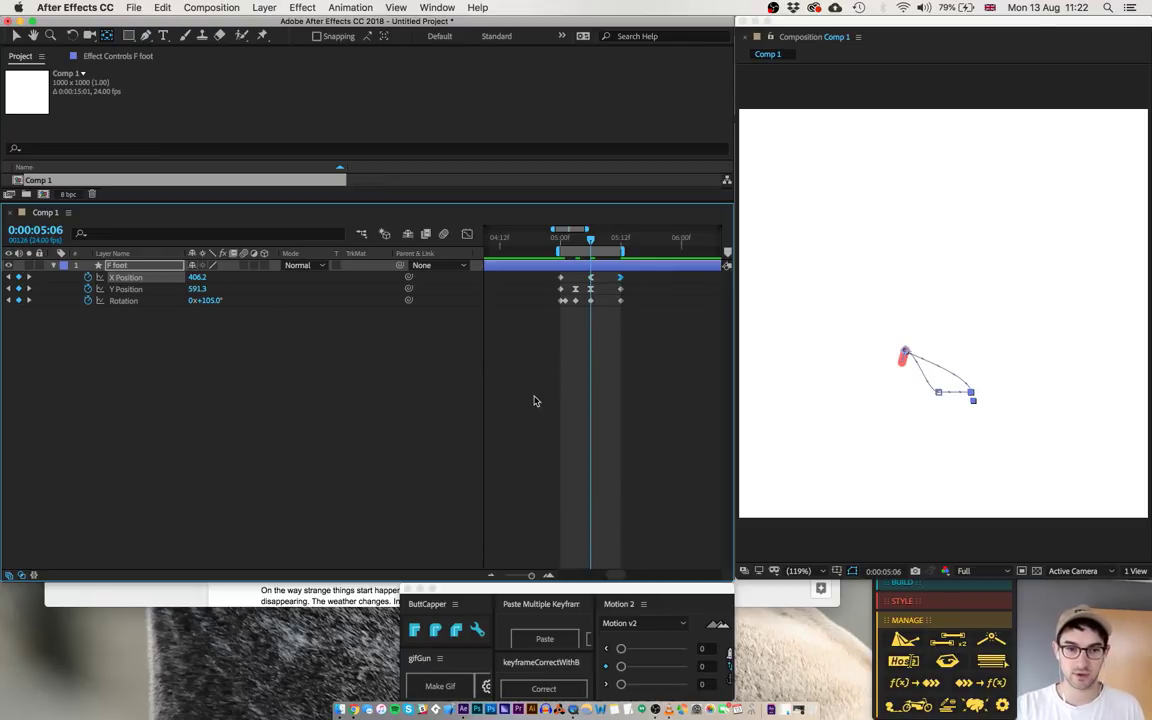
# - At 0:00:05:05, move F foot backwards to an X Position of 392.8
pyautogui.moveTo(562, 243); pyautogui.dragTo(590, 258)
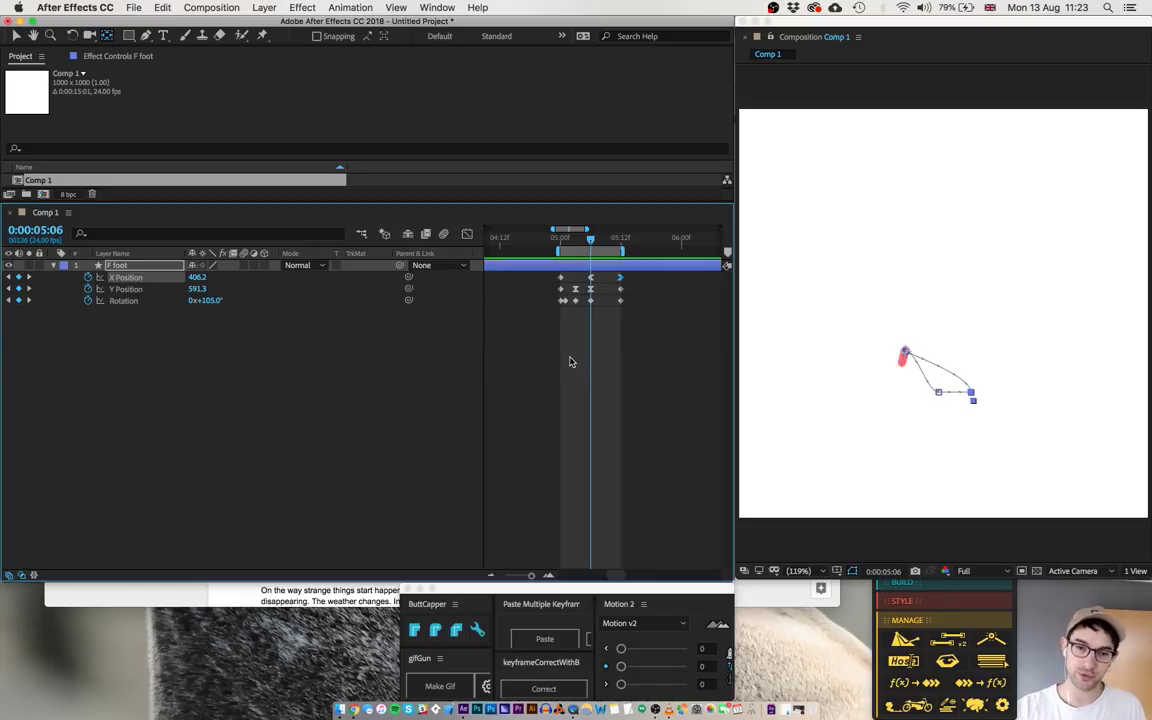
pyautogui.press('pageup')
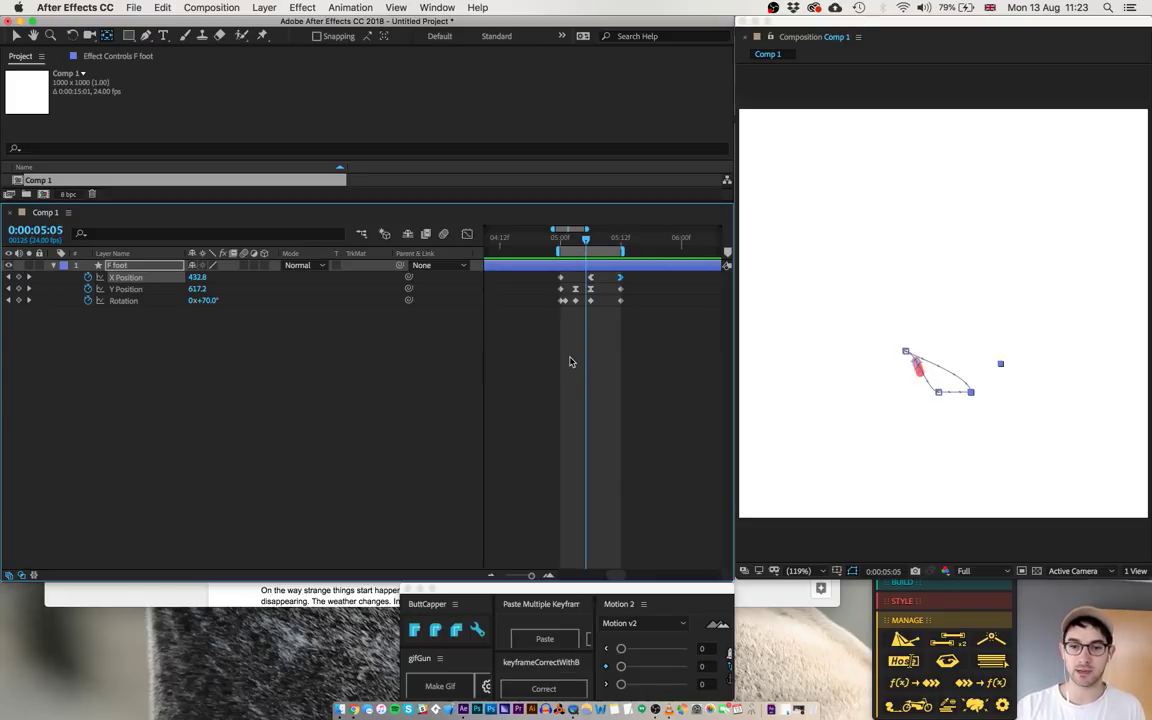
pyautogui.hotkey('shift', 'Left')
pyautogui.hotkey('shift', 'Left')
pyautogui.hotkey('shift', 'Left')
pyautogui.hotkey('shift', 'Left')
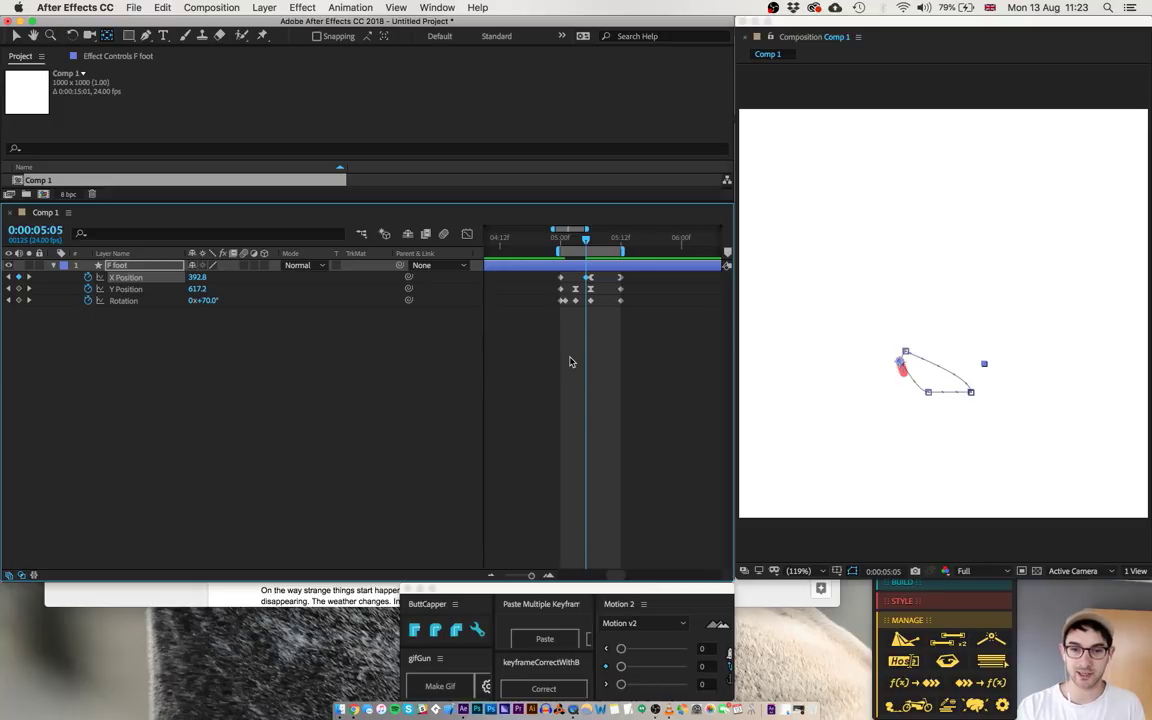
# - Check the frames around the foot's push-off and keyframe its X Position at 463.4 on 0:00:05:03
pyautogui.press('pageup')
pyautogui.press('pageup')
pyautogui.press('pageup')
pyautogui.press('pageup')
pyautogui.press('pageup')
pyautogui.press('pagedown')
pyautogui.press('pagedown')
pyautogui.press('pagedown')
pyautogui.press('pagedown')
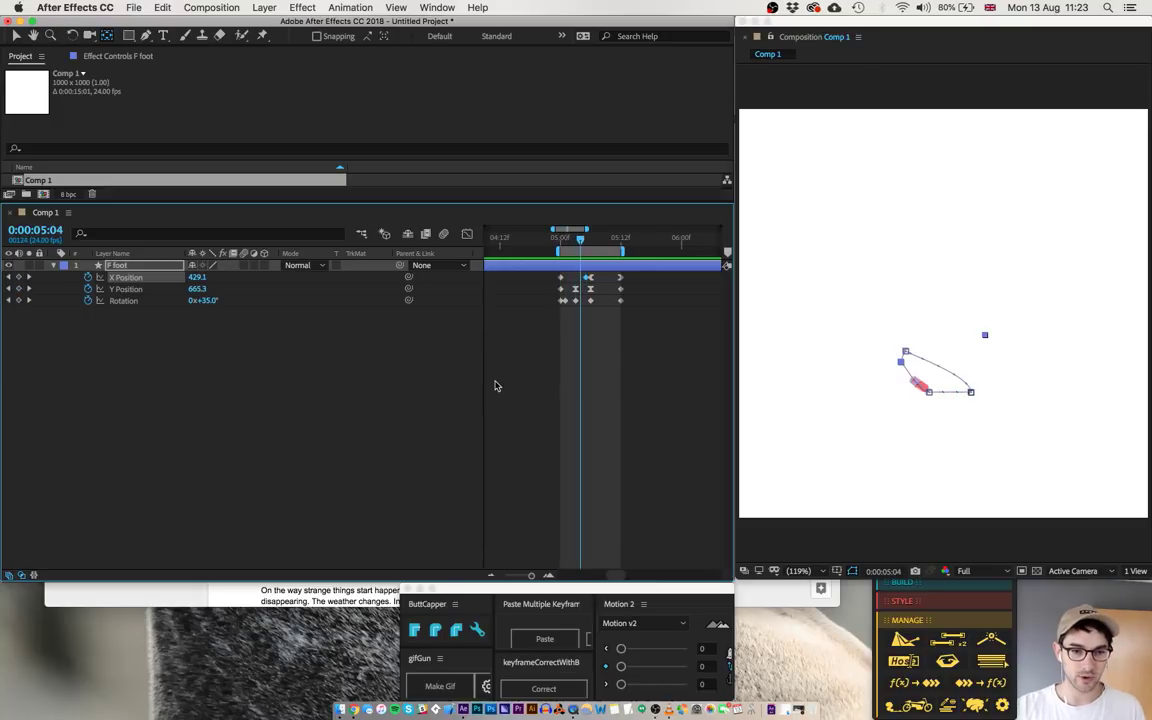
pyautogui.press('pageup')
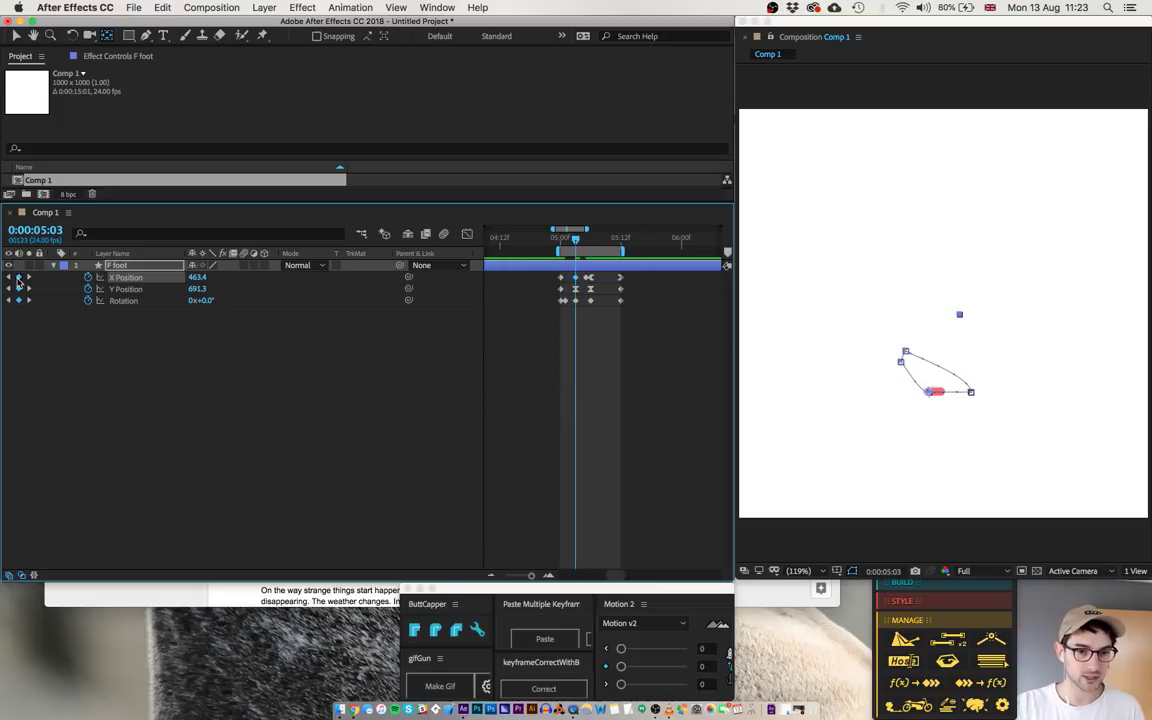
# - Apply Easy Ease to F foot's X Position keyframe at 0:00:05:05 and preview the loop
pyautogui.click(434, 357)
pyautogui.click(588, 279)
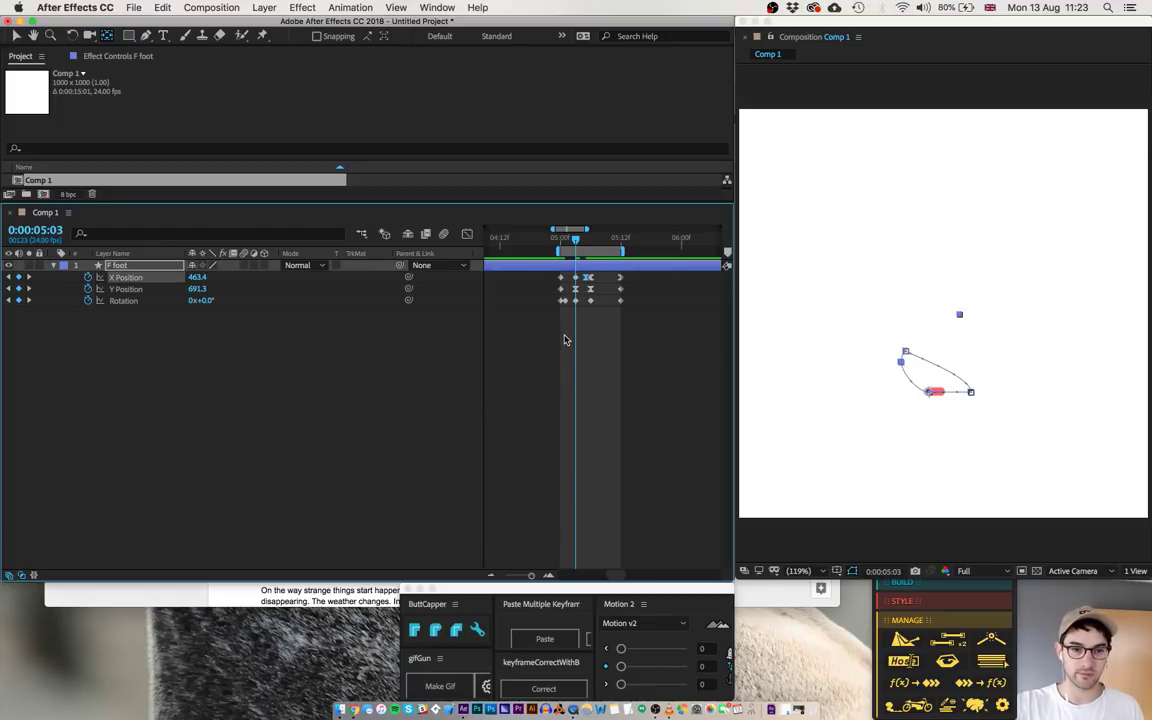
pyautogui.click(563, 399)
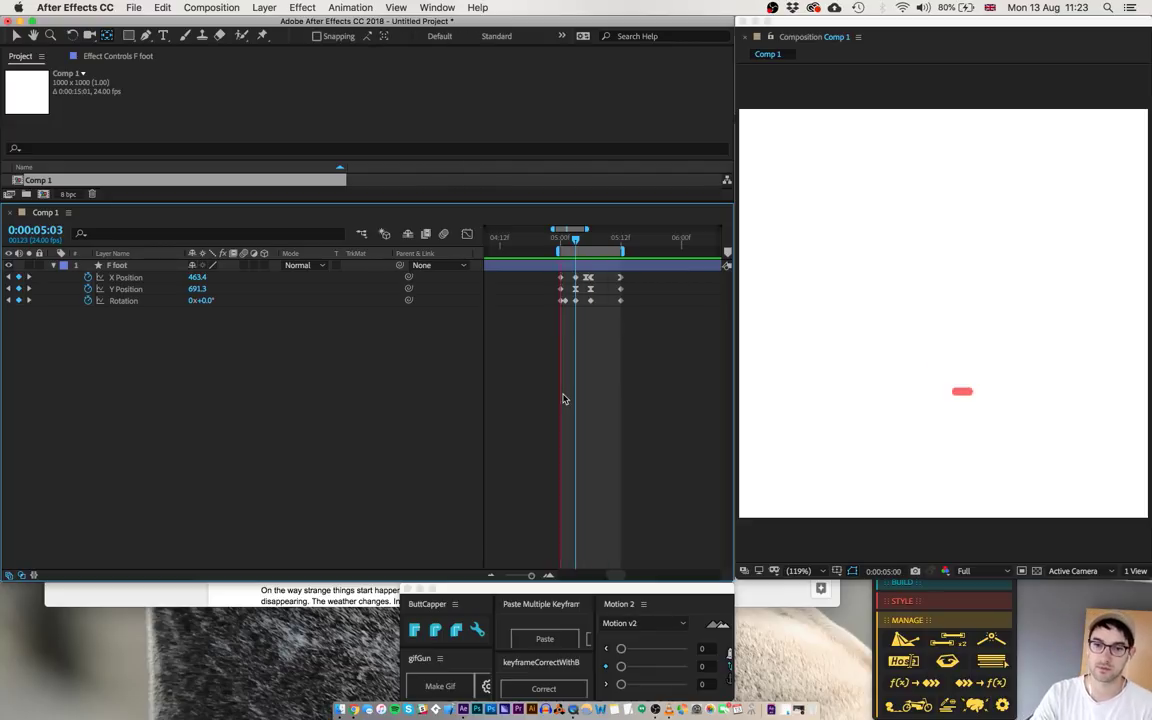
# - At 0:00:05:11, raise F foot to a Y Position of 650.4 just before it lands
pyautogui.click(620, 289)
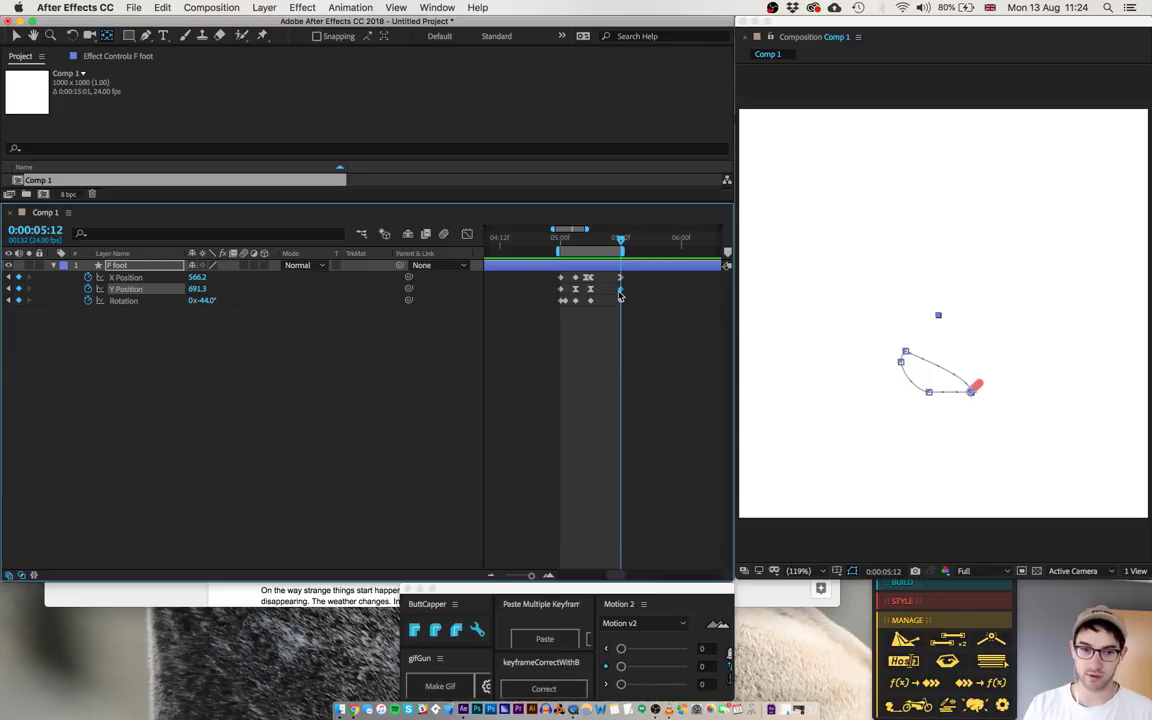
pyautogui.press('pageup')
pyautogui.hotkey('shift', 'Up')
pyautogui.hotkey('shift', 'Up')
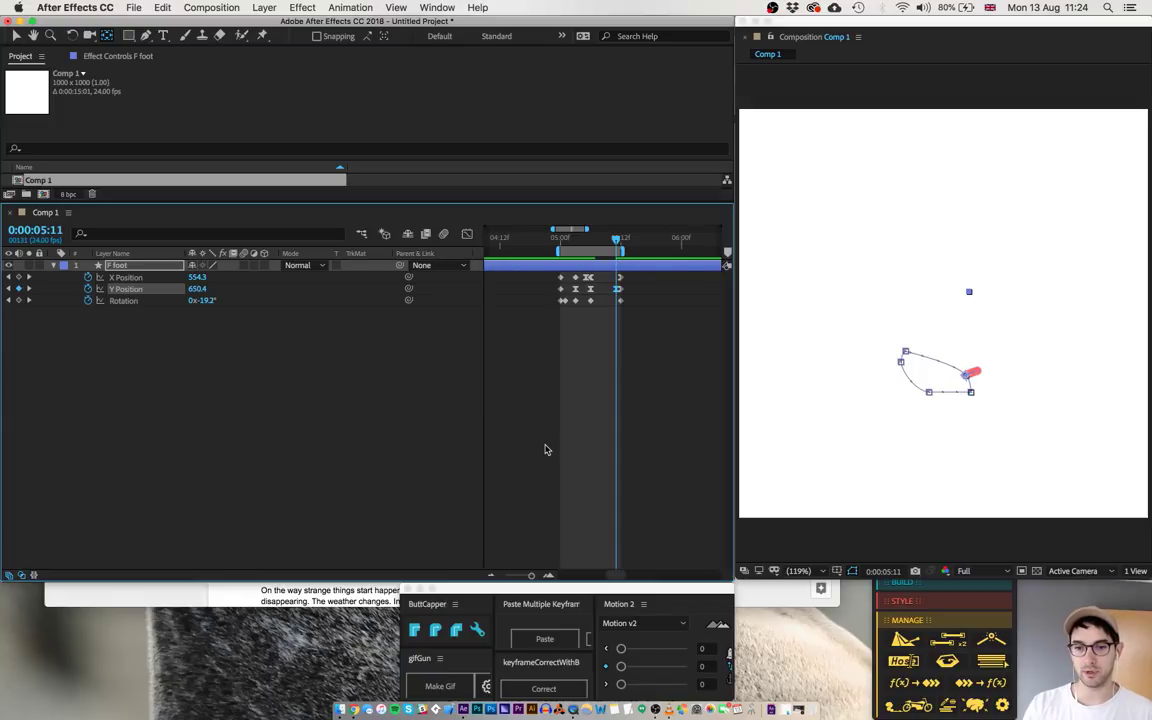
pyautogui.keyDown('super'); pyautogui.click(616, 291); pyautogui.keyUp('super')
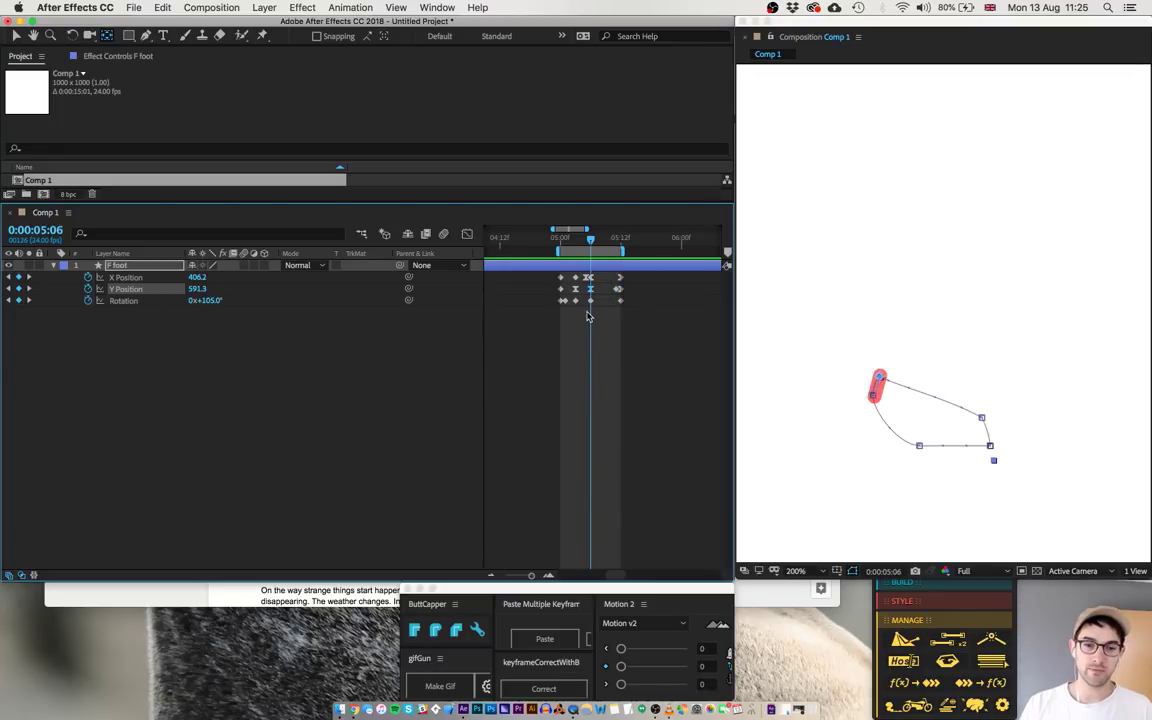
# - Keyframe F foot's Y Position at 596.2 on 0:00:05:07, lower it to 626.9 on 0:00:05:08, and preview
pyautogui.press('pagedown')
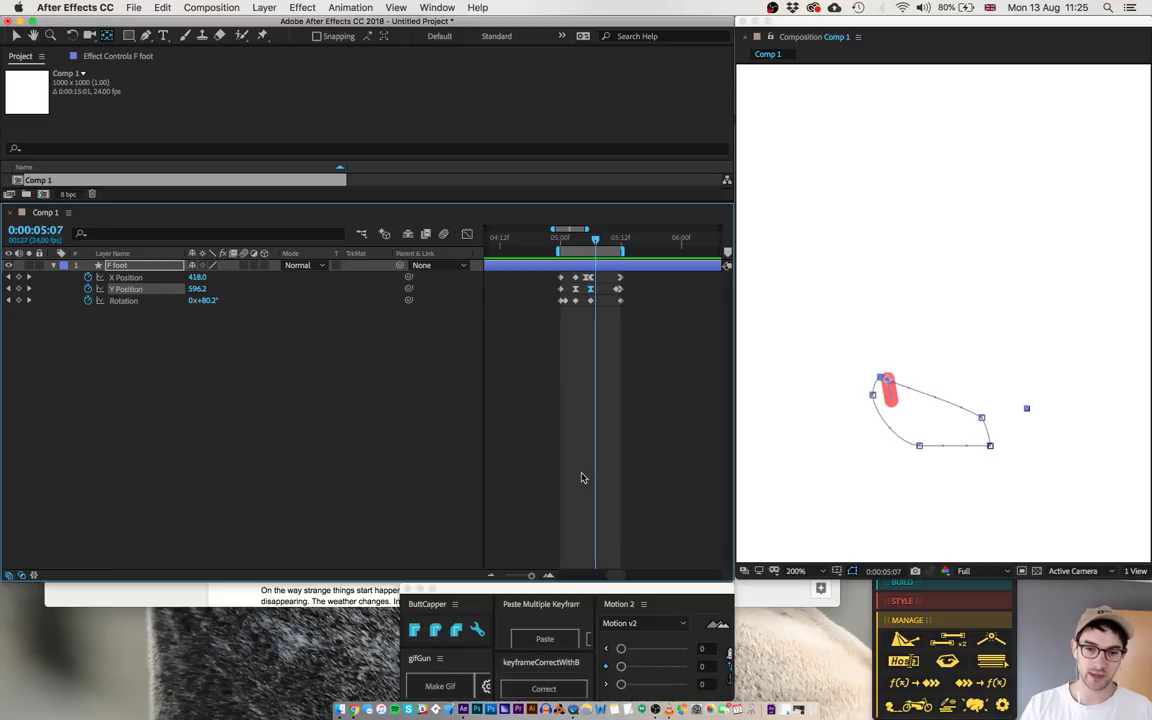
pyautogui.press('super+v')
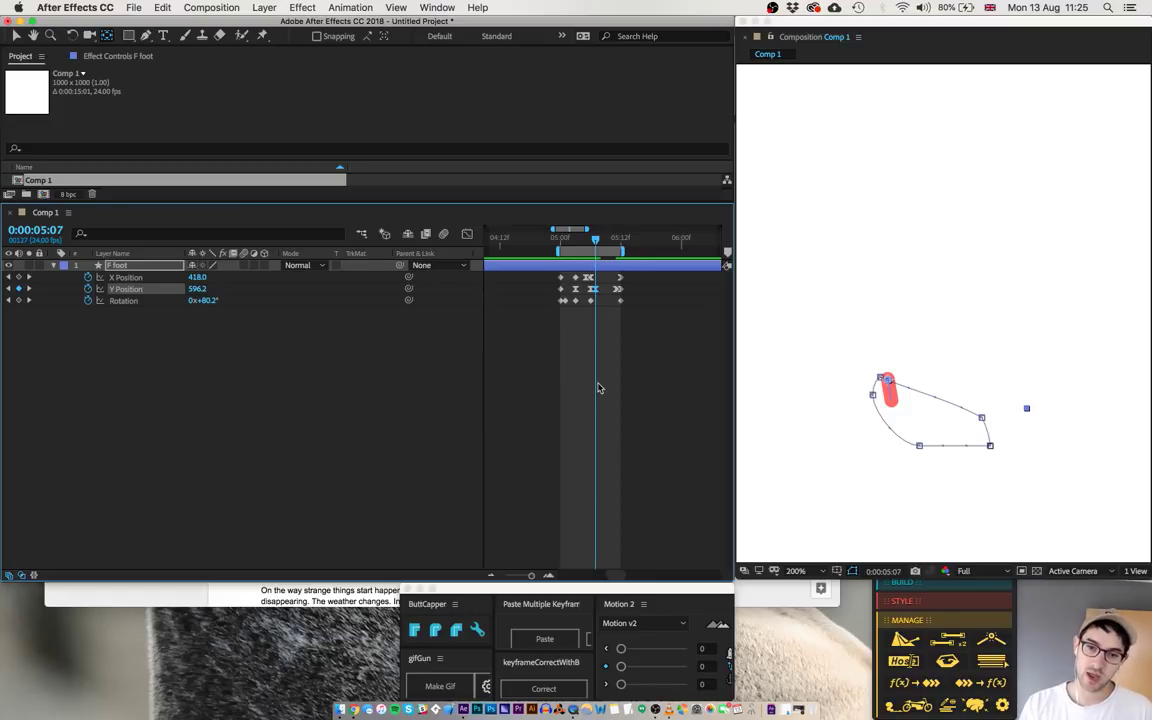
pyautogui.press('pagedown')
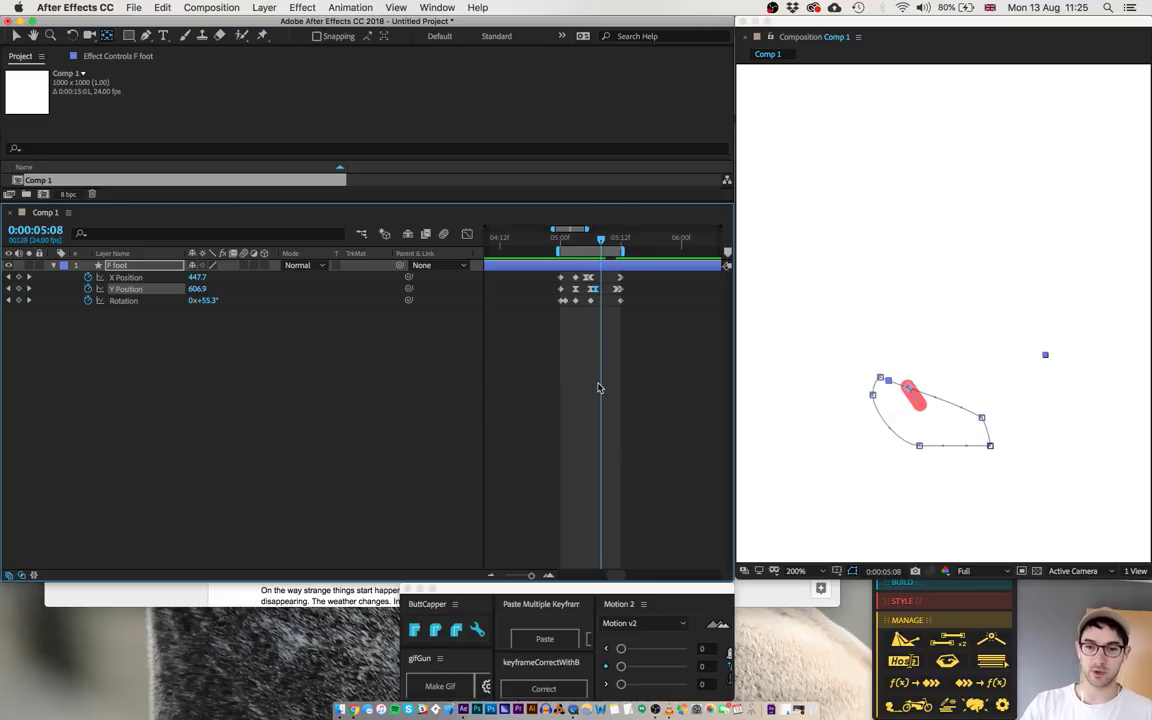
pyautogui.hotkey('shift', 'Down')
pyautogui.hotkey('shift', 'Down')
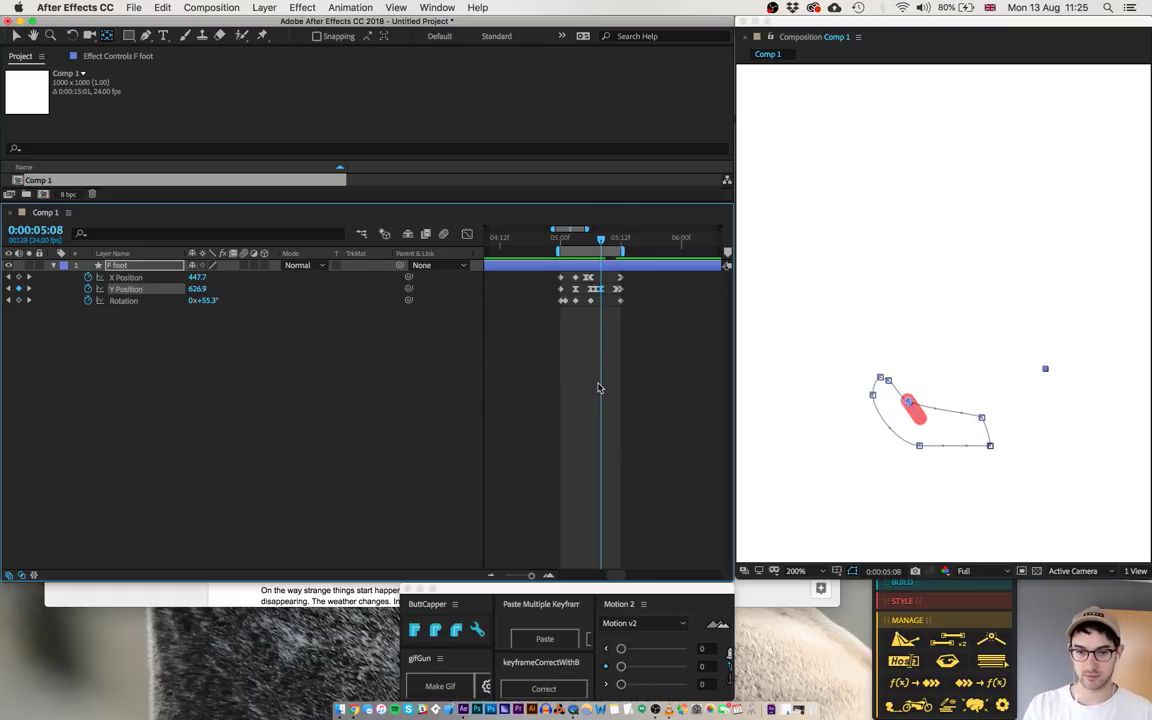
pyautogui.click(496, 399)
pyautogui.press('space')
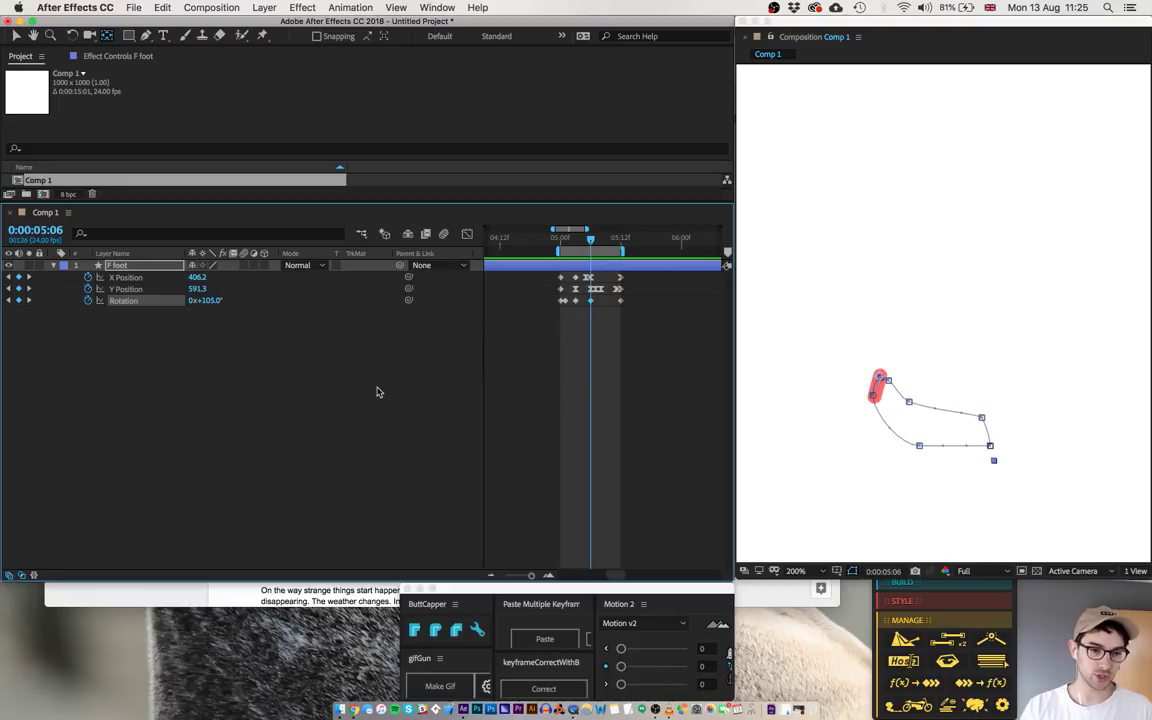
# - At 0:00:05:08, set F foot's Rotation to 83.3°
pyautogui.press('pagedown')
pyautogui.press('pagedown')
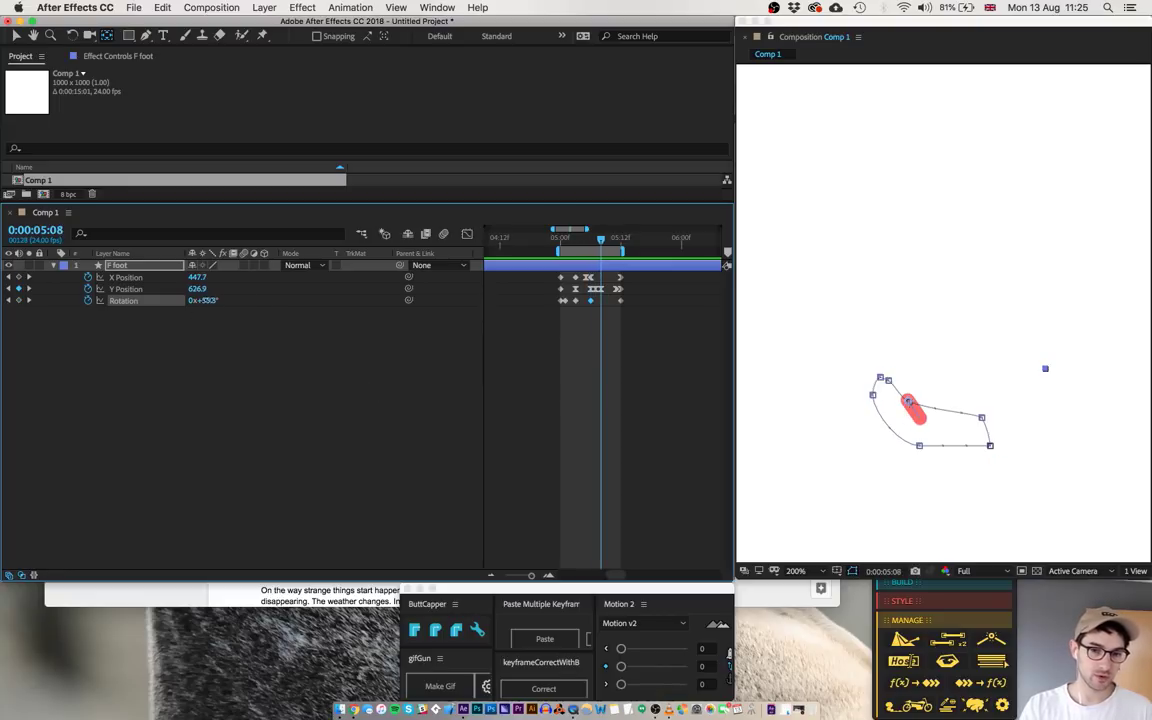
pyautogui.moveTo(1045, 368); pyautogui.dragTo(1045, 437)
# - Apply Easy Ease to all of F foot's Rotation keyframes and preview the result
pyautogui.moveTo(622, 297); pyautogui.dragTo(532, 311)
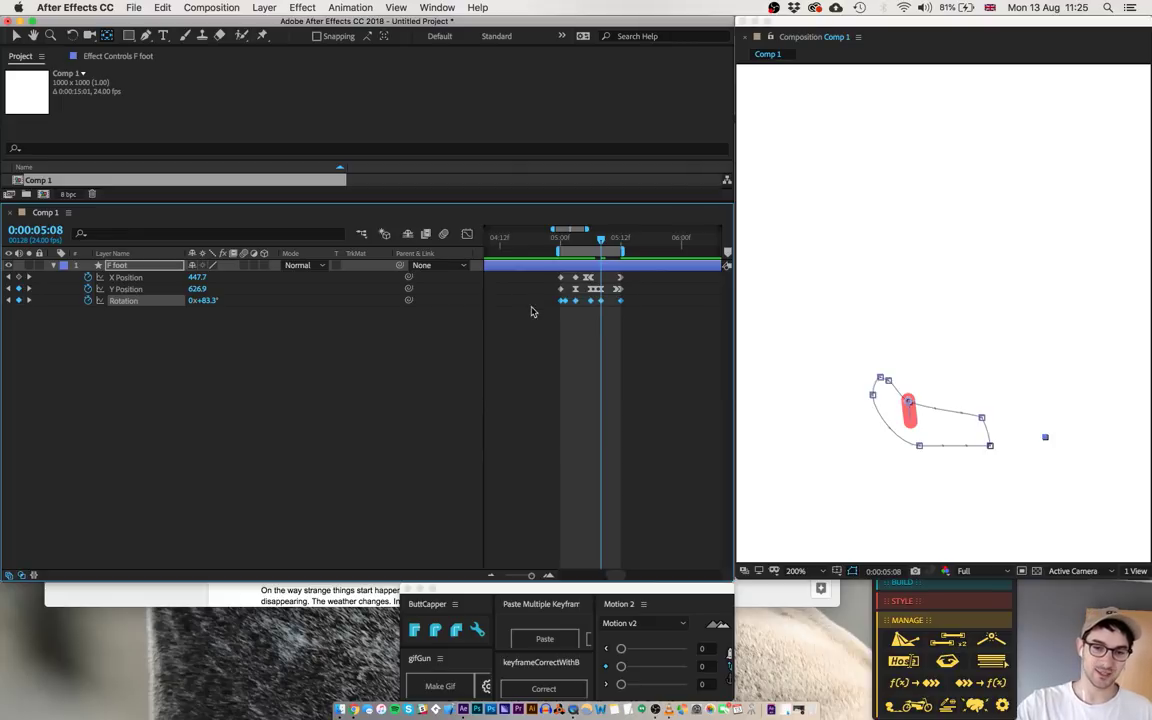
pyautogui.click(386, 445)
pyautogui.press('space')
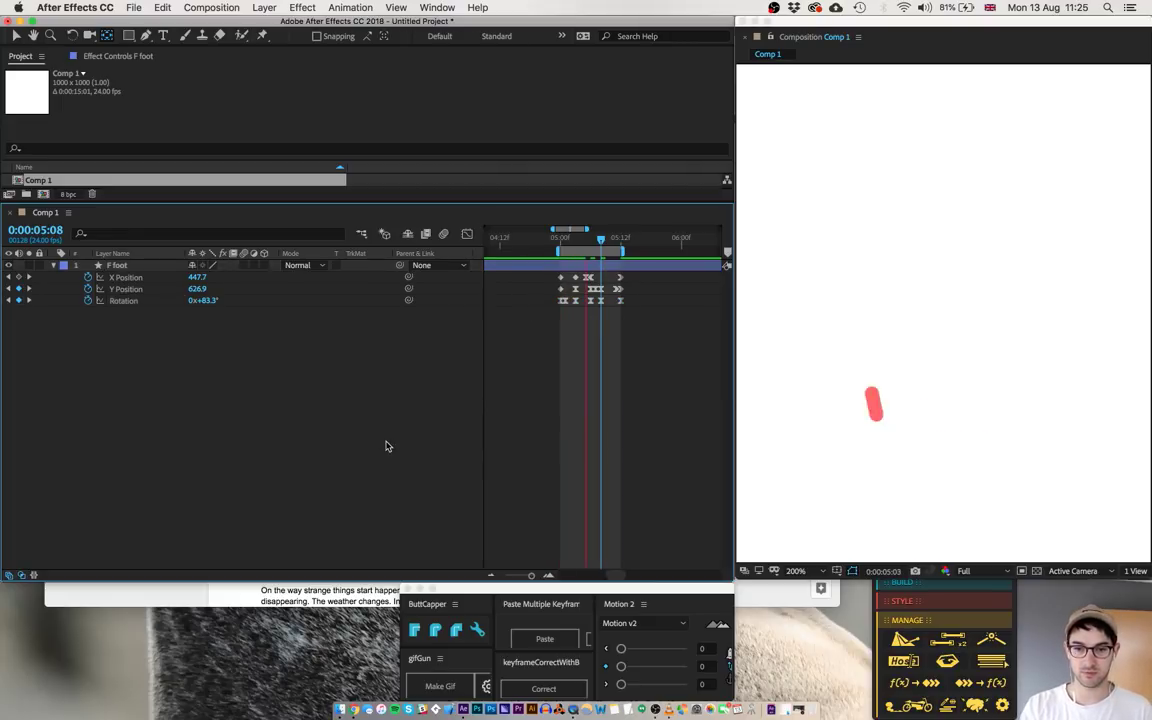
# - At 0:00:05:04, one frame after the flat contact pose, set F foot's Rotation to 48.2°
pyautogui.click(576, 241)
pyautogui.press('pagedown')
pyautogui.press('pageup')
pyautogui.click(576, 289)
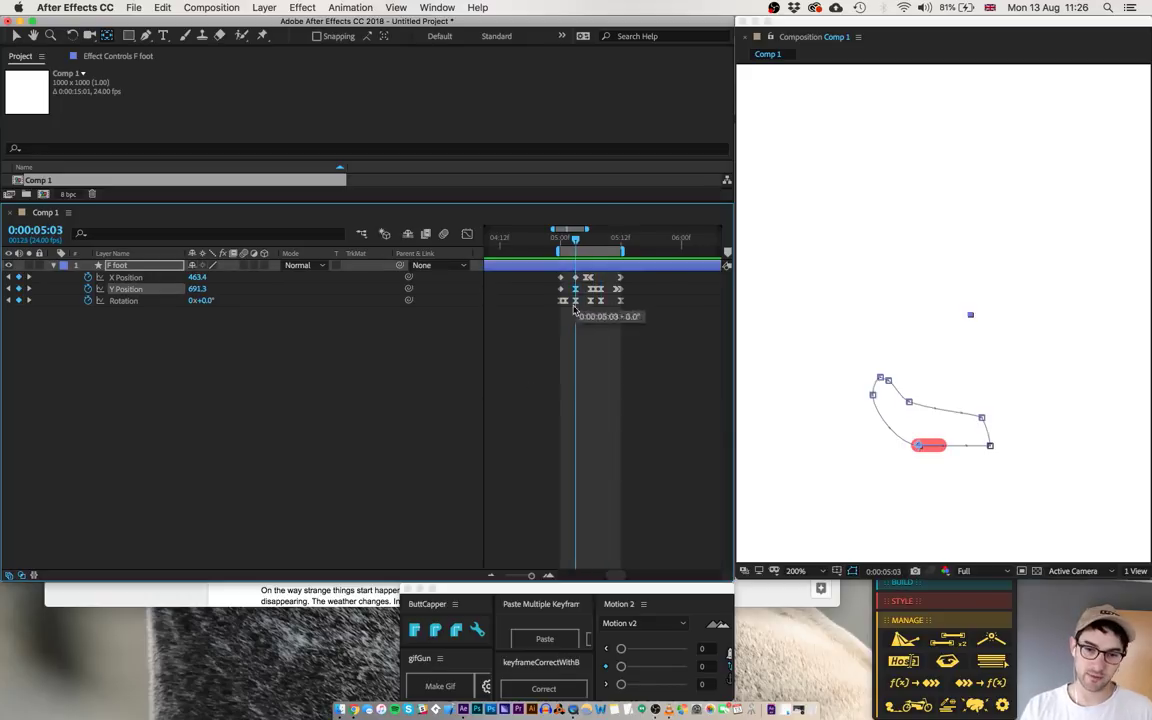
pyautogui.press('pagedown')
pyautogui.press('pageup')
pyautogui.press('pagedown')
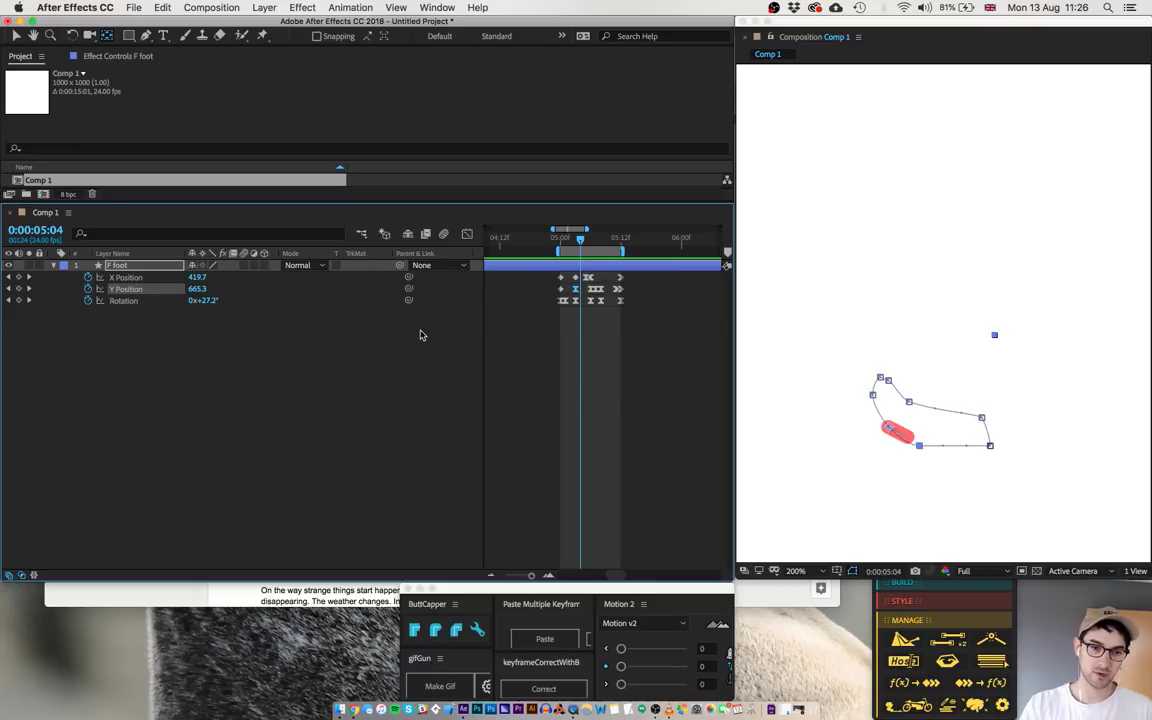
pyautogui.moveTo(195, 300); pyautogui.dragTo(214, 289)
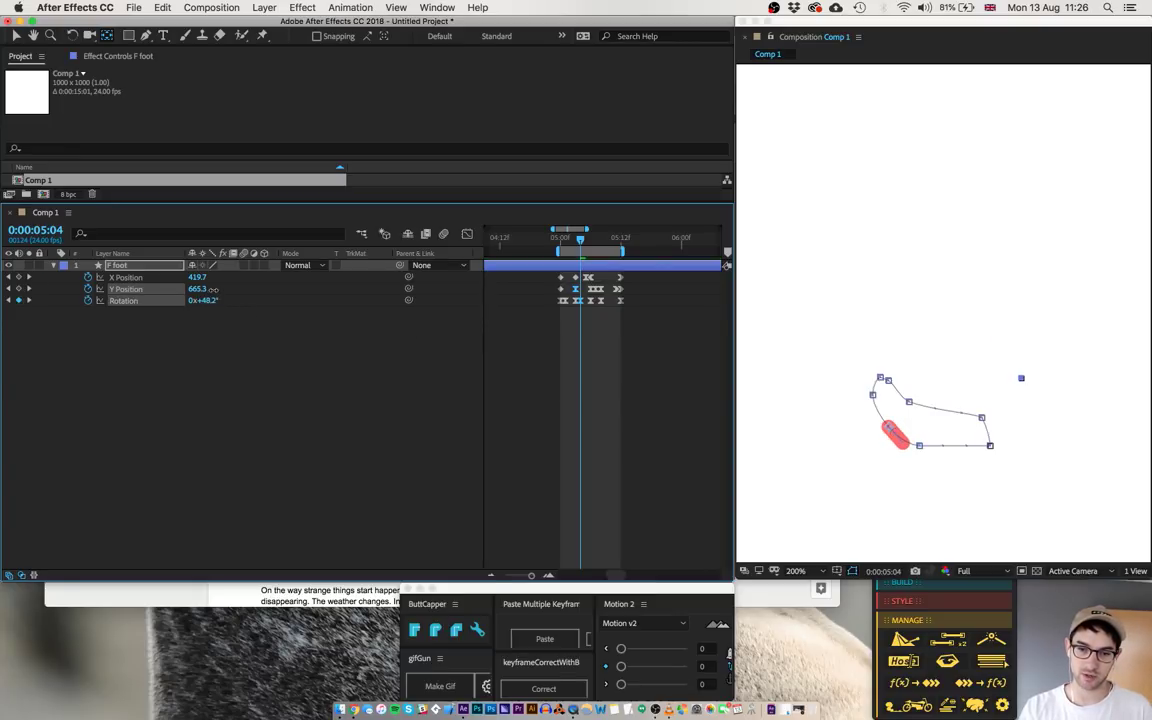
pyautogui.click(236, 342)
# - Check F foot's motion frame by frame from 0:00:05:03 to 0:00:05:11 and preview the loop
pyautogui.press('pageup')
pyautogui.press('pagedown')
pyautogui.press('pagedown')
pyautogui.press('pagedown')
pyautogui.press('pagedown')
pyautogui.press('pagedown')
pyautogui.press('pagedown')
pyautogui.press('pagedown')
pyautogui.press('pagedown')
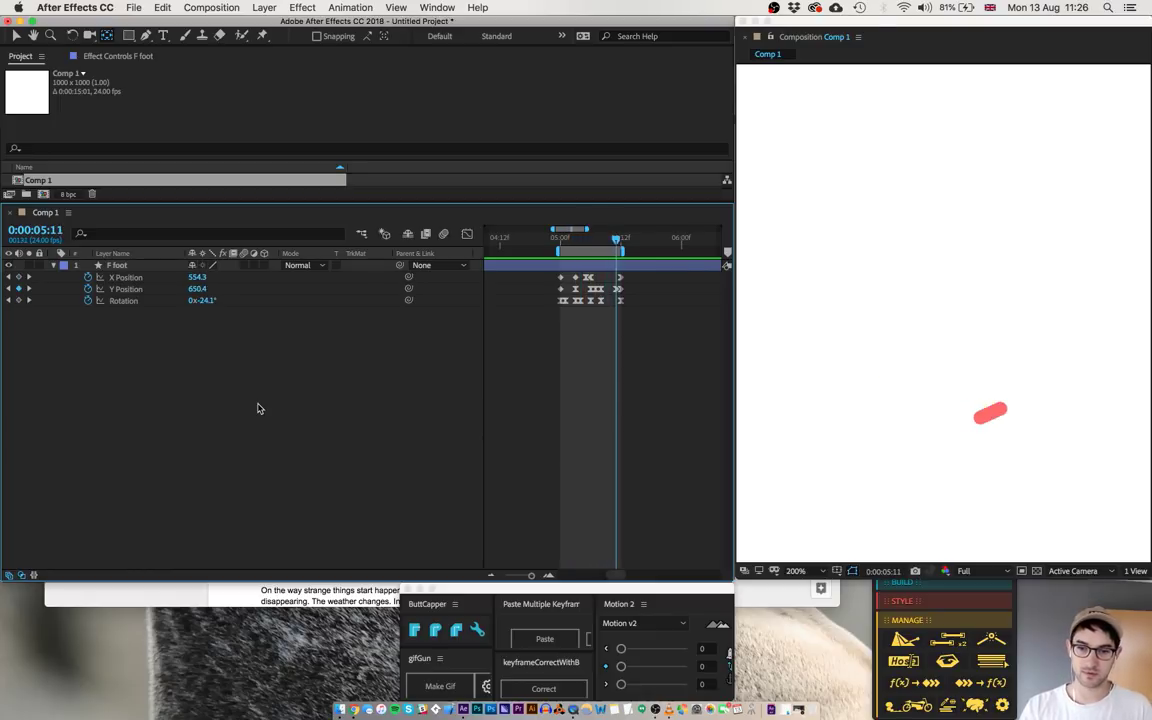
pyautogui.press('space')
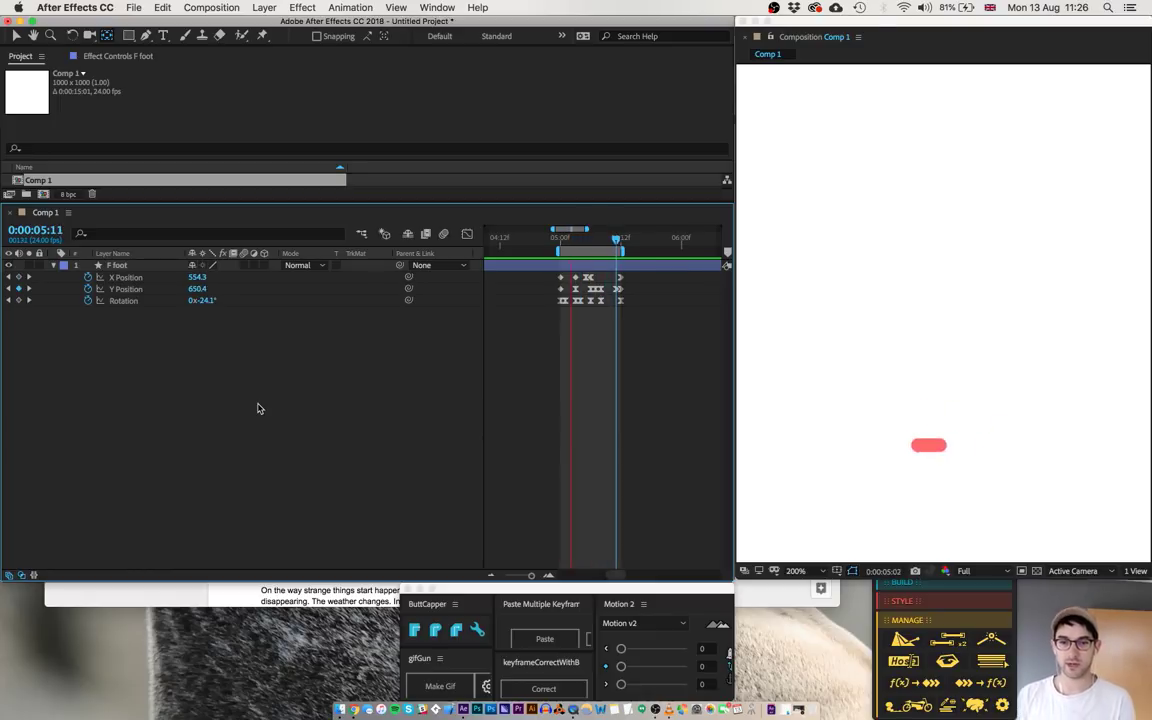
pyautogui.press('space')
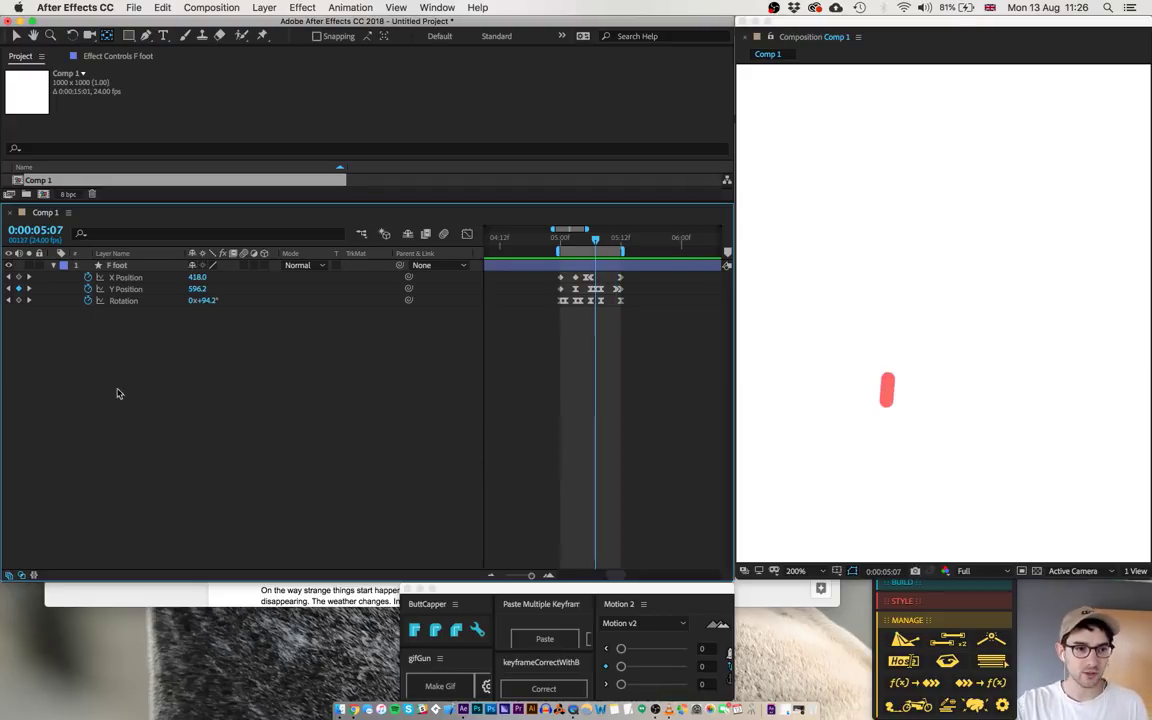
# - Duplicate the F foot layer and name the copy B foot, placing it below F foot
pyautogui.press('u')
pyautogui.click(128, 267)
pyautogui.press('super+d')
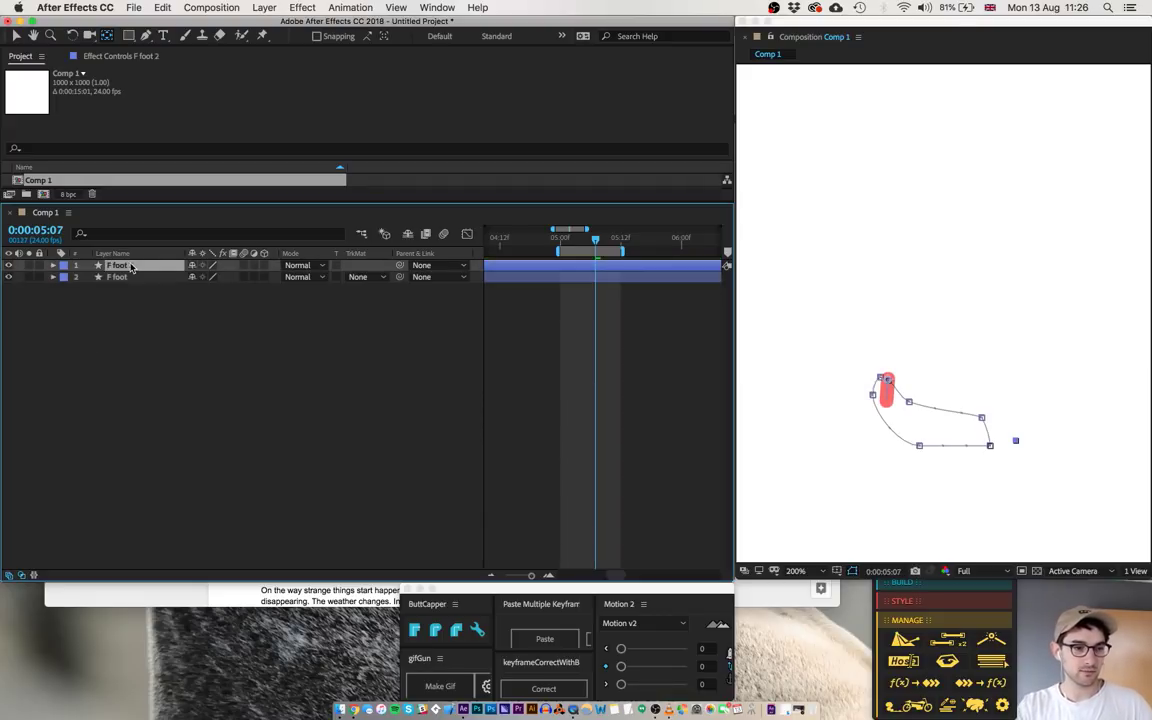
pyautogui.press('Return')
pyautogui.write('B foot')
pyautogui.press('Return')
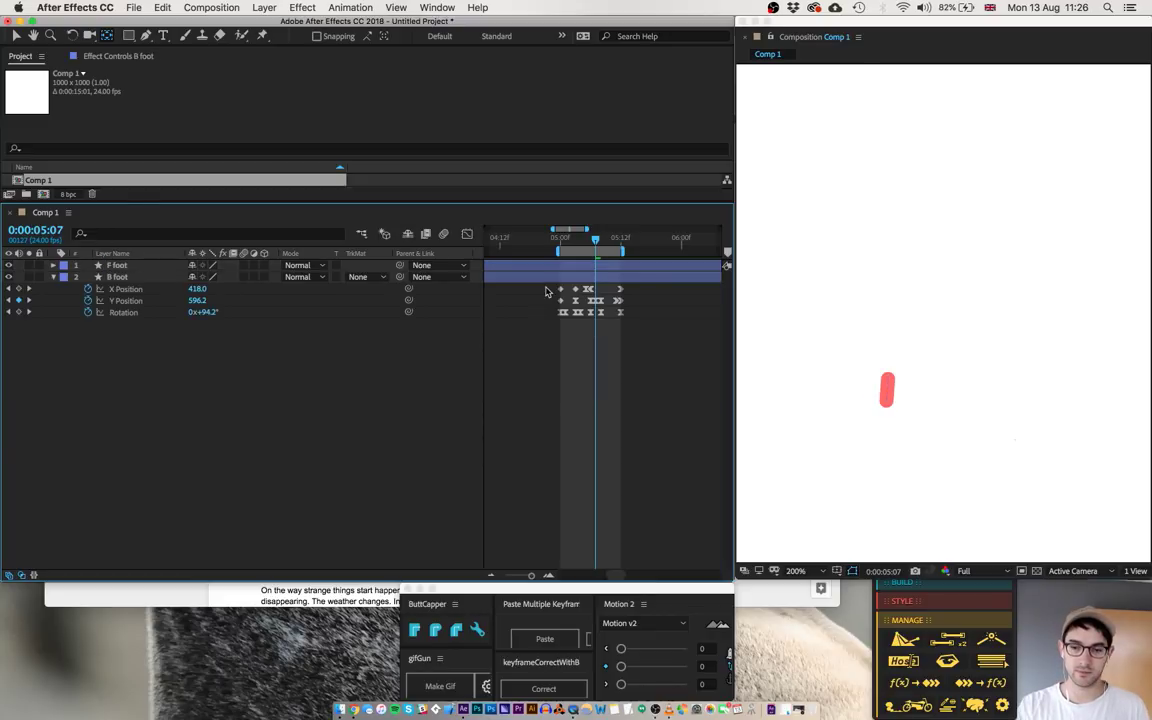
# - Shift all of B foot's Position and Rotation keyframes six frames later so they start at 0:00:05:06
pyautogui.moveTo(546, 285); pyautogui.dragTo(654, 327)
pyautogui.moveTo(560, 293); pyautogui.dragTo(590, 292)
pyautogui.click(560, 397)
# - Try pasting a copy of B foot's keyframes at 0:00:04:18 and remove the pasted set
pyautogui.moveTo(594, 241); pyautogui.dragTo(532, 241)
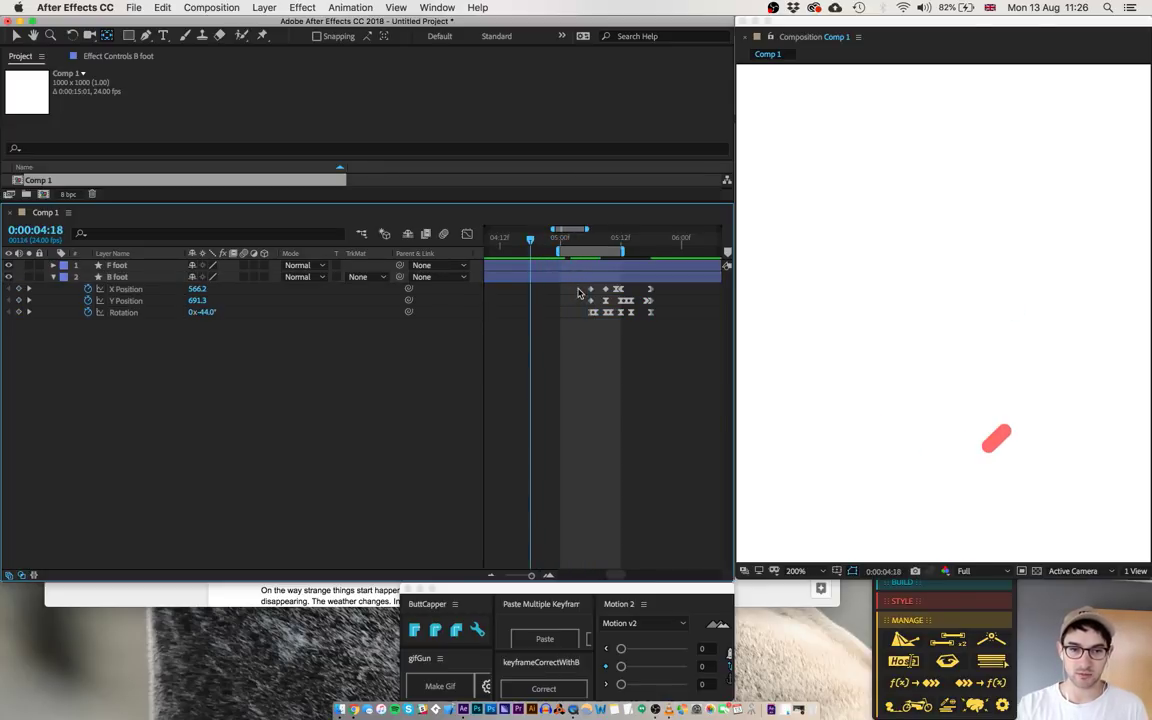
pyautogui.moveTo(580, 287); pyautogui.dragTo(703, 336)
pyautogui.press('cmd+v')
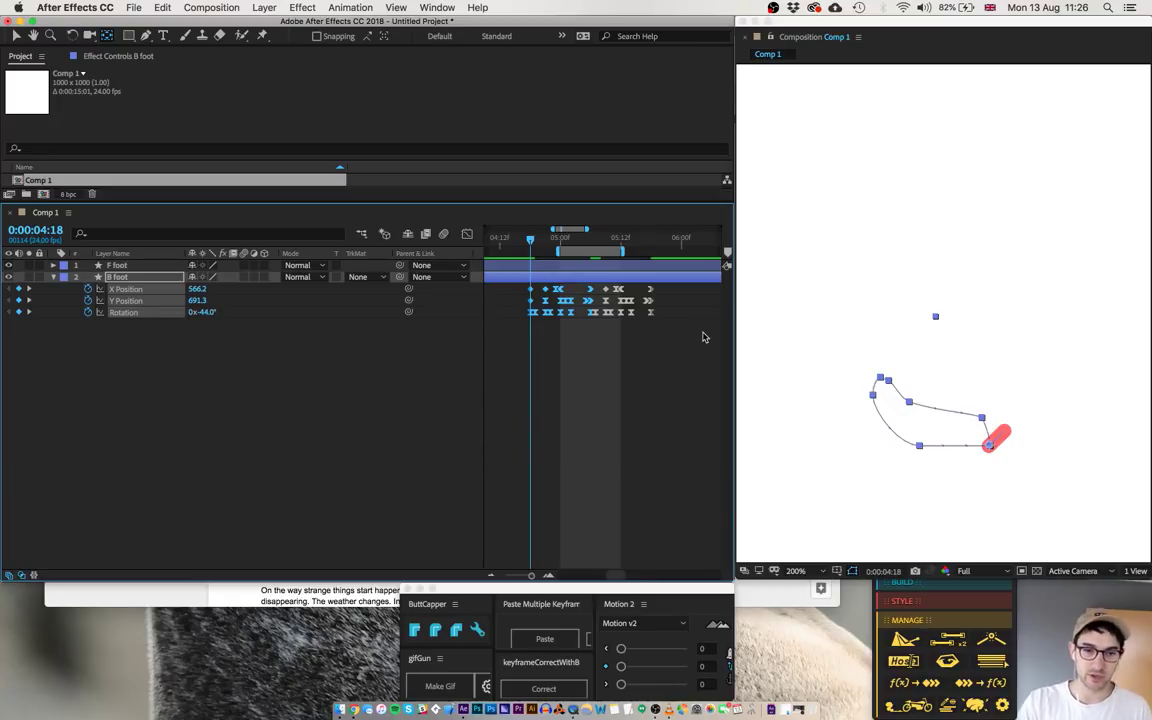
pyautogui.press('Delete')
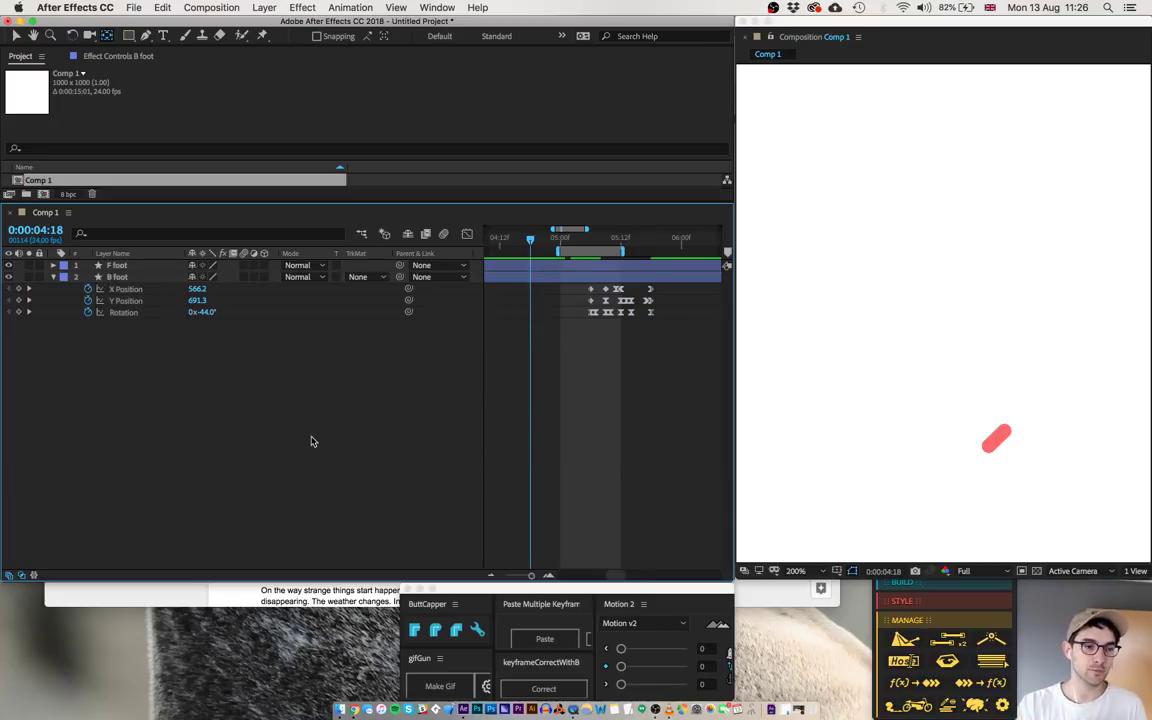
# - Add the expression "loopIn() + loopOut() - value;" to B foot's X Position, Y Position and Rotation, and preview both feet
pyautogui.keyDown('alt'); pyautogui.click(88, 290); pyautogui.keyUp('alt')
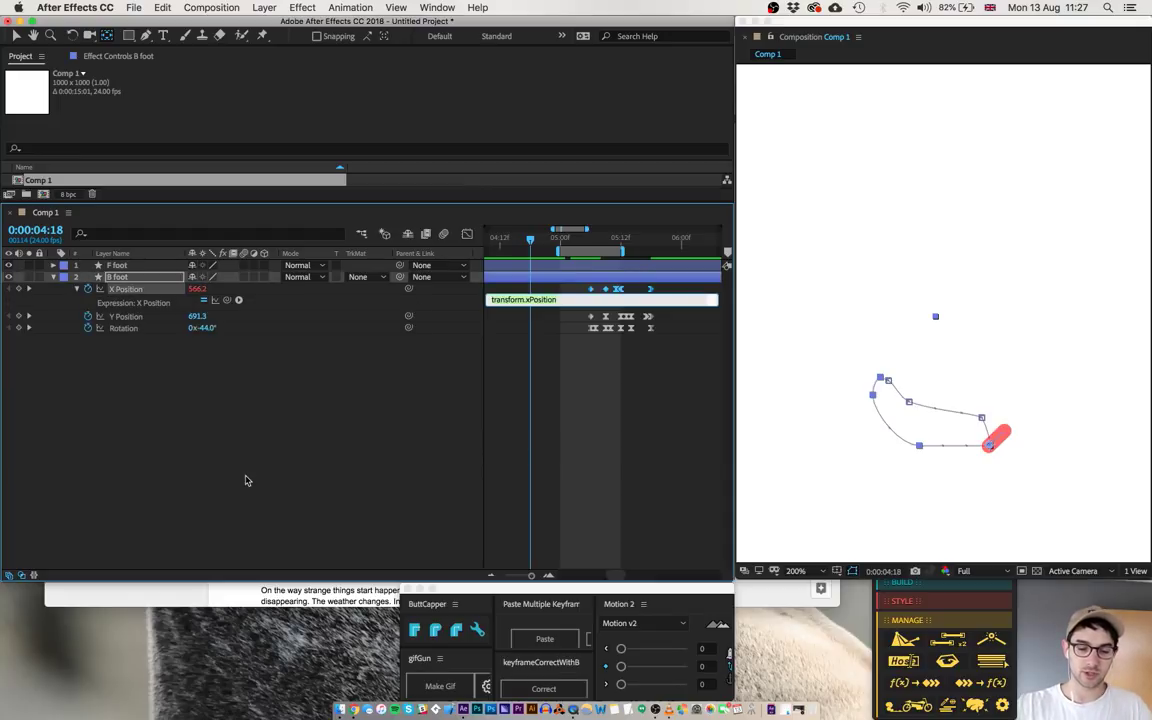
pyautogui.write('loopIn() + loopOut() -')
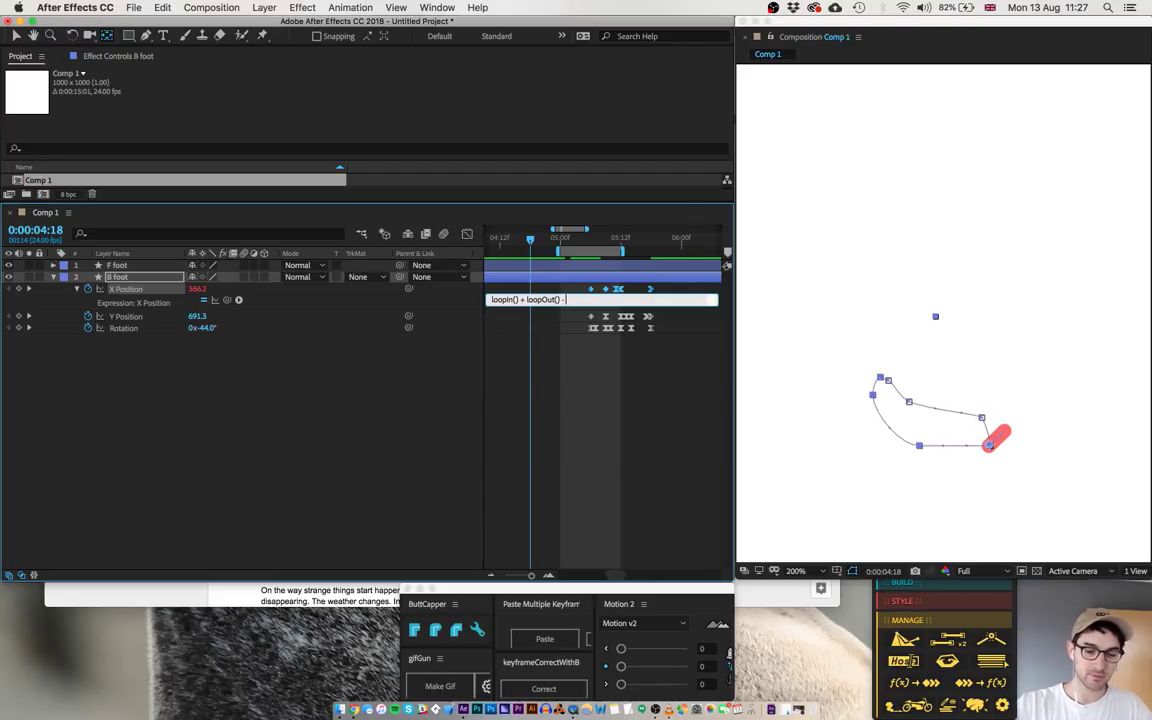
pyautogui.write(';')
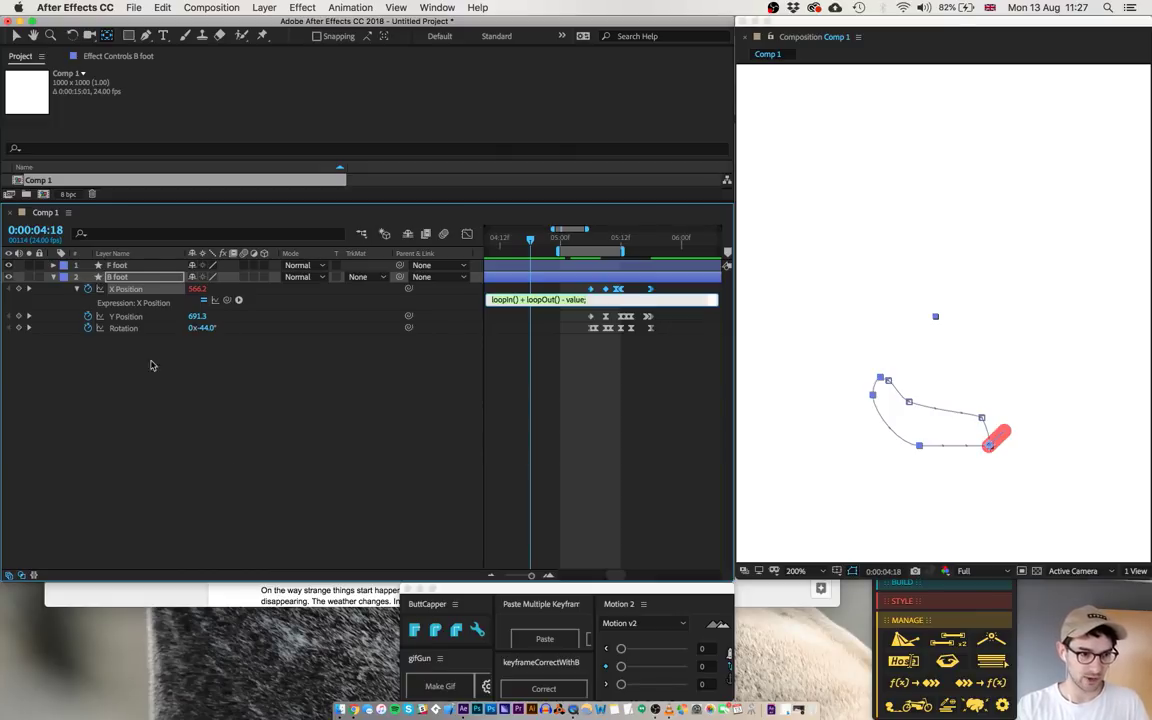
pyautogui.keyDown('alt'); pyautogui.click(88, 316); pyautogui.keyUp('alt')
pyautogui.write('loopIn() + loopOut() - value;')
pyautogui.keyDown('alt'); pyautogui.click(88, 343); pyautogui.keyUp('alt')
pyautogui.write('loopIn() + loopOut() - value;')
pyautogui.click(330, 437)
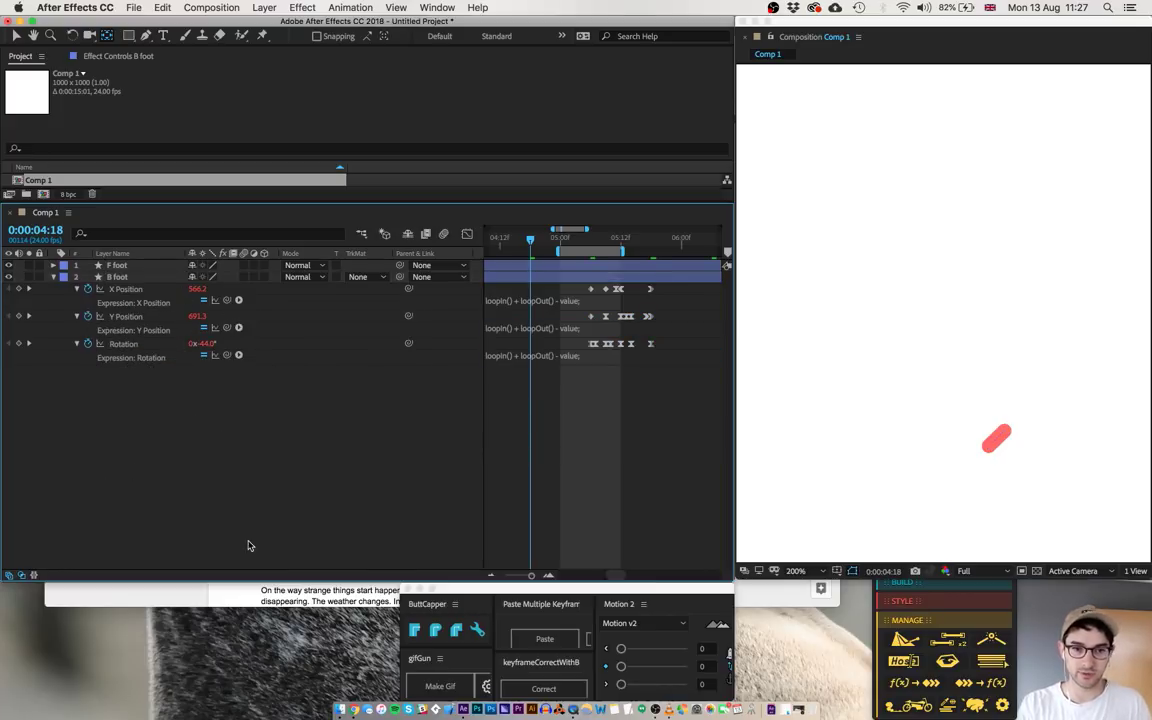
pyautogui.press('space')
pyautogui.press('u')
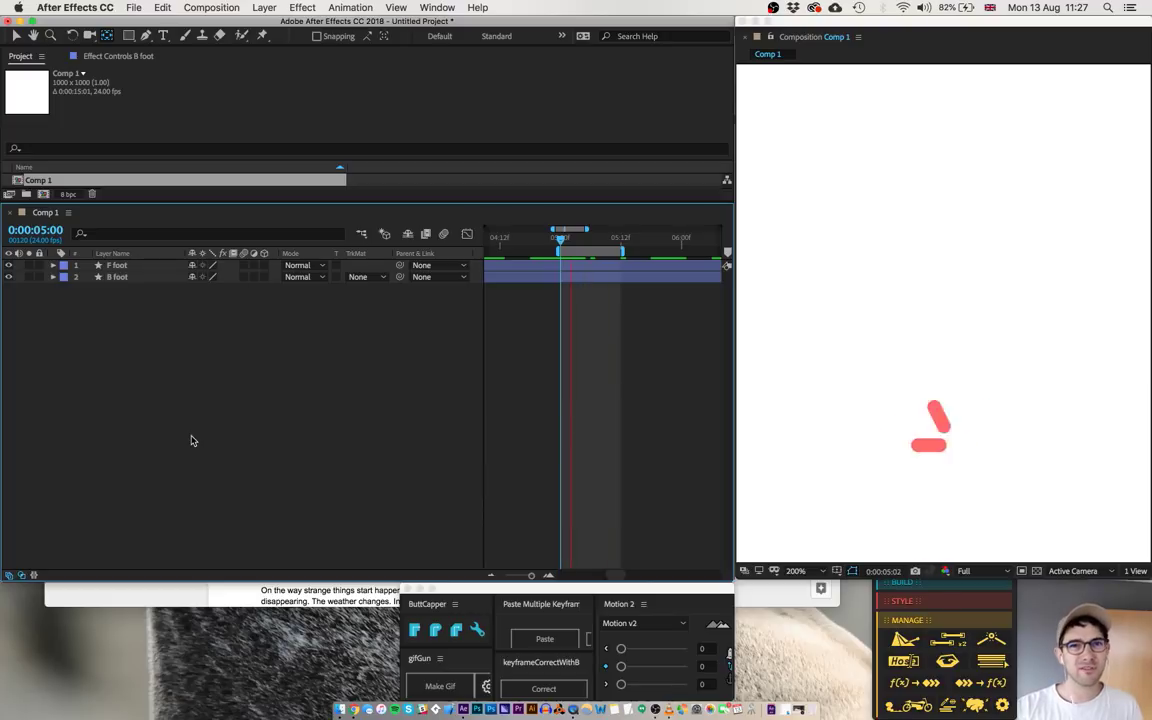
pyautogui.press('space')
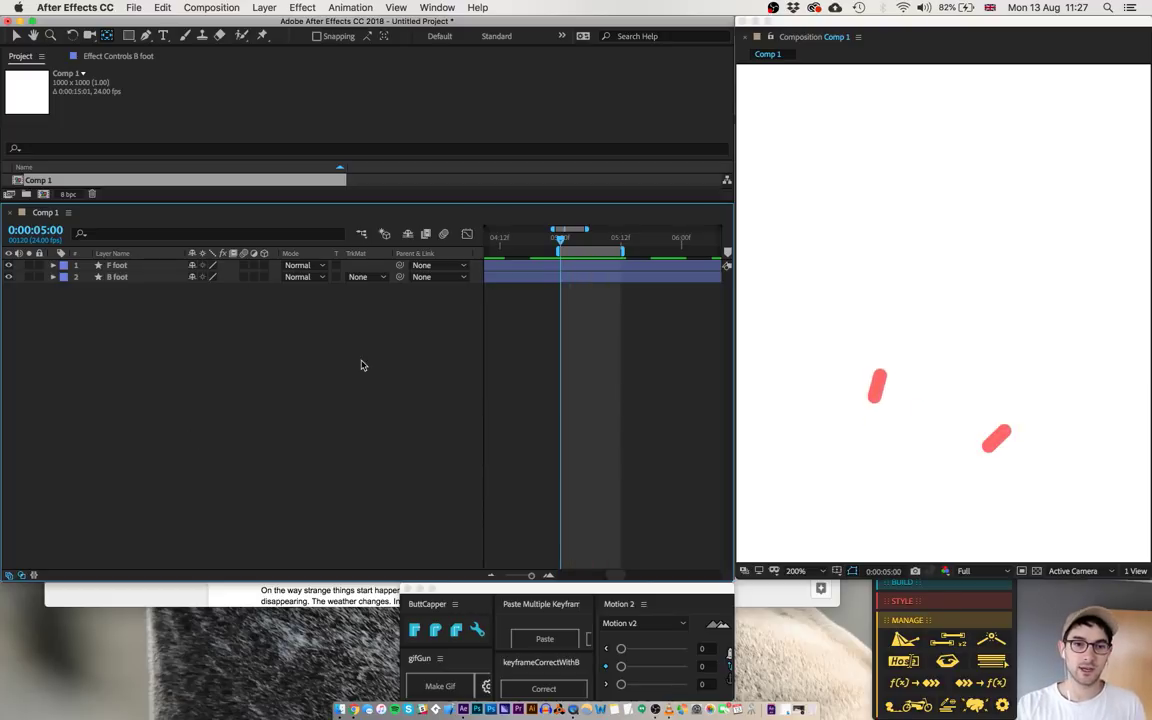
# - Draw a short vertical stroke above the feet with the Pen tool and name its layer body
pyautogui.click(146, 36)
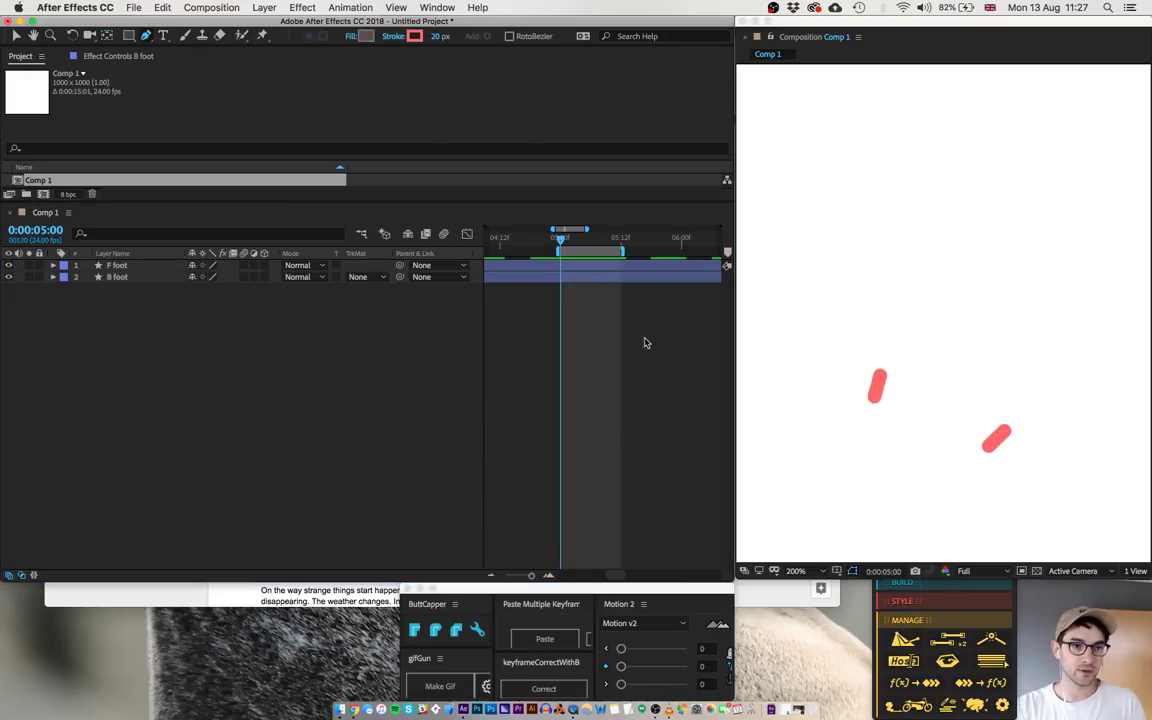
pyautogui.click(943, 274)
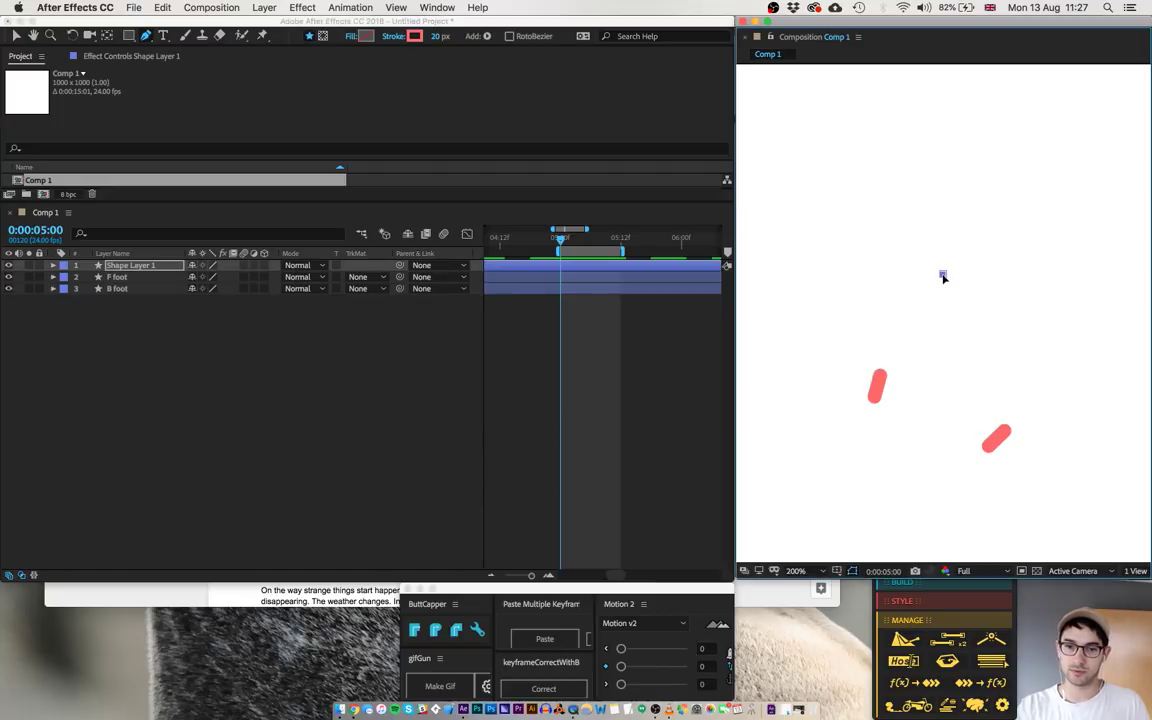
pyautogui.click(942, 297)
pyautogui.click(944, 314)
pyautogui.click(147, 269)
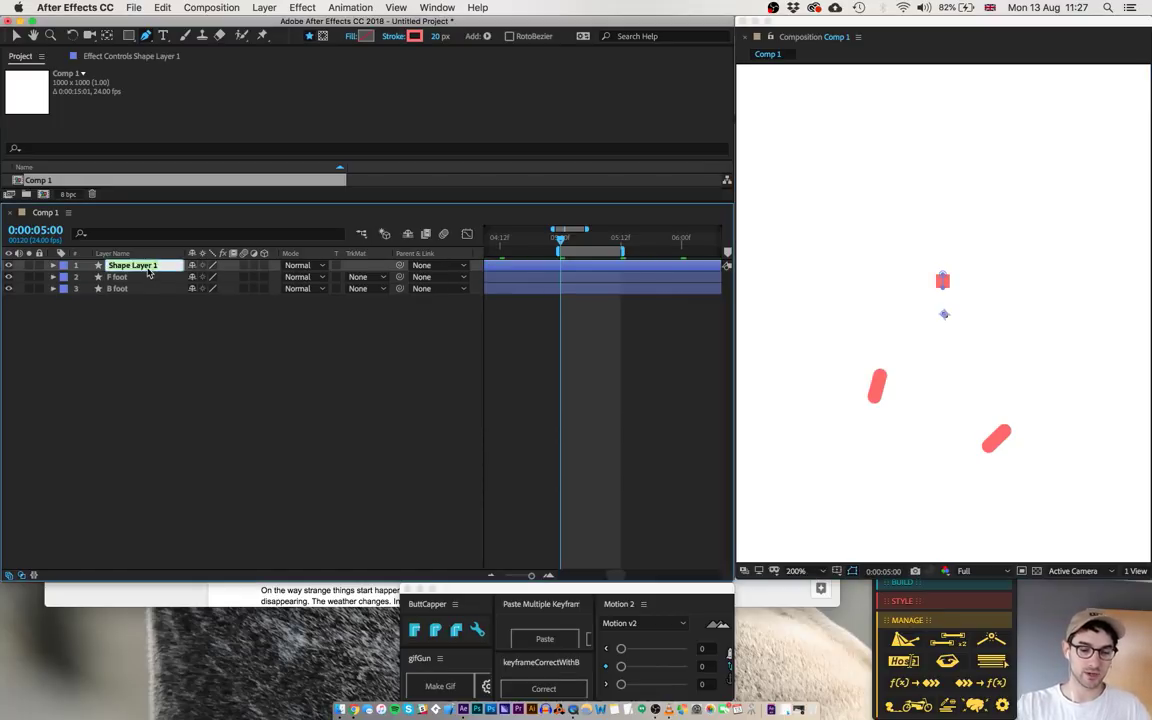
pyautogui.write('body')
pyautogui.press('Return')
# - Set the body's Stroke Width to 107 and give the stroke round caps
pyautogui.press('u')
pyautogui.press('u')
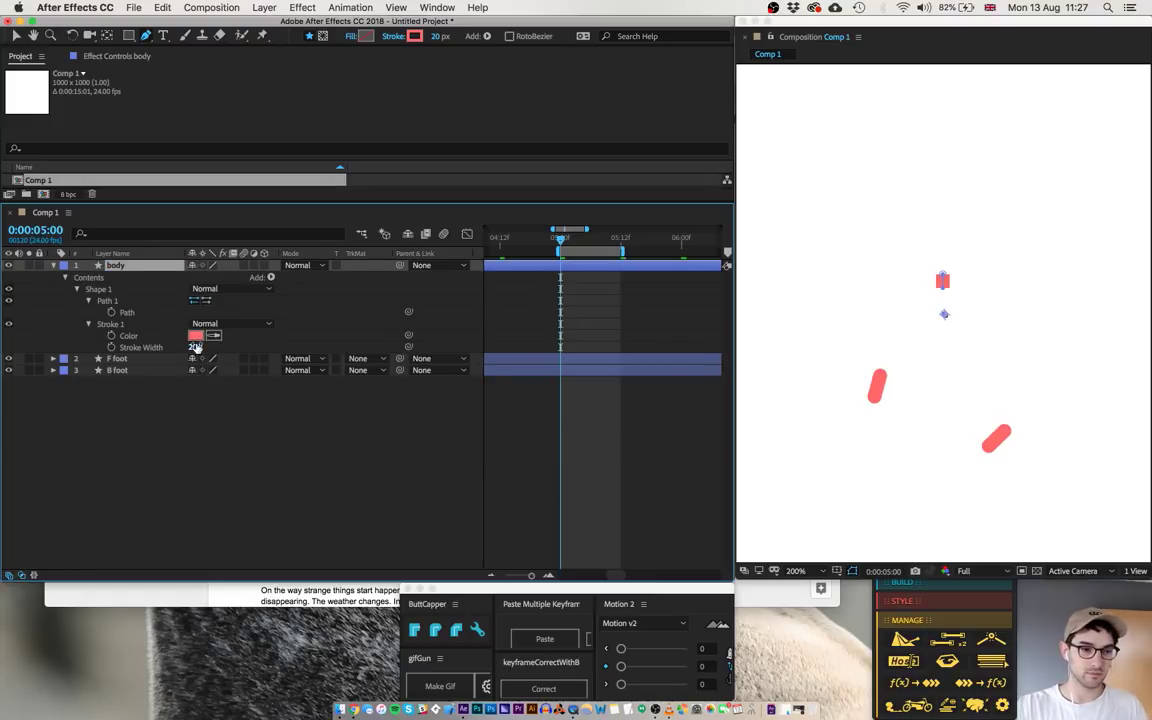
pyautogui.moveTo(195, 347); pyautogui.dragTo(258, 351)
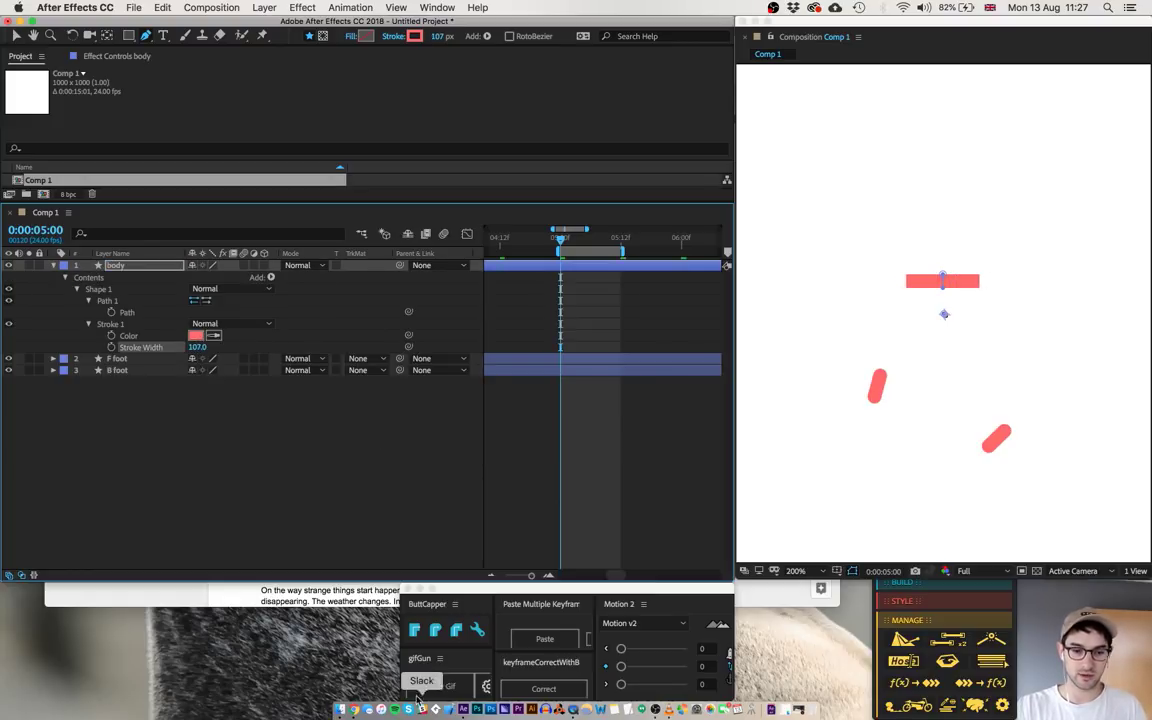
pyautogui.click(435, 630)
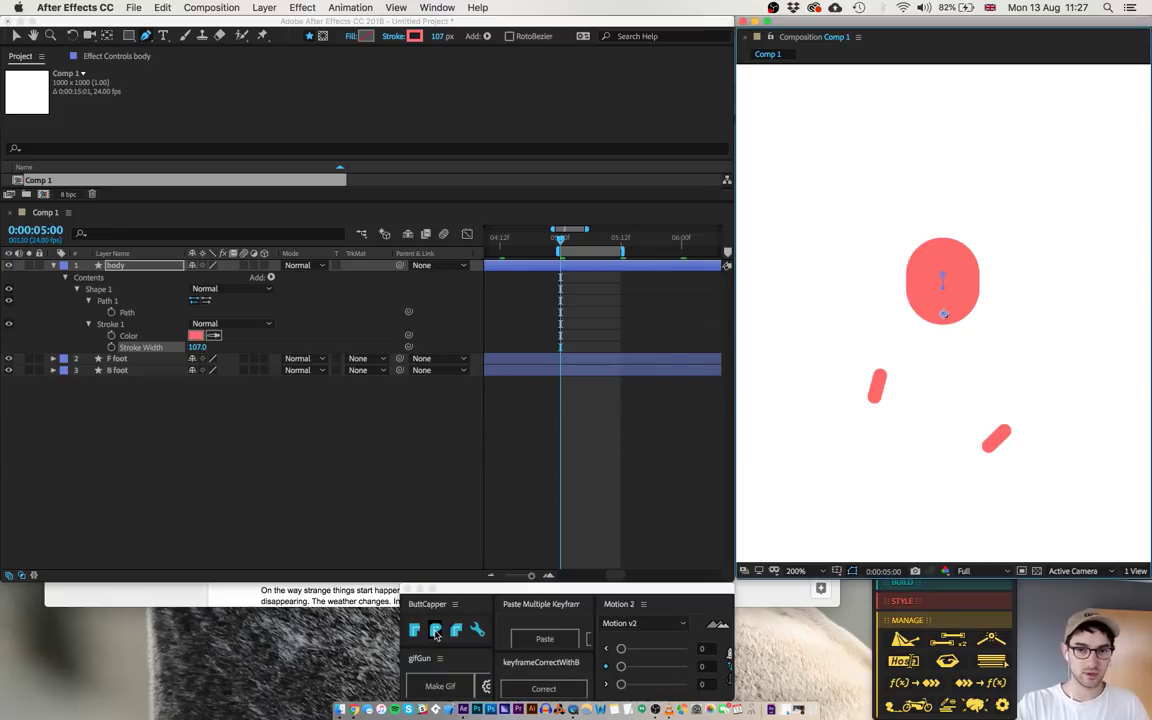
pyautogui.click(158, 451)
# - Move body's anchor point to its base and keyframe its Position at 496.0, 503.0 on 0:00:05:00 and 0:00:05:06
pyautogui.click(144, 268)
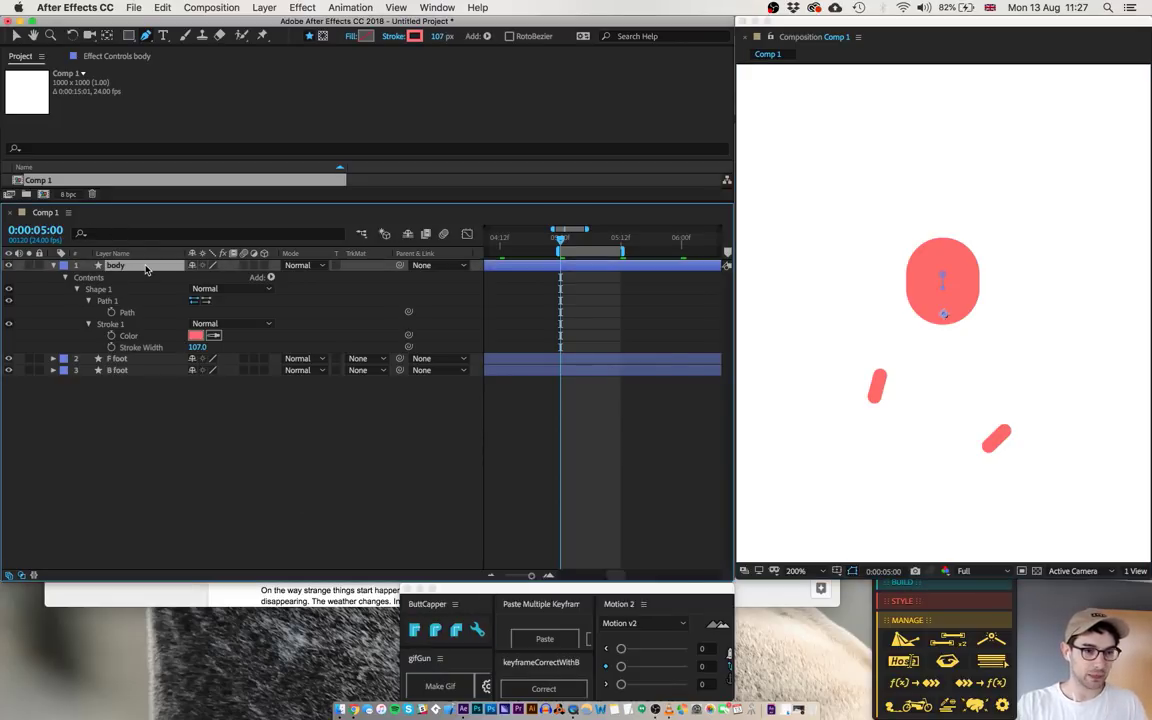
pyautogui.press('v')
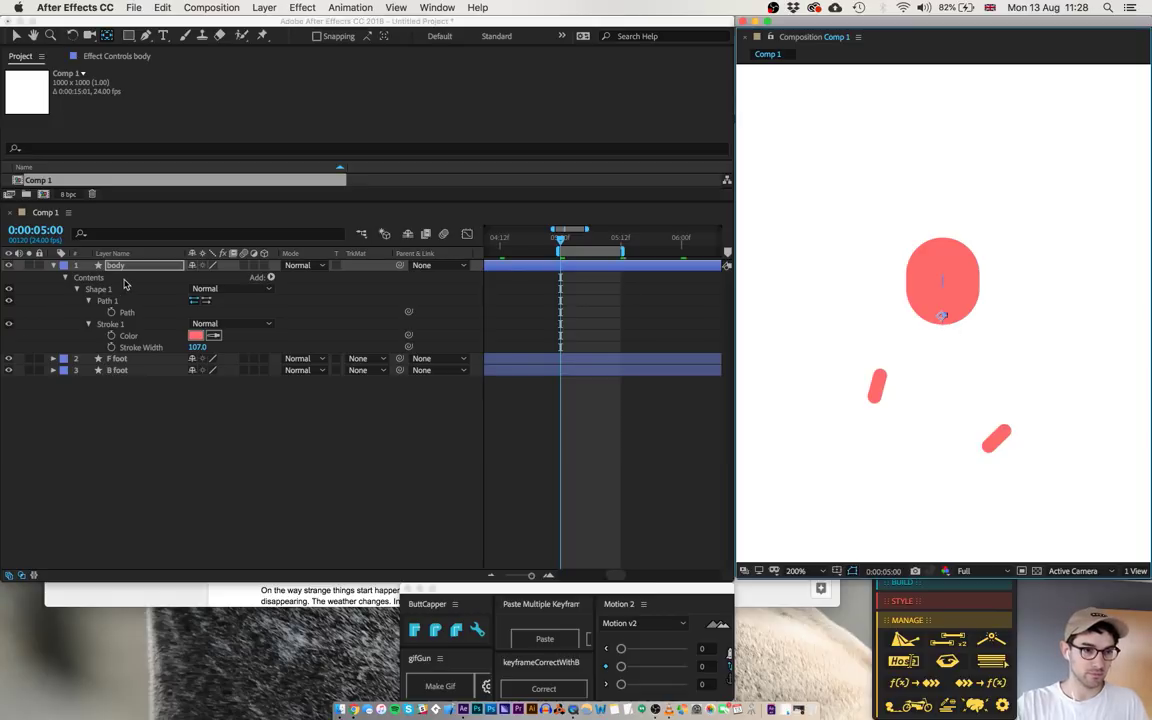
pyautogui.press('p')
pyautogui.click(88, 277)
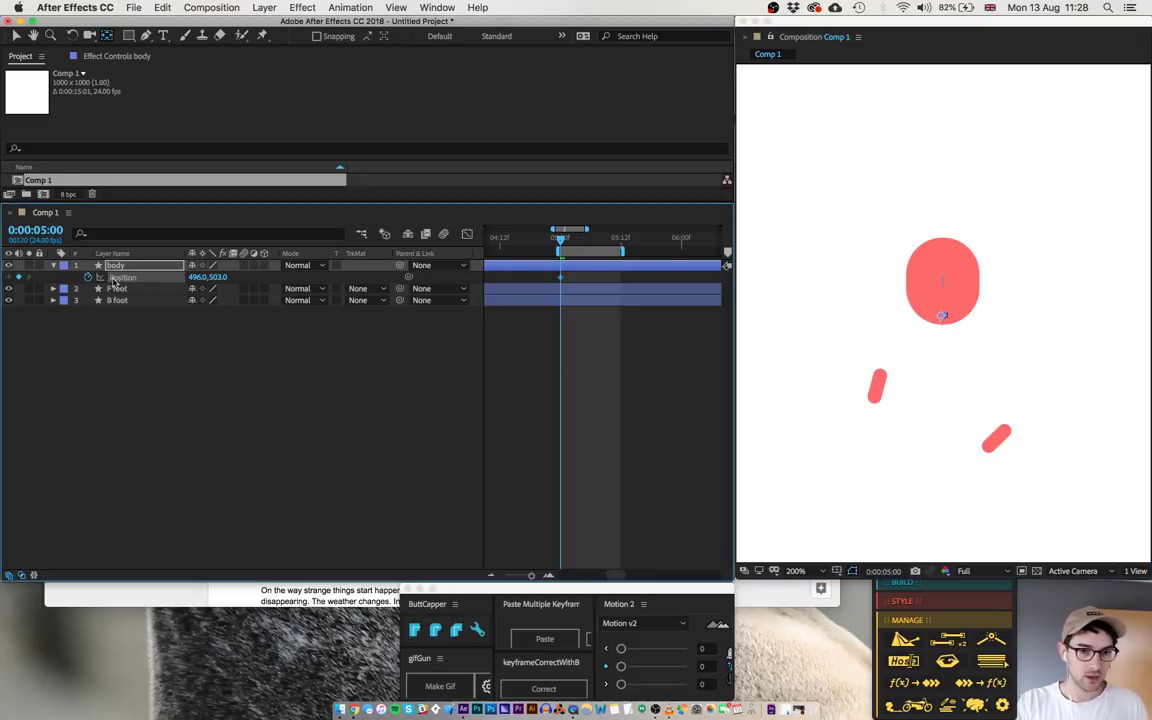
pyautogui.click(588, 244)
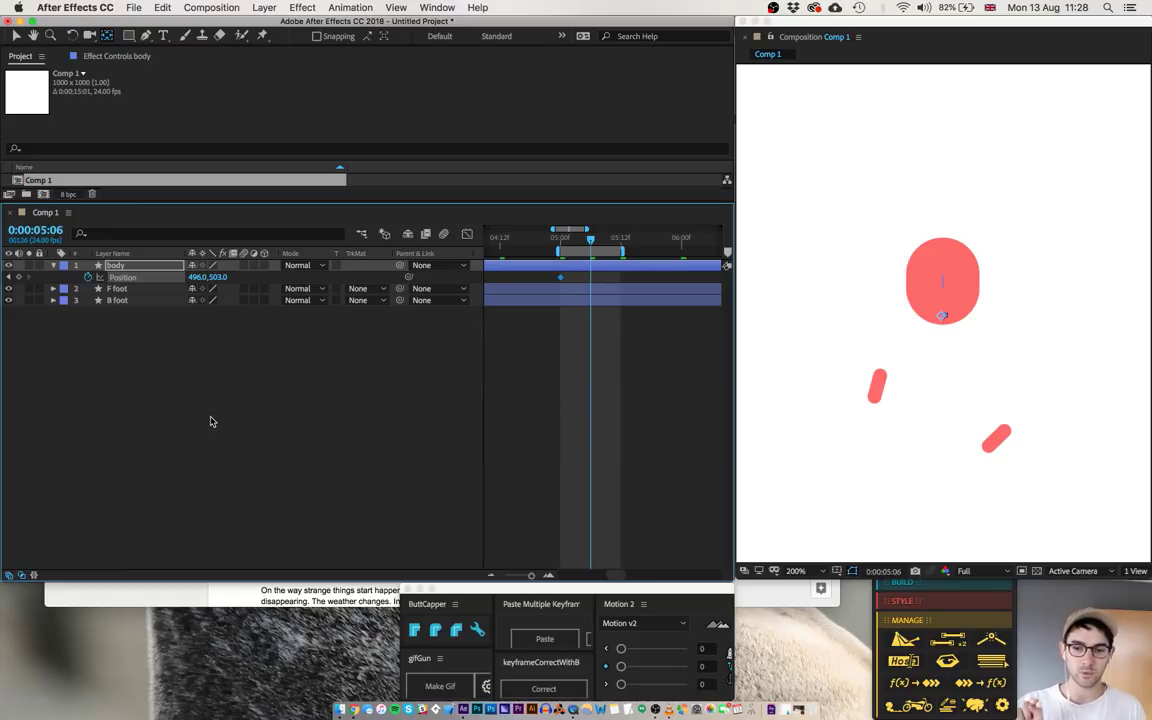
pyautogui.click(18, 278)
# - At 0:00:05:03, raise the body to Position 496.0, 463.0
pyautogui.press('pageup')
pyautogui.press('pageup')
pyautogui.press('pageup')
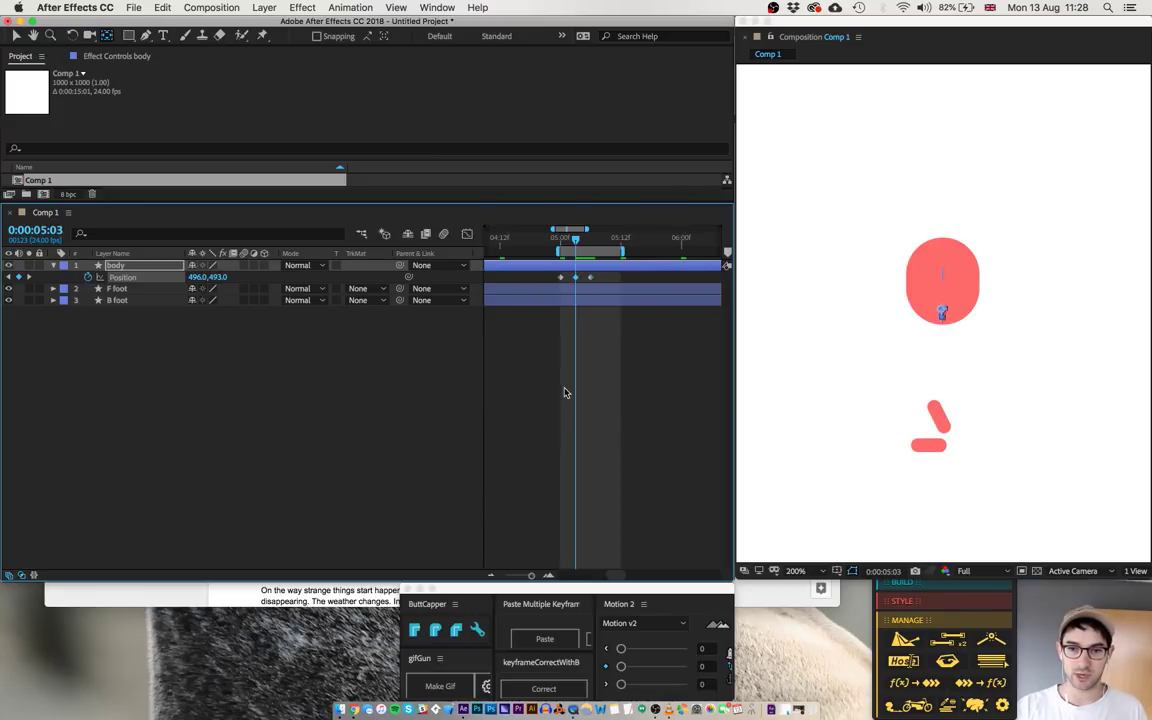
pyautogui.hotkey('shift', 'Up')
pyautogui.hotkey('shift', 'Up')
pyautogui.hotkey('shift', 'Up')
pyautogui.hotkey('shift', 'Up')
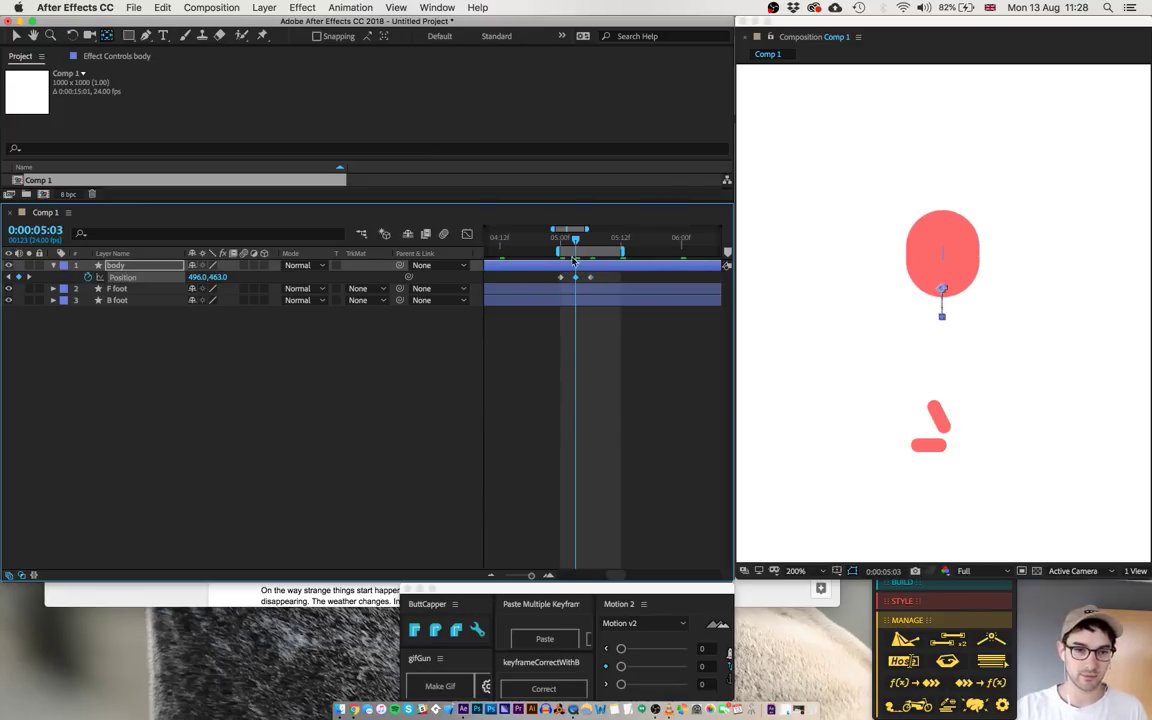
# - Apply Easy Ease to all three of body's Position keyframes
pyautogui.moveTo(544, 280); pyautogui.dragTo(628, 299)
pyautogui.press('F9')
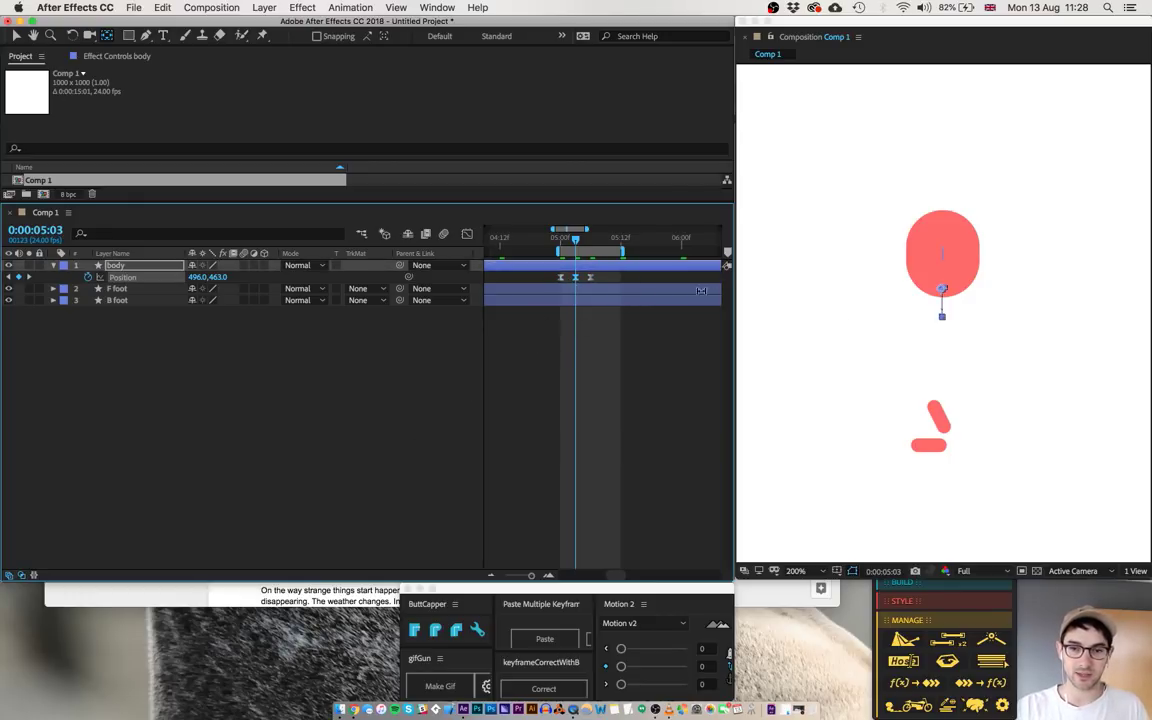
pyautogui.click(943, 297)
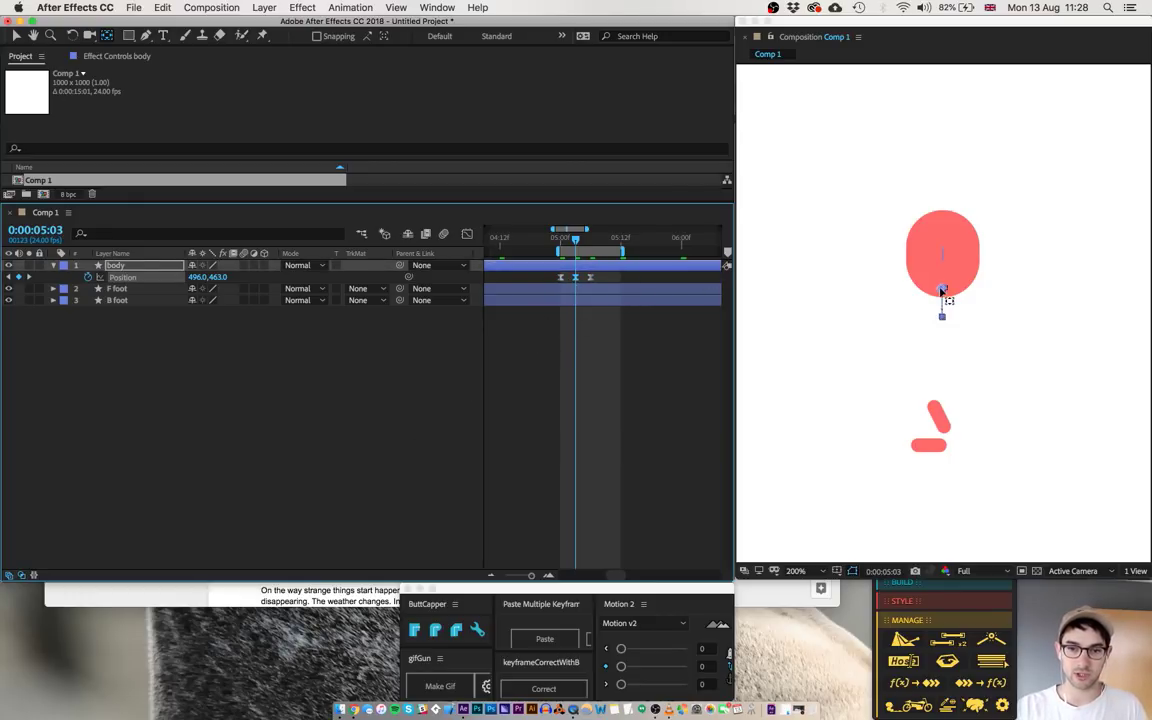
# - Ease body's middle Position keyframe more strongly on both sides with a Motion 2 value of 75
pyautogui.click(467, 233)
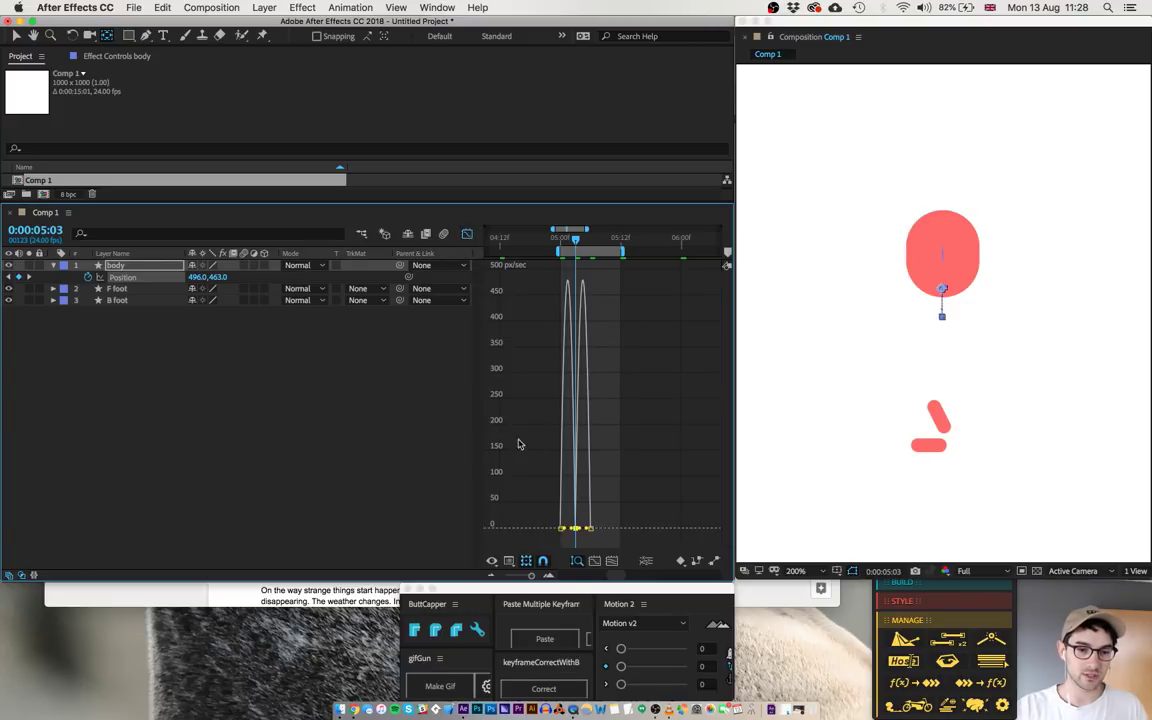
pyautogui.click(575, 559)
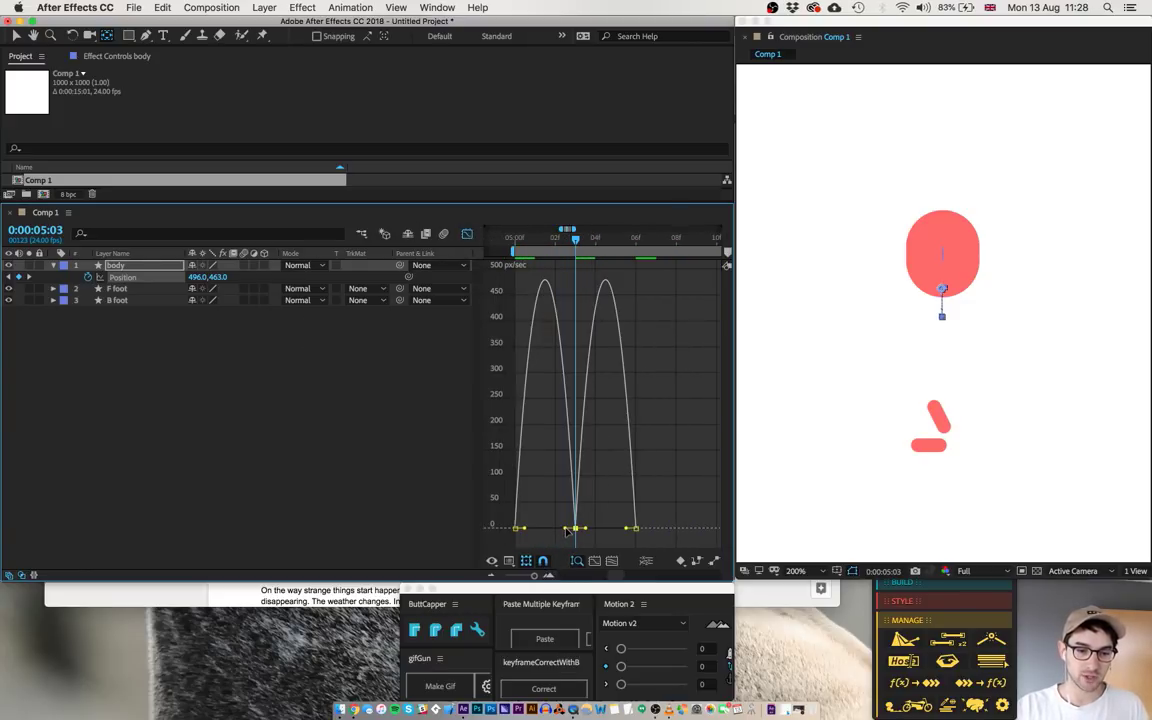
pyautogui.moveTo(574, 535)
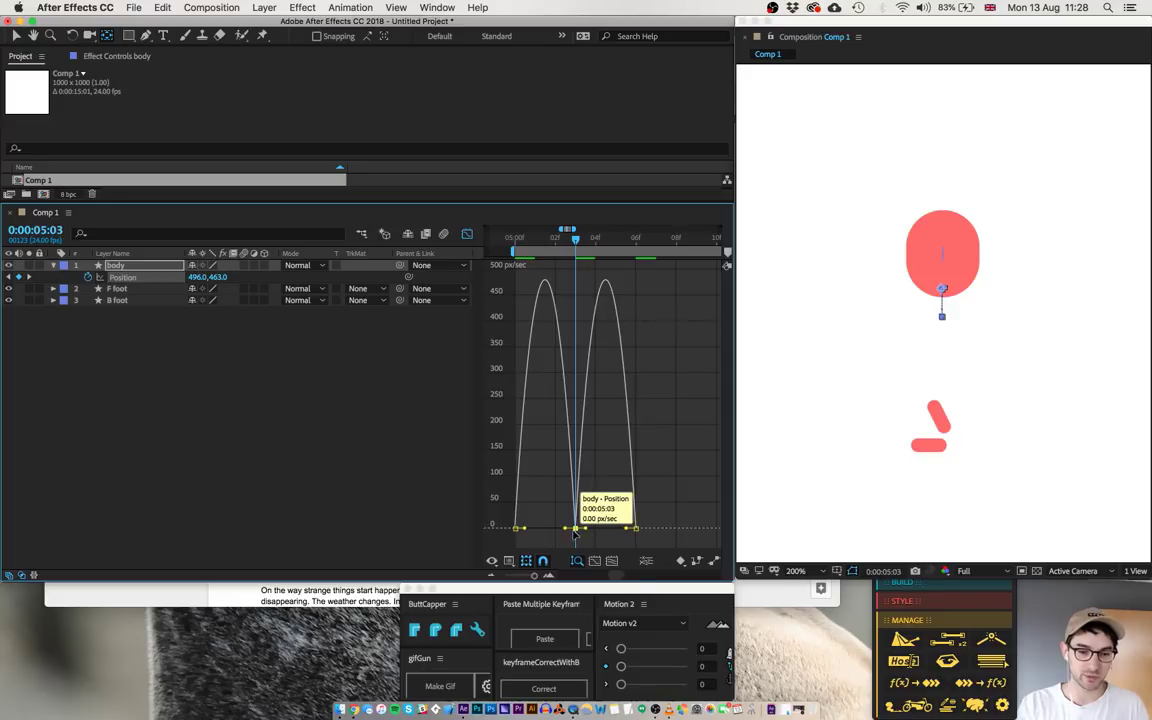
pyautogui.click(662, 594)
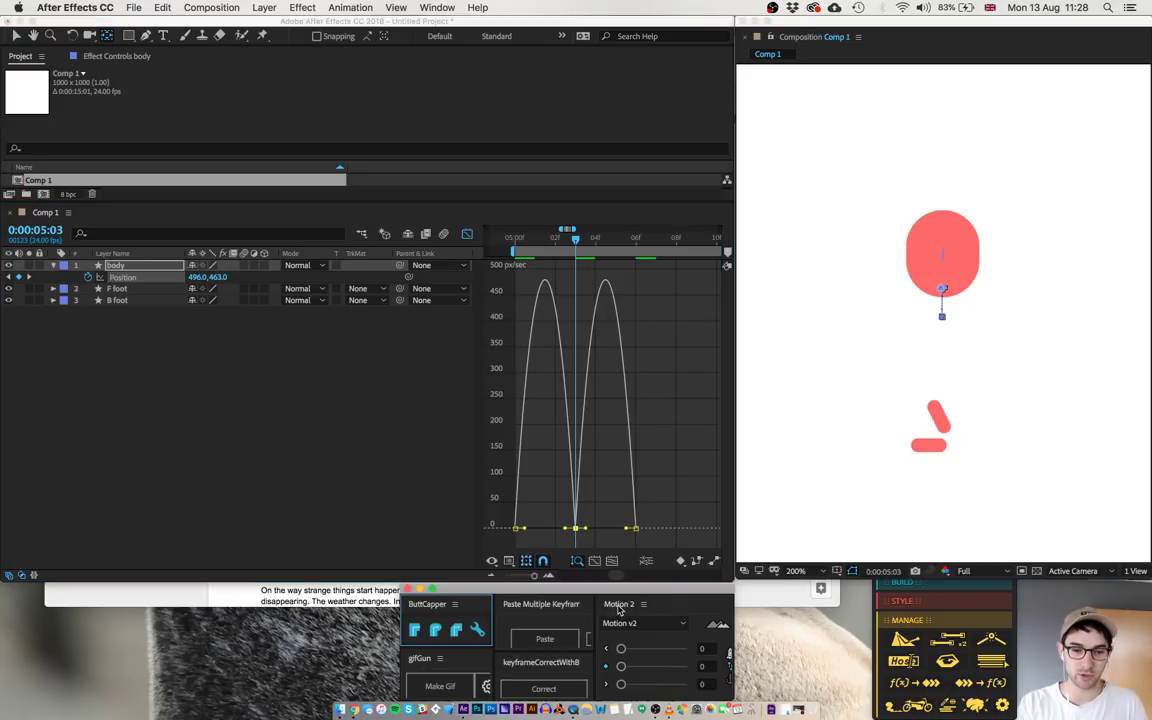
pyautogui.moveTo(621, 669); pyautogui.dragTo(671, 671)
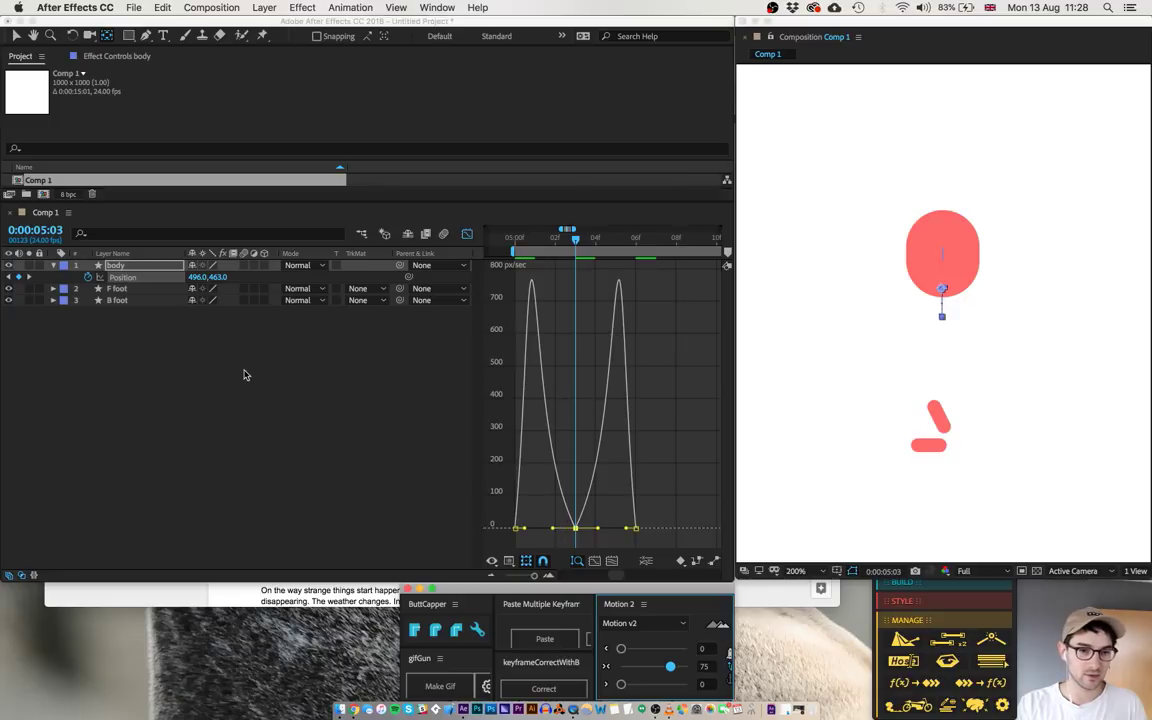
pyautogui.click(467, 233)
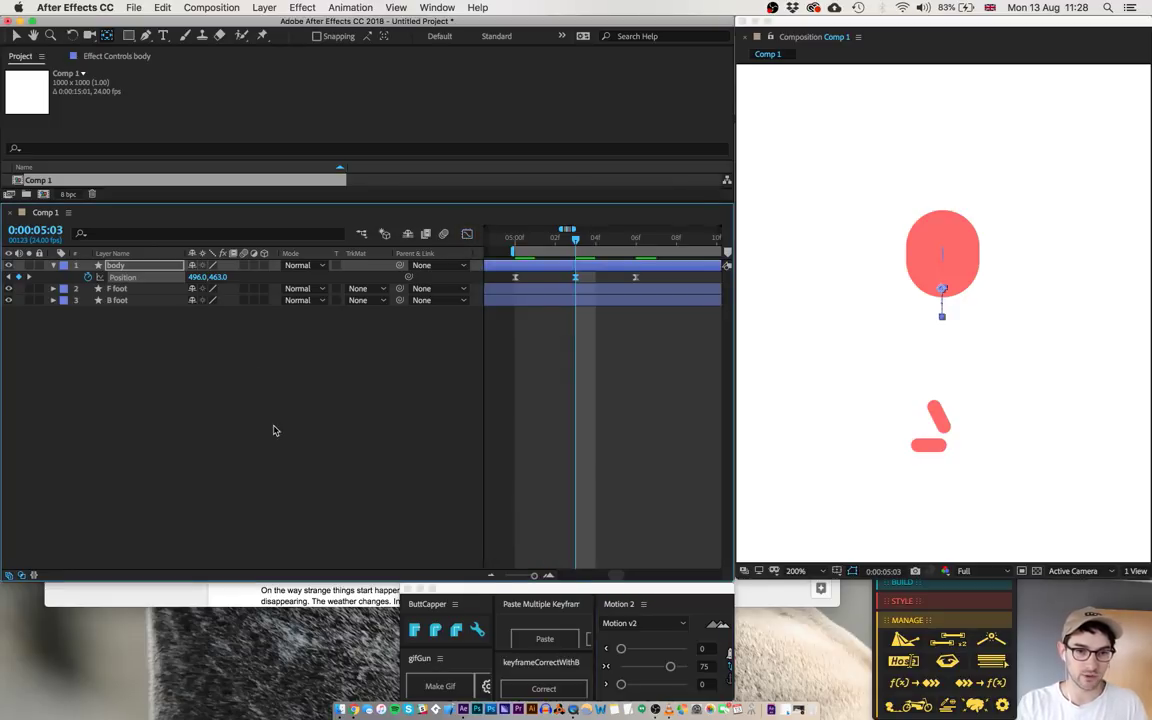
# - Loop body's Position with the expression "loopIn() + loopOut() - value;" and preview the animation
pyautogui.click(491, 577)
pyautogui.click(493, 578)
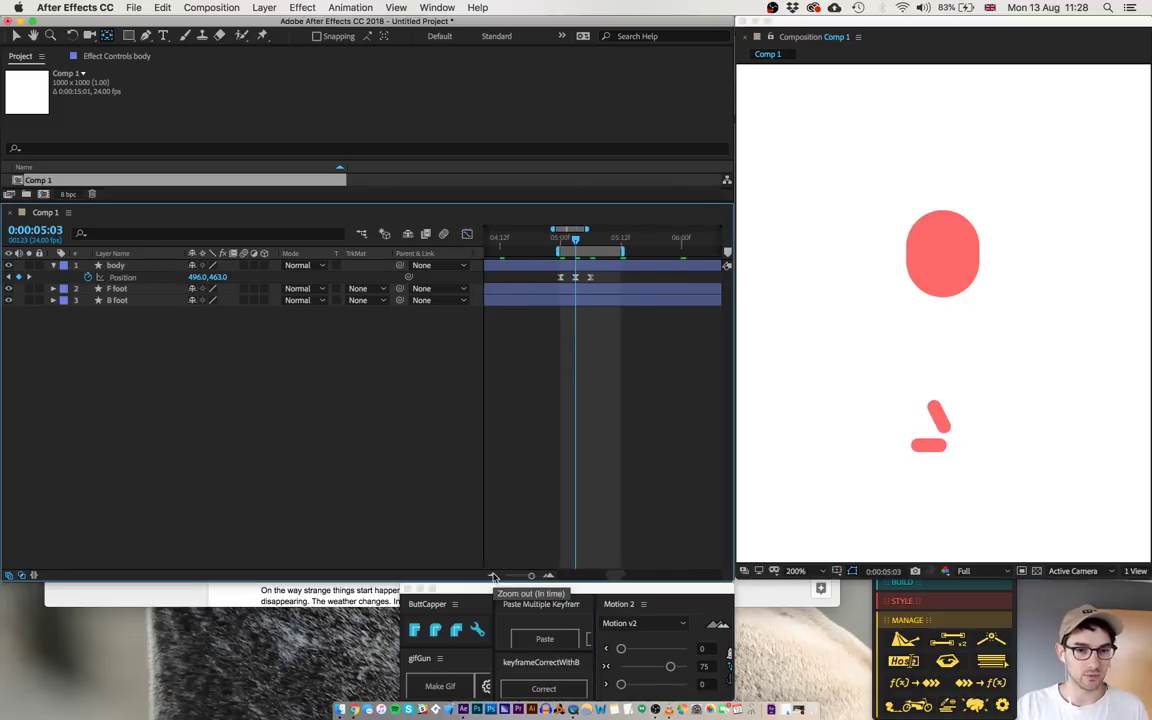
pyautogui.keyDown('alt'); pyautogui.click(88, 277); pyautogui.keyUp('alt')
pyautogui.press('BackSpace')
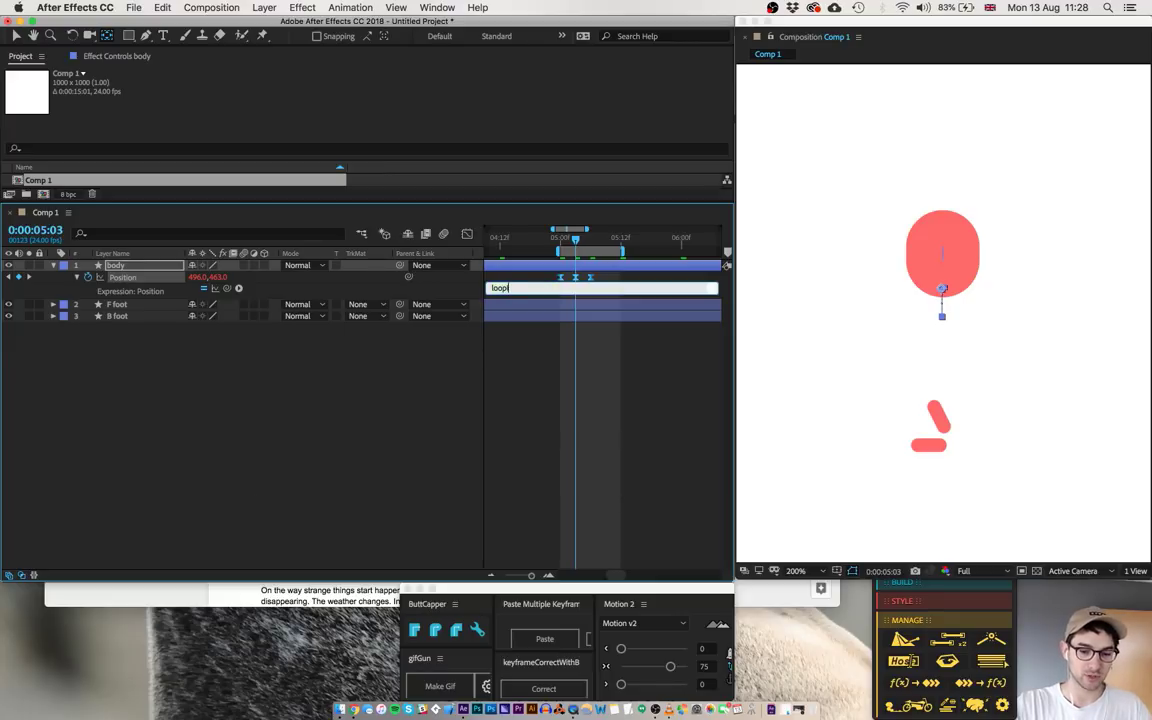
pyautogui.write('loopIn() + loopOut() - value;')
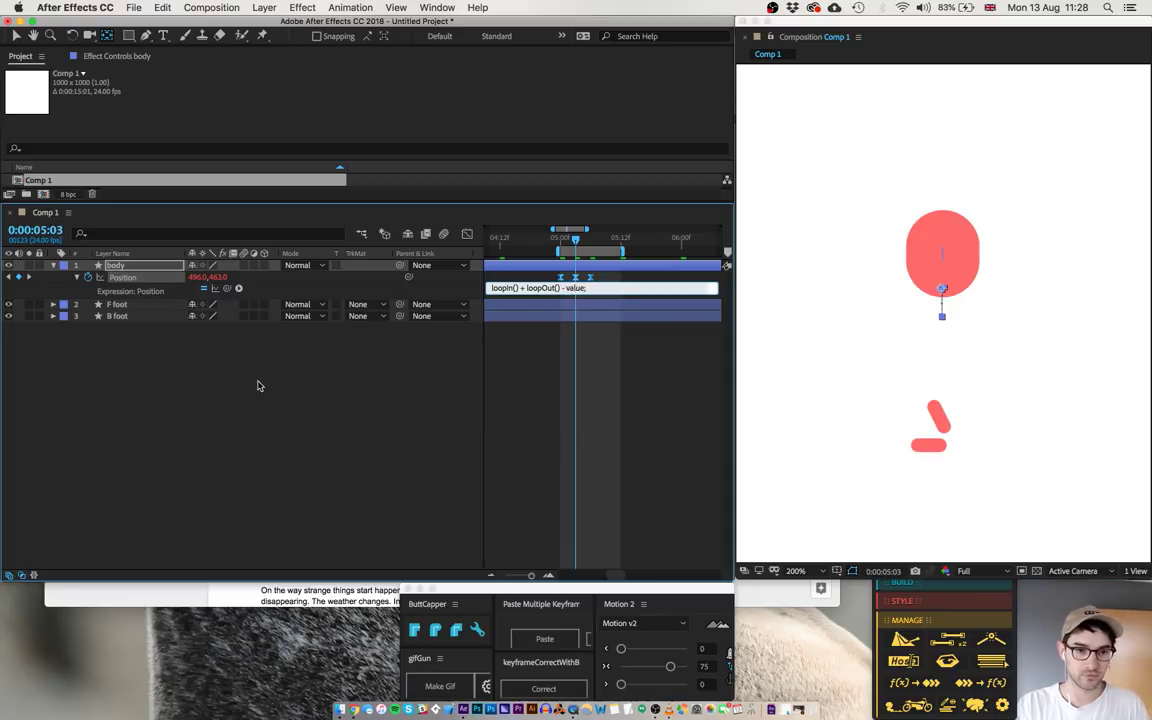
pyautogui.click(257, 384)
pyautogui.press('space')
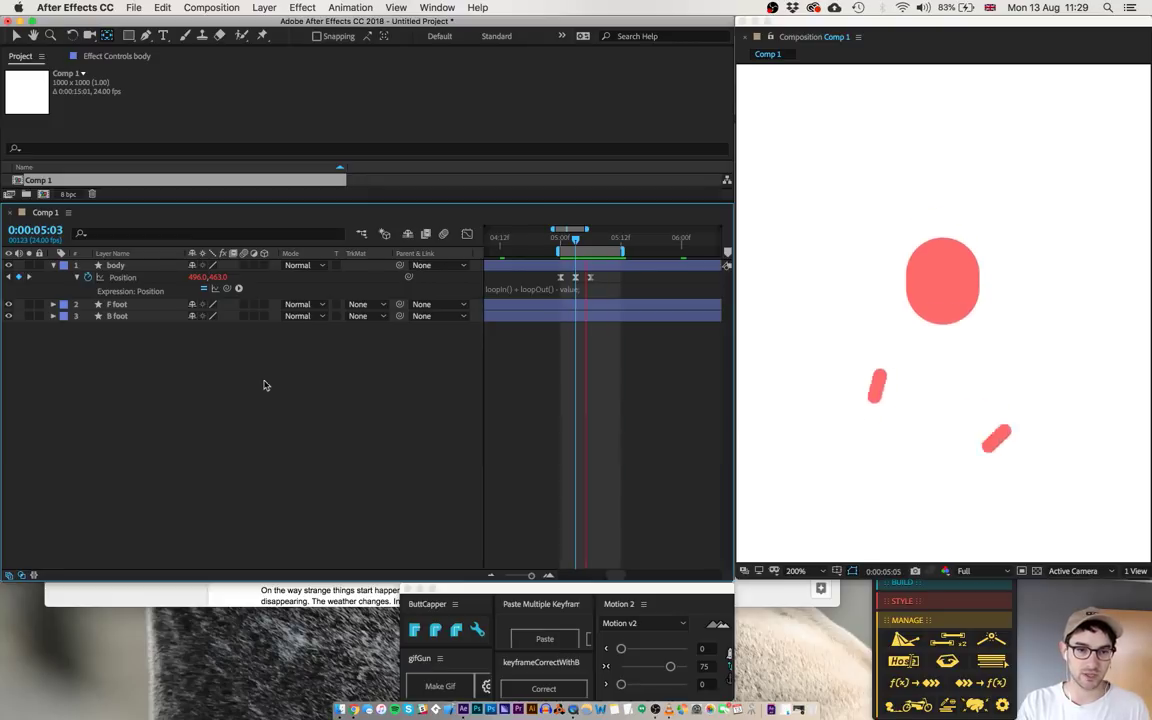
# - Shift all three of body's Position keyframes one frame later
pyautogui.click(561, 239)
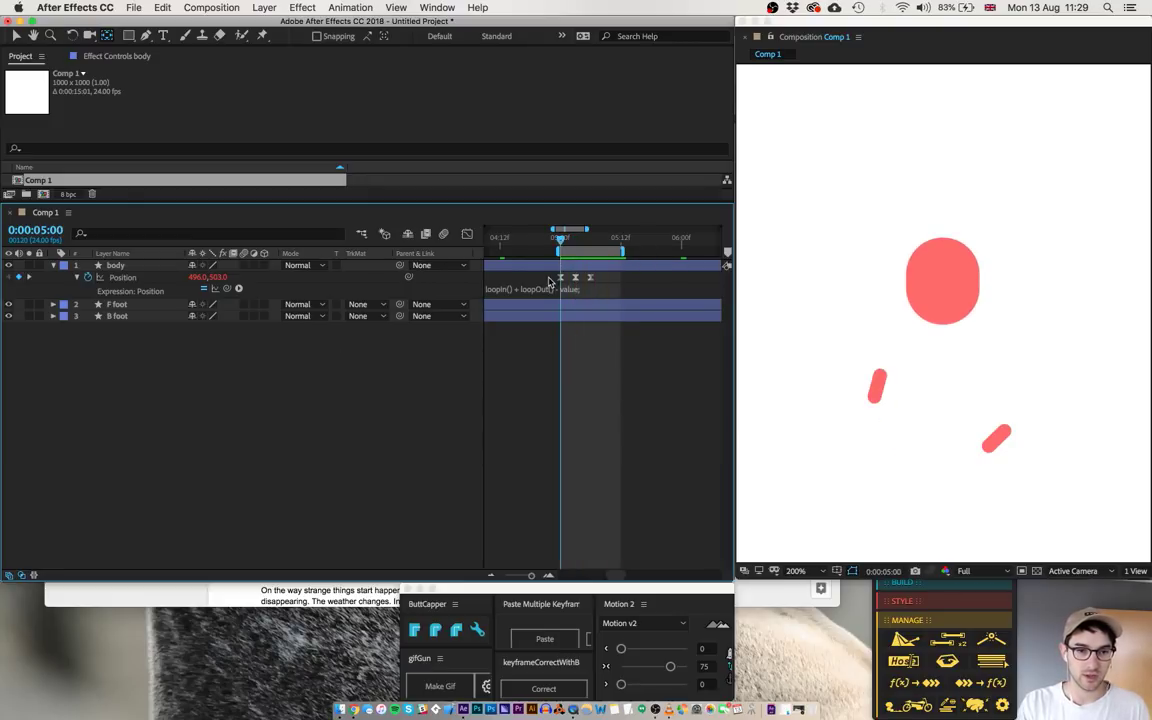
pyautogui.moveTo(548, 281); pyautogui.dragTo(633, 294)
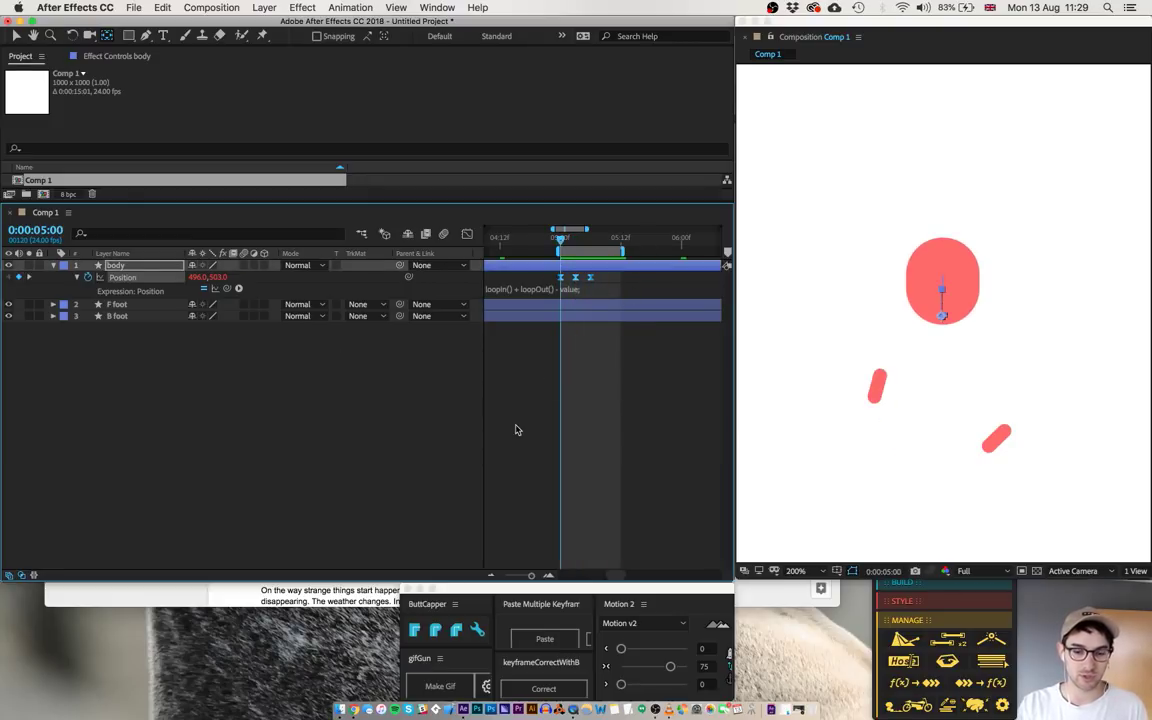
pyautogui.hotkey('alt', 'Right')
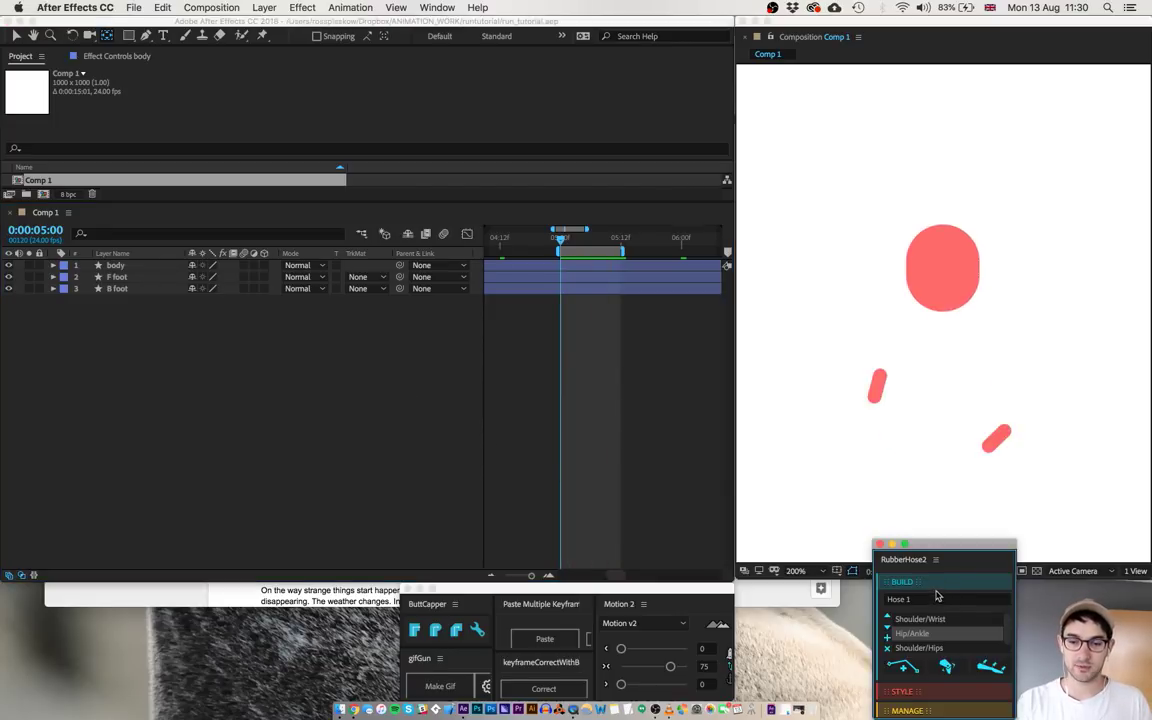
# - Build a Hip/Ankle hose named Hose 1 with RubberHose and place its ankle controller on the front foot
pyautogui.click(913, 637)
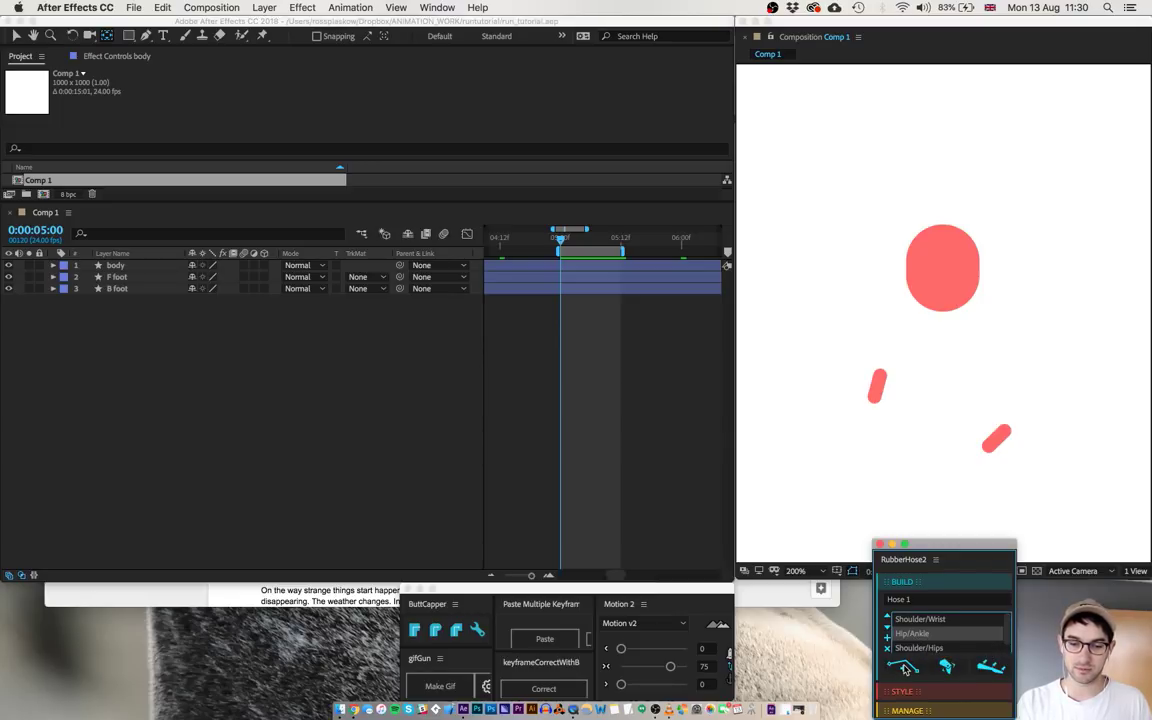
pyautogui.click(904, 668)
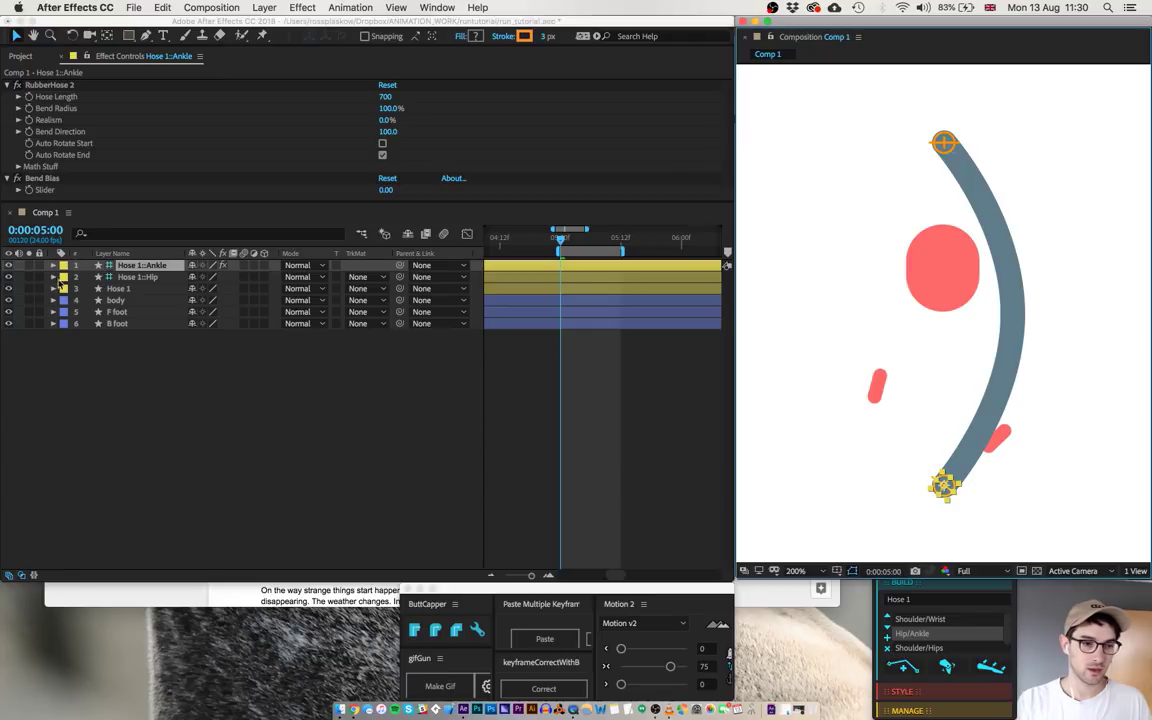
pyautogui.click(146, 269)
pyautogui.hotkey('shift', 'Right')
pyautogui.hotkey('shift', 'Right')
pyautogui.hotkey('shift', 'Up')
pyautogui.hotkey('shift', 'Right')
pyautogui.hotkey('shift', 'Up')
pyautogui.hotkey('shift', 'Up')
pyautogui.hotkey('shift', 'Right')
pyautogui.hotkey('shift', 'Up')
pyautogui.hotkey('shift', 'Up')
pyautogui.hotkey('shift', 'Right')
pyautogui.press('Up')
pyautogui.press('Up')
pyautogui.press('Up')
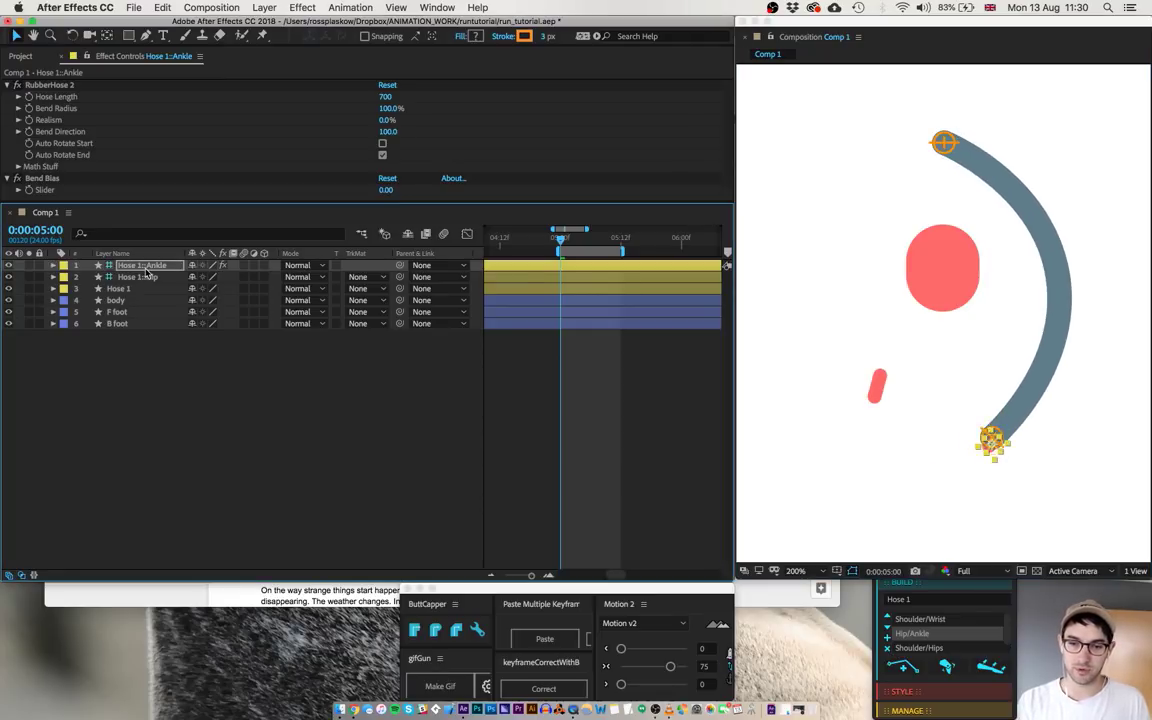
# - Move the Hose 1 hip controller down to the base of the body
pyautogui.click(148, 279)
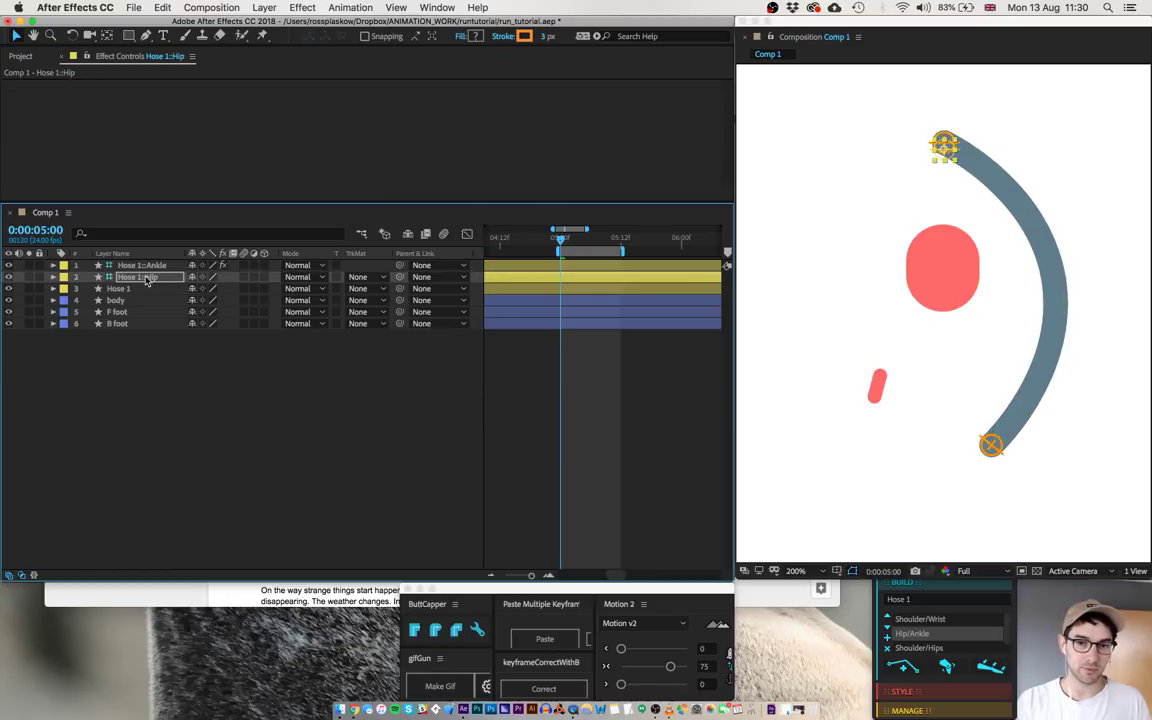
pyautogui.hotkey('shift', 'Down')
pyautogui.hotkey('shift', 'Down')
pyautogui.hotkey('shift', 'Down')
pyautogui.hotkey('shift', 'Down')
pyautogui.hotkey('shift', 'Down')
pyautogui.hotkey('shift', 'Down')
pyautogui.hotkey('shift', 'Down')
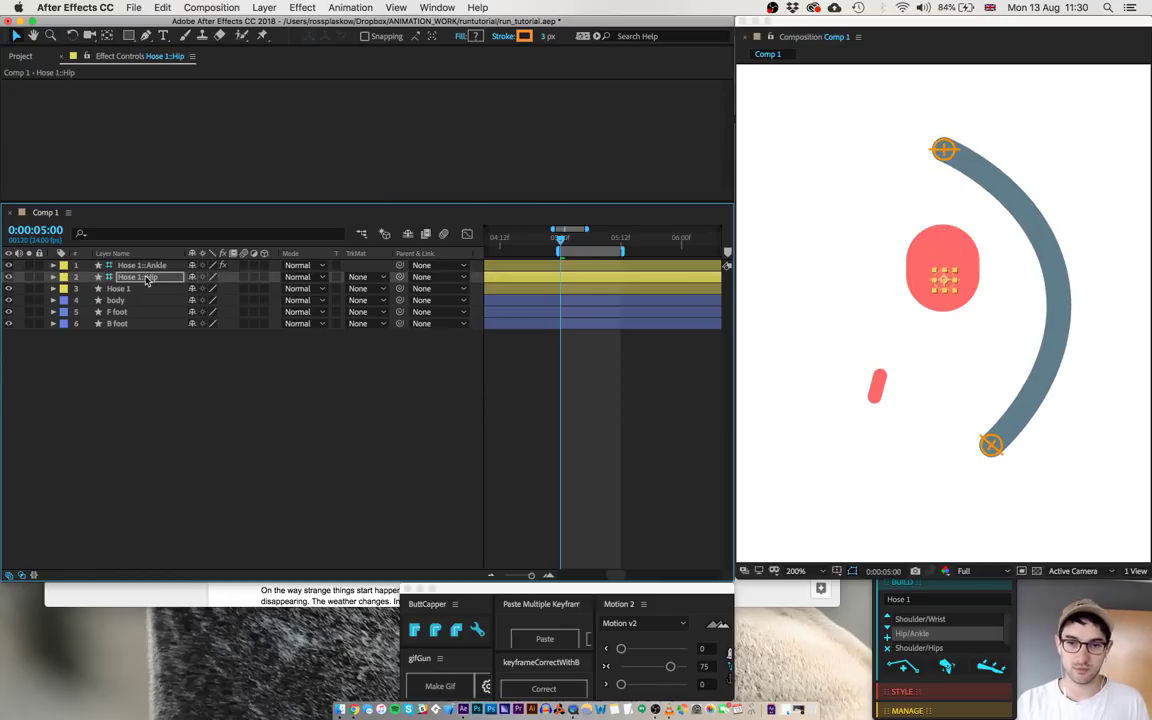
pyautogui.press('Left')
pyautogui.press('Left')
pyautogui.press('Left')
pyautogui.press('Down')
pyautogui.press('Down')
pyautogui.press('Down')
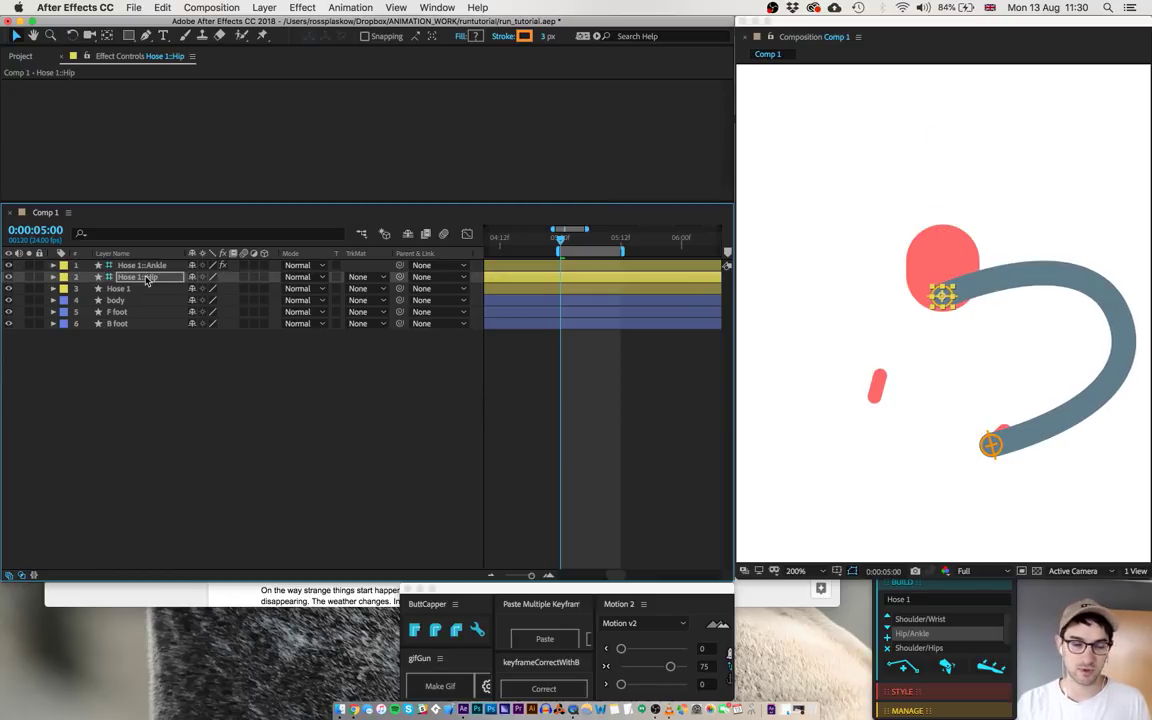
# - Parent the Hose 1 ankle controller to F foot and the hip controller to body, and preview the motion
pyautogui.click(130, 313)
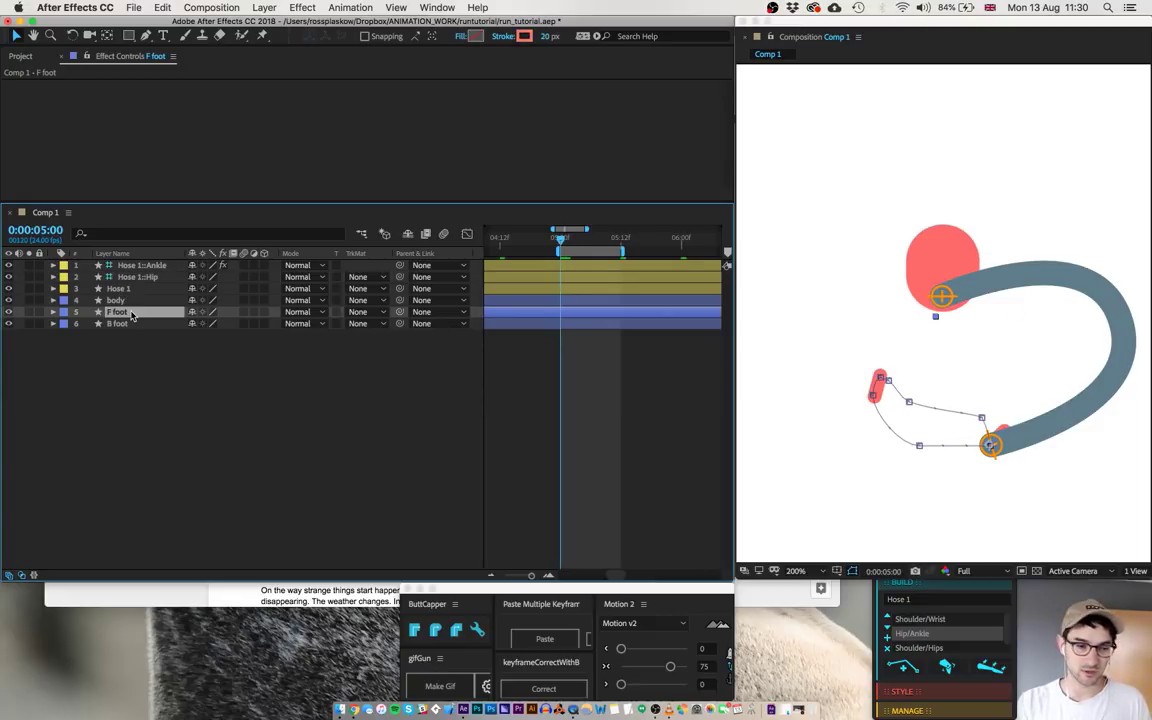
pyautogui.click(150, 266)
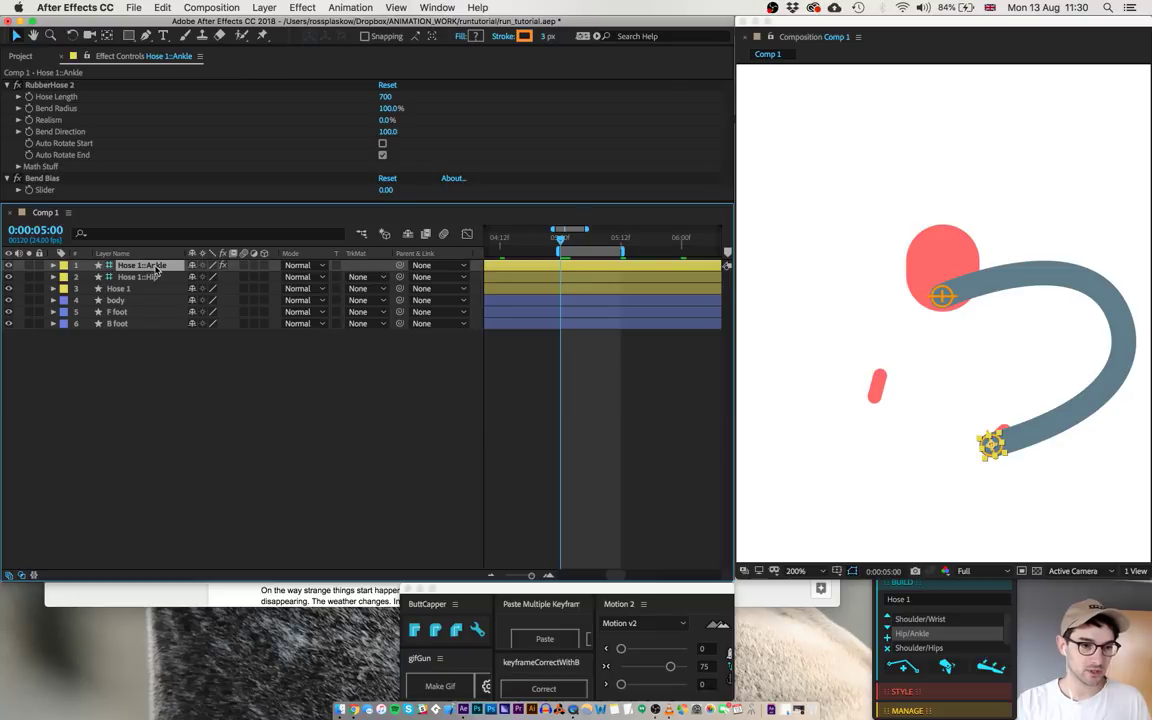
pyautogui.moveTo(399, 268); pyautogui.dragTo(139, 315)
pyautogui.click(139, 315)
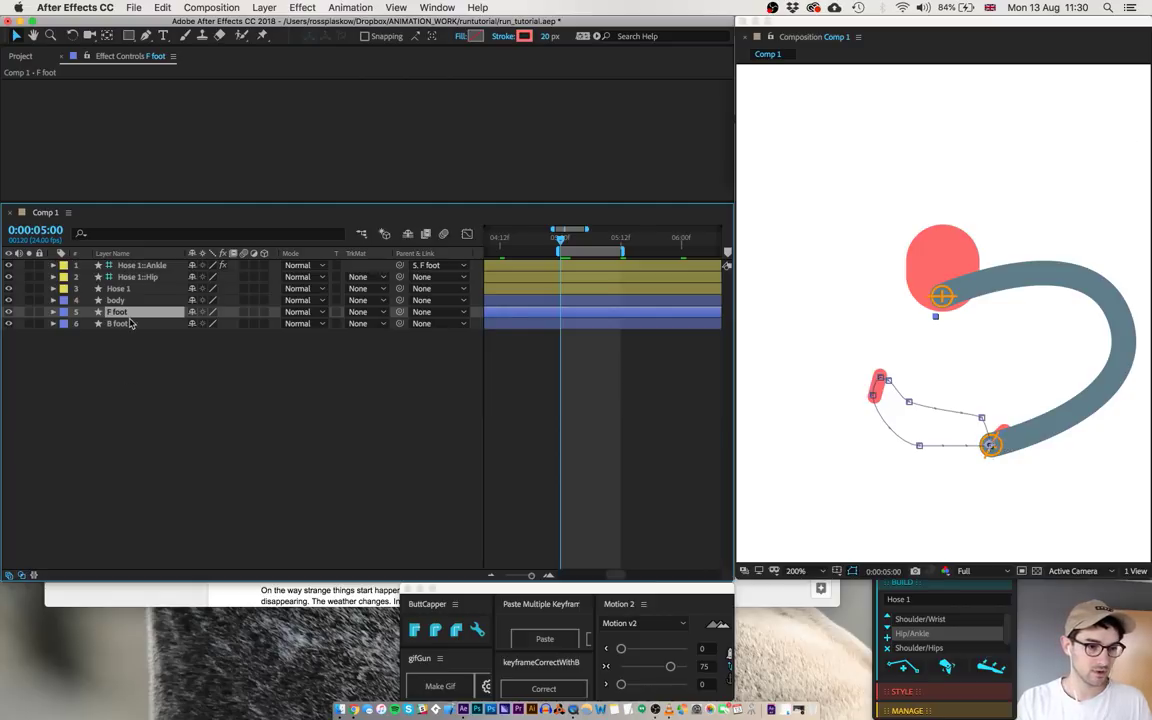
pyautogui.click(145, 278)
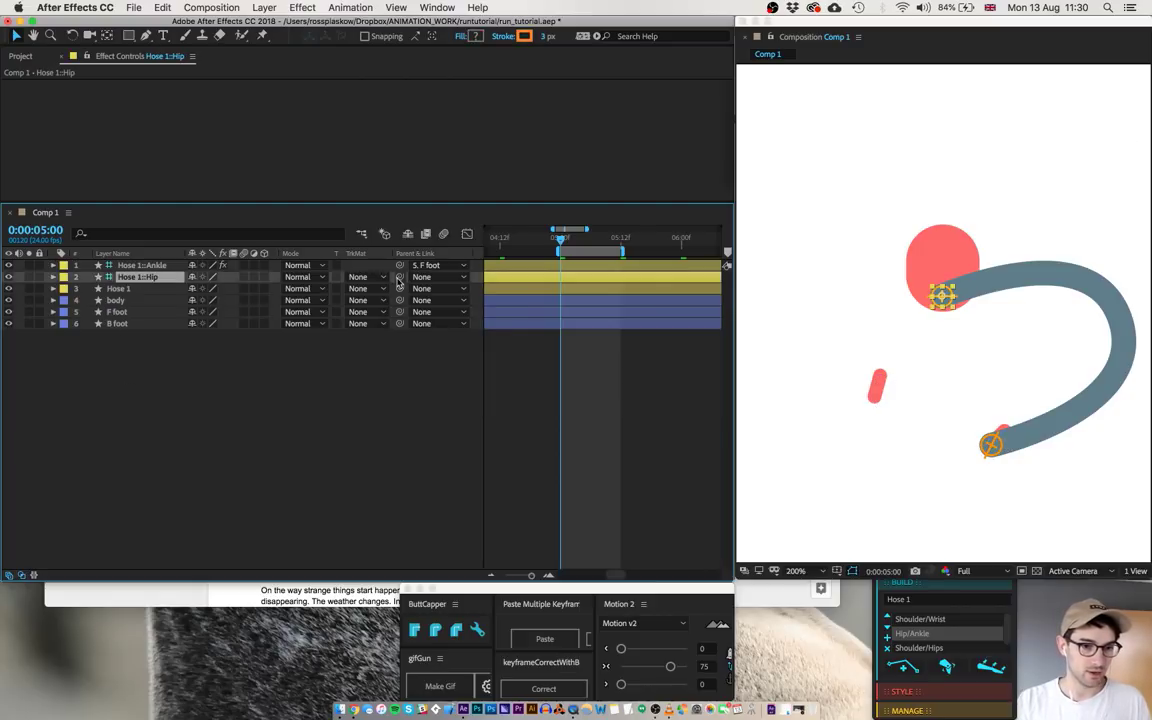
pyautogui.moveTo(398, 281); pyautogui.dragTo(139, 302)
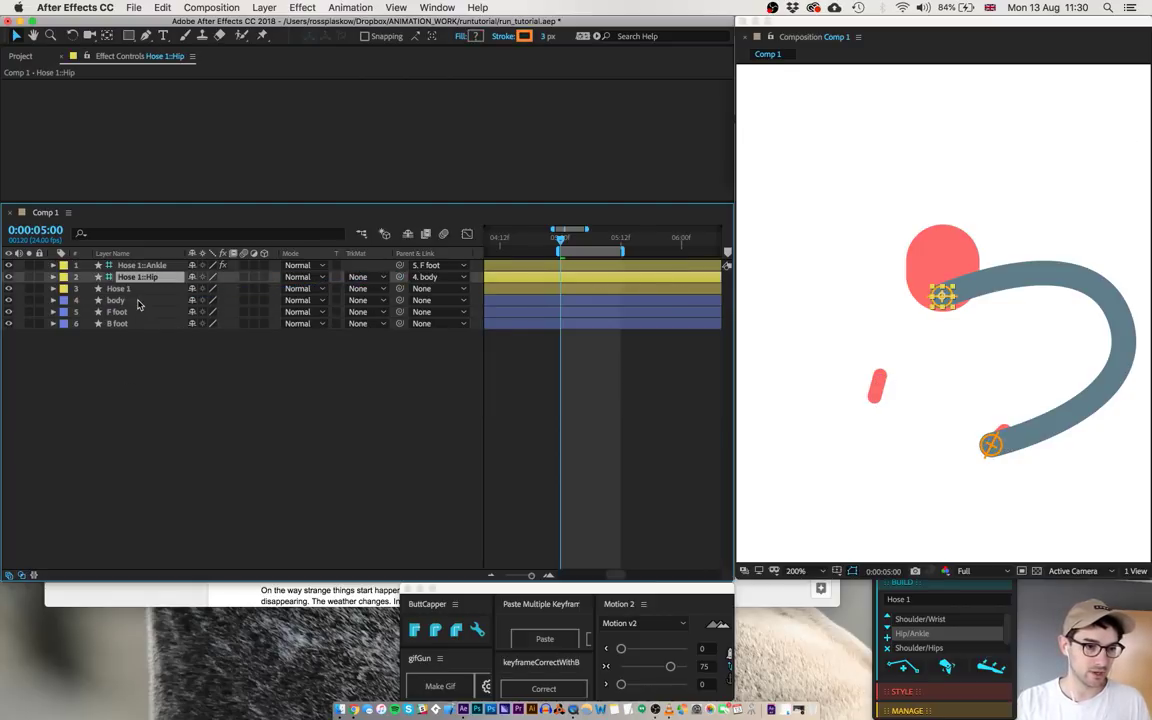
pyautogui.click(198, 427)
pyautogui.press('space')
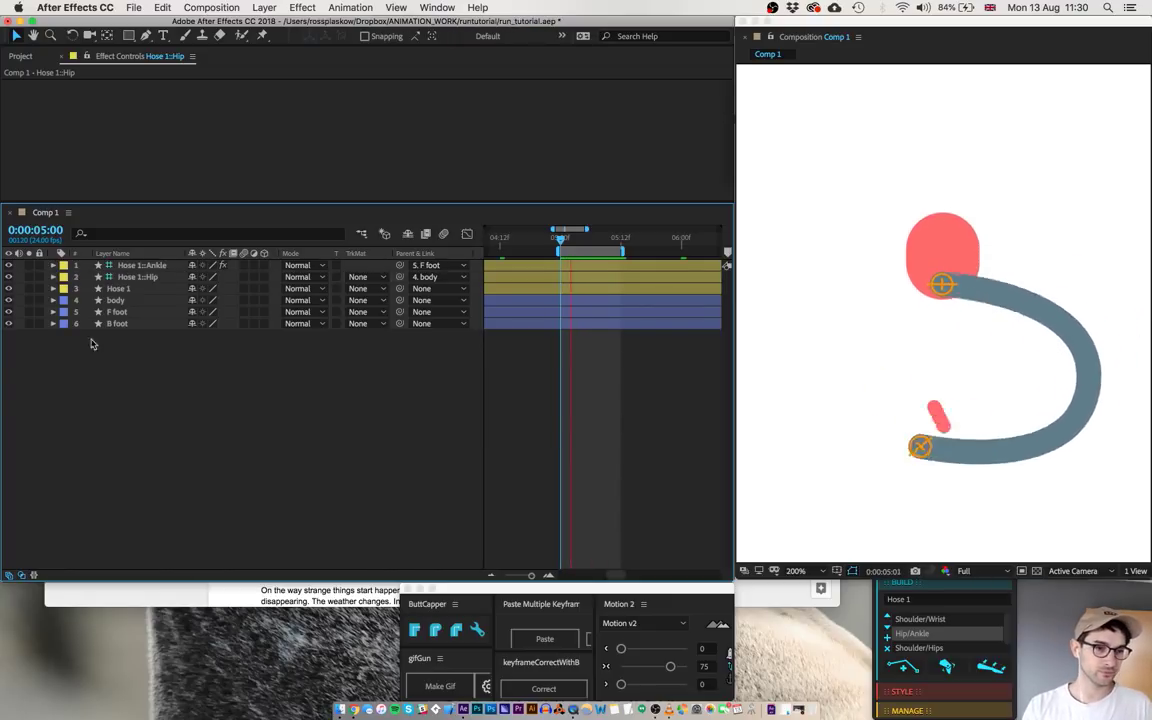
# - Match the stroke color of Hose 1 to the pink of the body
pyautogui.click(120, 289)
pyautogui.press('space')
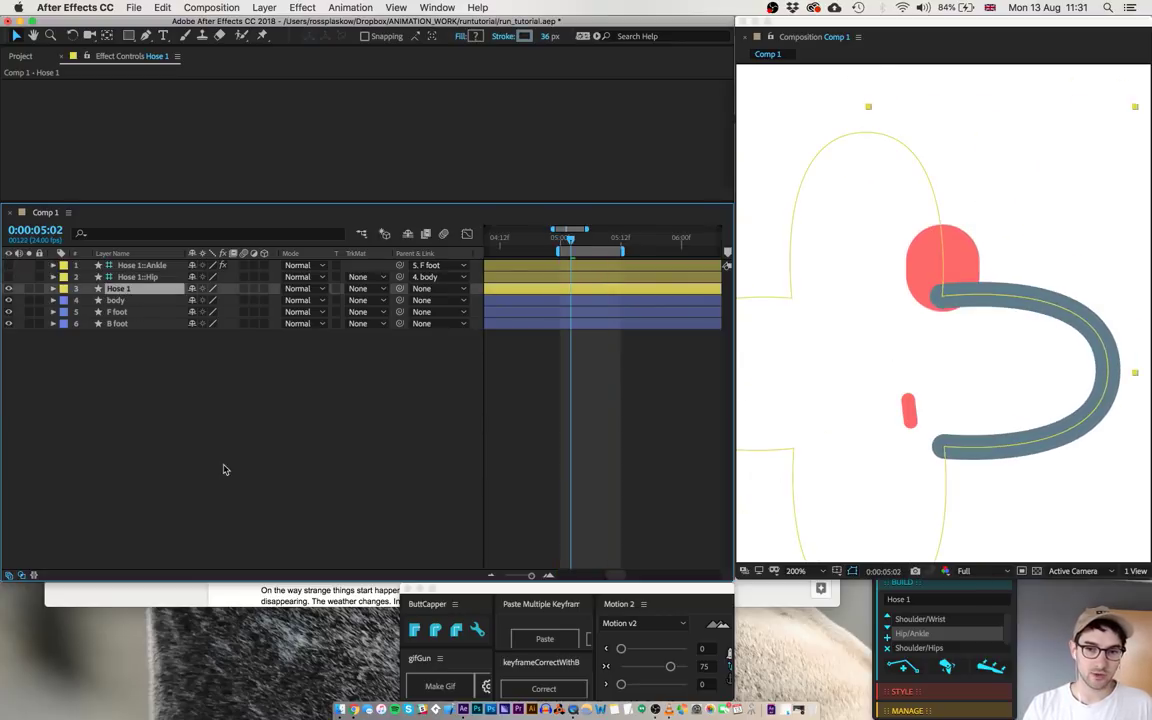
pyautogui.click(524, 36)
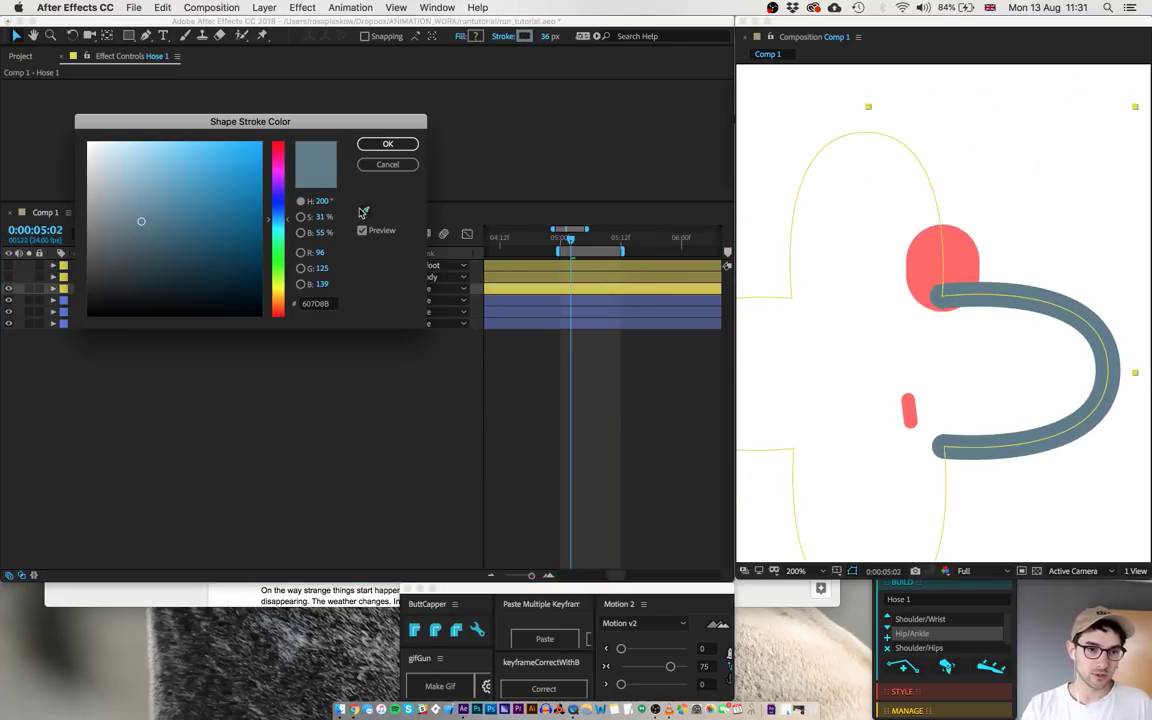
pyautogui.click(365, 211)
pyautogui.click(964, 258)
pyautogui.press('Return')
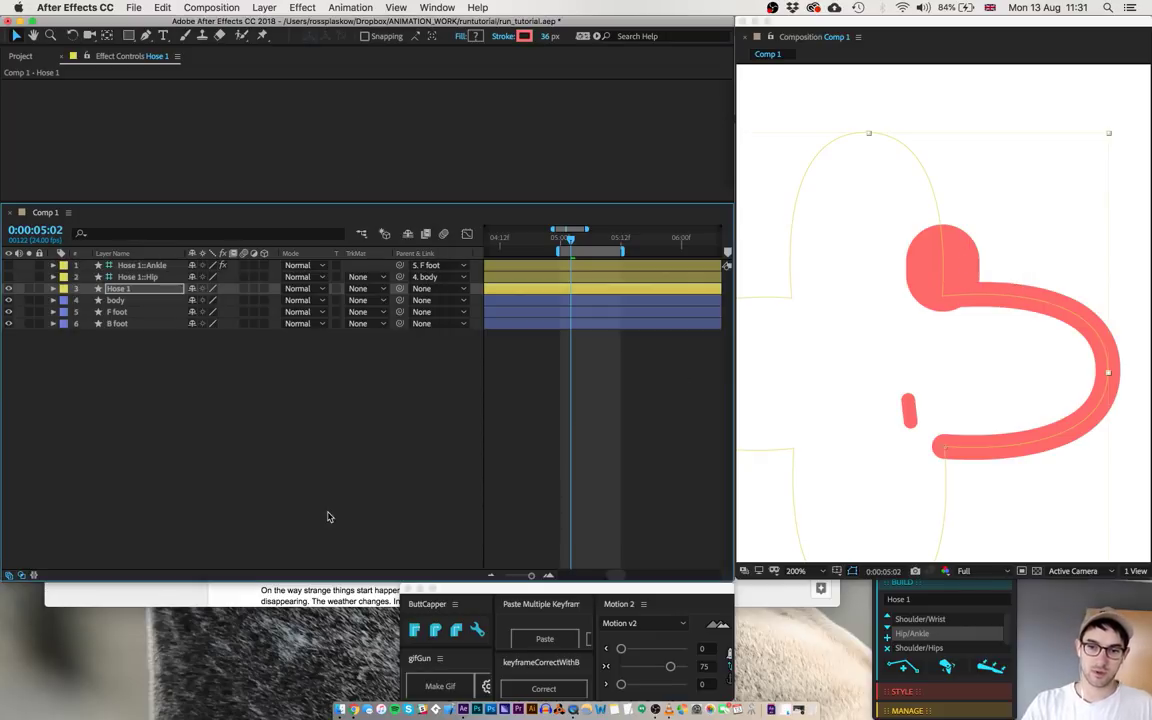
pyautogui.click(197, 459)
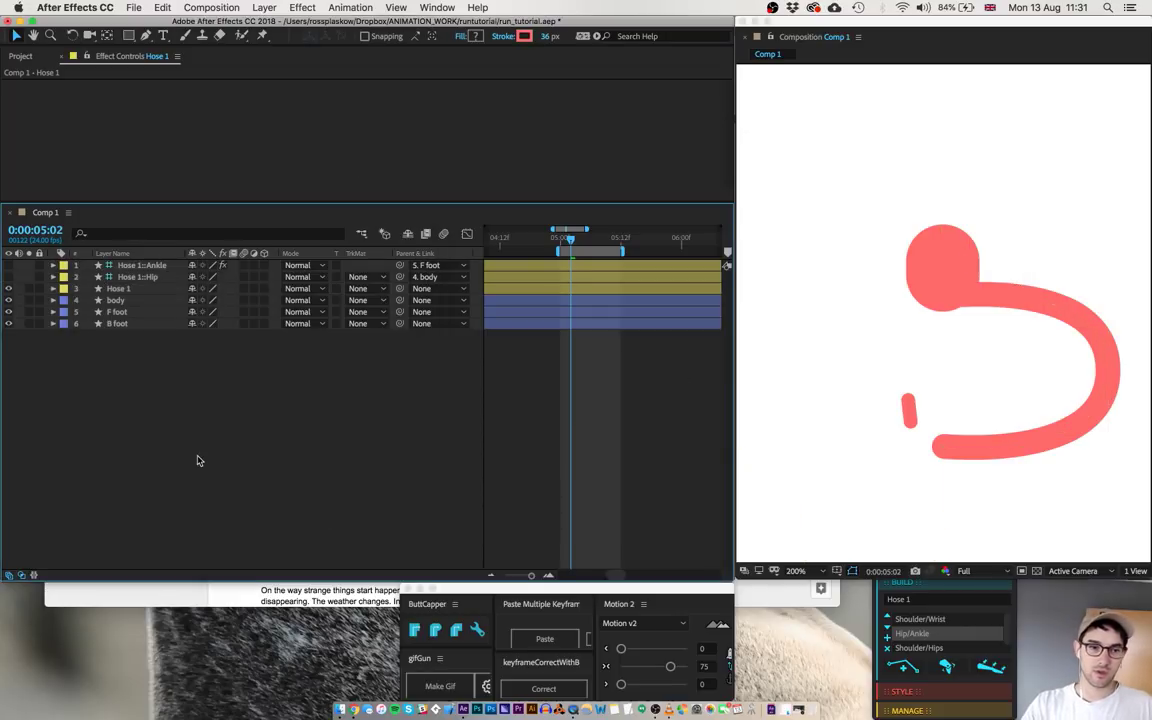
# - Set the stroke width of Hose 1 to 28 px
pyautogui.click(121, 289)
pyautogui.click(549, 38)
pyautogui.hotkey('shift', 'Down')
pyautogui.hotkey('shift', 'Down')
pyautogui.hotkey('shift', 'Down')
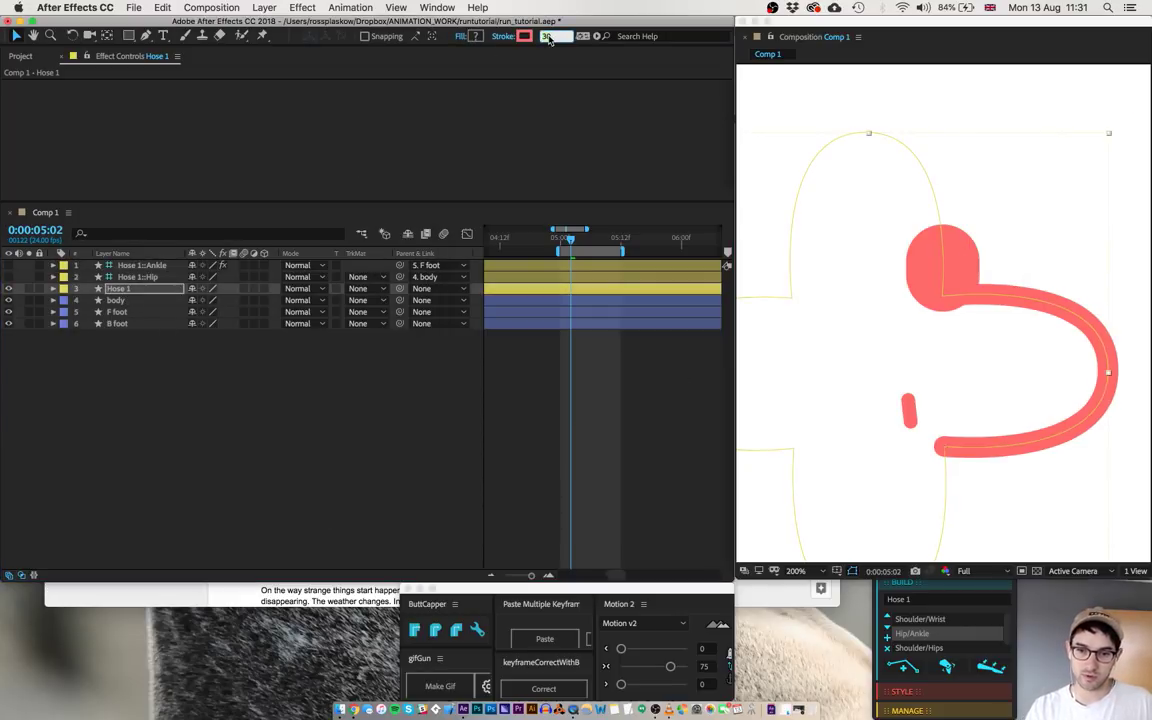
pyautogui.hotkey('shift', 'Up')
pyautogui.write('8')
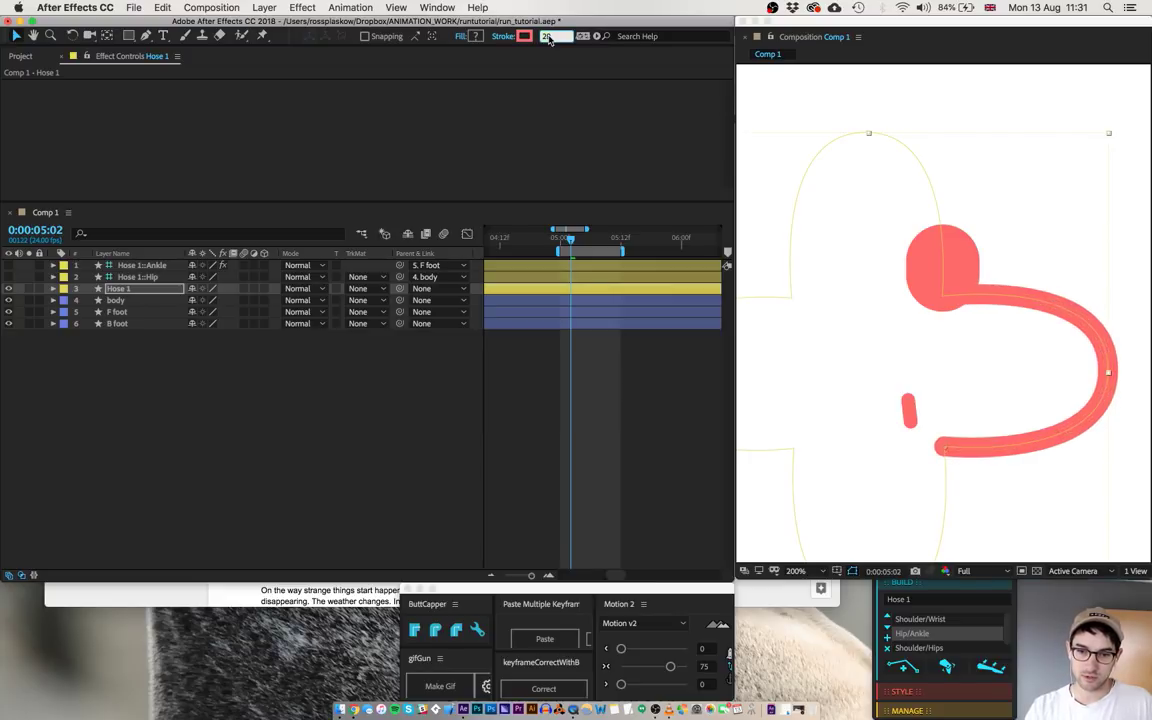
# - Reduce the Hose Length until the leg is nearly straight, give the Hose 1 stroke butt caps, and preview the run
pyautogui.click(147, 268)
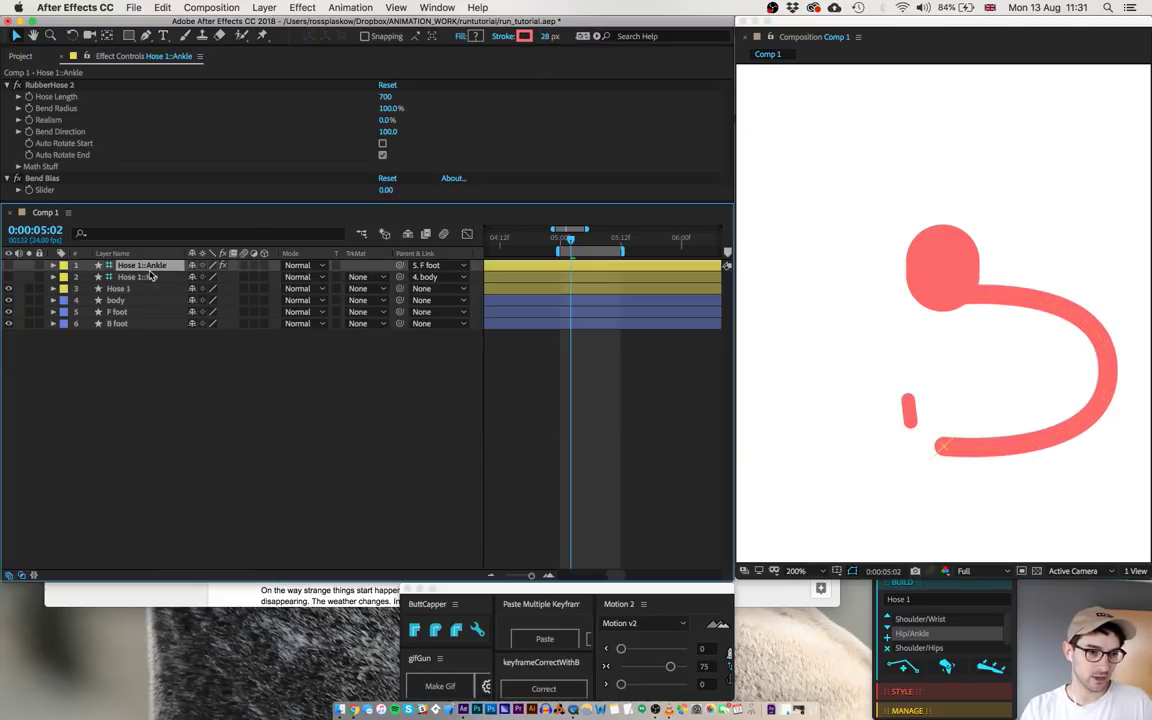
pyautogui.moveTo(385, 96); pyautogui.dragTo(357, 104)
pyautogui.click(138, 289)
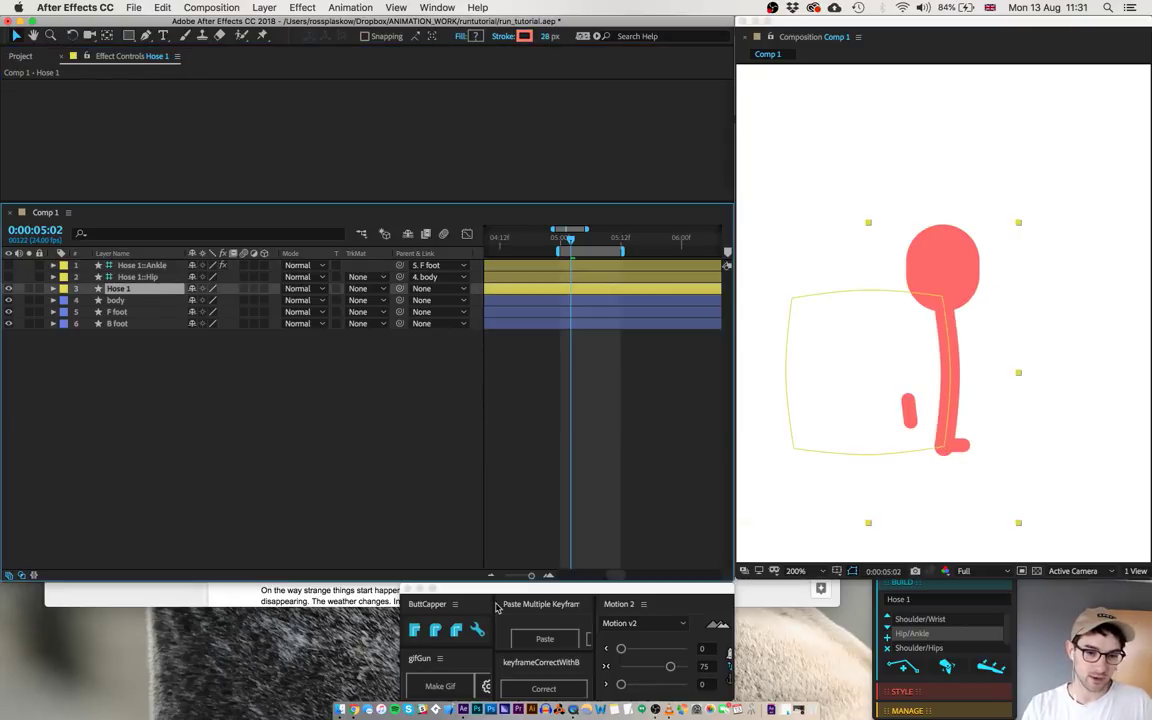
pyautogui.click(414, 631)
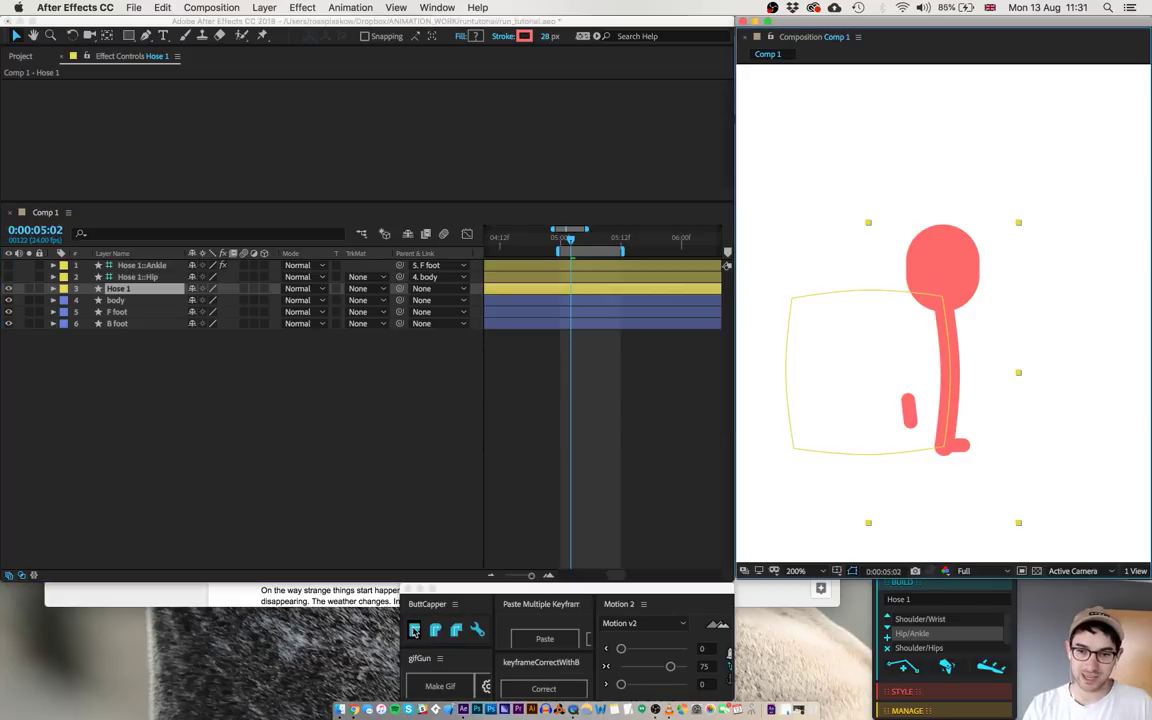
pyautogui.click(290, 441)
pyautogui.press('space')
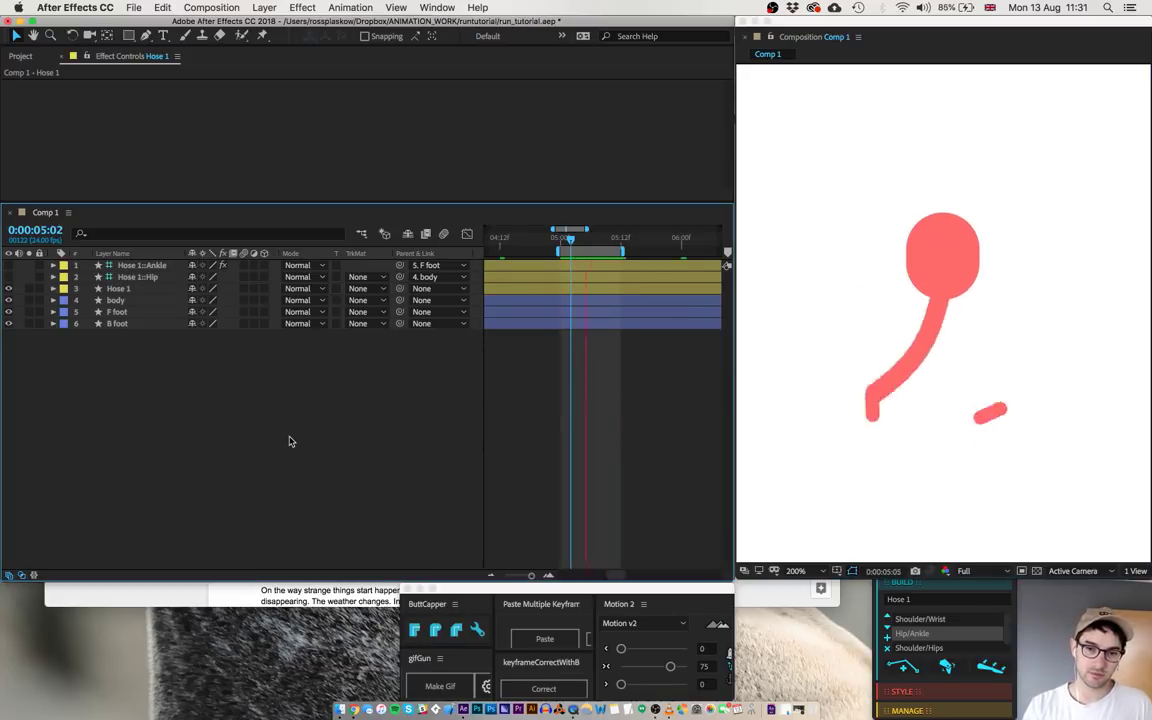
# - Set the Hose 1 Bend Radius to 0% and check the knee and ankle joints up close and in a preview
pyautogui.click(141, 266)
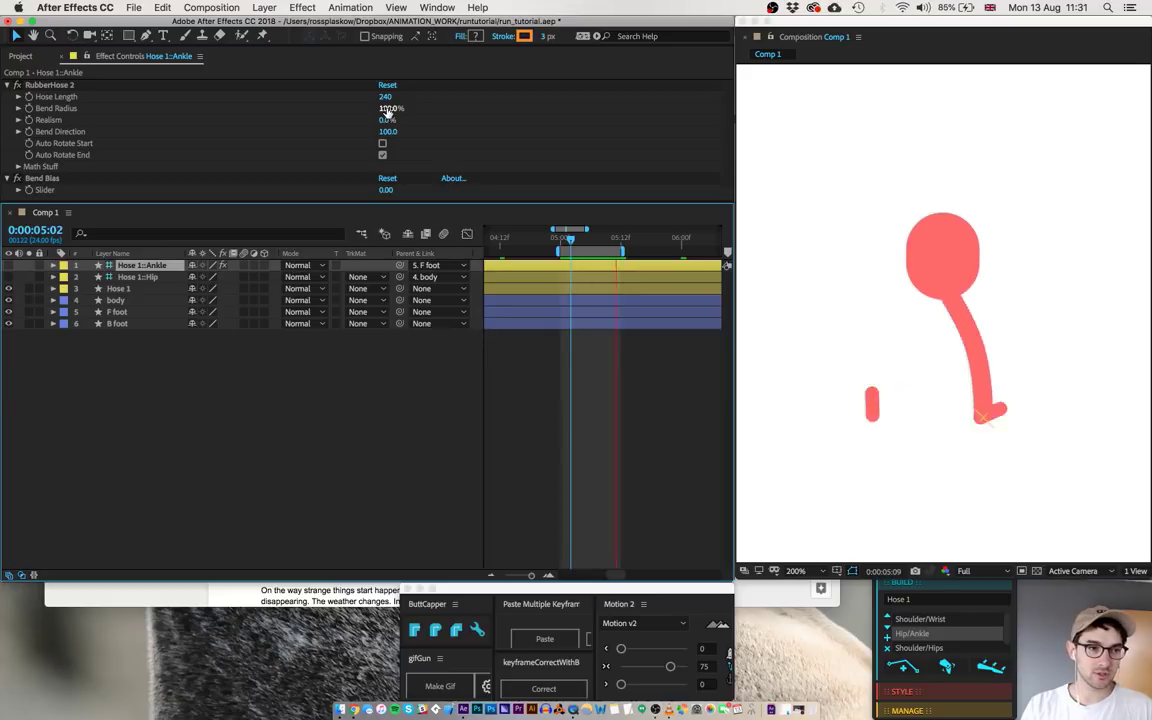
pyautogui.click(388, 109)
pyautogui.write('0')
pyautogui.press('Return')
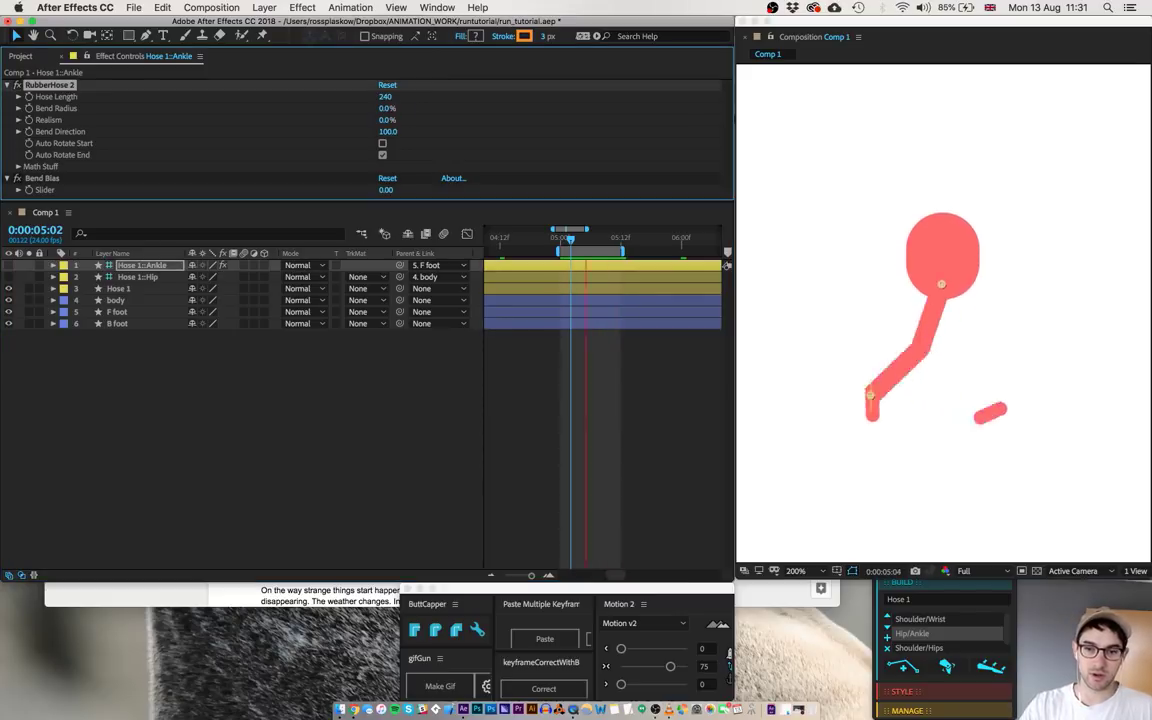
pyautogui.click(322, 461)
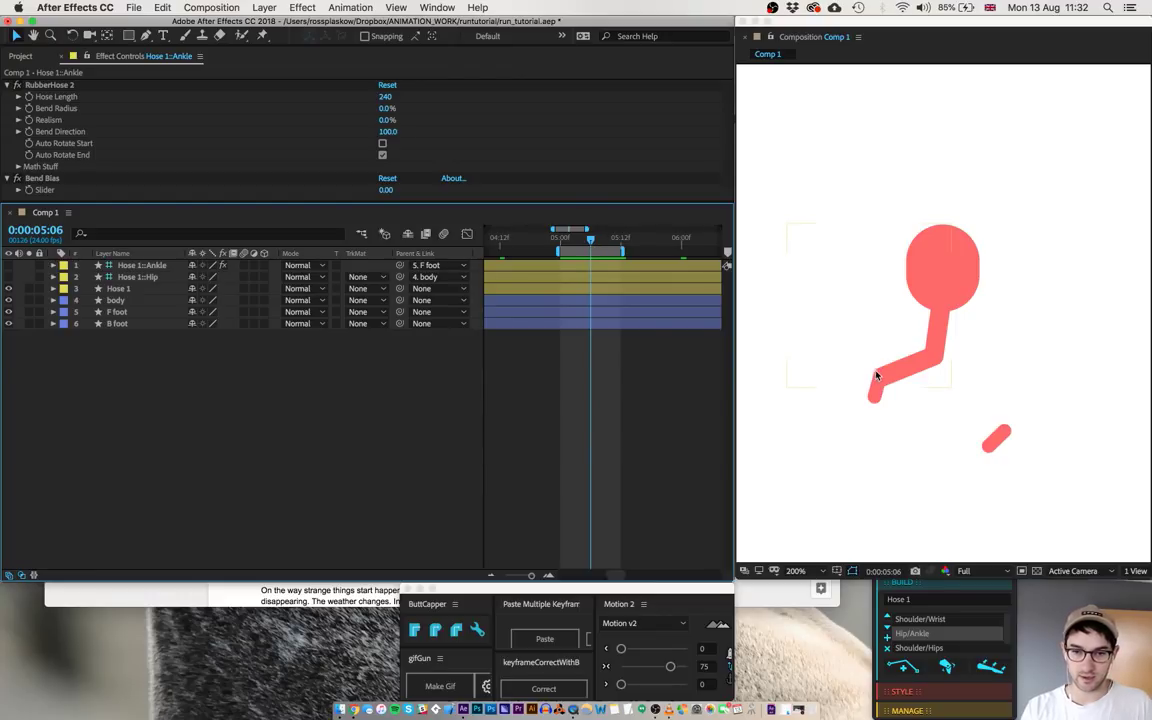
pyautogui.scroll(3, 877, 377)
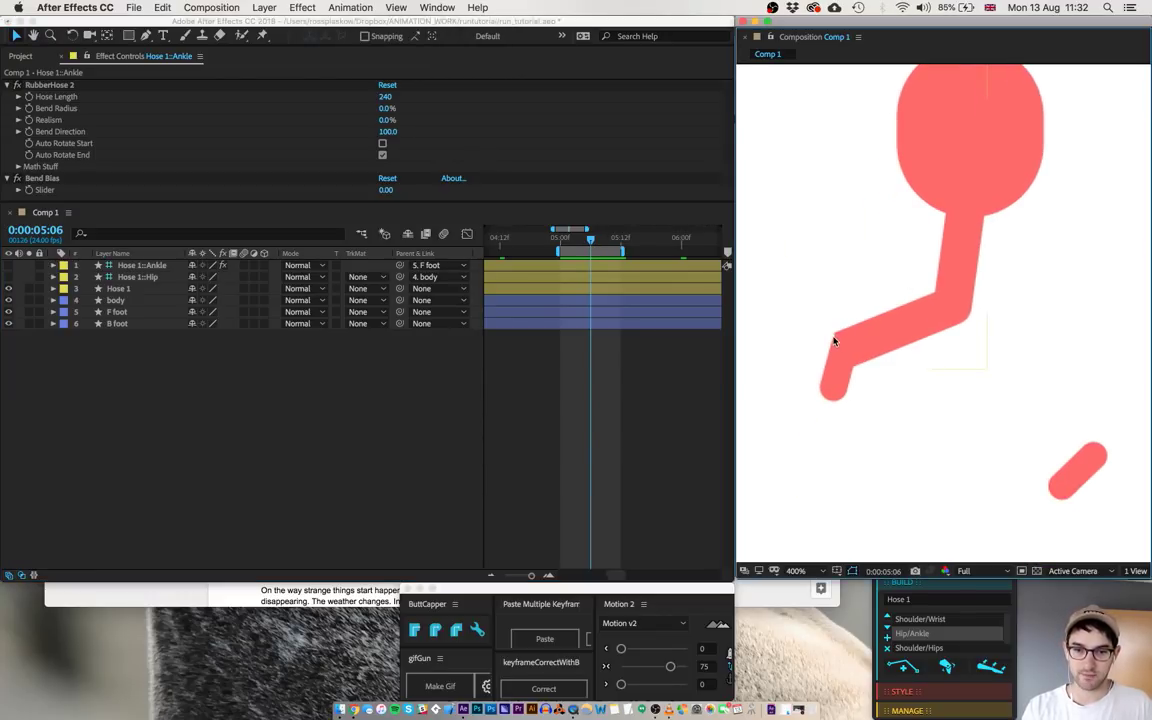
pyautogui.click(146, 267)
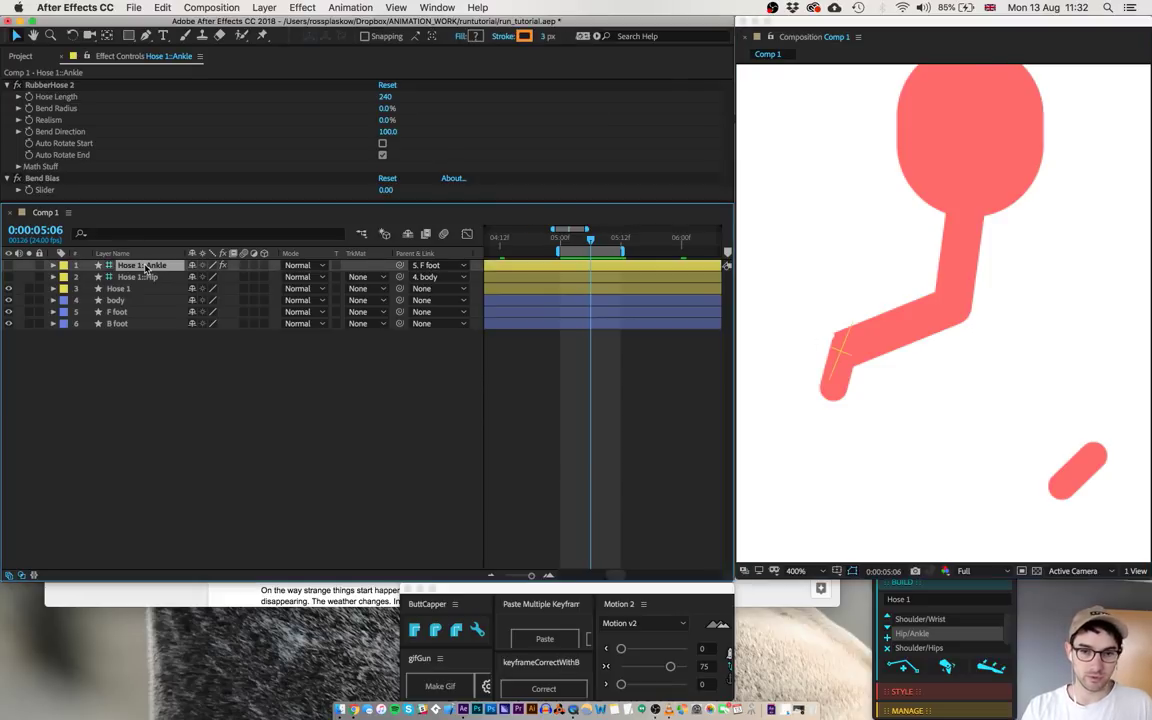
pyautogui.click(212, 496)
pyautogui.press('space')
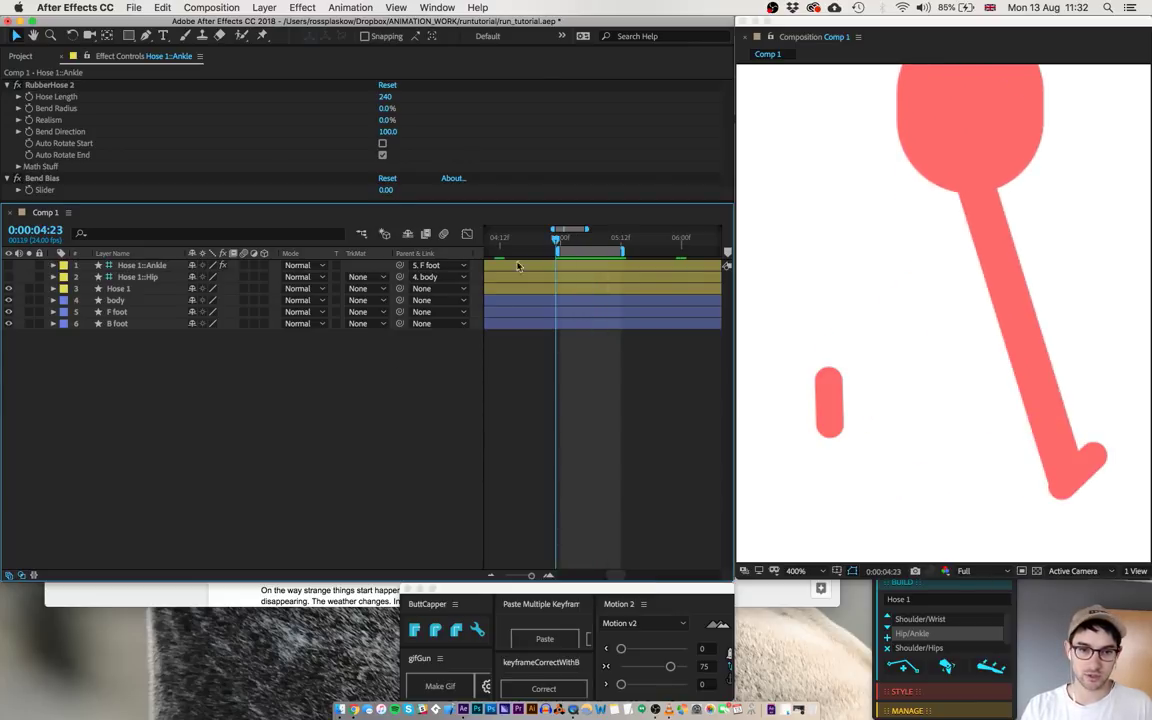
# - Duplicate the Hose 1 rig with RubberHose at 0:00:05:00 and move the three copied layers below B foot
pyautogui.moveTo(559, 241); pyautogui.dragTo(561, 244)
pyautogui.click(138, 289)
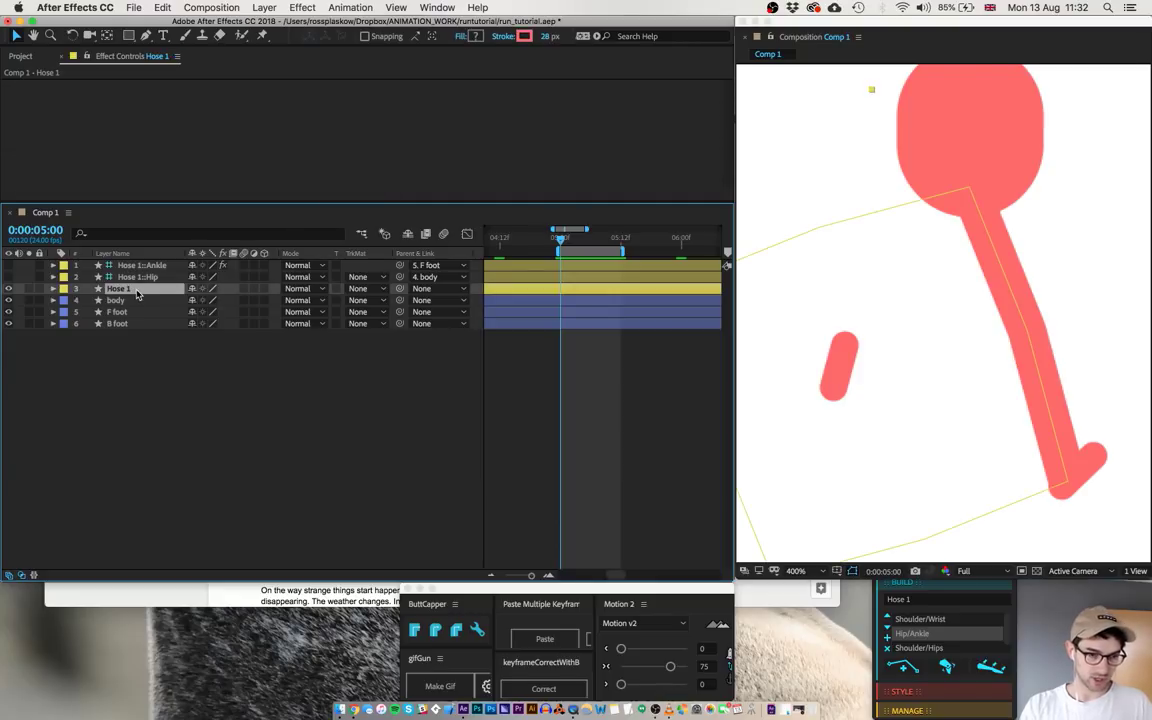
pyautogui.click(941, 711)
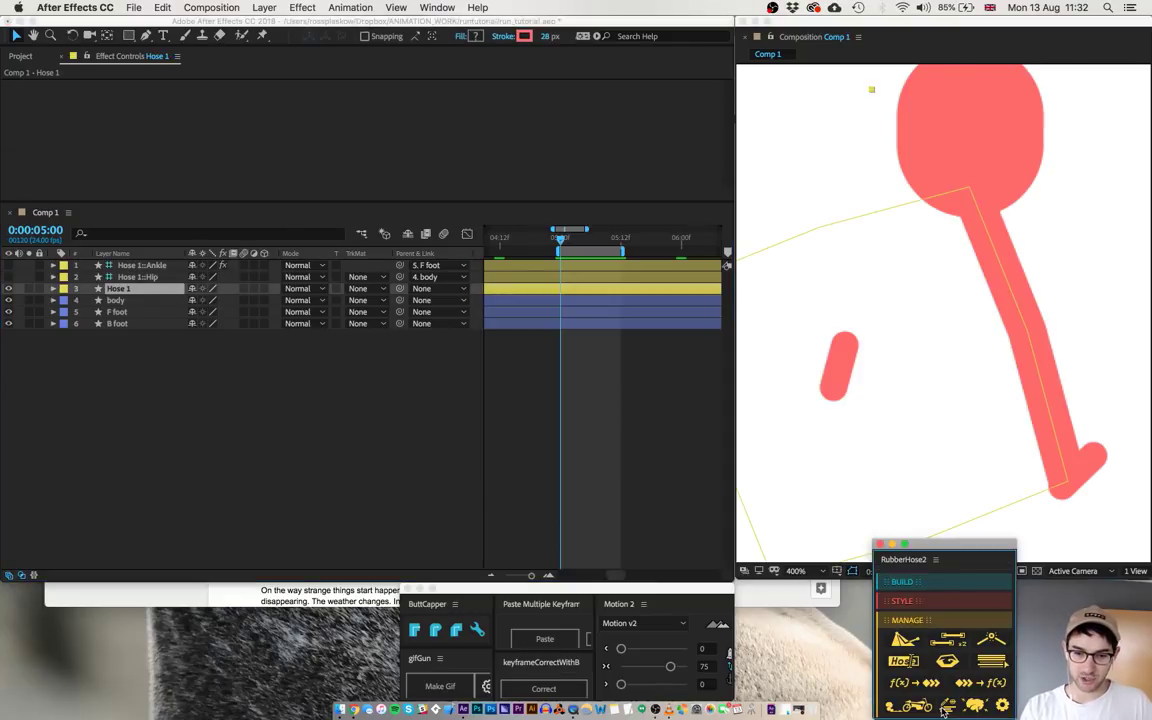
pyautogui.click(952, 641)
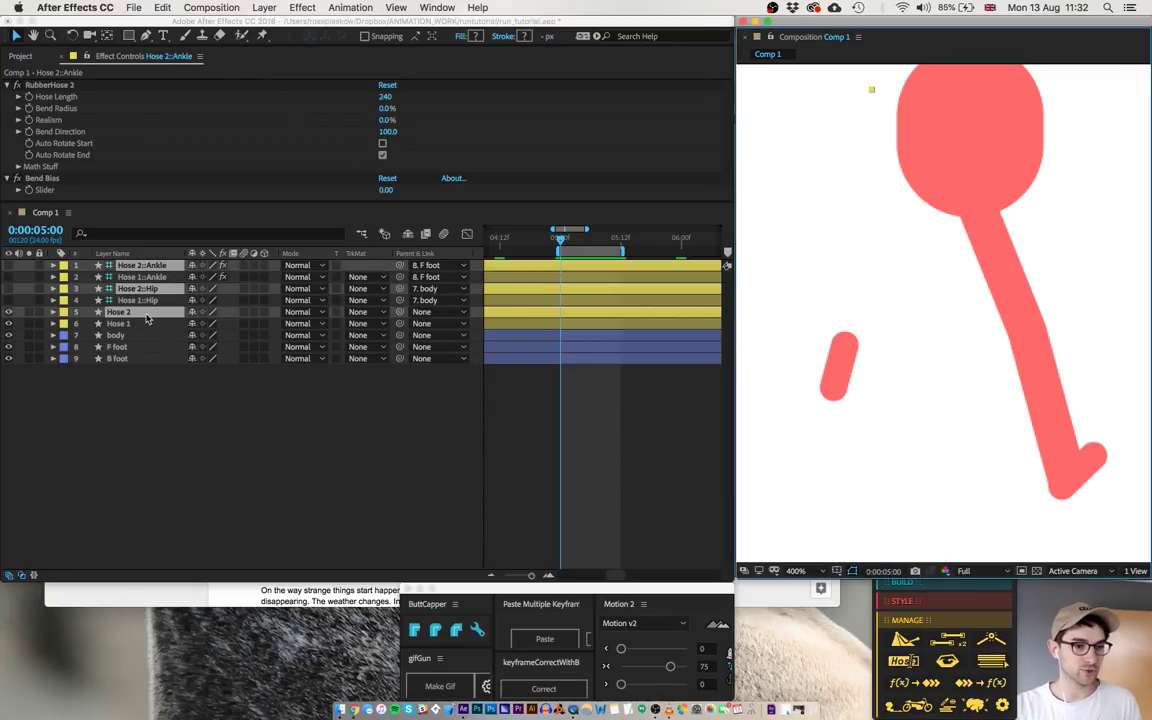
pyautogui.moveTo(146, 318); pyautogui.dragTo(143, 463)
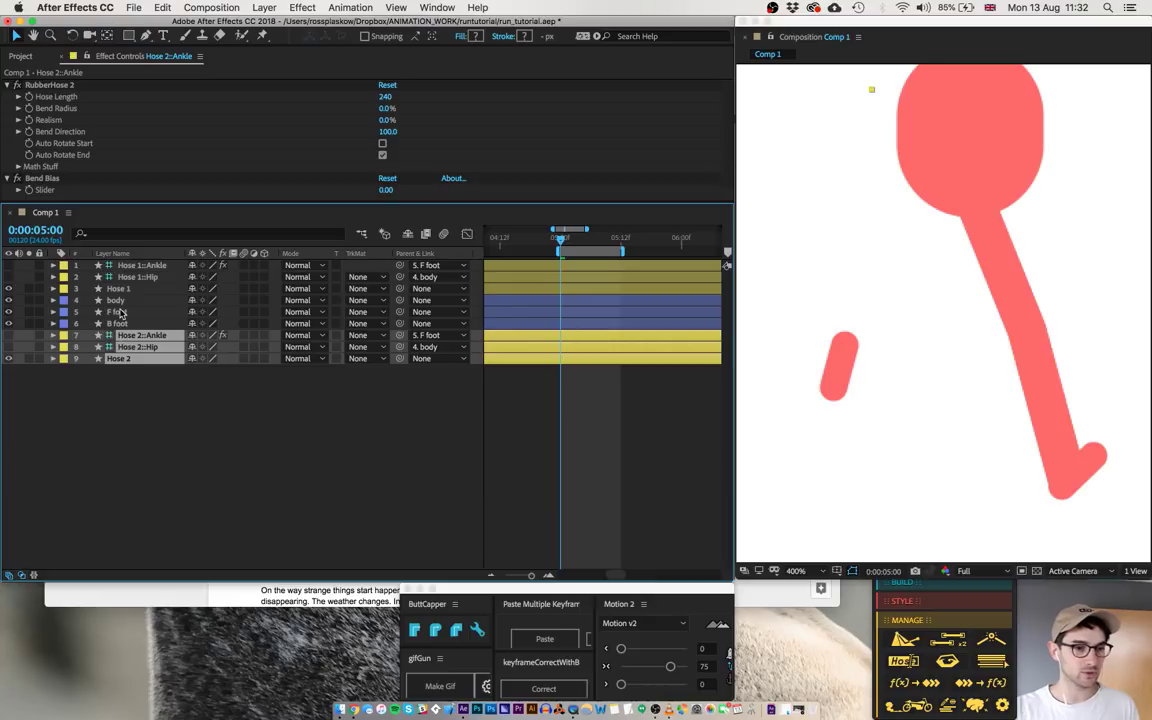
# - Move the F foot layer to the top of the layer stack
pyautogui.click(119, 312)
pyautogui.moveTo(119, 312); pyautogui.dragTo(125, 265)
pyautogui.click(128, 473)
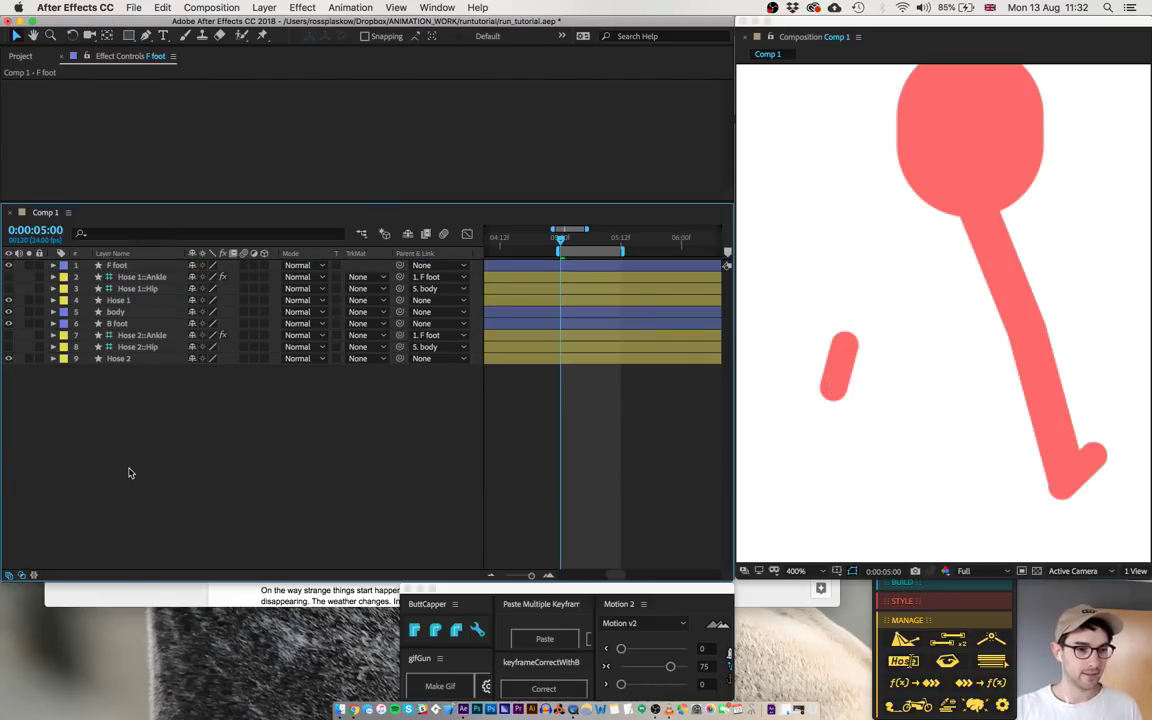
# - Clear the Hose 2 ankle controller's parent, reparent it to B foot at 0:00:05:06, and preview the run
pyautogui.click(139, 338)
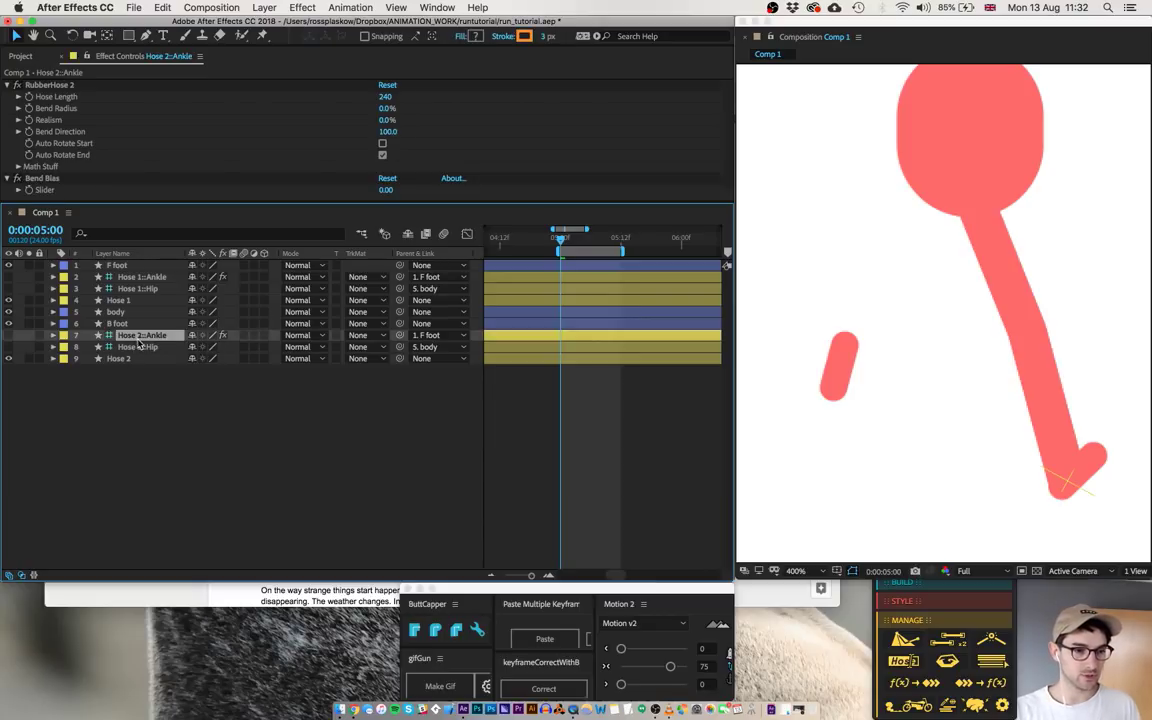
pyautogui.click(435, 335)
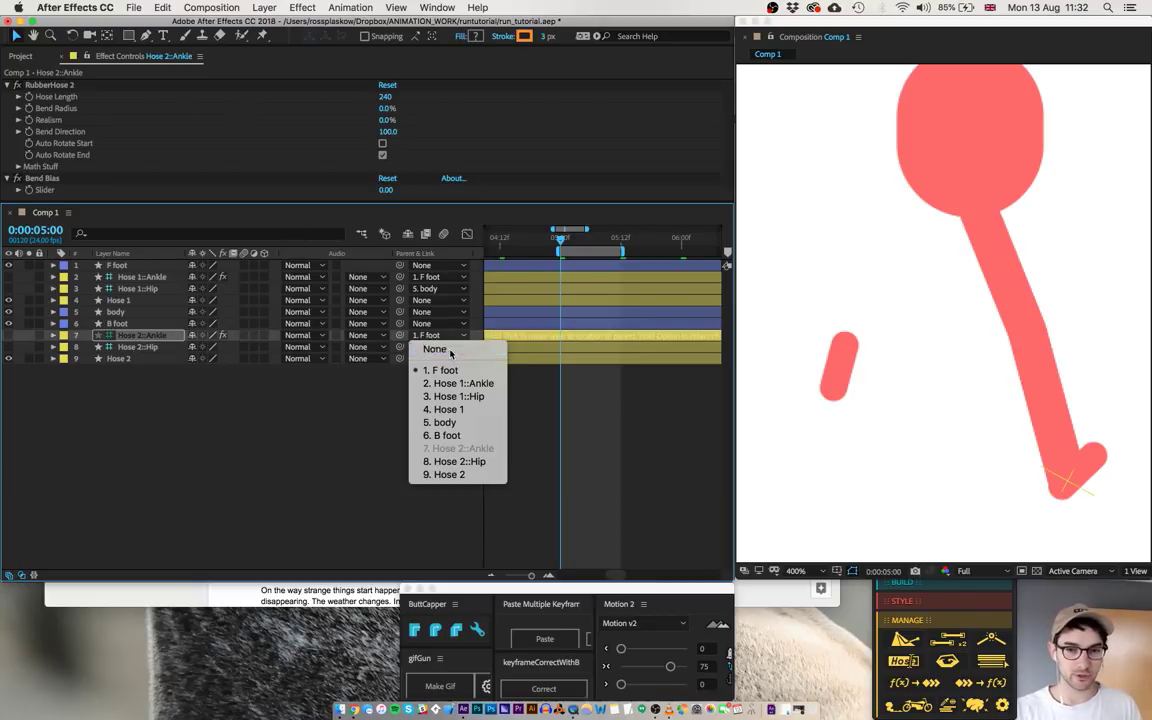
pyautogui.click(450, 350)
pyautogui.press('space')
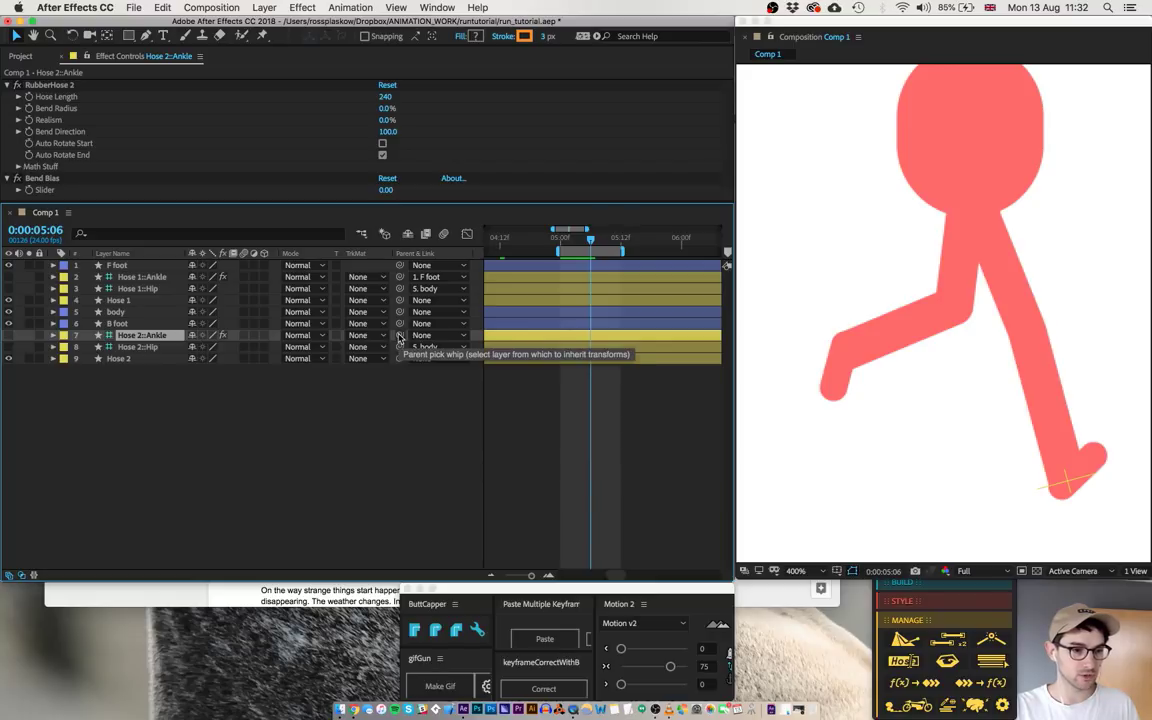
pyautogui.moveTo(399, 338); pyautogui.dragTo(126, 326)
pyautogui.click(268, 461)
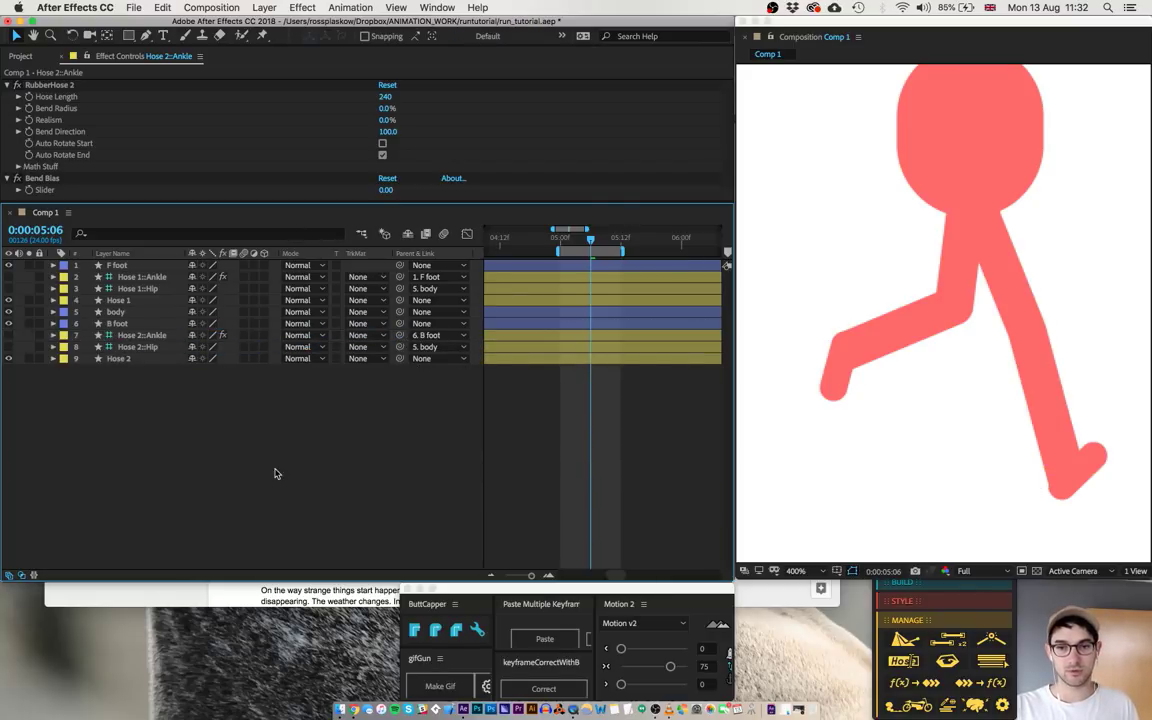
pyautogui.press('space')
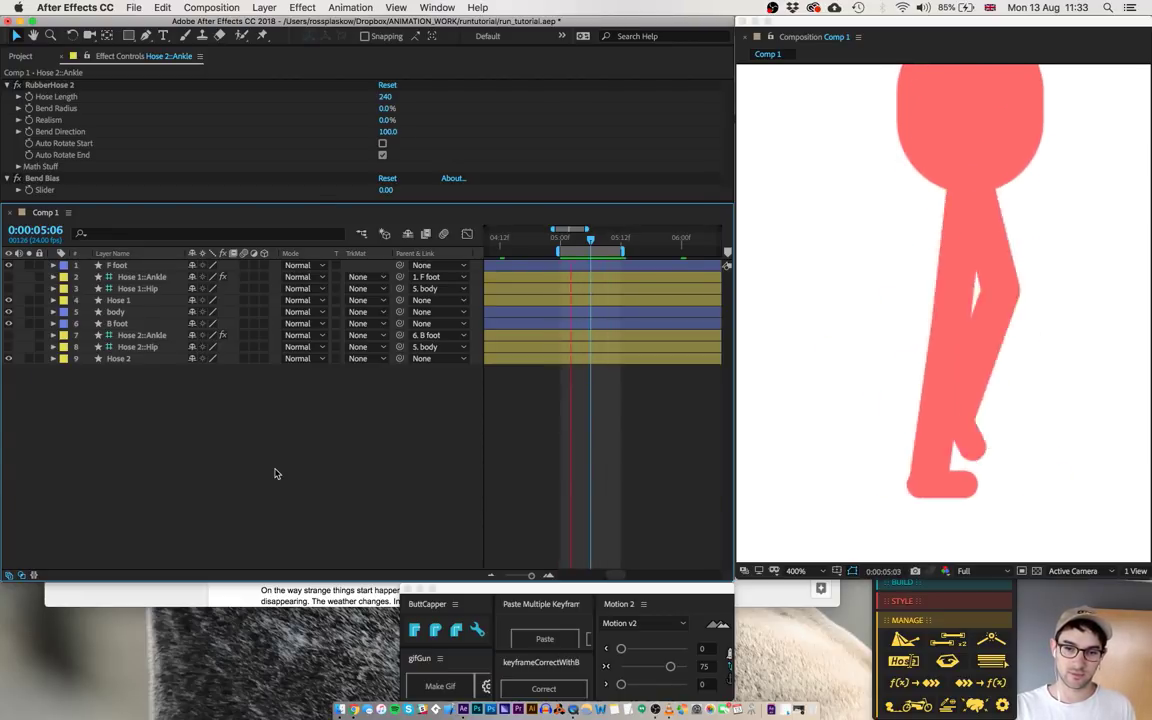
pyautogui.press('space')
# - Add an adjustment layer and place it between the body and B foot layers
pyautogui.press(',')
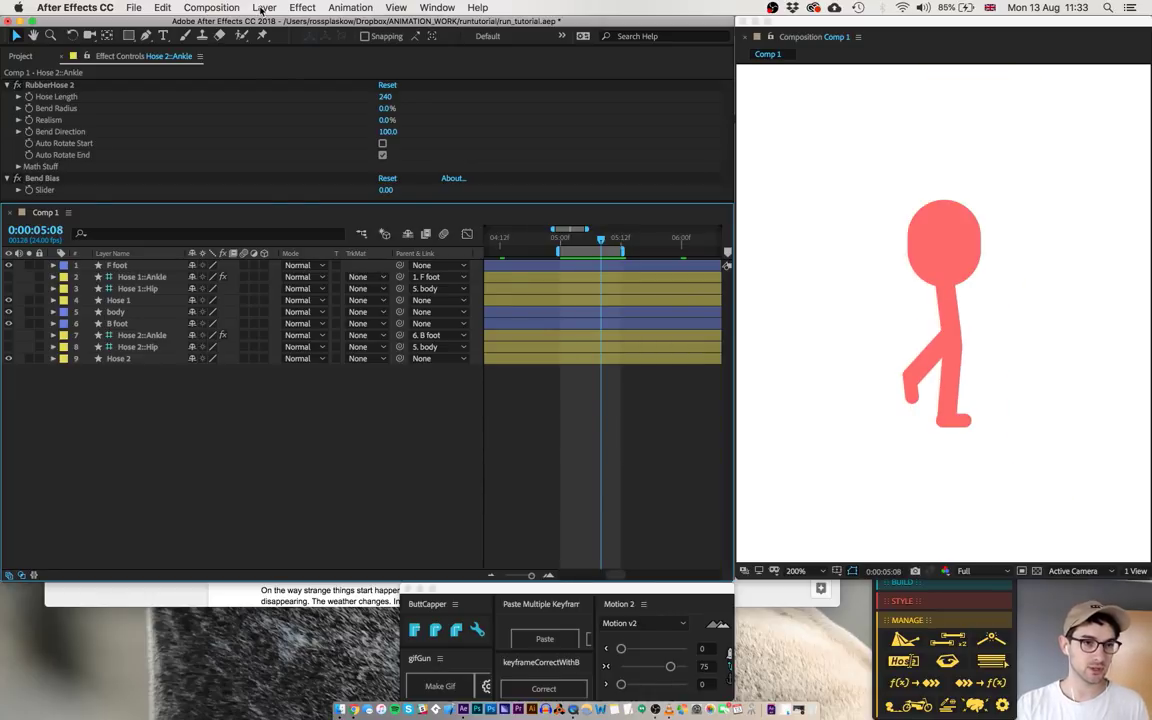
pyautogui.click(262, 9)
pyautogui.moveTo(273, 27)
pyautogui.click(453, 106)
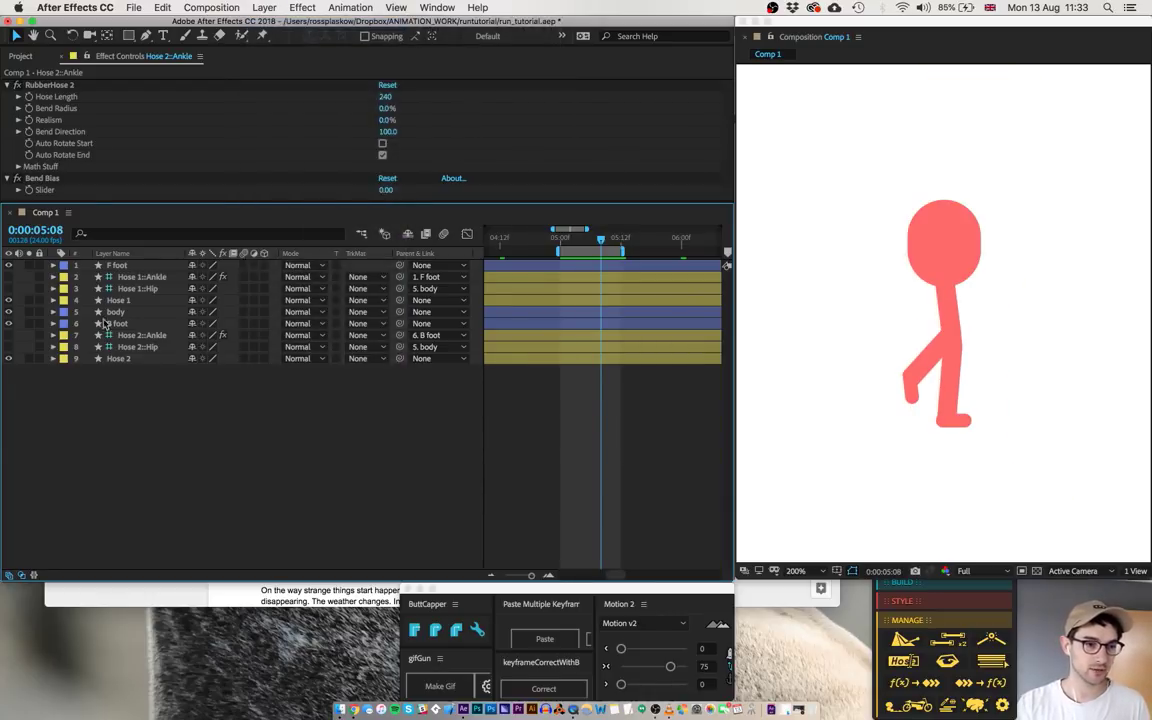
pyautogui.moveTo(121, 265); pyautogui.dragTo(132, 332)
# - Apply a Fill effect to the adjustment layer and set its color to black (000000)
pyautogui.click(300, 8)
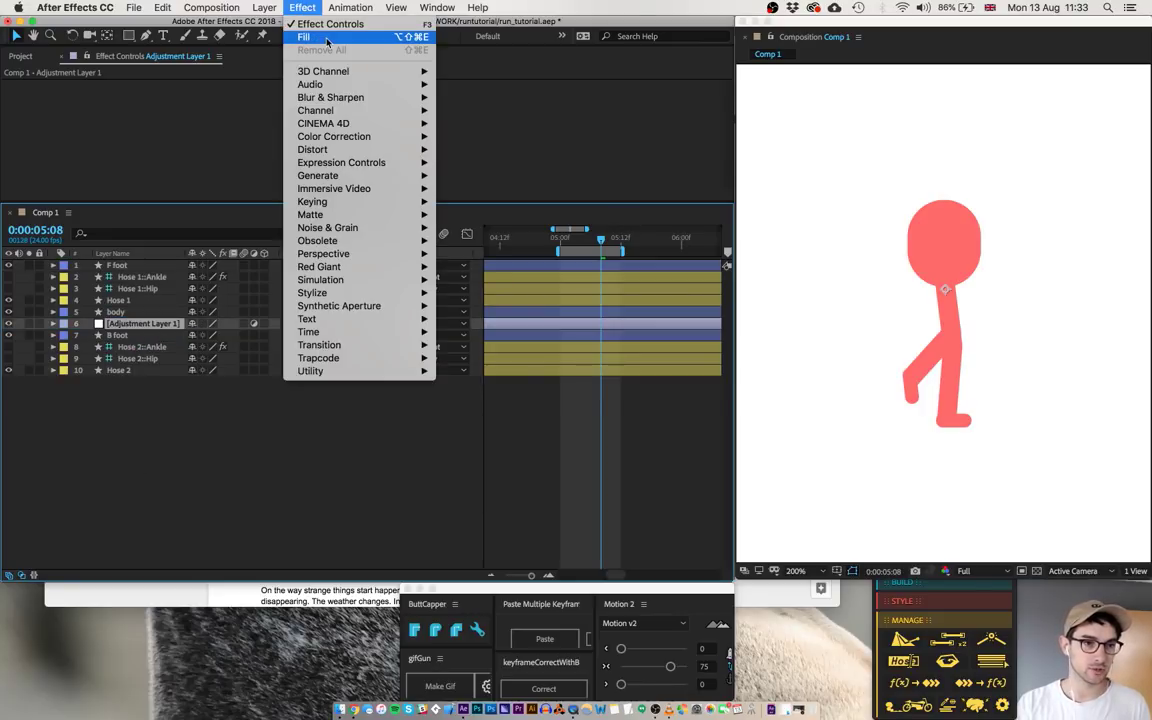
pyautogui.click(326, 38)
pyautogui.click(386, 121)
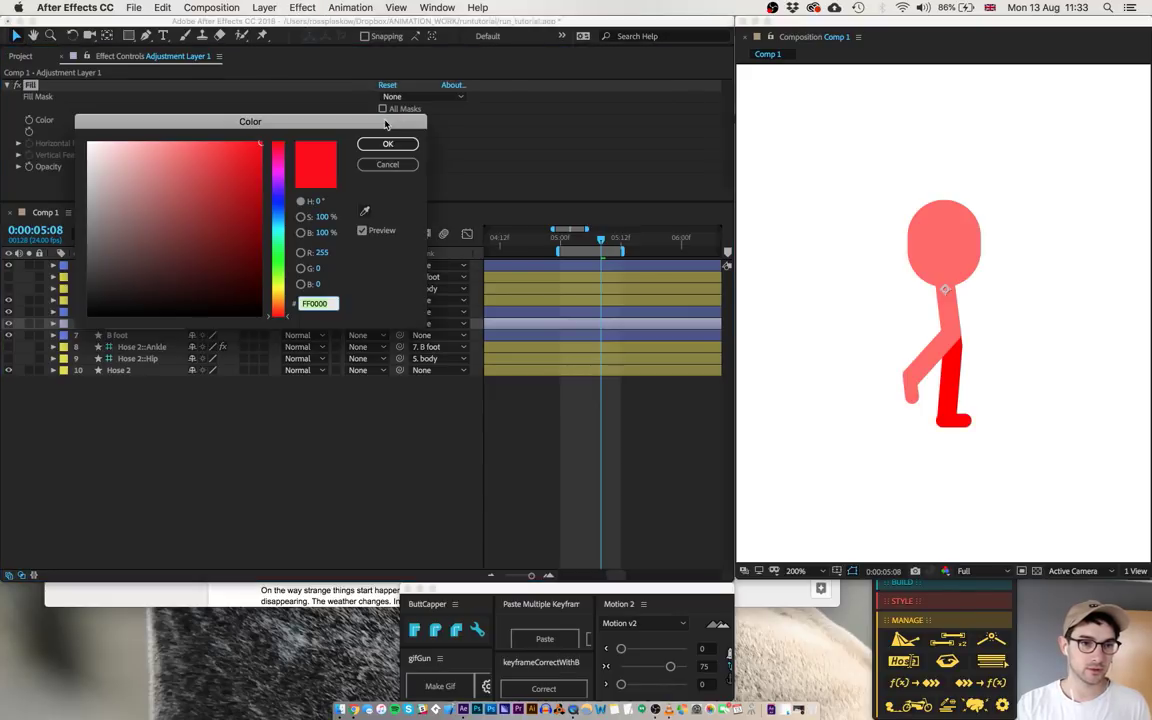
pyautogui.moveTo(149, 224); pyautogui.dragTo(2, 487)
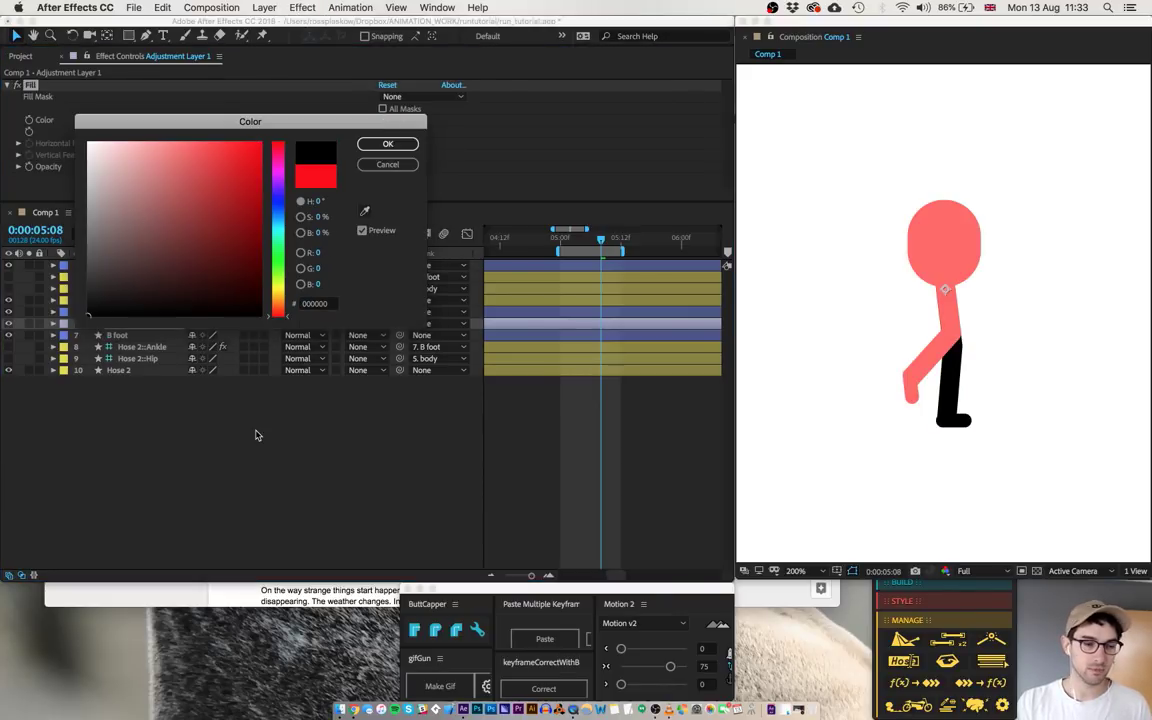
pyautogui.press('Return')
# - Try the adjustment layer's opacity at 10%, set it to 20%, and preview the run
pyautogui.press('t')
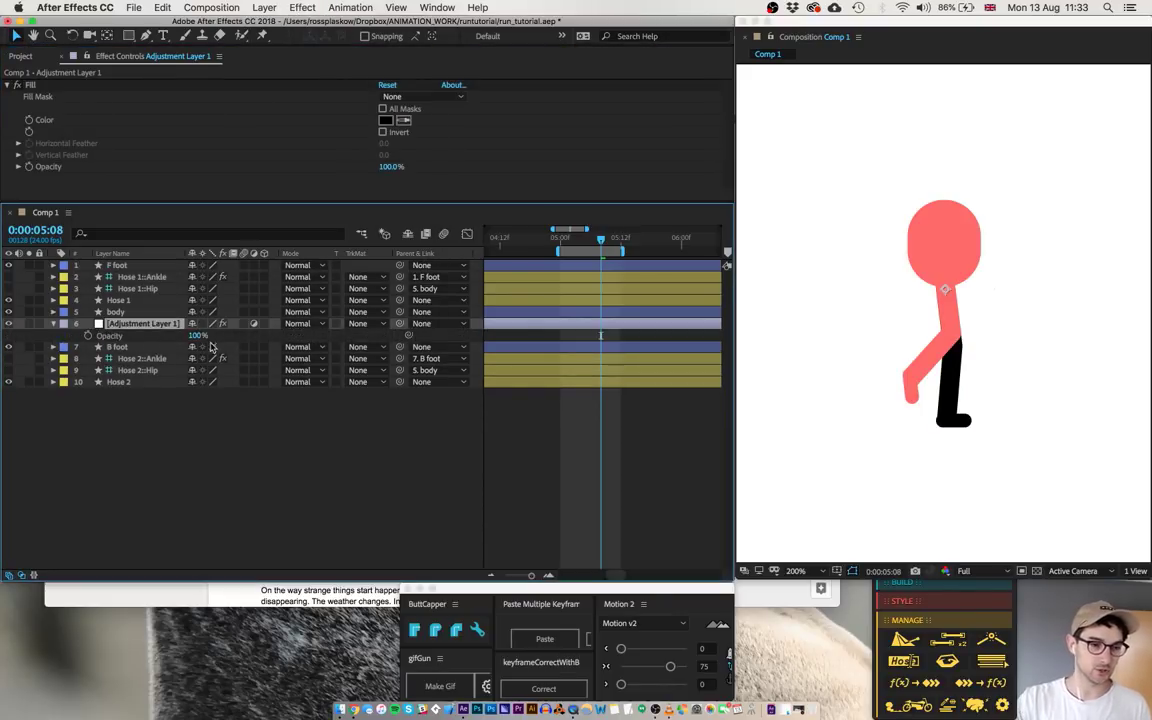
pyautogui.write('10')
pyautogui.press('Return')
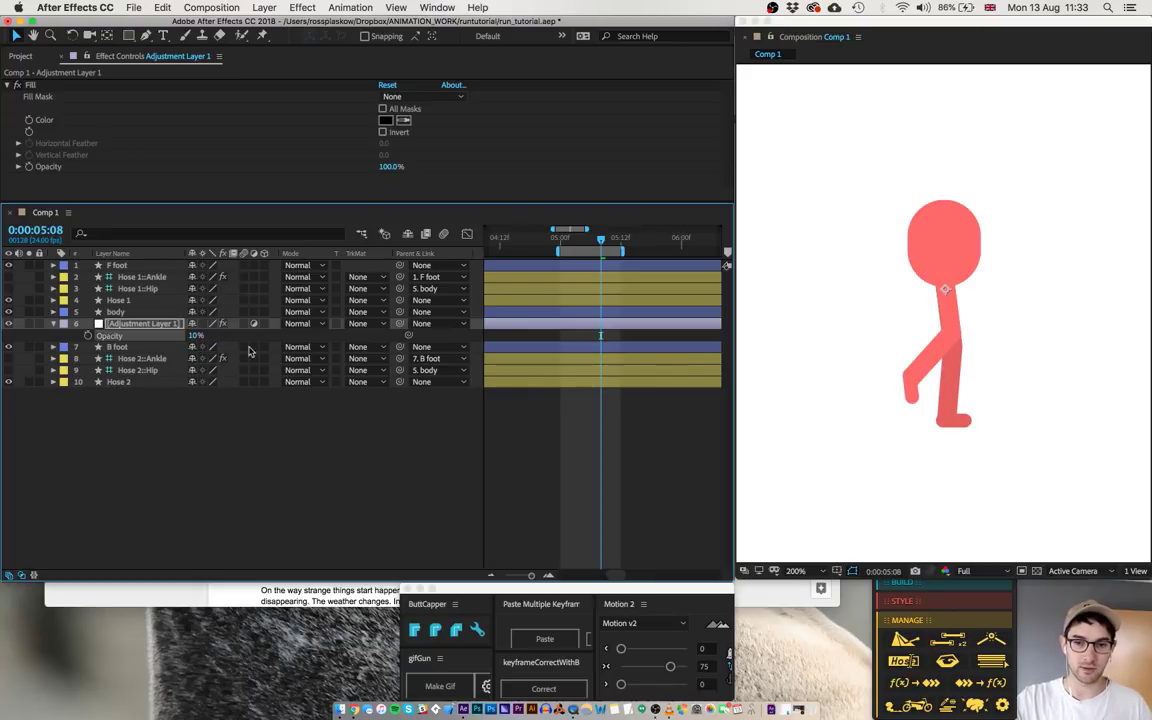
pyautogui.press('space')
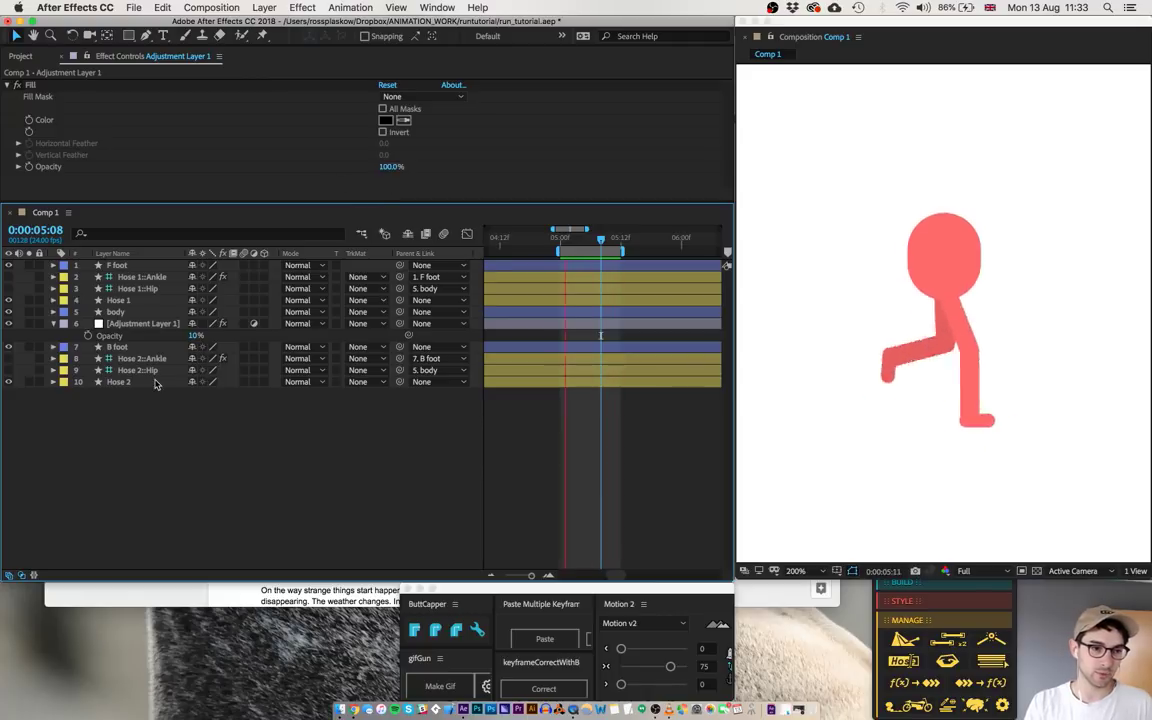
pyautogui.click(197, 335)
pyautogui.write('20')
pyautogui.press('Return')
pyautogui.press('space')
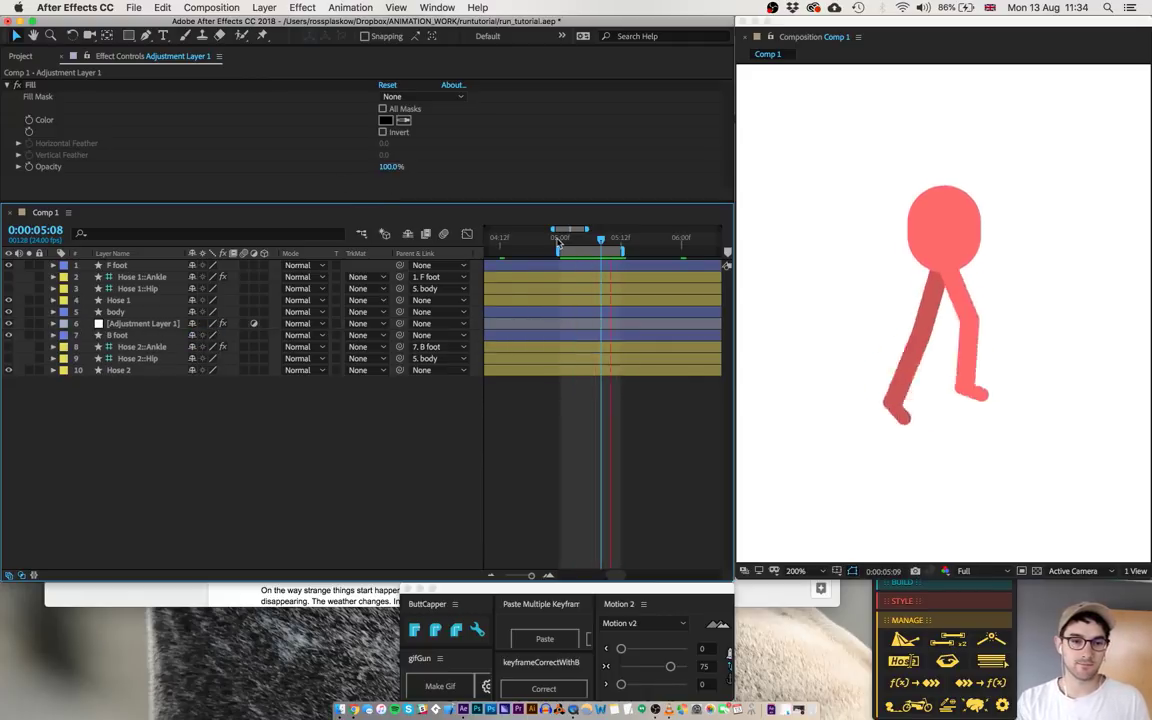
# - Lower all of the body's Position keyframes together, reaching 496.0, 543.0 at 0:00:05:01
pyautogui.click(558, 241)
pyautogui.moveTo(558, 241); pyautogui.dragTo(561, 241)
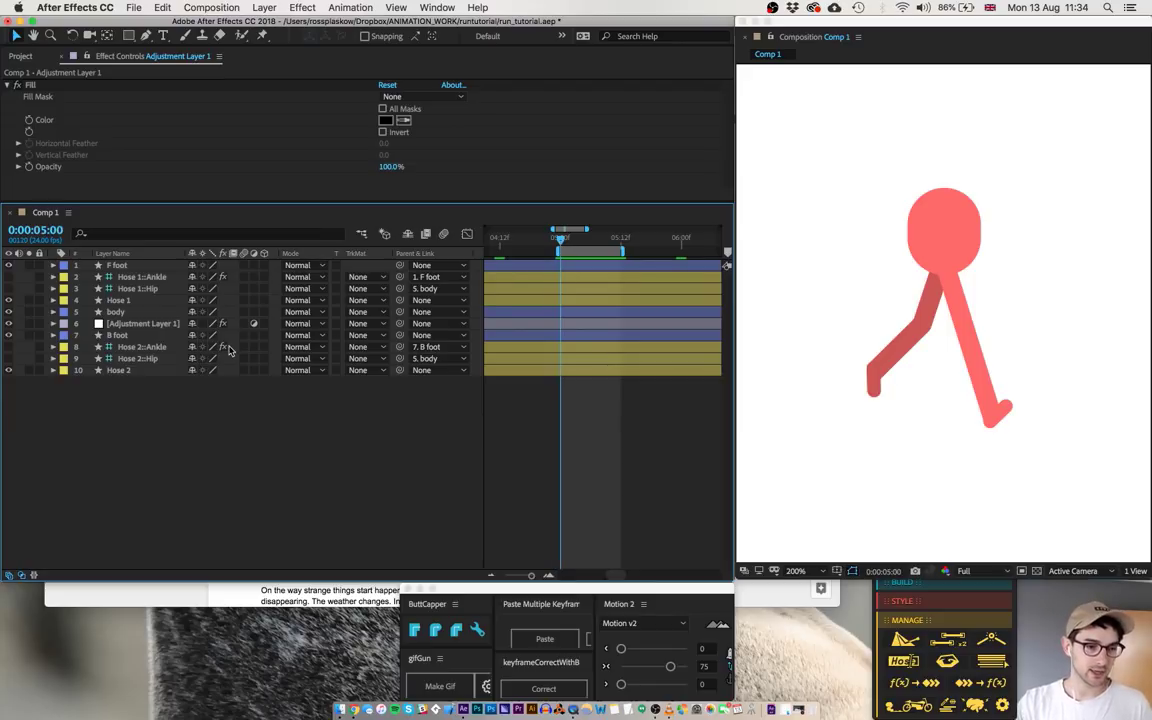
pyautogui.click(143, 313)
pyautogui.press('p')
pyautogui.press('pagedown')
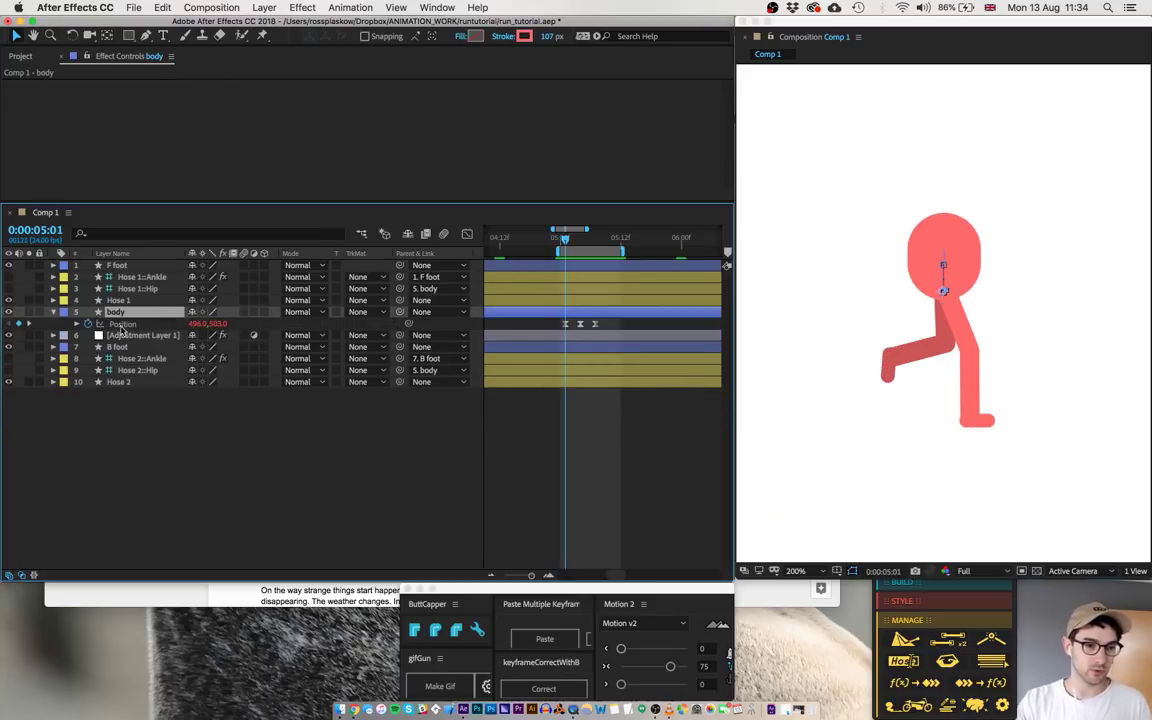
pyautogui.click(123, 325)
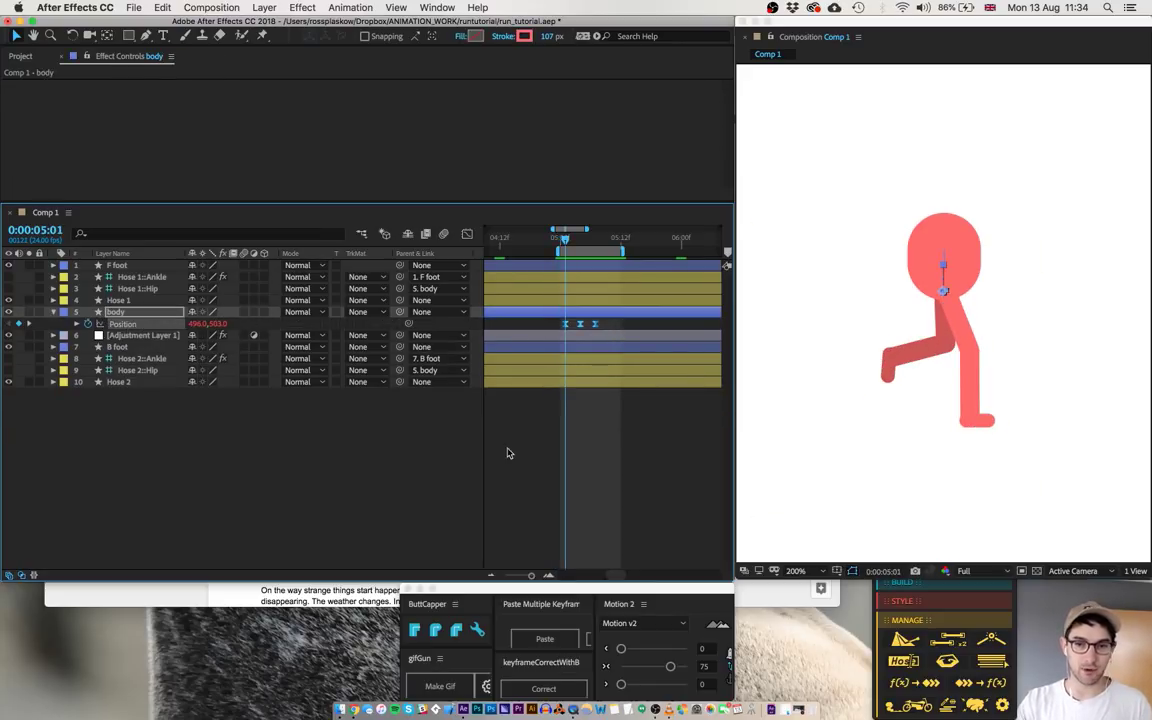
pyautogui.hotkey('shift', 'Down')
pyautogui.hotkey('shift', 'Down')
pyautogui.hotkey('shift', 'Down')
pyautogui.hotkey('shift', 'Down')
pyautogui.hotkey('shift', 'Down')
pyautogui.hotkey('shift', 'Down')
pyautogui.hotkey('shift', 'Down')
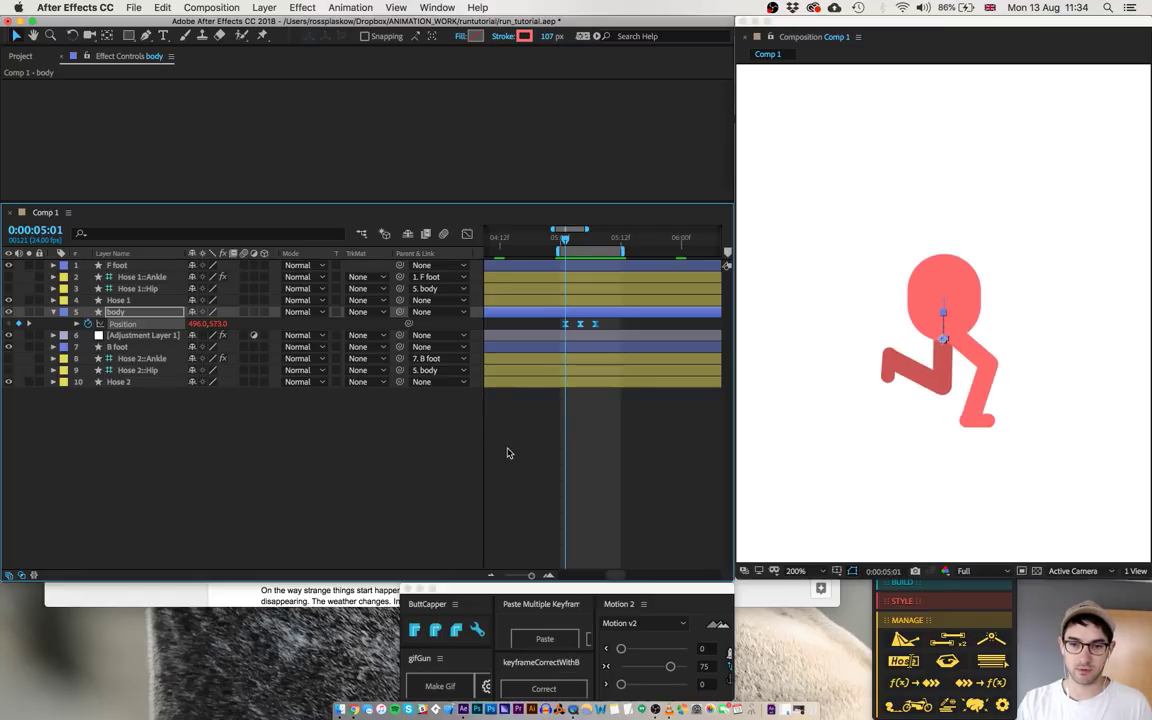
pyautogui.hotkey('shift', 'Up')
pyautogui.hotkey('shift', 'Up')
pyautogui.hotkey('shift', 'Up')
# - Start keyframing Hose Length at 240 on the Hose 1 ankle controller at 0:00:05:01 and reveal its keyframe in the timeline
pyautogui.click(138, 277)
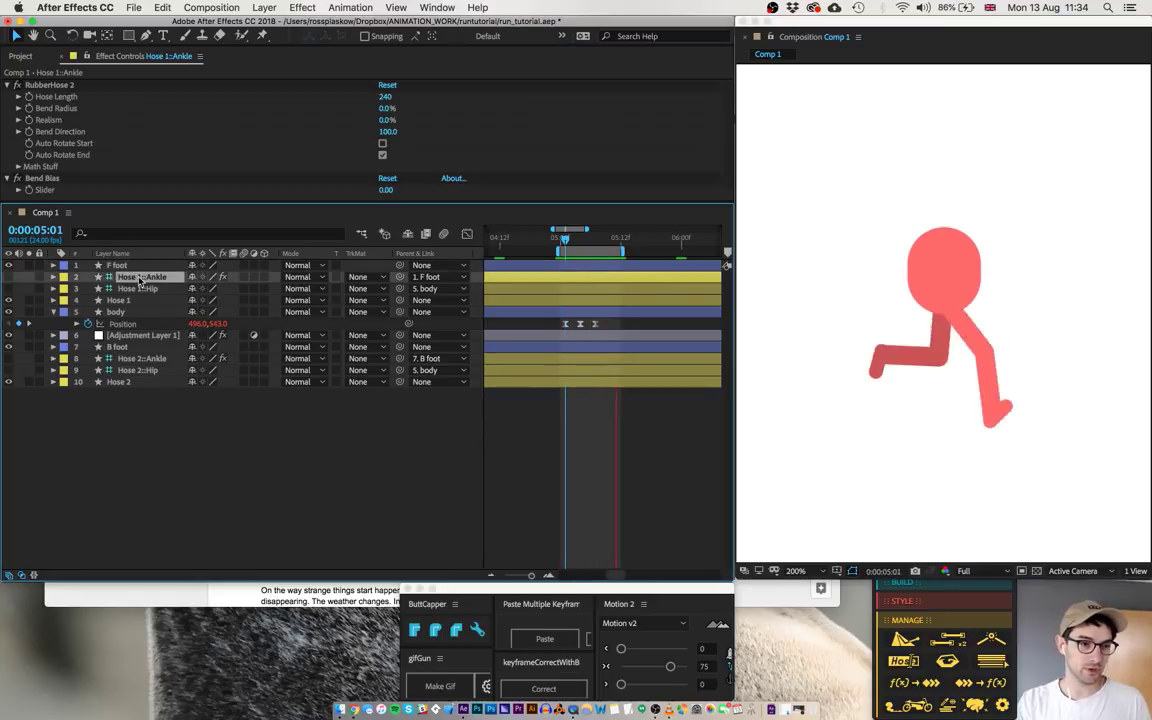
pyautogui.click(147, 483)
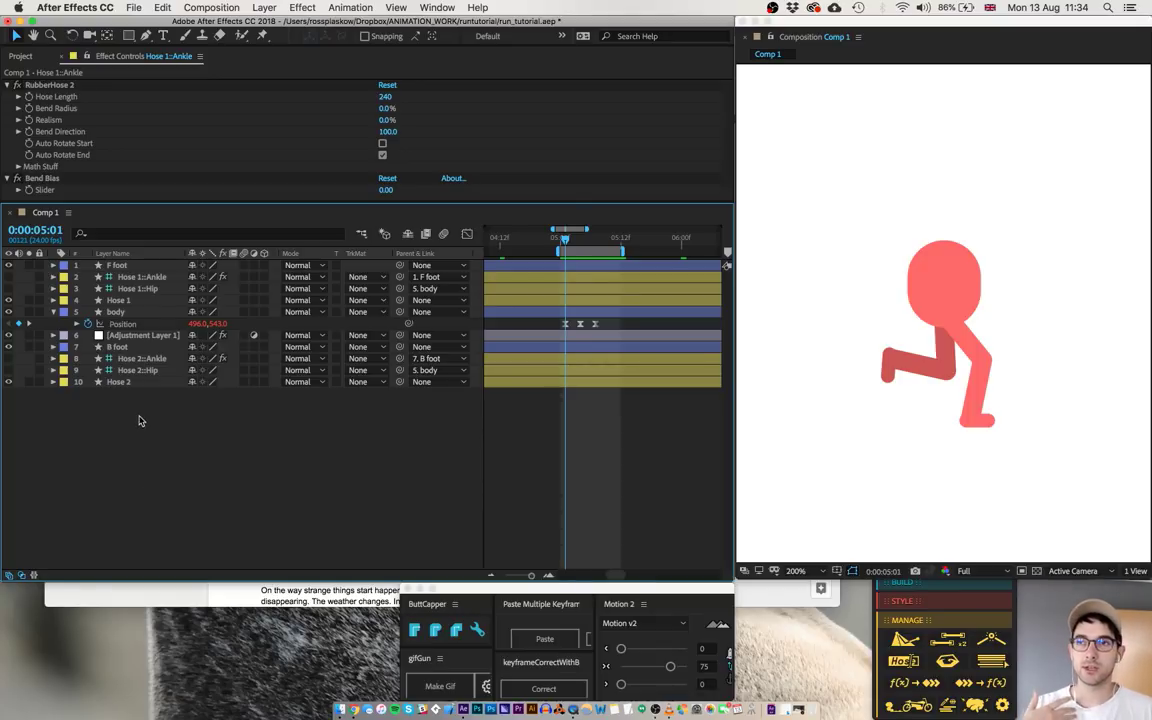
pyautogui.click(143, 277)
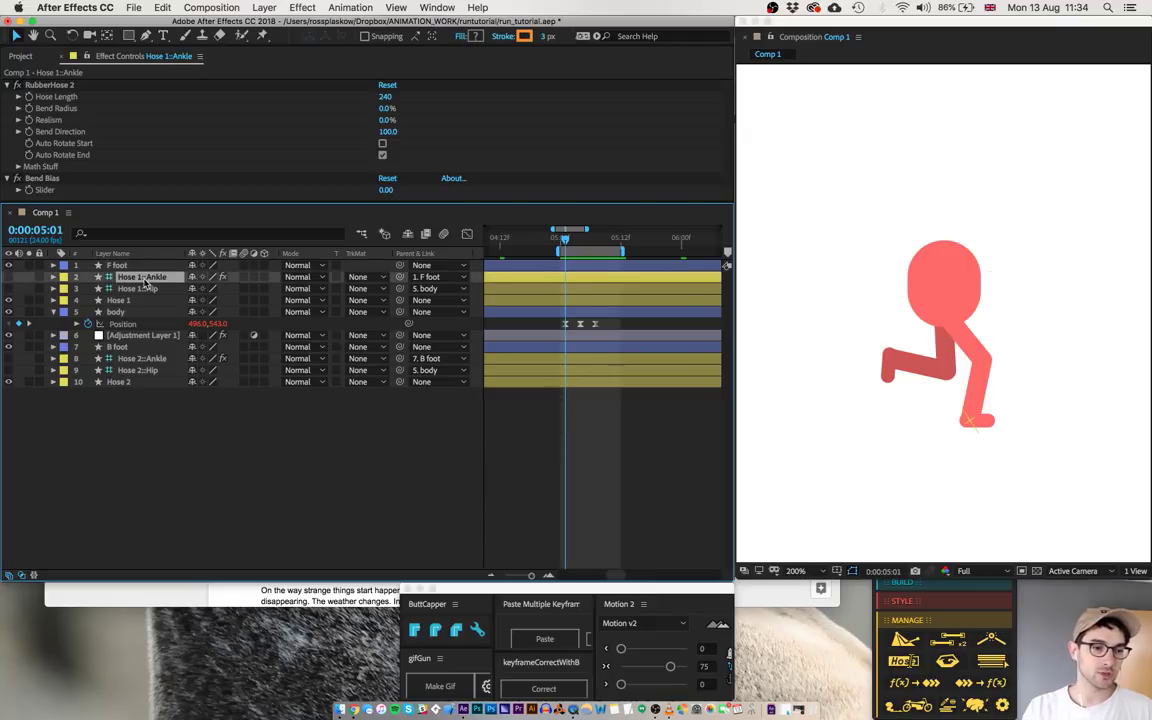
pyautogui.click(29, 97)
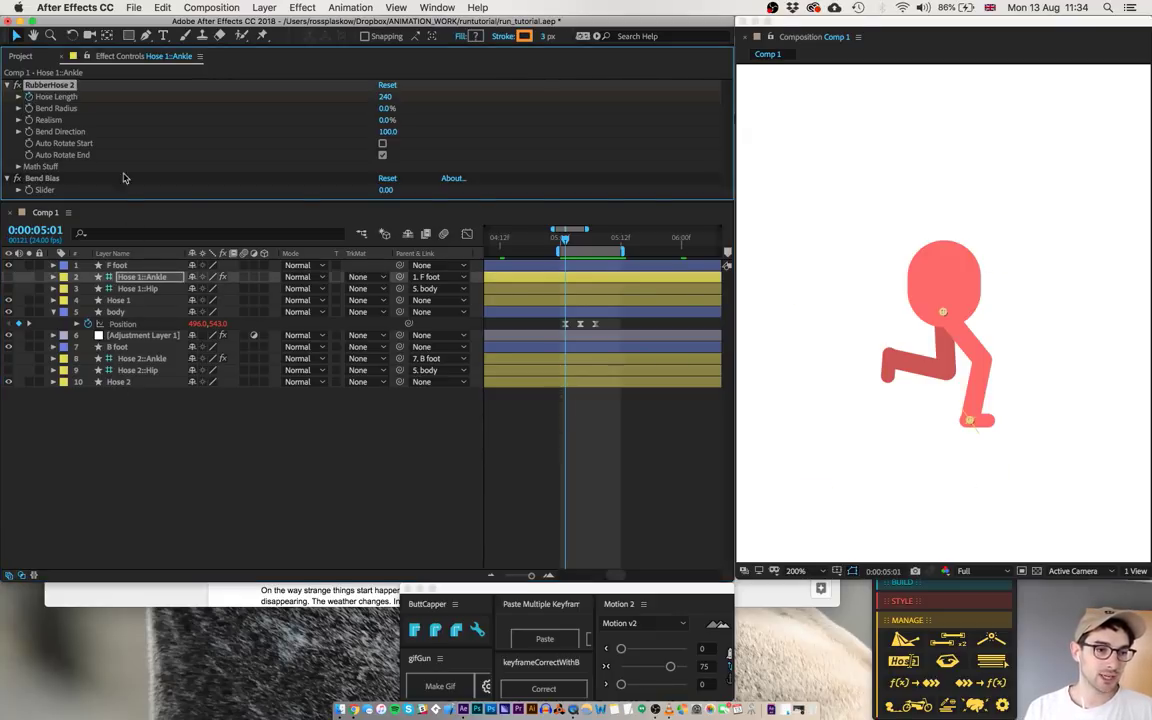
pyautogui.click(145, 276)
pyautogui.press('u')
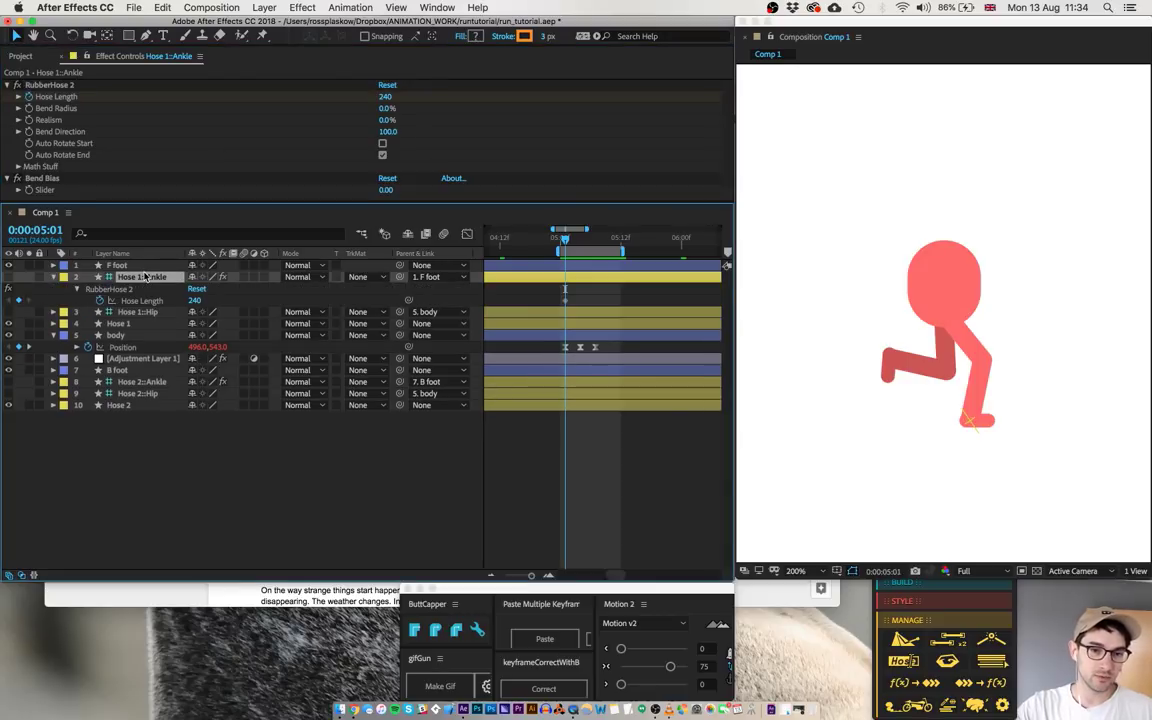
# - Link the Hose 2 ankle controller's Hose Length to the Hose 1 ankle controller's Hose Length
pyautogui.click(142, 383)
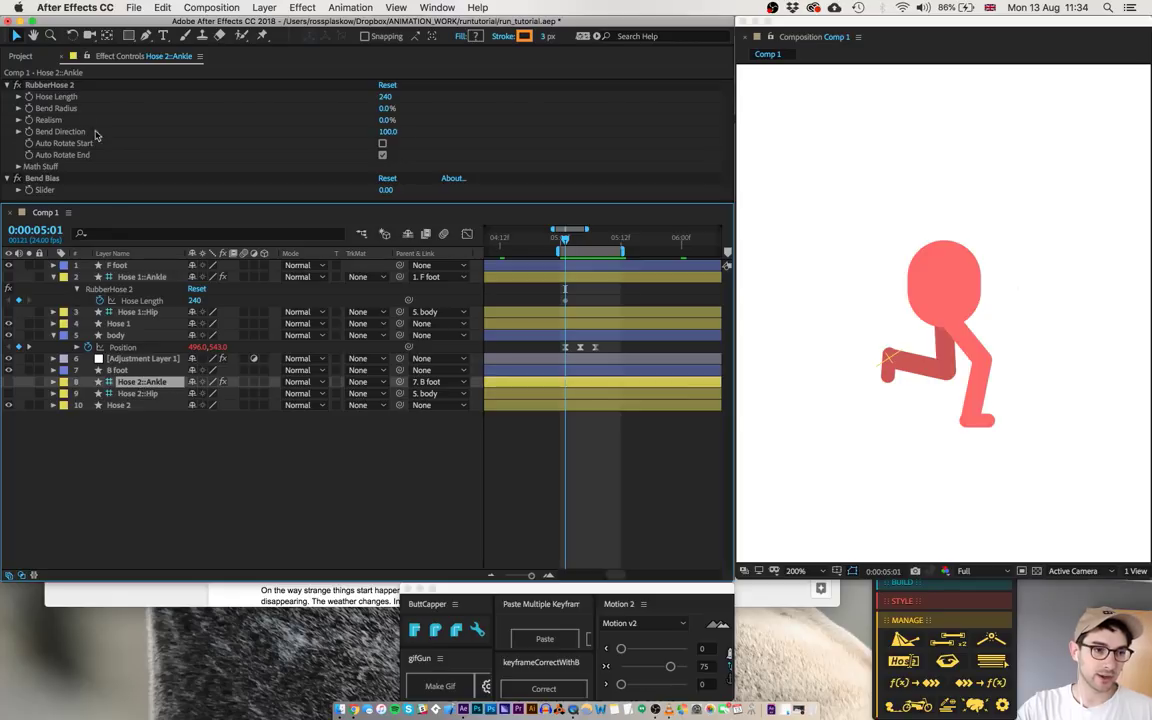
pyautogui.click(28, 104)
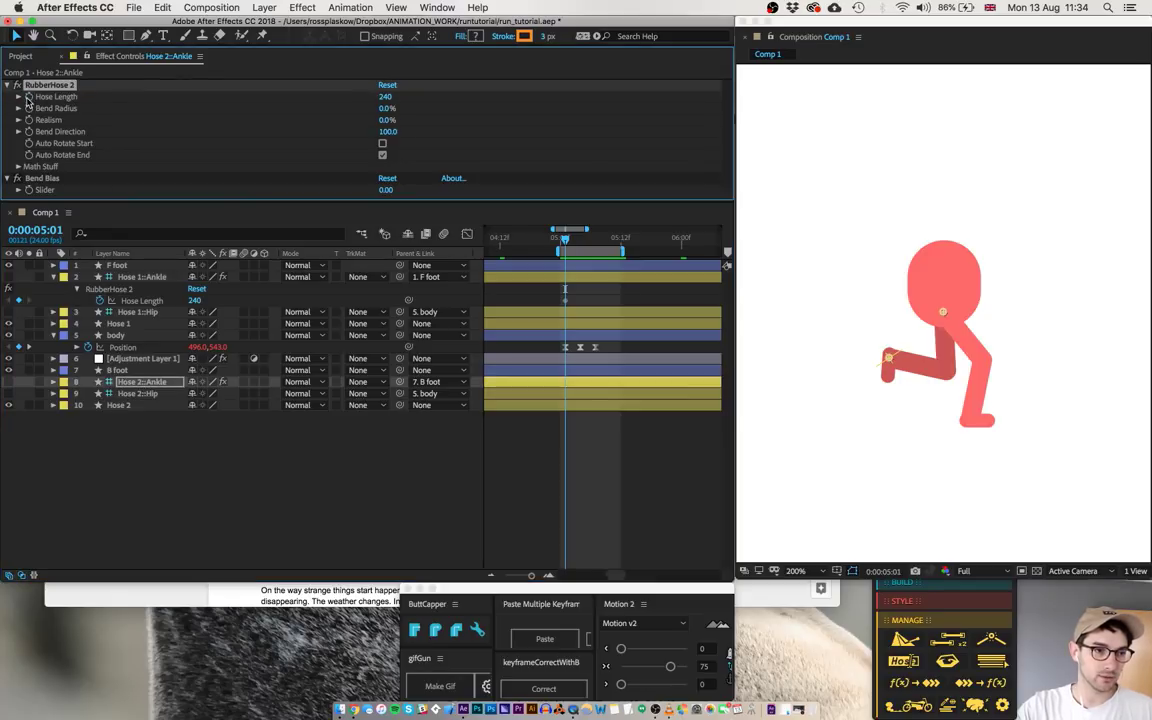
pyautogui.press('u')
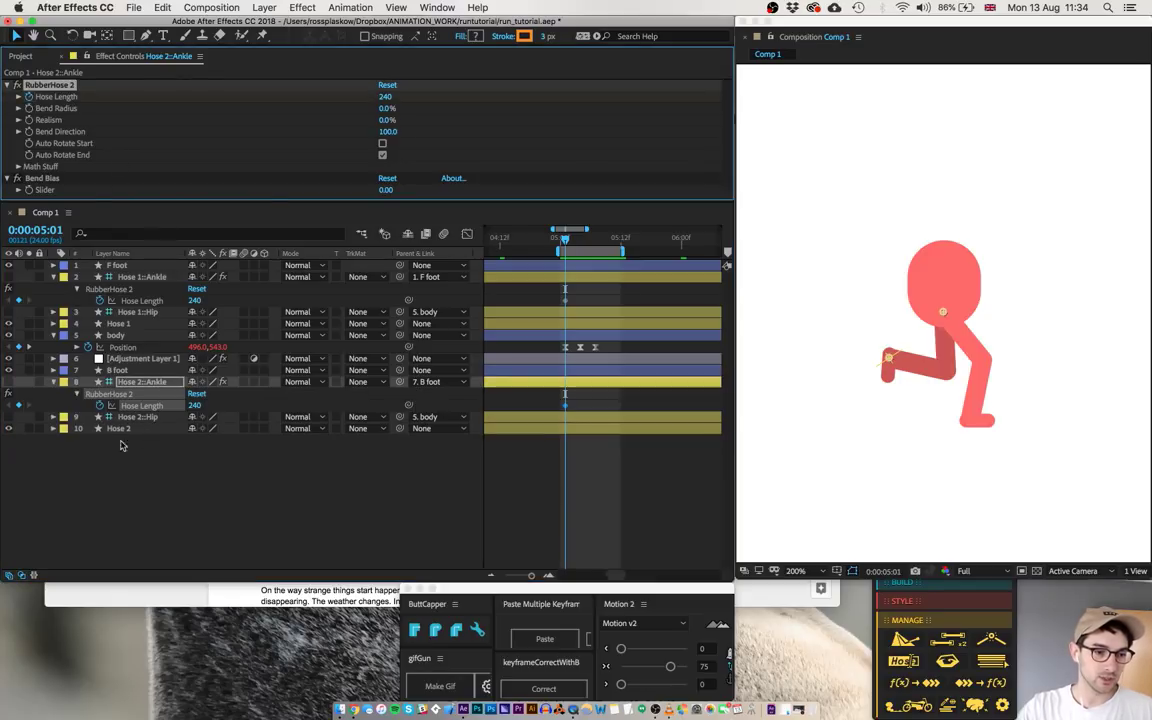
pyautogui.click(157, 489)
pyautogui.moveTo(408, 405); pyautogui.dragTo(154, 323)
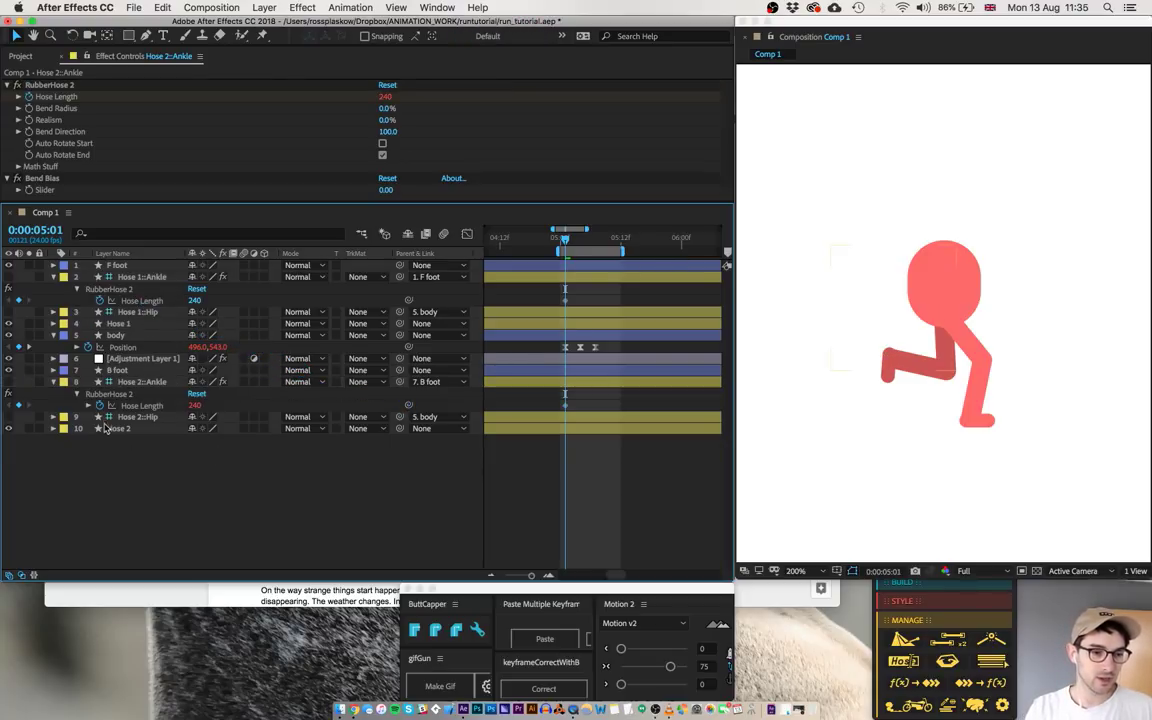
pyautogui.click(147, 382)
pyautogui.press('u')
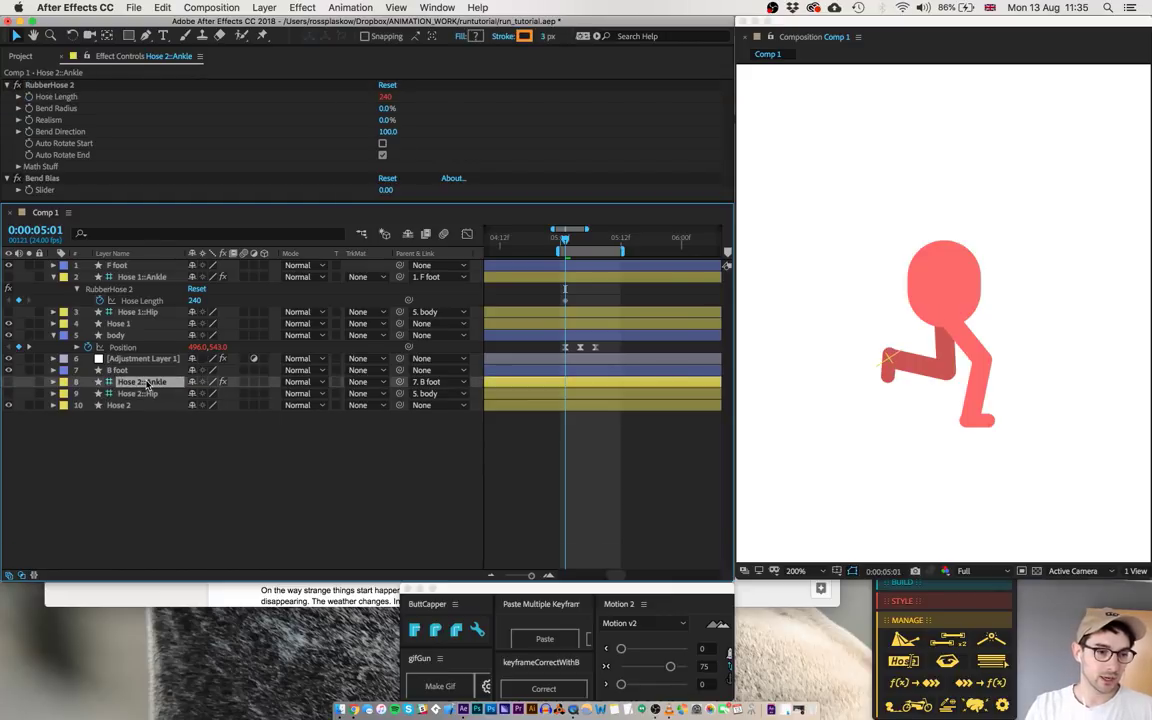
# - Set the Hose 1 ankle controller's Hose Length to 180 at 0:00:05:01 and preview the run
pyautogui.click(140, 277)
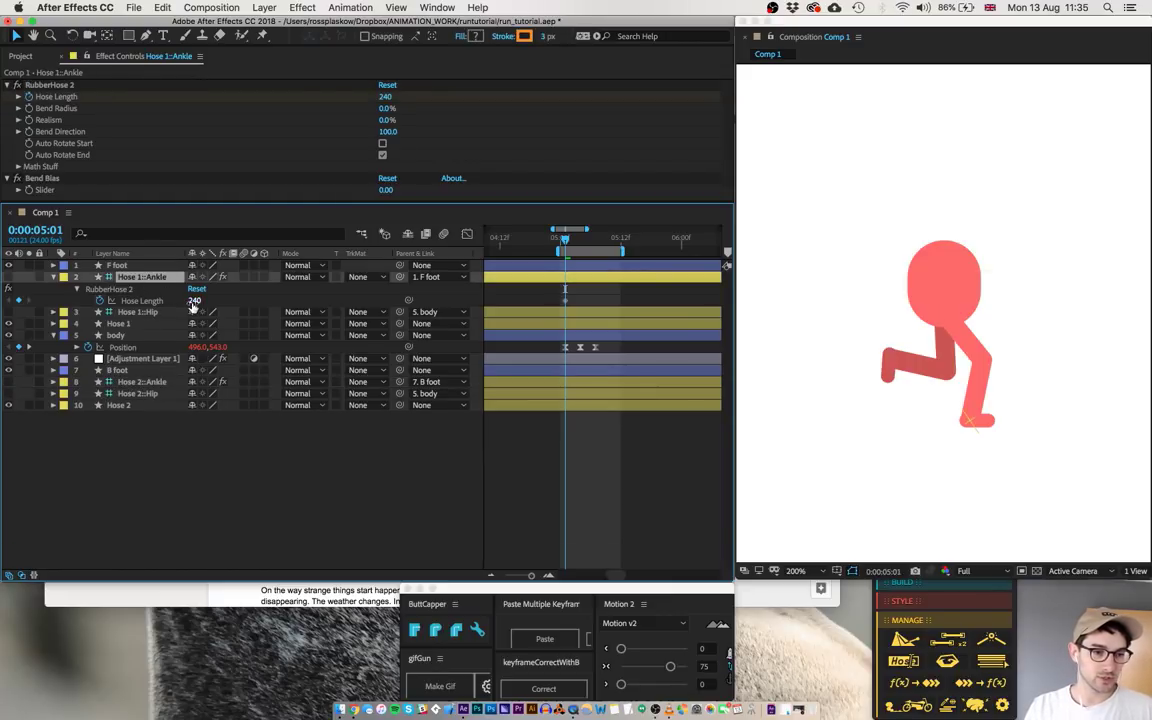
pyautogui.click(194, 301)
pyautogui.write('190')
pyautogui.press('Return')
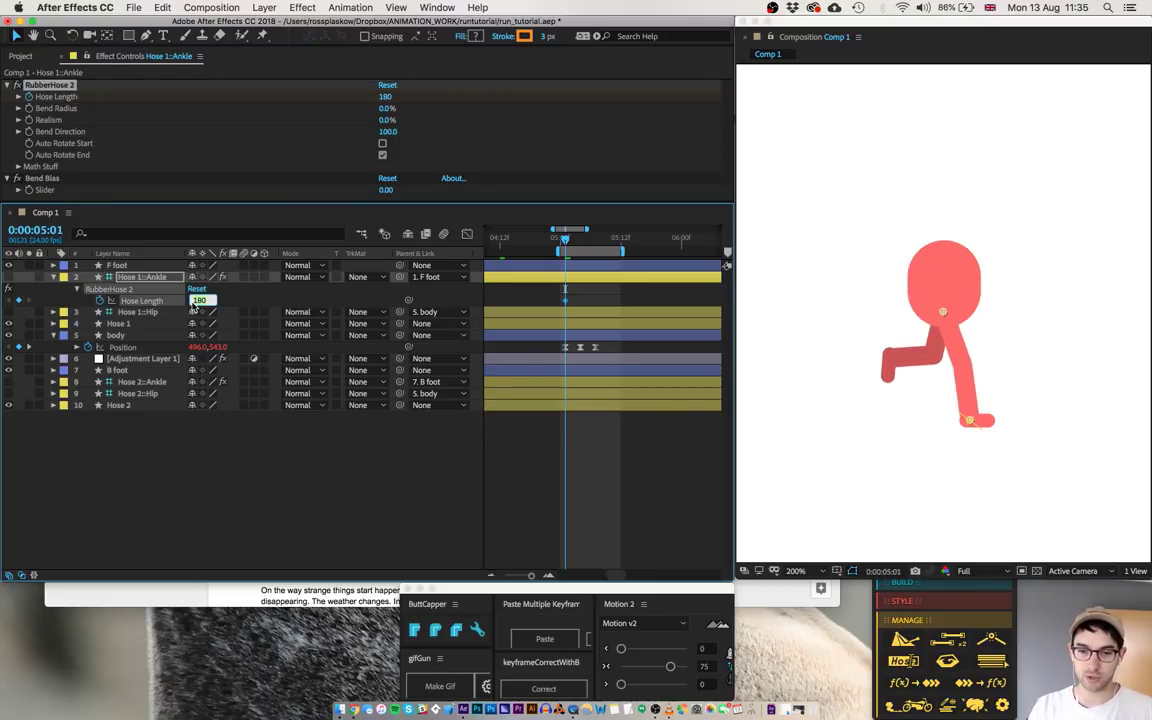
pyautogui.click(290, 511)
pyautogui.press('space')
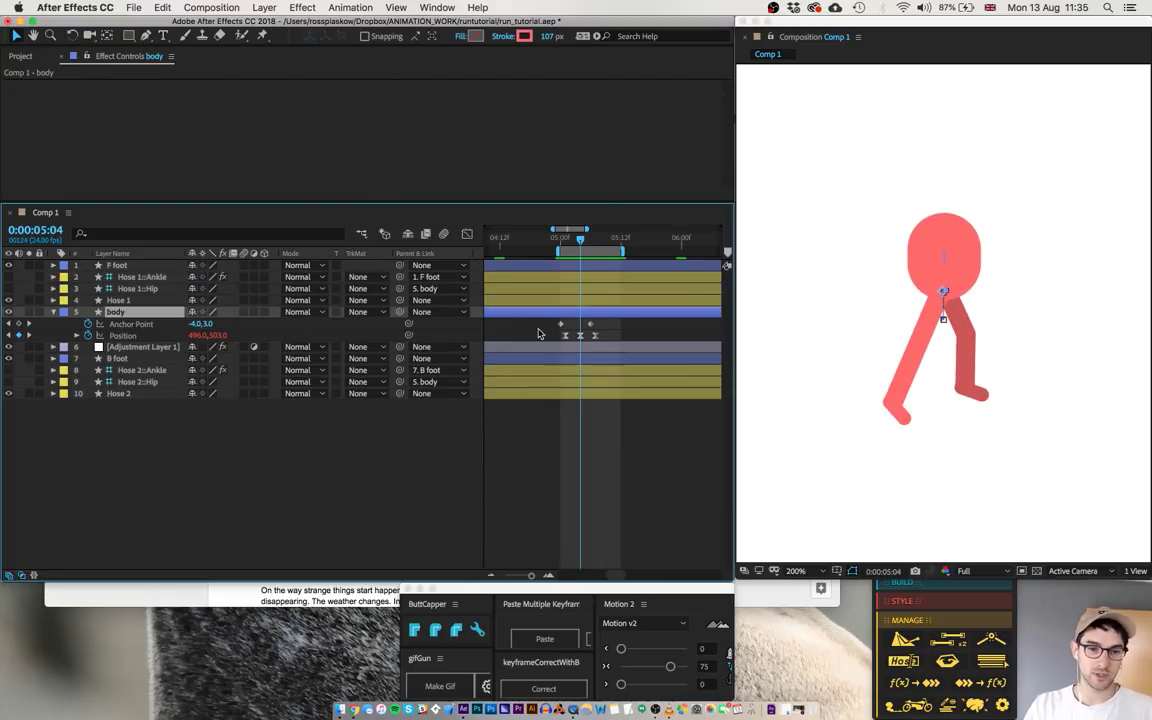
# - Shift all of the body's Position keyframes one frame later and preview the run
pyautogui.moveTo(540, 331); pyautogui.dragTo(620, 350)
pyautogui.hotkey('alt', 'Right')
pyautogui.click(349, 530)
pyautogui.press('space')
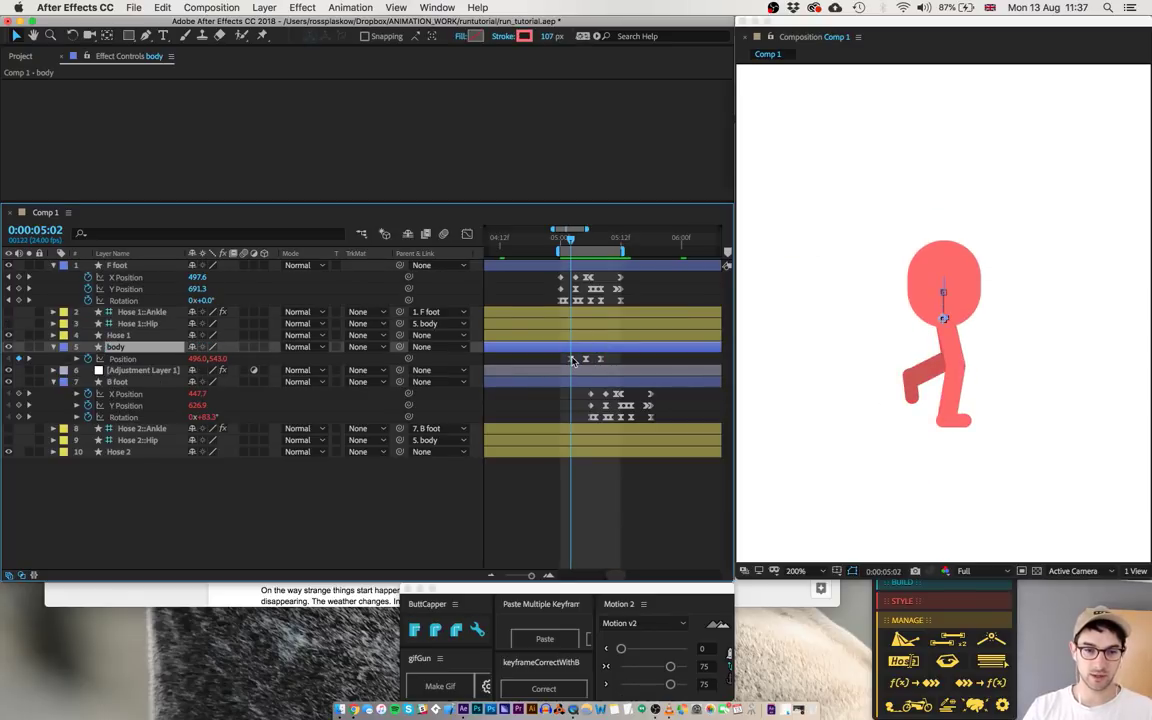
# - Lower the body at its first and last Position keyframes and preview the bounce
pyautogui.click(572, 359)
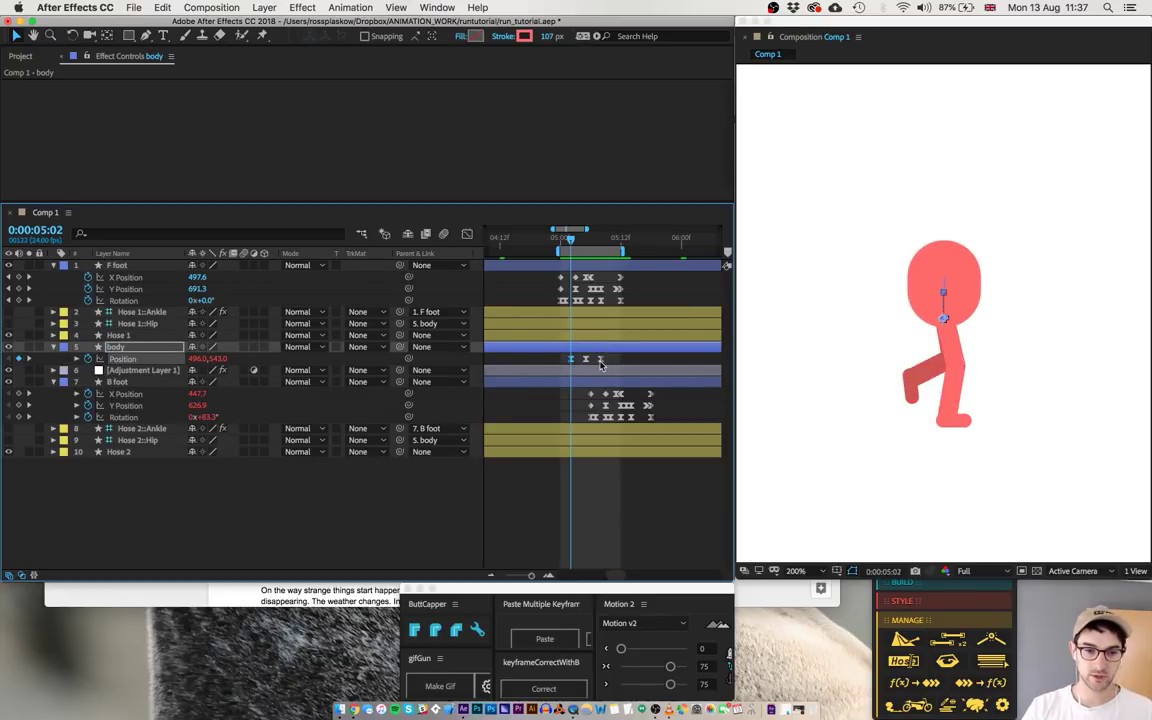
pyautogui.hotkey('shift', 'Down')
pyautogui.hotkey('shift', 'Down')
pyautogui.press('space')
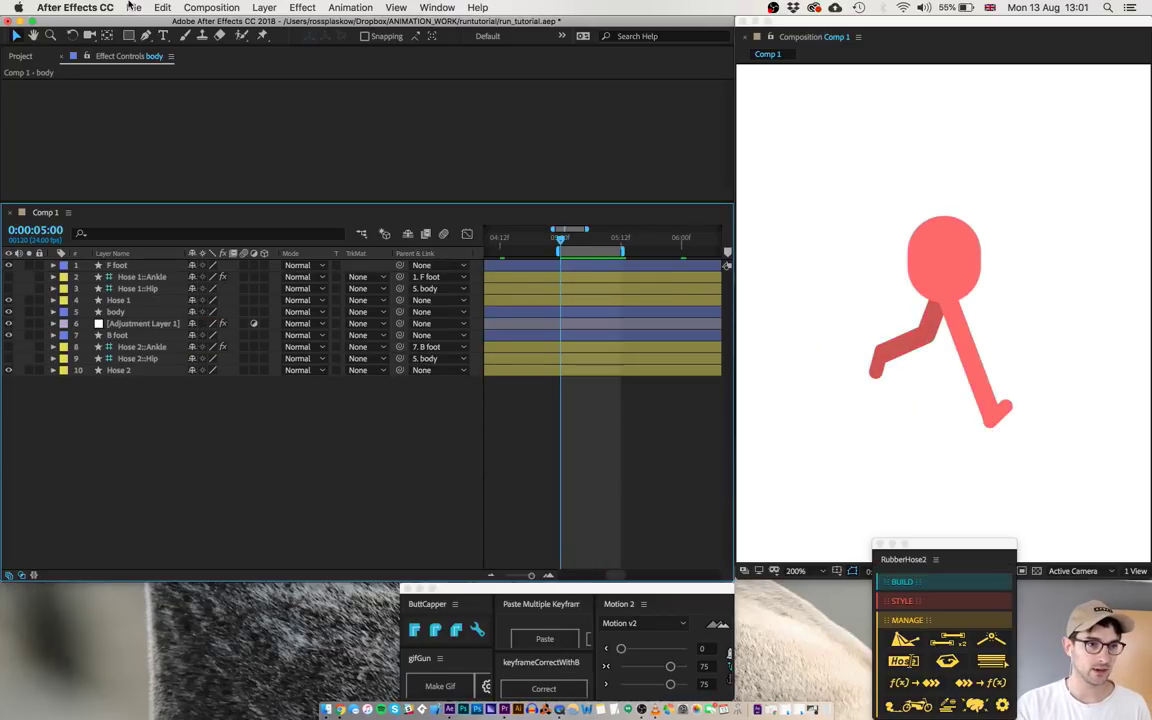
# - Draw an L-shaped arm with the Pen tool over the body, using a 28 px stroke recolored to a lighter pink
pyautogui.click(145, 35)
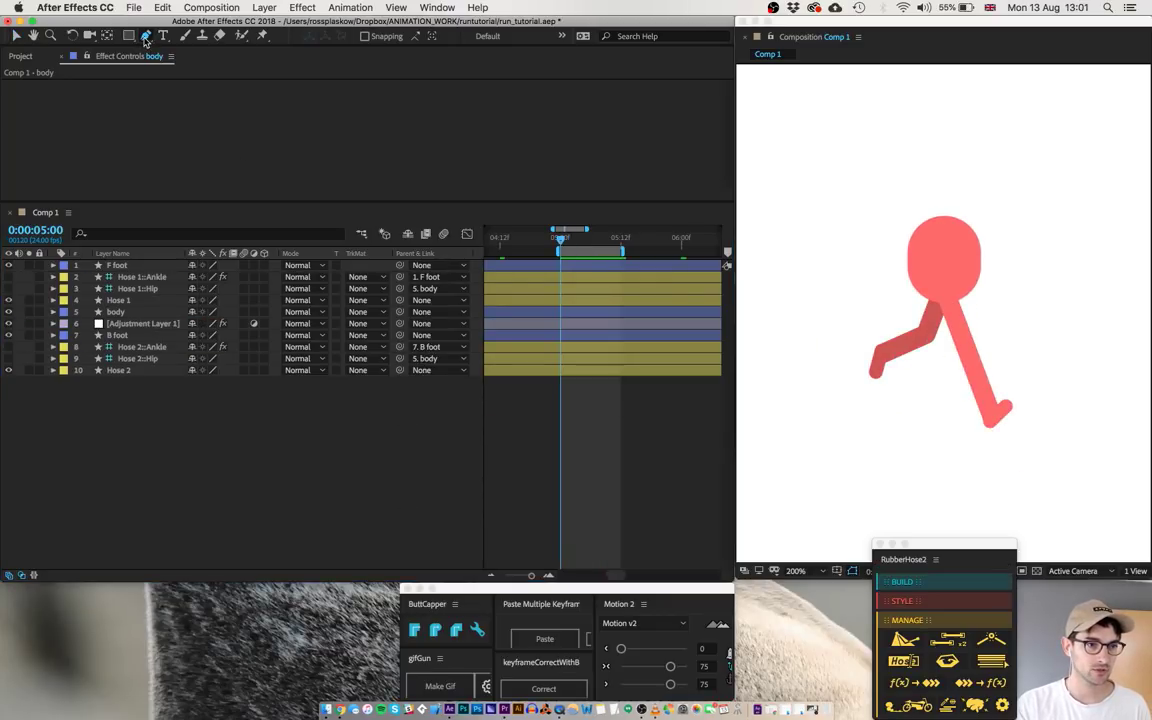
pyautogui.click(945, 252)
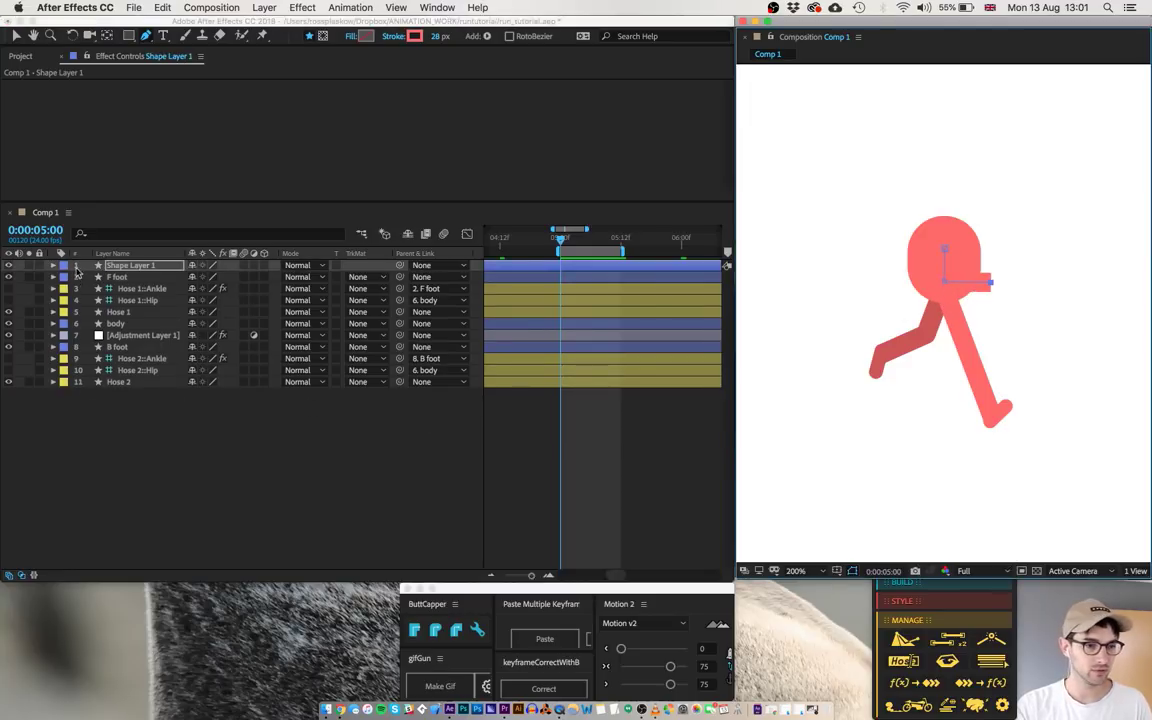
pyautogui.click(145, 267)
pyautogui.press('u')
pyautogui.press('u')
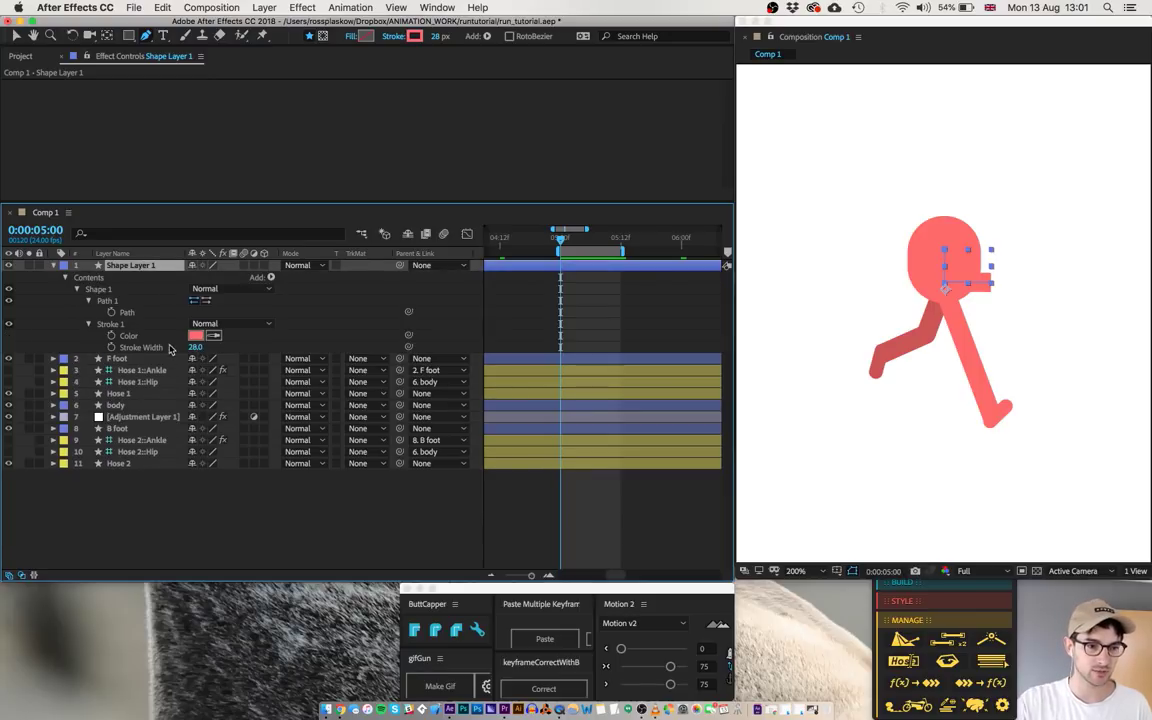
pyautogui.click(195, 336)
pyautogui.moveTo(172, 147); pyautogui.dragTo(162, 137)
pyautogui.press('Return')
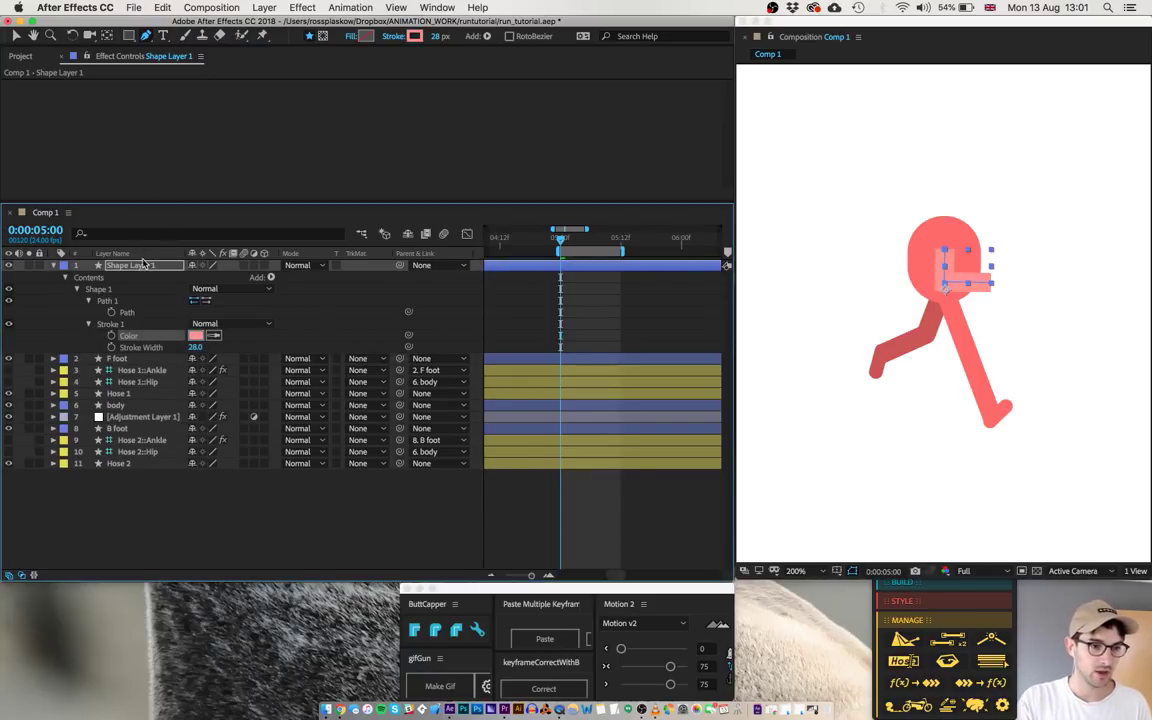
# - Round the caps and joins of the arm's stroke and shorten the forearm slightly
pyautogui.click(143, 265)
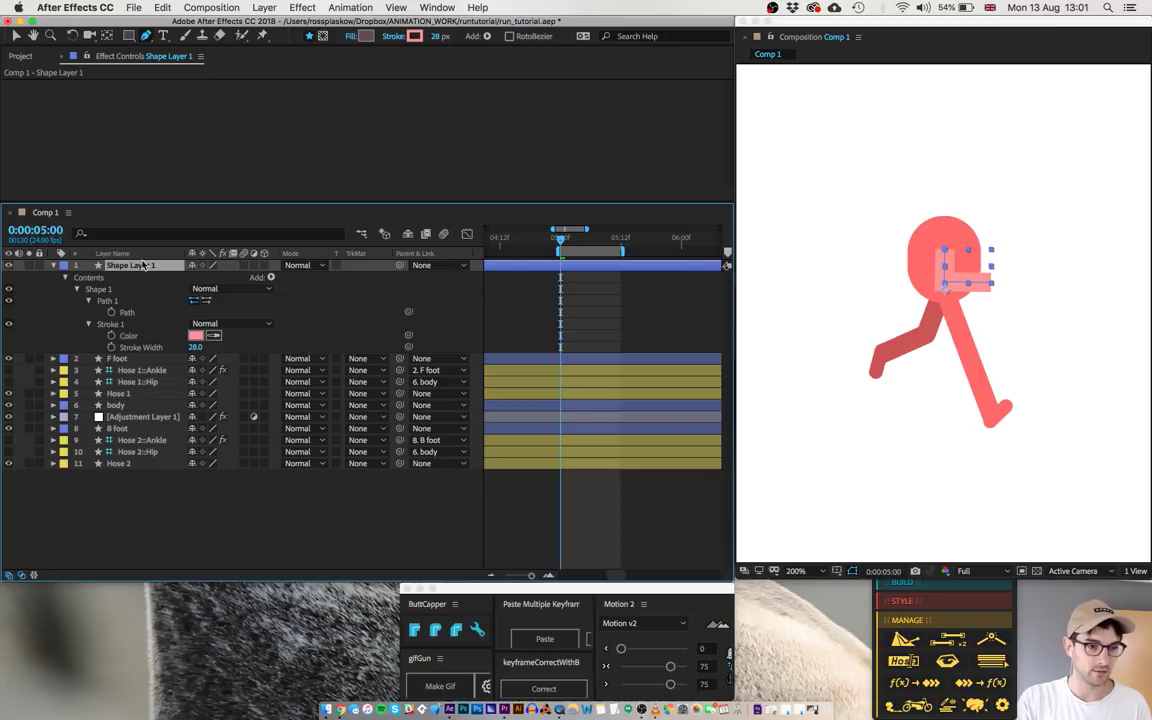
pyautogui.click(436, 631)
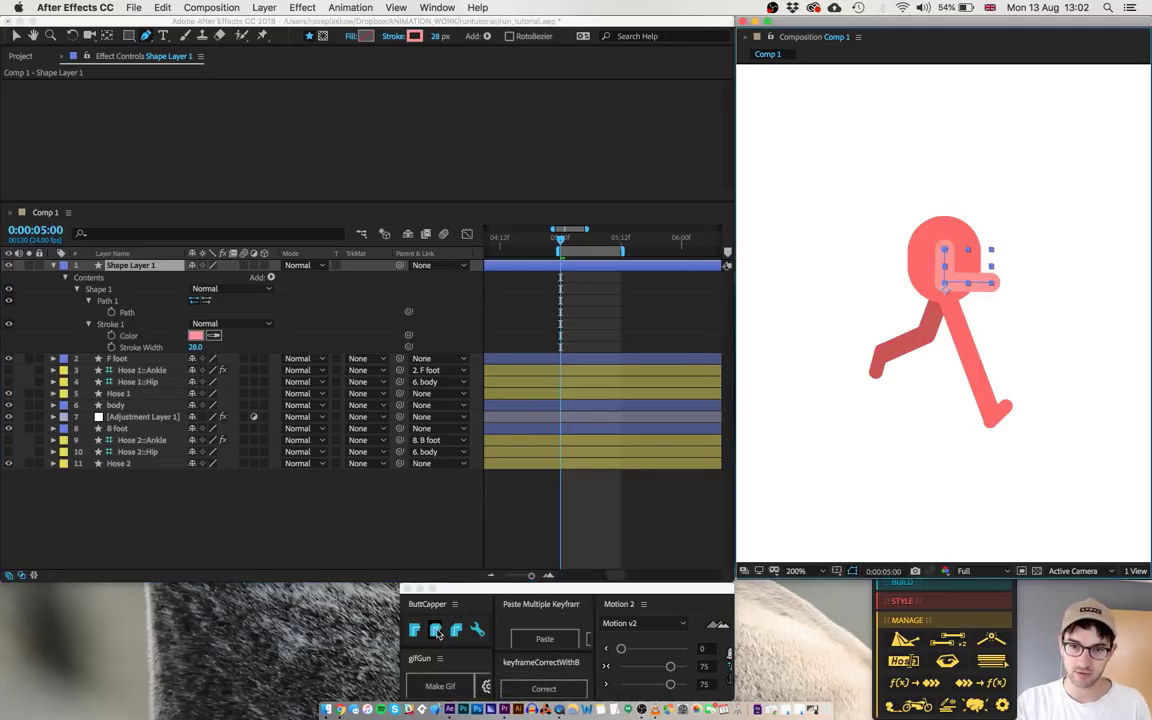
pyautogui.click(944, 289)
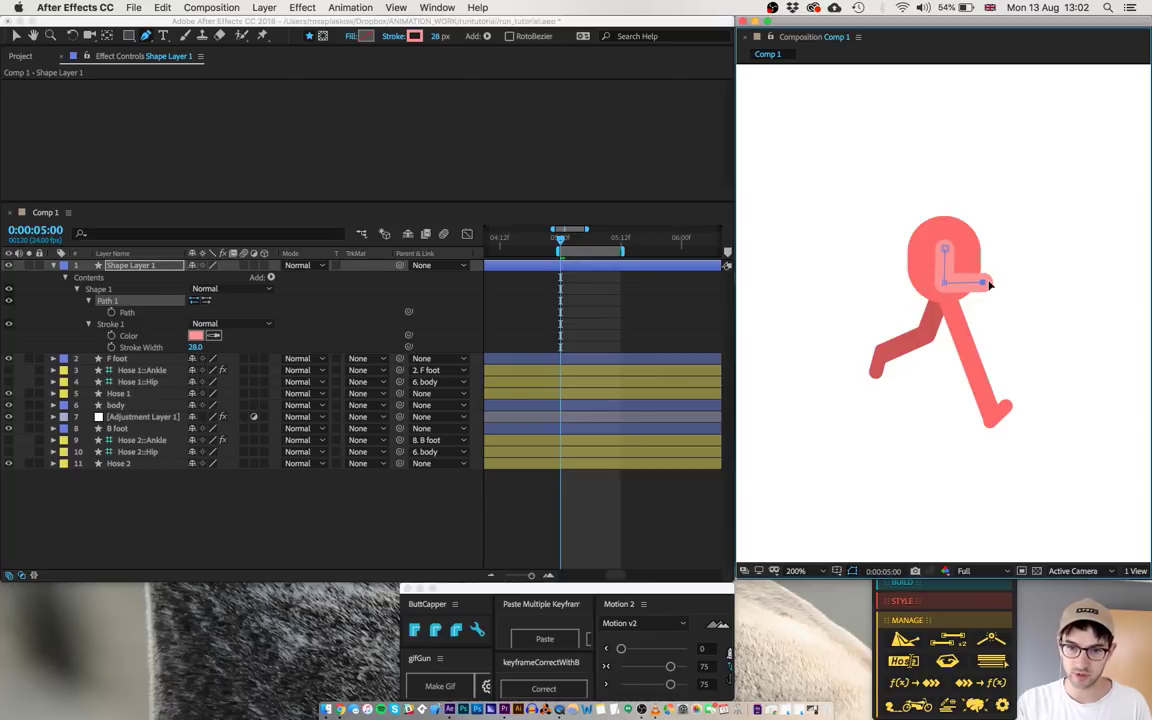
# - Move the arm layer's anchor point to the shoulder end of the arm
pyautogui.click(145, 270)
pyautogui.press('v')
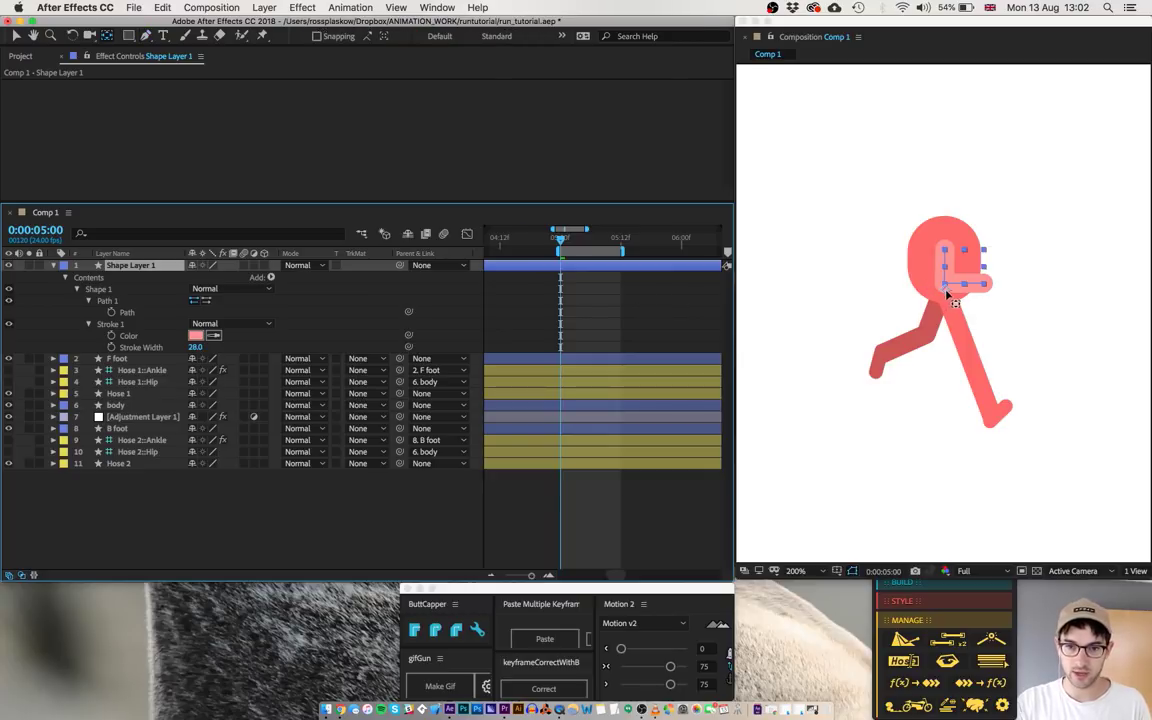
pyautogui.click(948, 293)
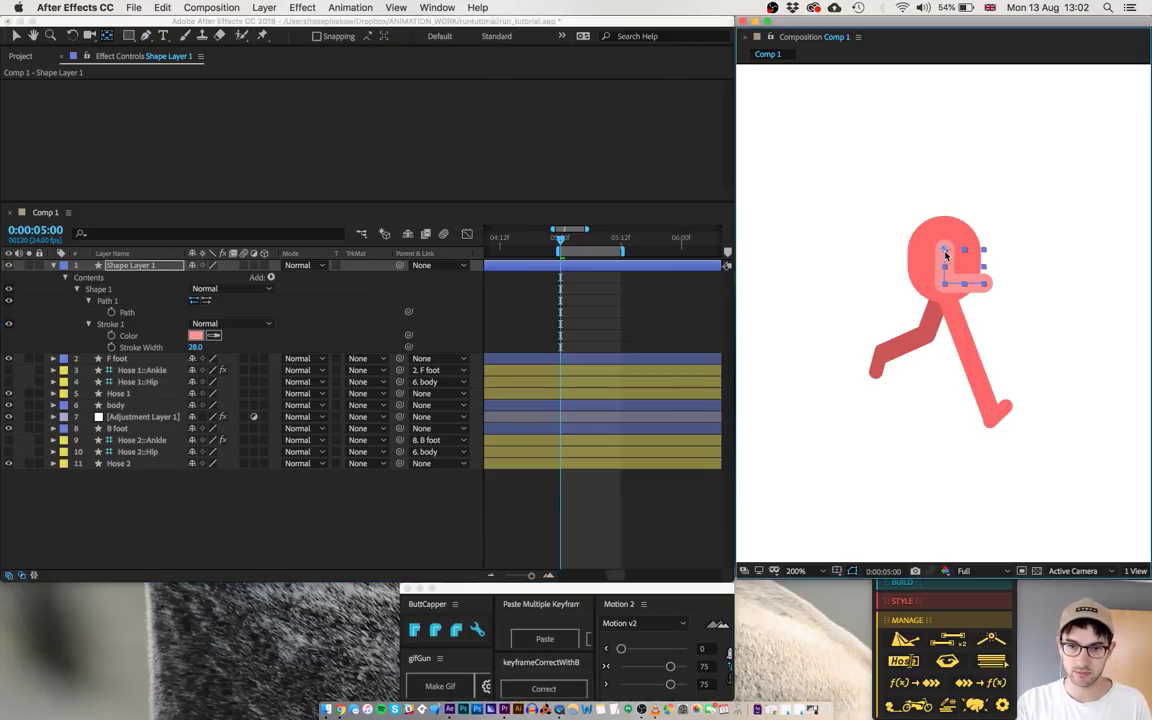
# - Duplicate the arm's shape group and set the duplicate's Stroke Width to 40
pyautogui.click(153, 268)
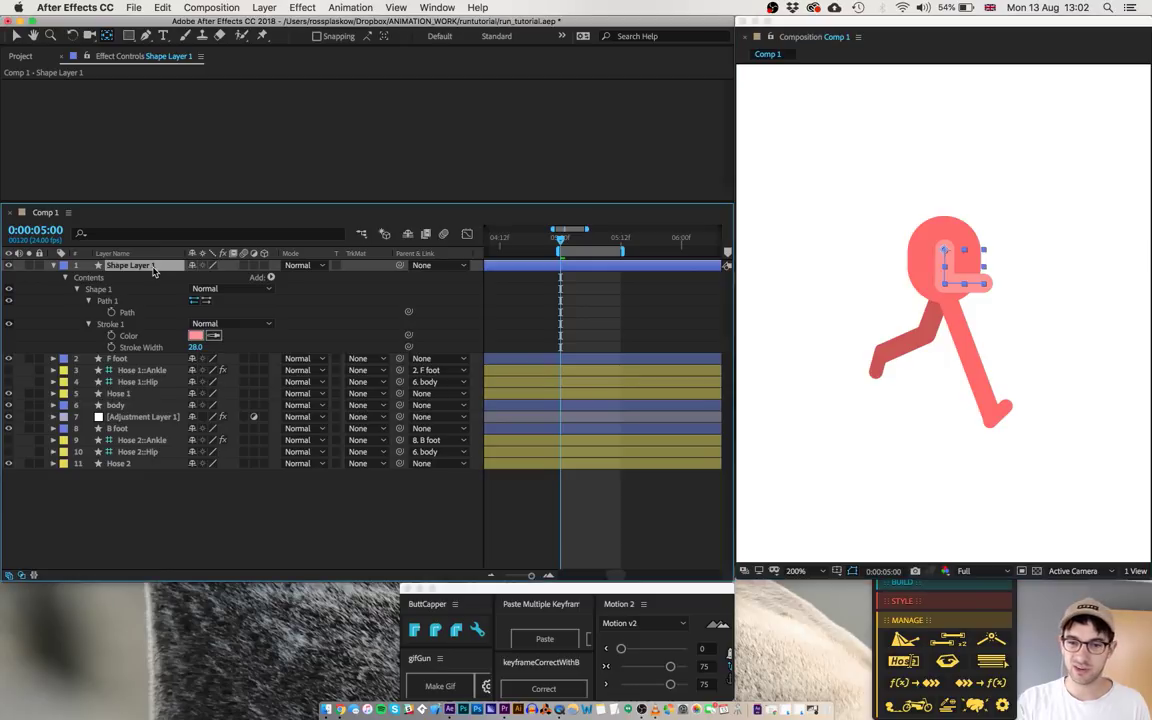
pyautogui.click(99, 289)
pyautogui.press('super+d')
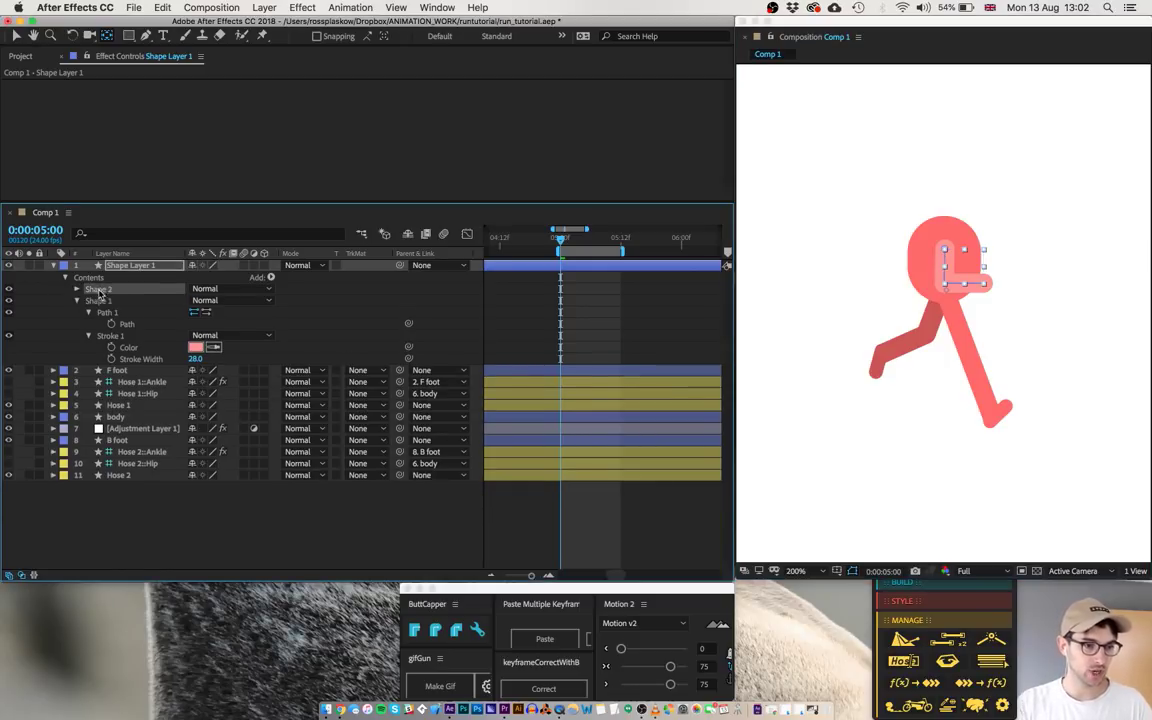
pyautogui.click(77, 289)
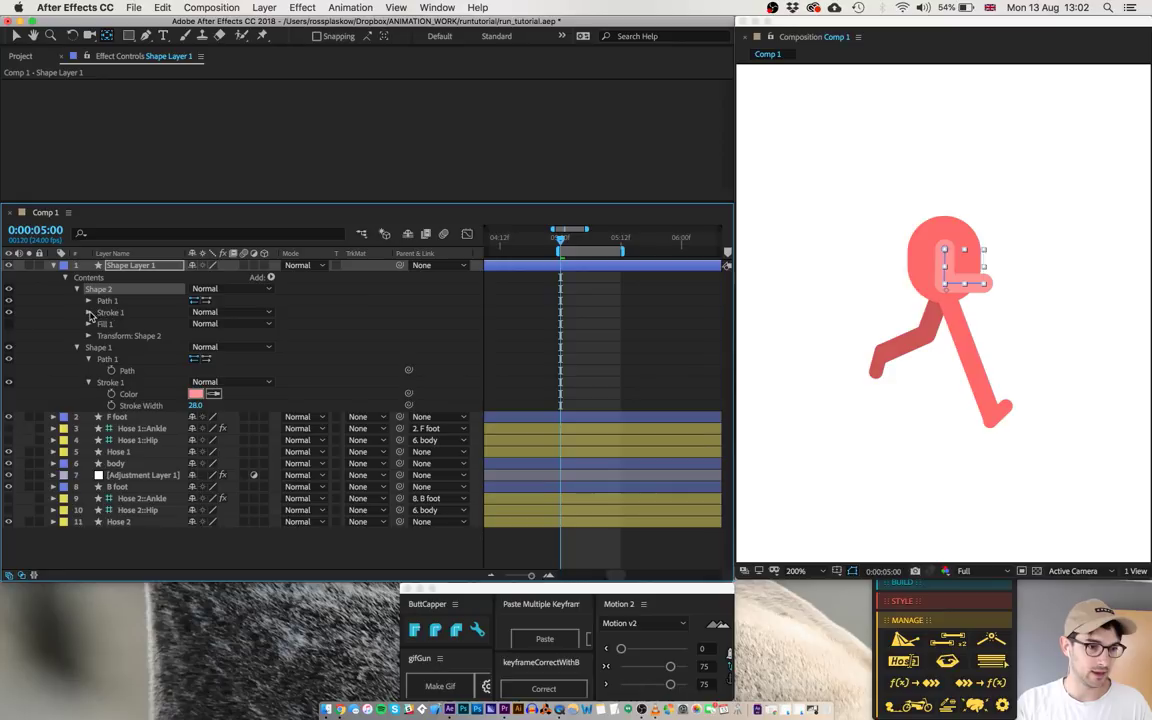
pyautogui.click(88, 312)
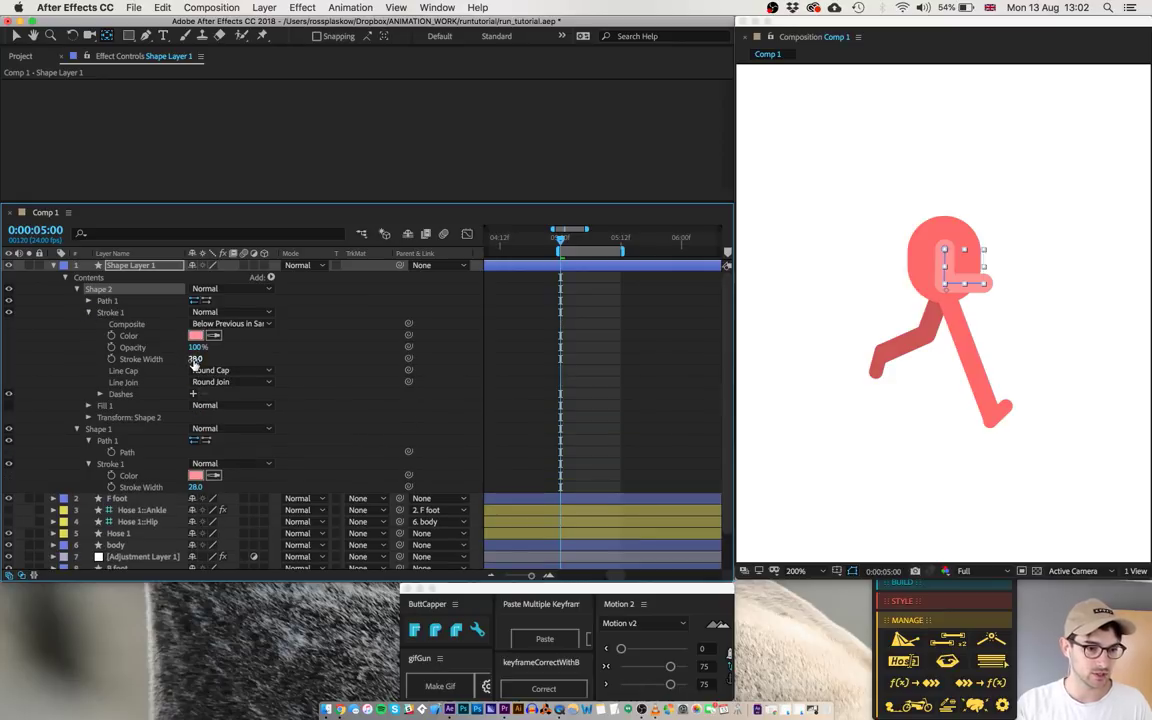
pyautogui.click(194, 362)
pyautogui.hotkey('shift', 'Up')
pyautogui.hotkey('shift', 'Down')
pyautogui.hotkey('shift', 'Up')
# - Add Trim Paths to the duplicated arm shape and set its Start to 99.9% to form a hand
pyautogui.click(116, 301)
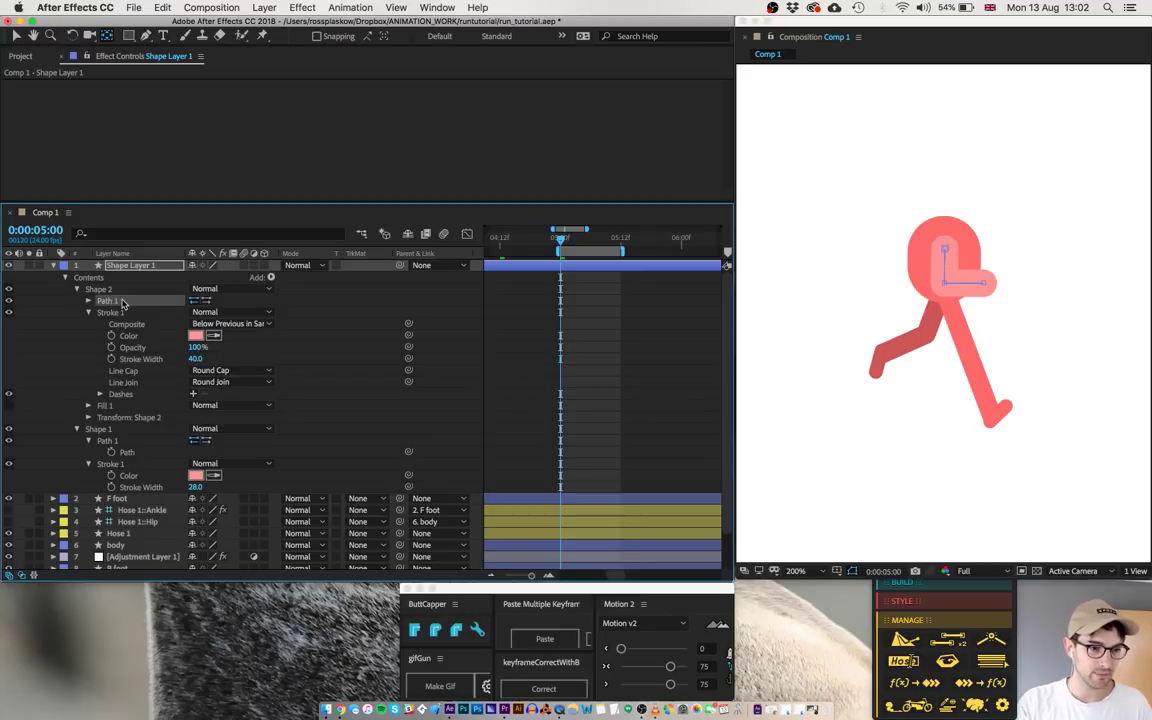
pyautogui.click(268, 277)
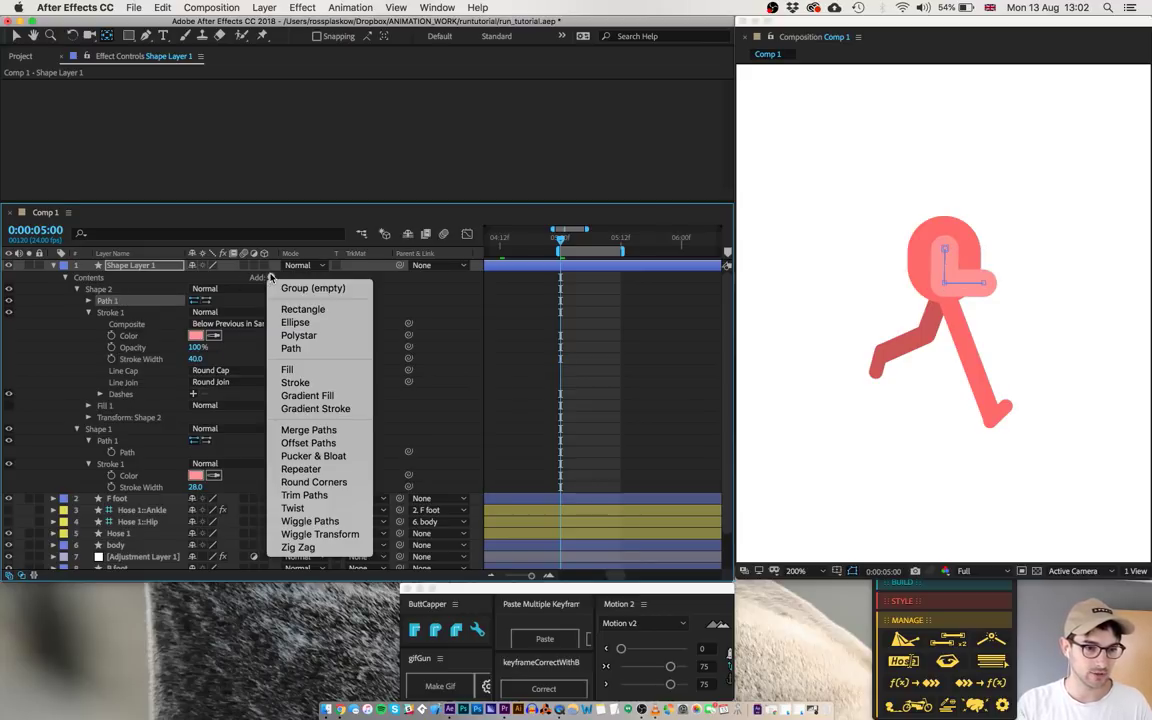
pyautogui.click(304, 495)
pyautogui.click(87, 313)
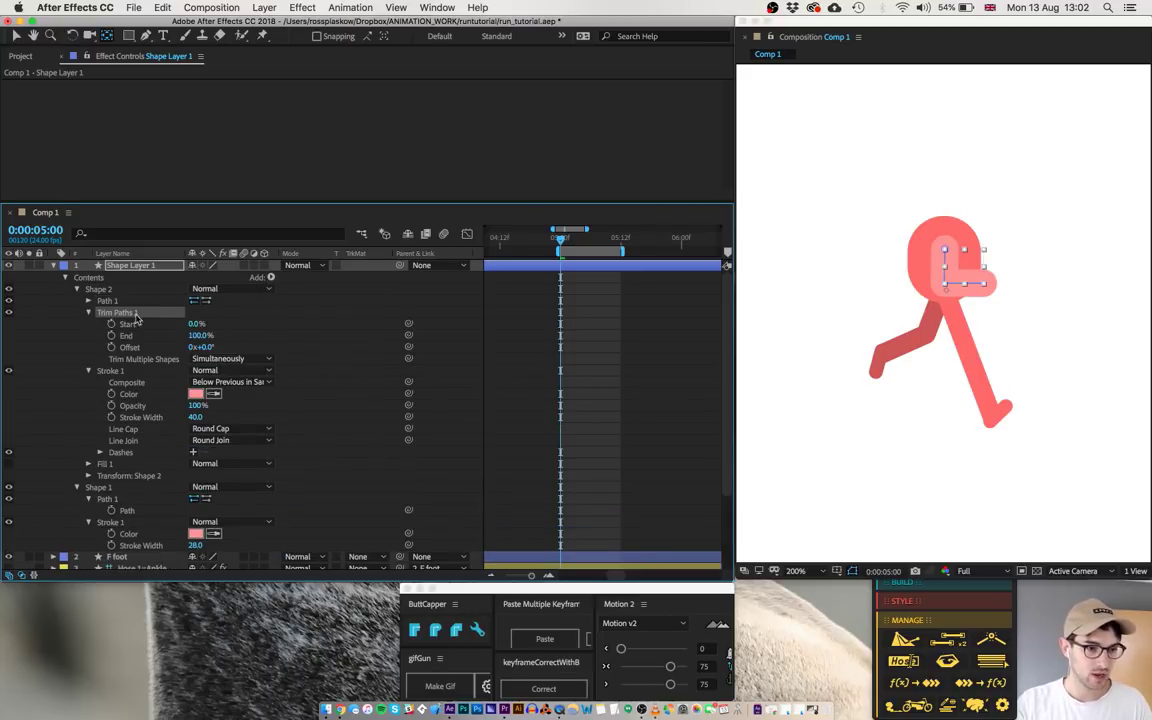
pyautogui.moveTo(197, 324); pyautogui.dragTo(270, 333)
pyautogui.click(198, 326)
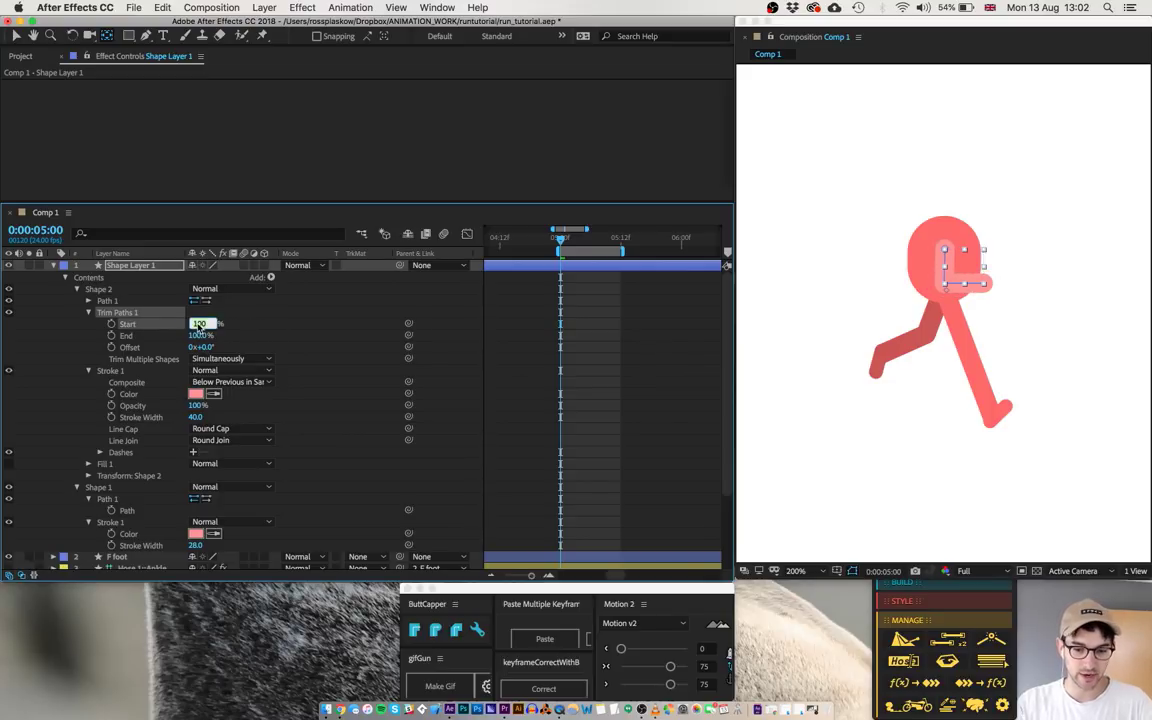
pyautogui.write('99.9')
pyautogui.press('Return')
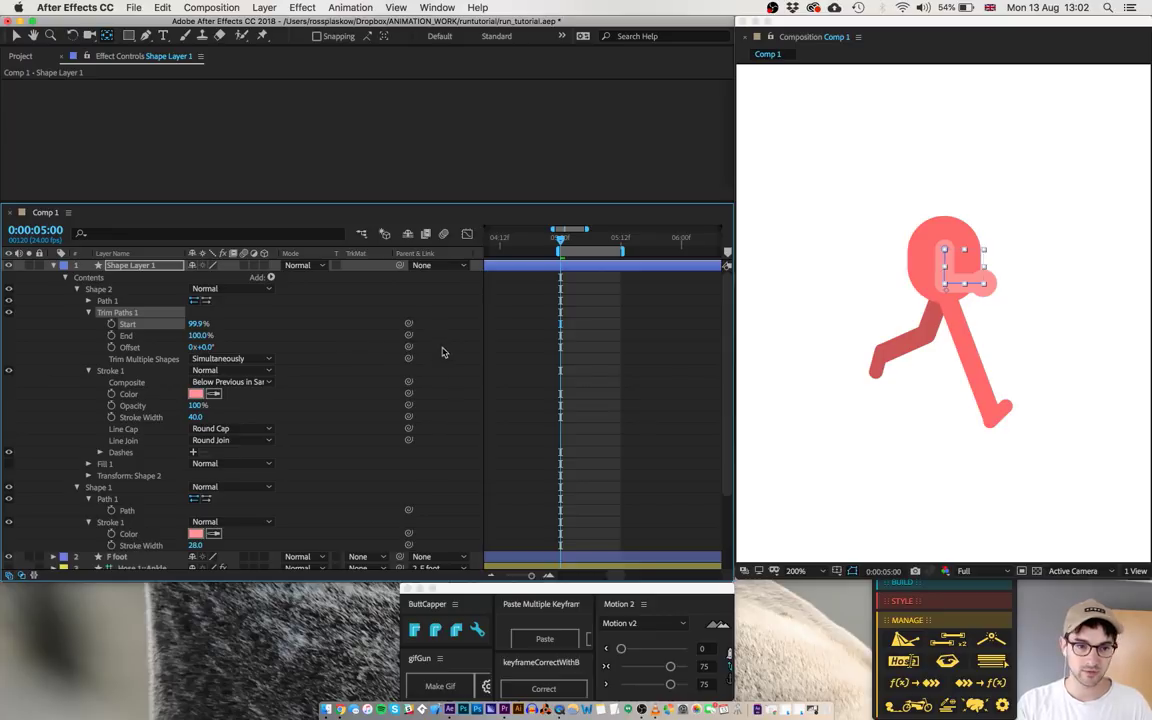
# - Rename the arm's shape layer as F arm and parent it to the body layer
pyautogui.click(499, 382)
pyautogui.press('u')
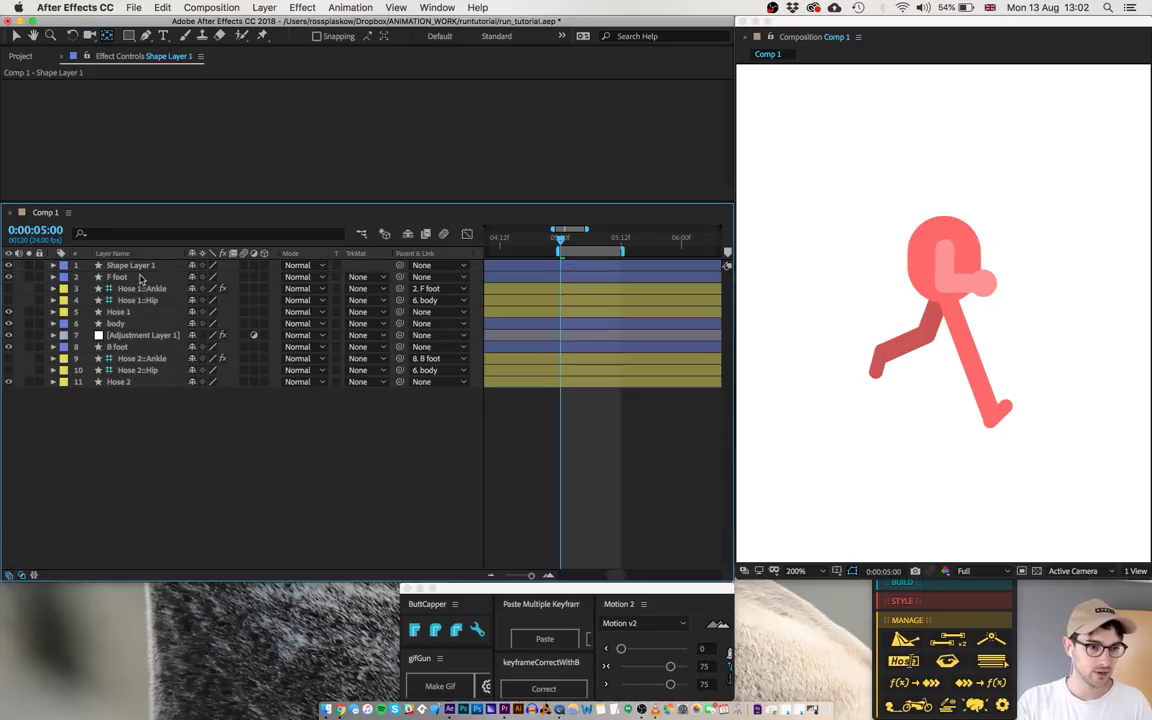
pyautogui.click(130, 265)
pyautogui.press('Return')
pyautogui.write('F')
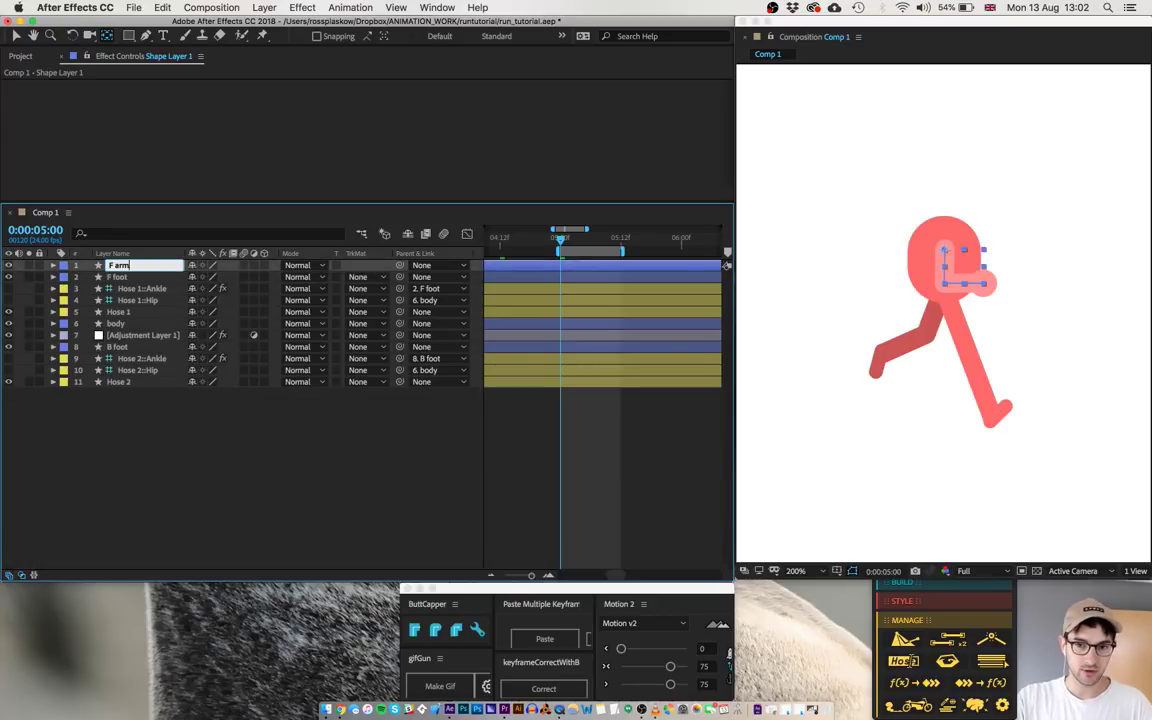
pyautogui.write(' arm')
pyautogui.press('Return')
pyautogui.moveTo(400, 265); pyautogui.dragTo(139, 325)
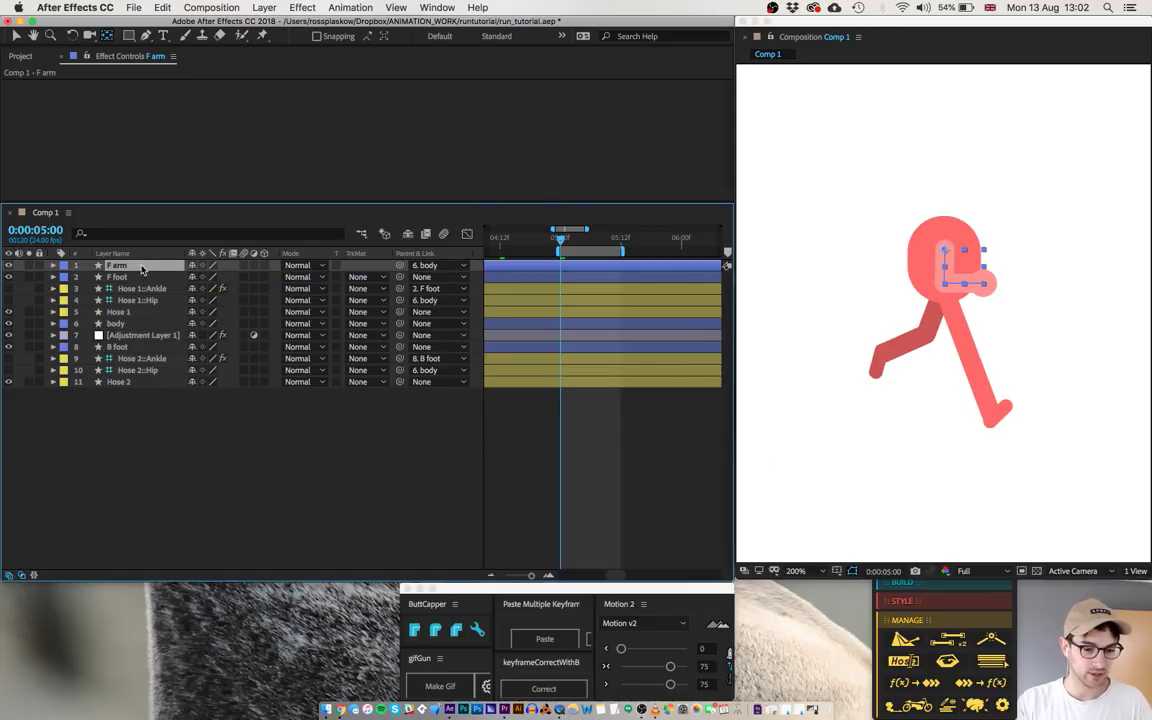
# - Keyframe the F arm layer's Rotation at 0:00:05:00 with a value of 90° to swing the arm backward
pyautogui.press('r')
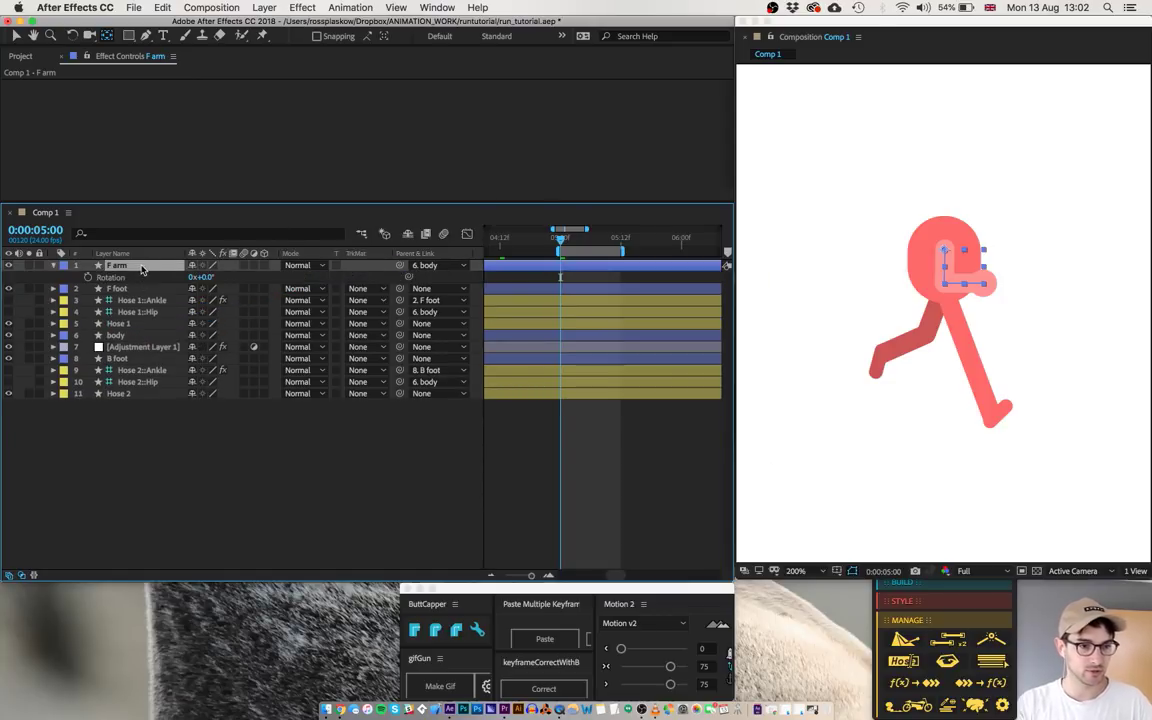
pyautogui.click(87, 277)
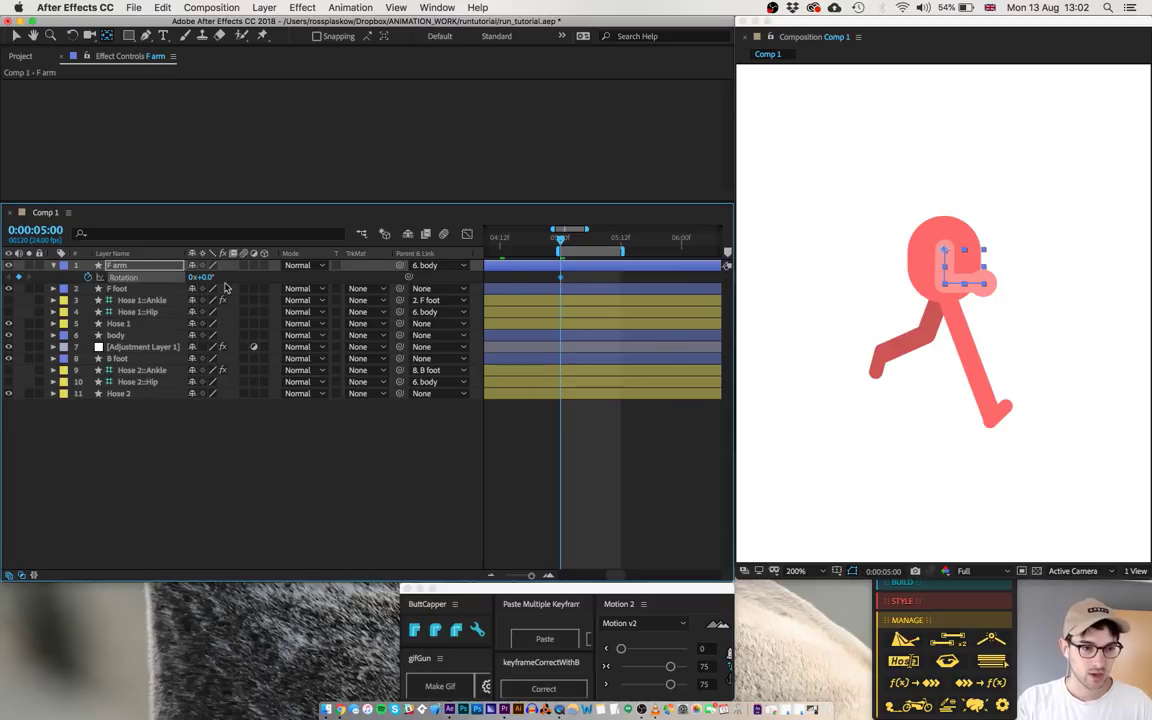
pyautogui.moveTo(200, 277); pyautogui.dragTo(201, 283)
pyautogui.hotkey('shift', 'Up')
pyautogui.hotkey('shift', 'Up')
pyautogui.hotkey('shift', 'Up')
pyautogui.hotkey('shift', 'Up')
pyautogui.hotkey('shift', 'Up')
pyautogui.hotkey('shift', 'Up')
pyautogui.hotkey('shift', 'Up')
pyautogui.hotkey('shift', 'Up')
pyautogui.hotkey('shift', 'Up')
pyautogui.moveTo(985, 372); pyautogui.dragTo(945, 272)
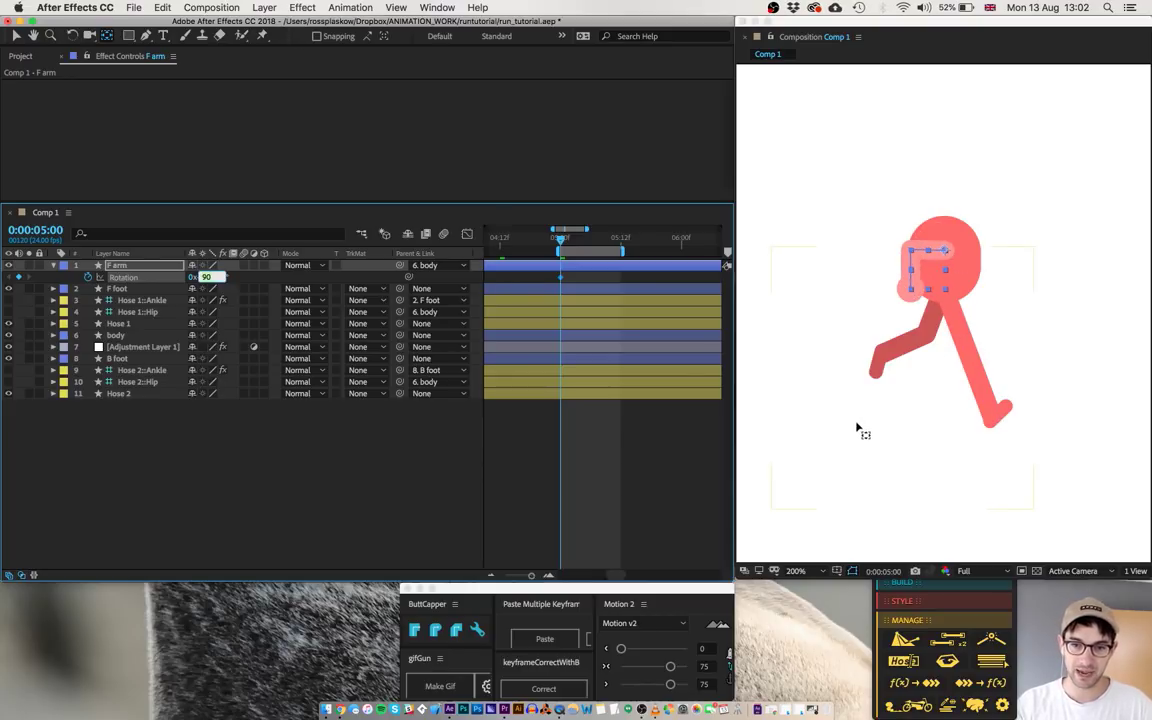
# - Keyframe the F arm's Rotation at -44° at 0:00:05:06 and copy the 90° starting keyframe to 0:00:05:12
pyautogui.click(590, 245)
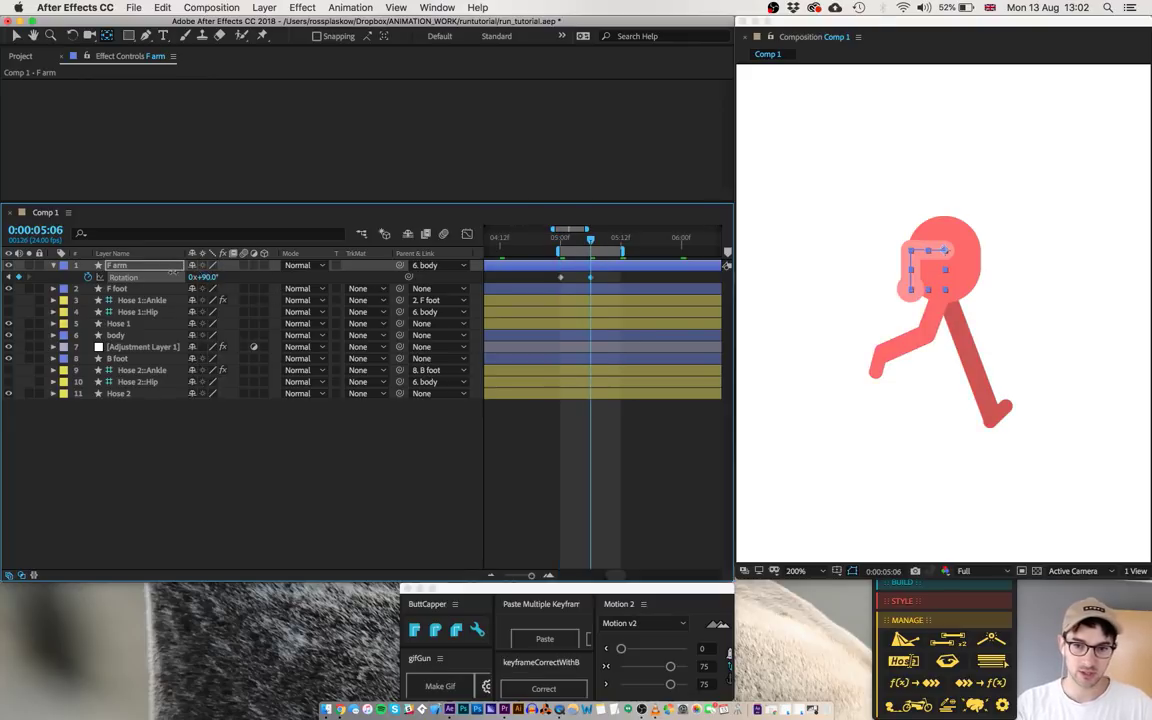
pyautogui.moveTo(160, 272); pyautogui.dragTo(124, 287)
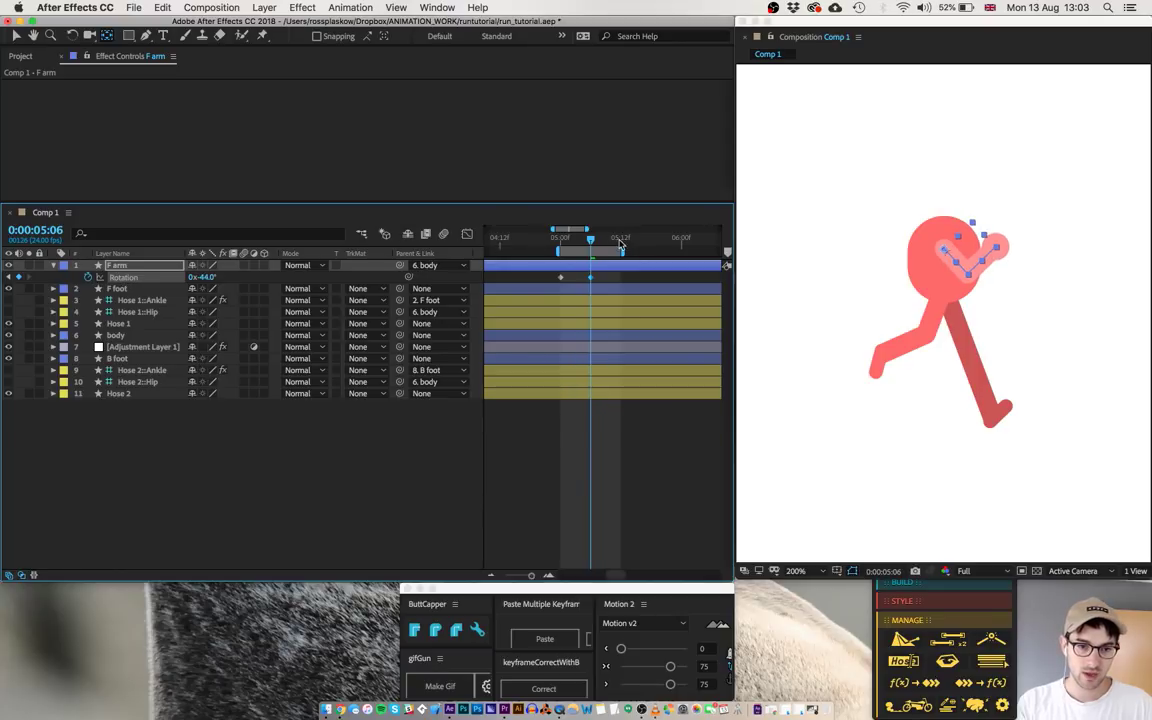
pyautogui.click(619, 240)
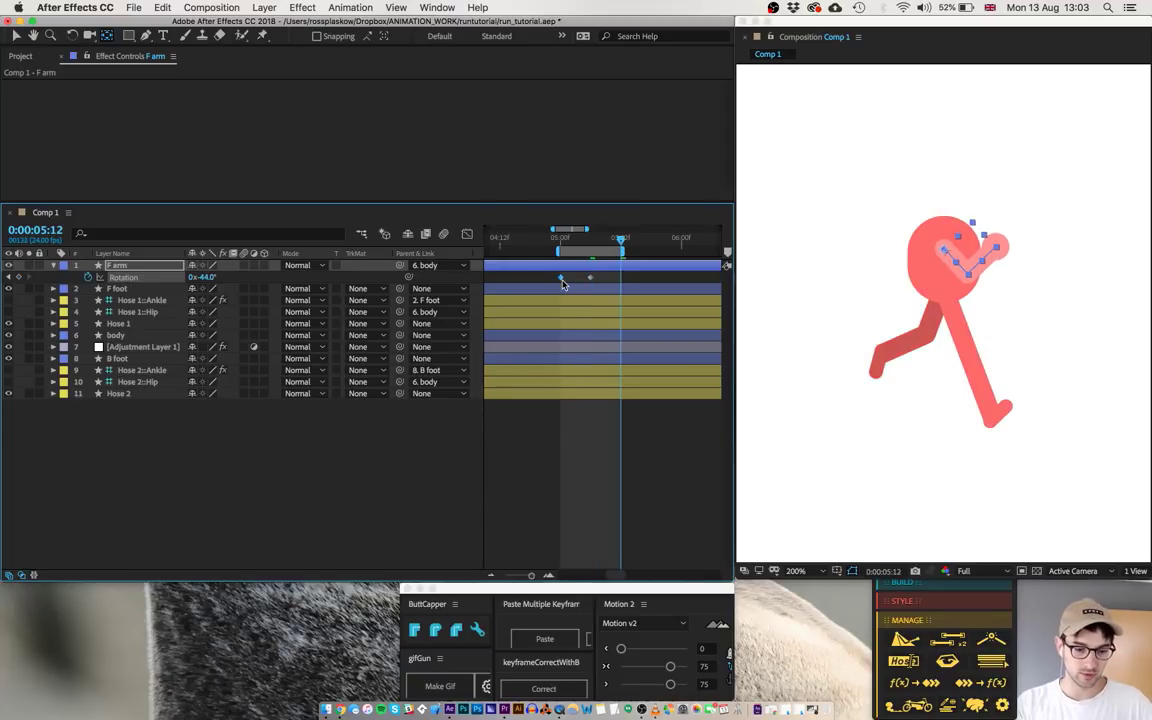
pyautogui.press('super+c')
pyautogui.press('super+v')
# - Ease all three F arm Rotation keyframes at 75 with Motion 2 and preview the arm swing
pyautogui.moveTo(541, 275); pyautogui.dragTo(644, 292)
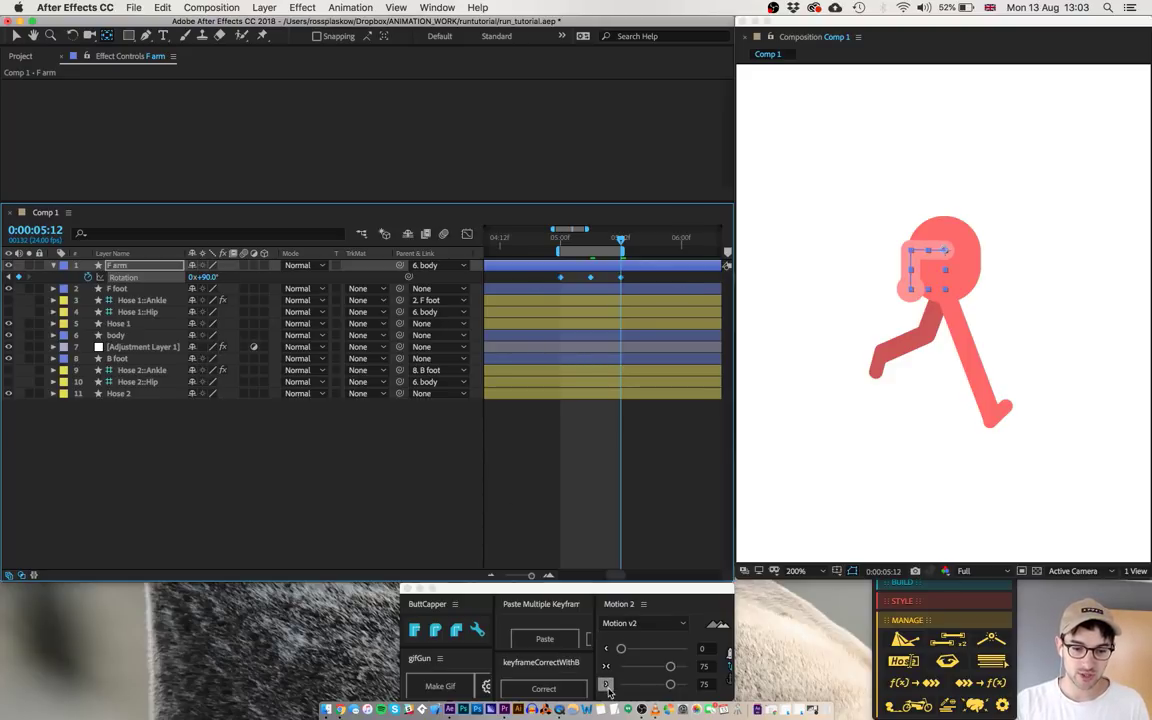
pyautogui.moveTo(671, 686); pyautogui.dragTo(673, 688)
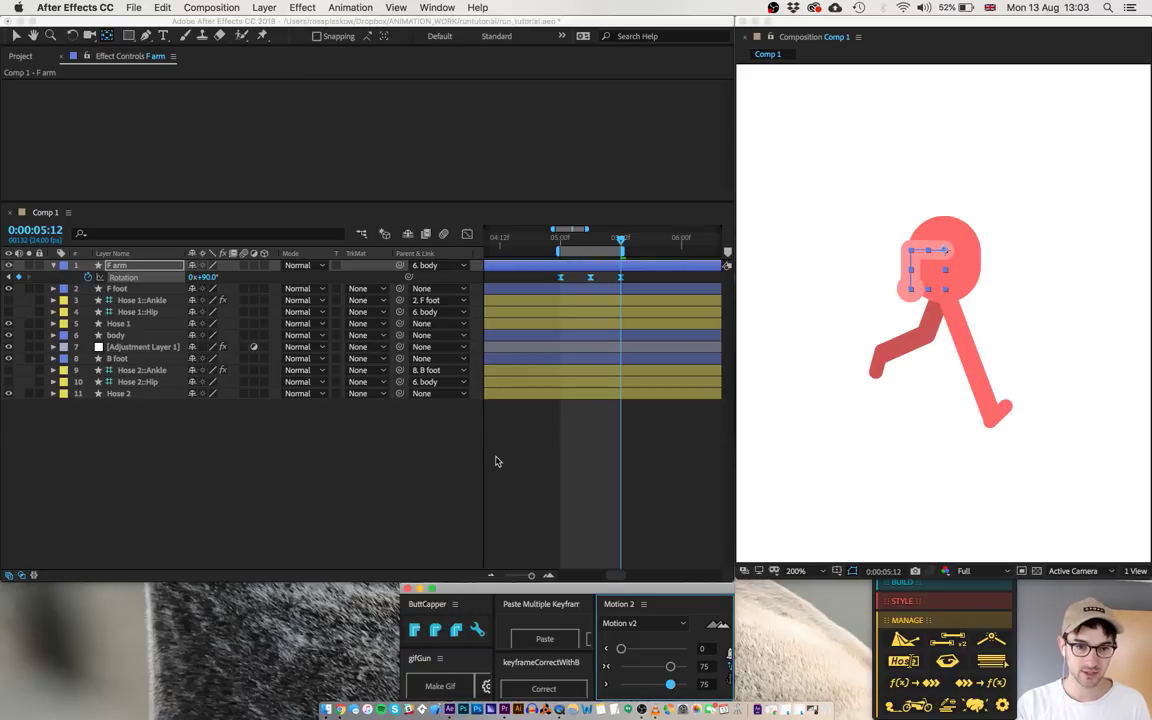
pyautogui.click(398, 484)
pyautogui.press('space')
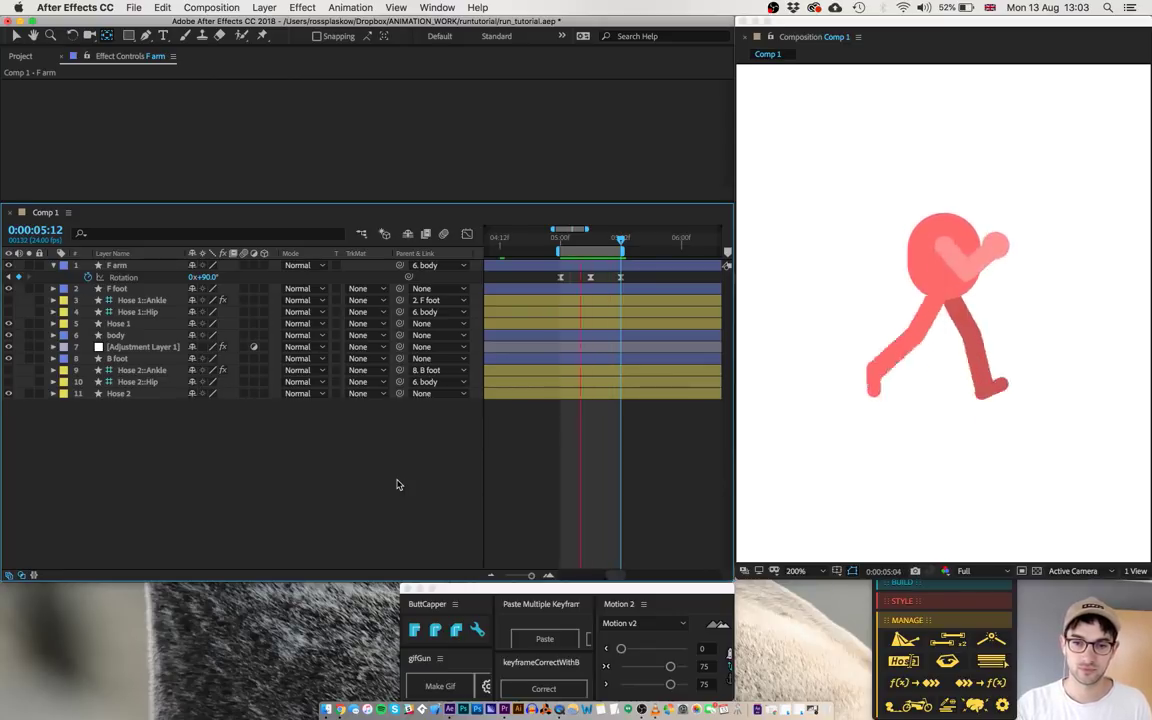
pyautogui.press('space')
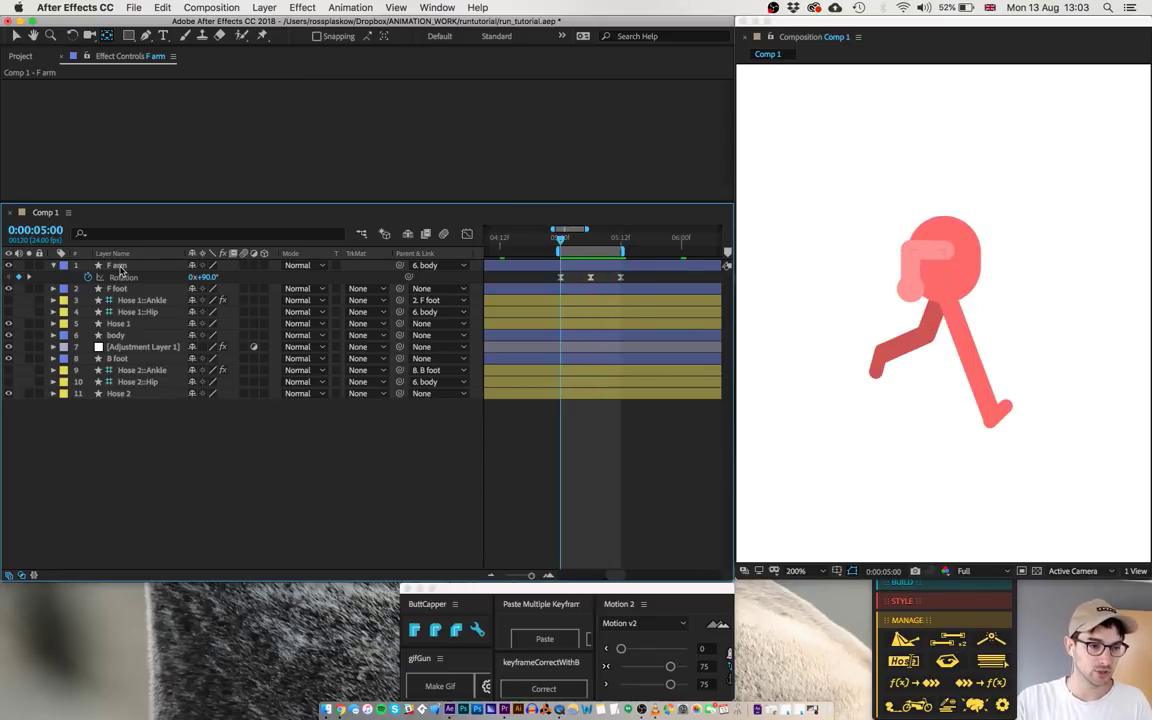
# - Add Position keyframes to the F arm at 0:00:05:00, 0:00:05:06 and 0:00:05:12, matching the Rotation keyframes
pyautogui.click(118, 265)
pyautogui.press('p')
pyautogui.click(89, 279)
pyautogui.press('u')
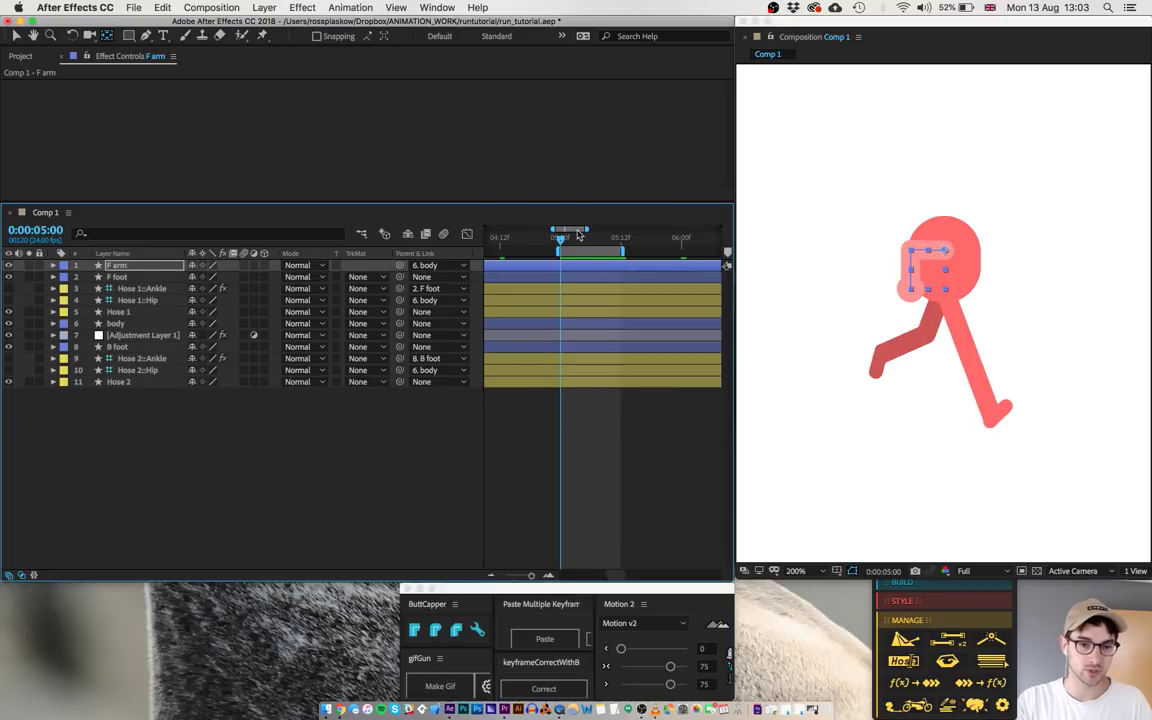
pyautogui.press('u')
pyautogui.click(590, 240)
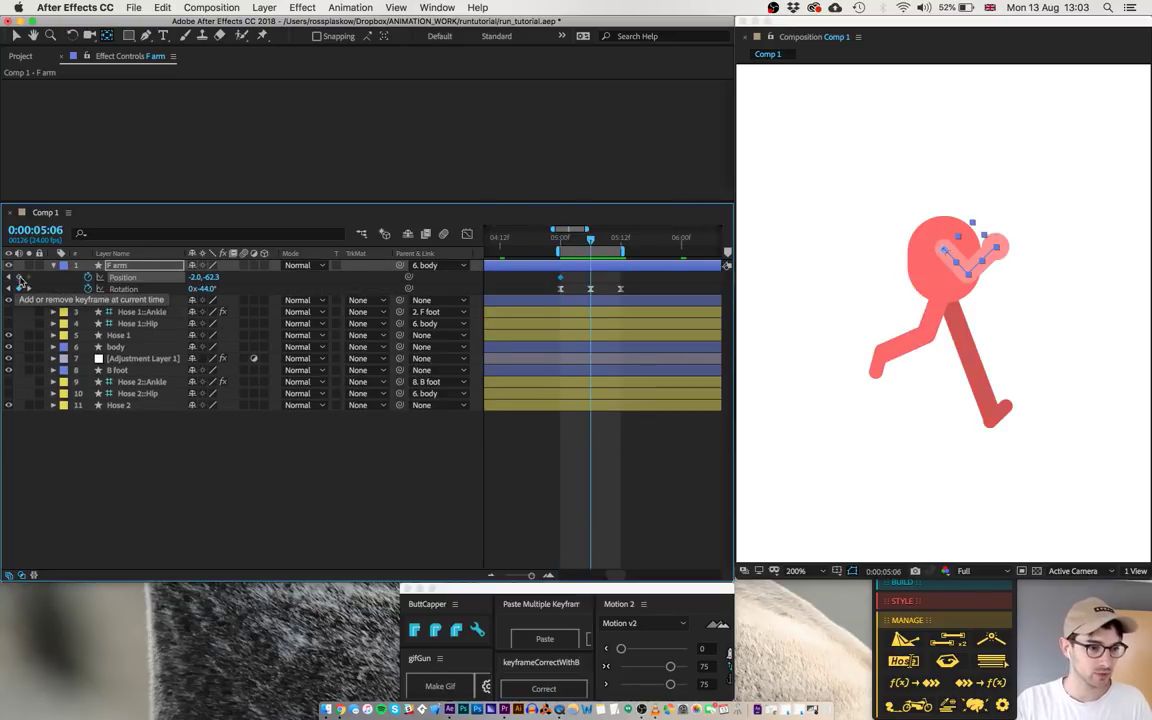
pyautogui.click(18, 277)
pyautogui.click(25, 289)
pyautogui.click(18, 277)
pyautogui.moveTo(550, 283); pyautogui.dragTo(639, 272)
# - Shift the F arm's X position to -26 at the first and last keyframes and to 8 at the middle keyframe
pyautogui.click(560, 239)
pyautogui.click(549, 284)
pyautogui.click(560, 278)
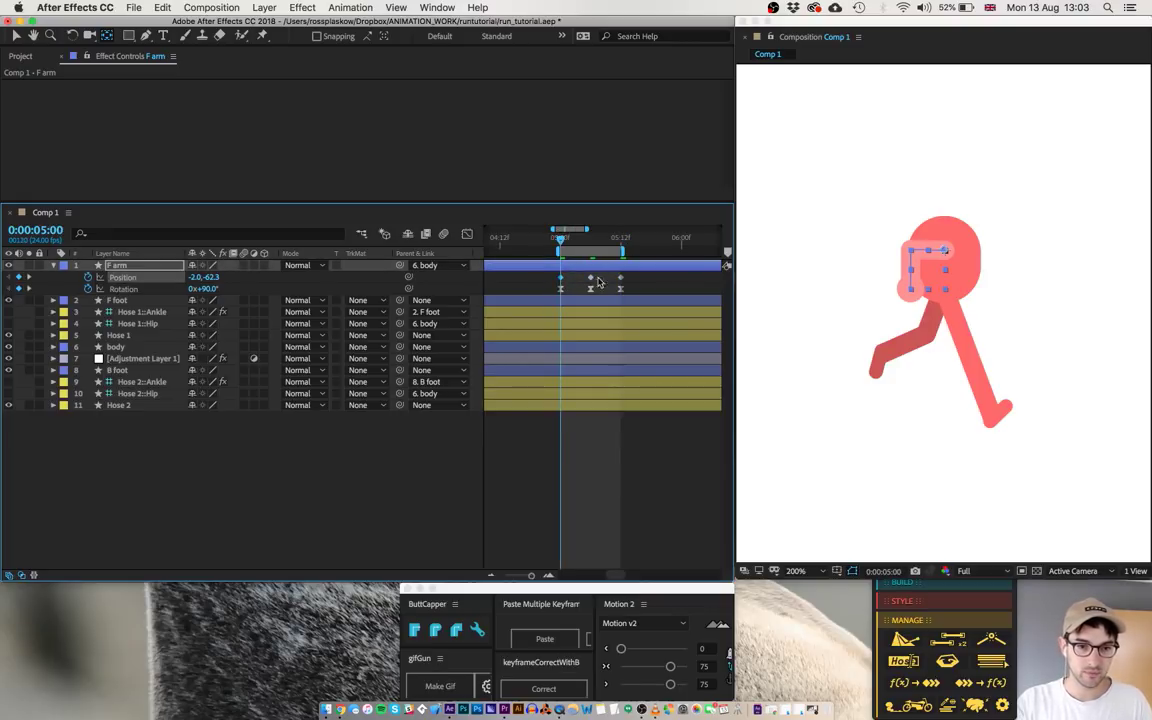
pyautogui.hotkey('shift', 'Left')
pyautogui.hotkey('shift', 'Left')
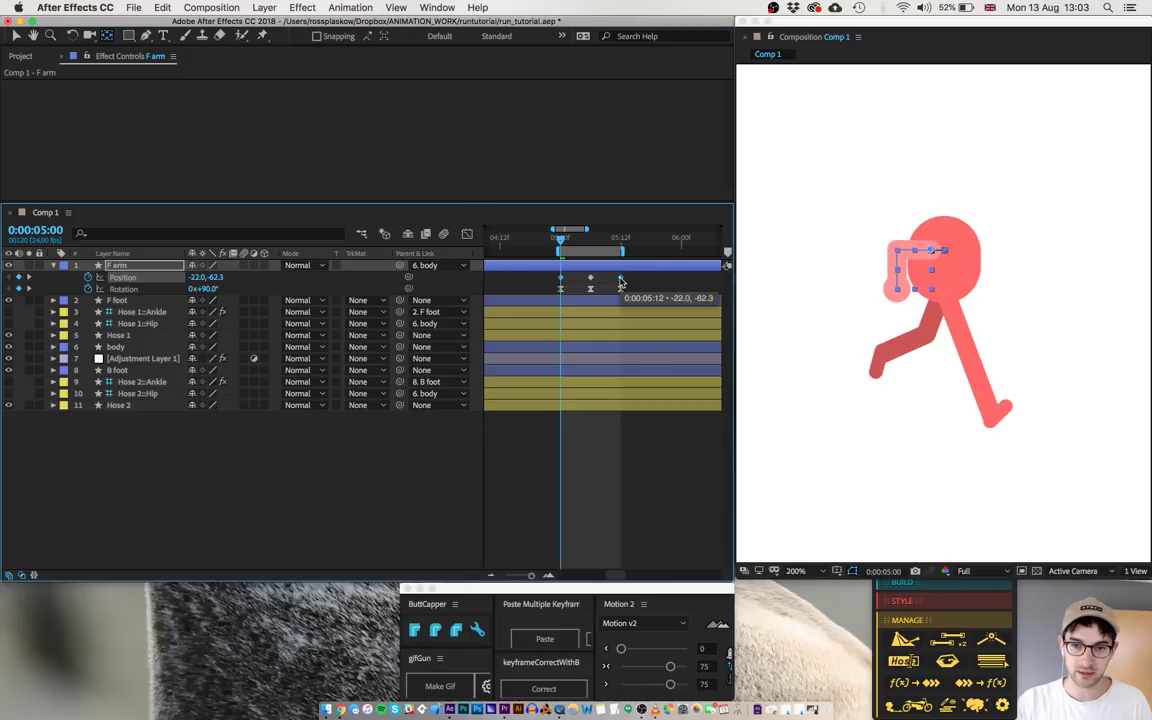
pyautogui.press('Left')
pyautogui.press('Left')
pyautogui.press('Left')
pyautogui.press('Left')
pyautogui.click(591, 242)
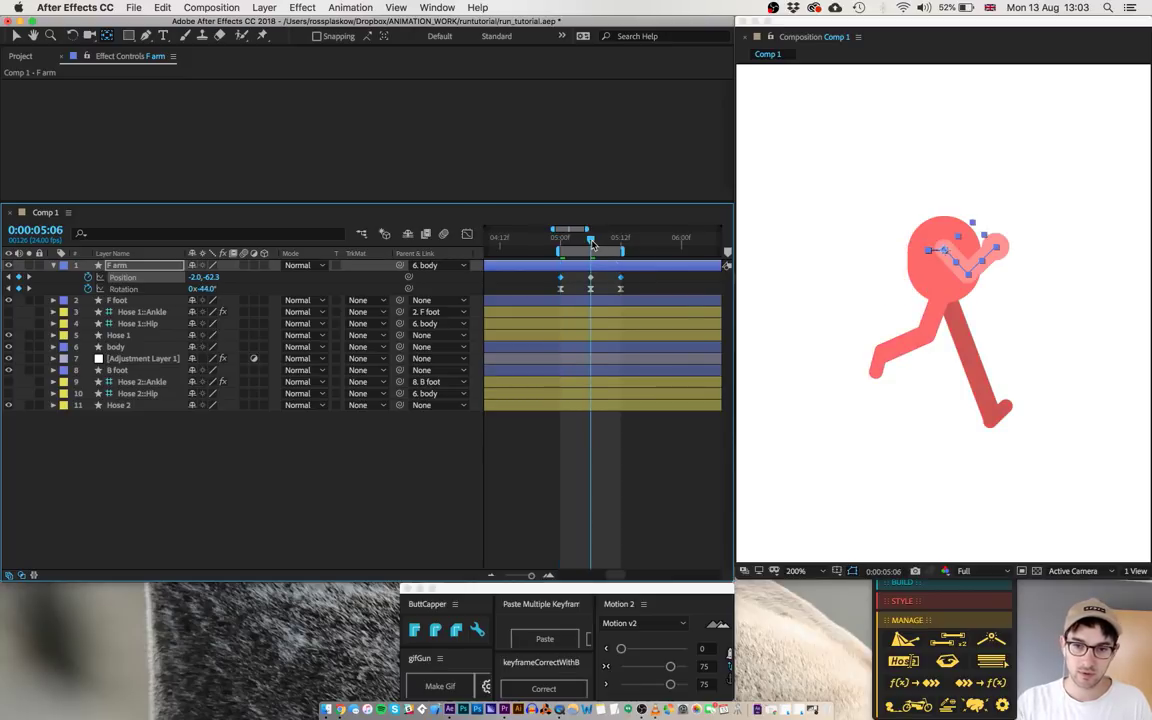
pyautogui.hotkey('shift', 'Right')
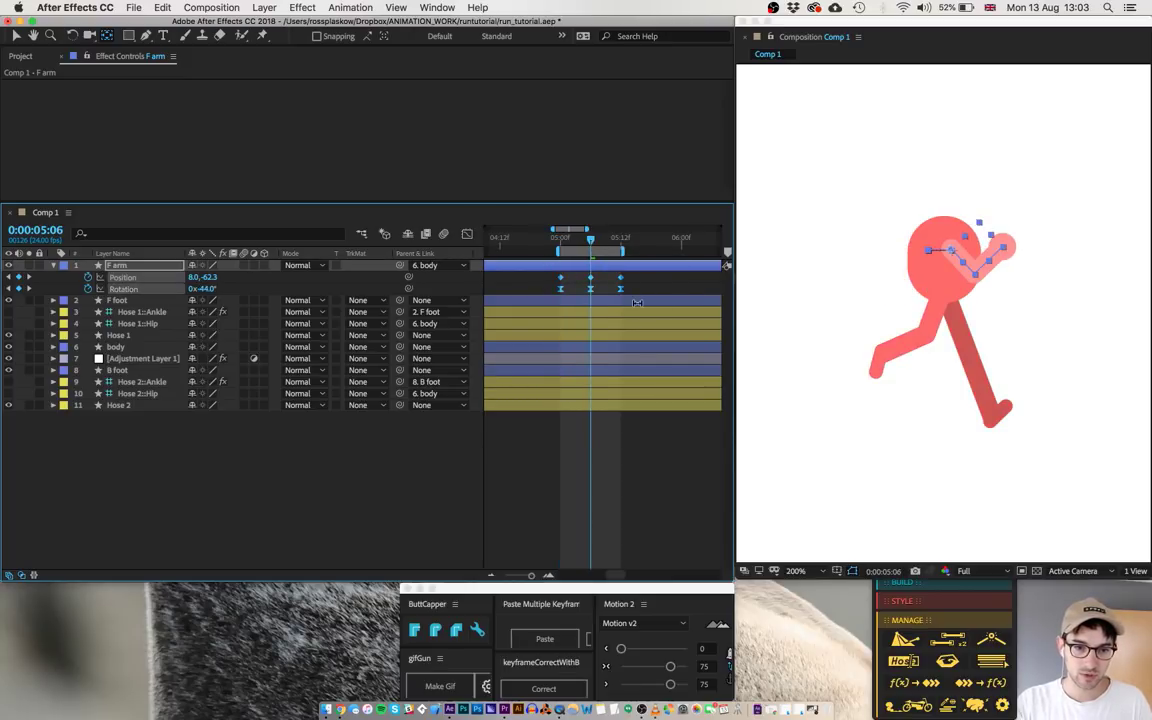
# - Ease the F arm's Position and Rotation keyframes at 75 with Motion 2 and play the run cycle
pyautogui.click(671, 686)
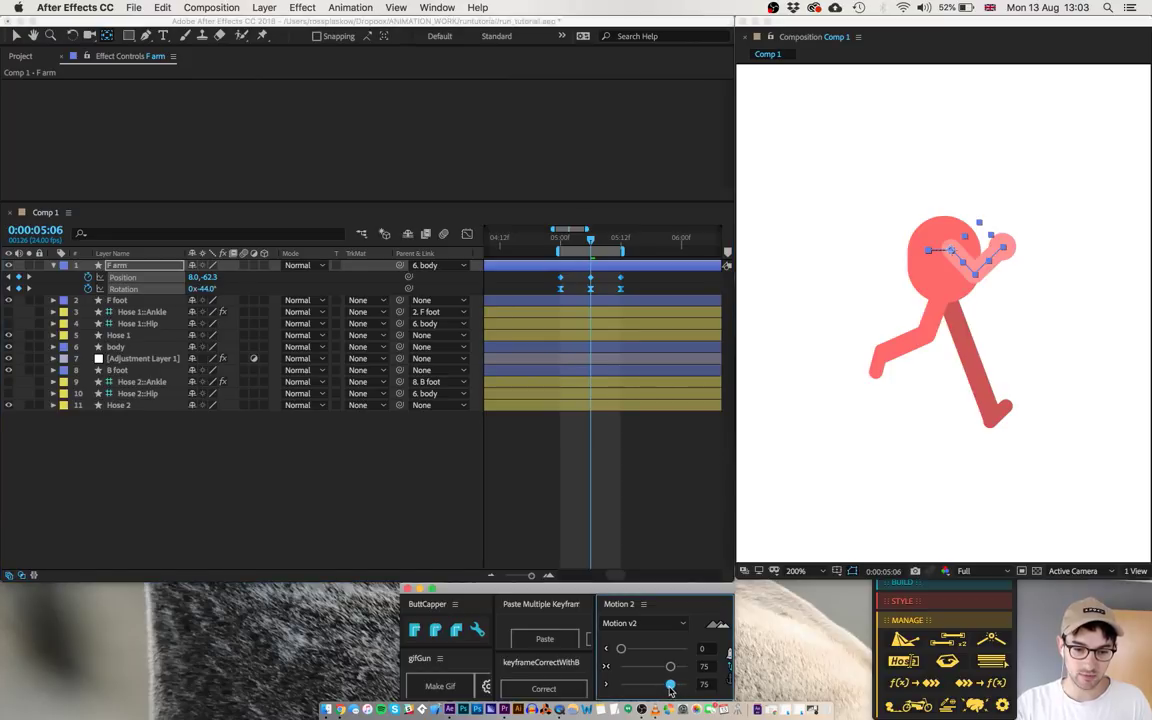
pyautogui.click(296, 457)
pyautogui.press('space')
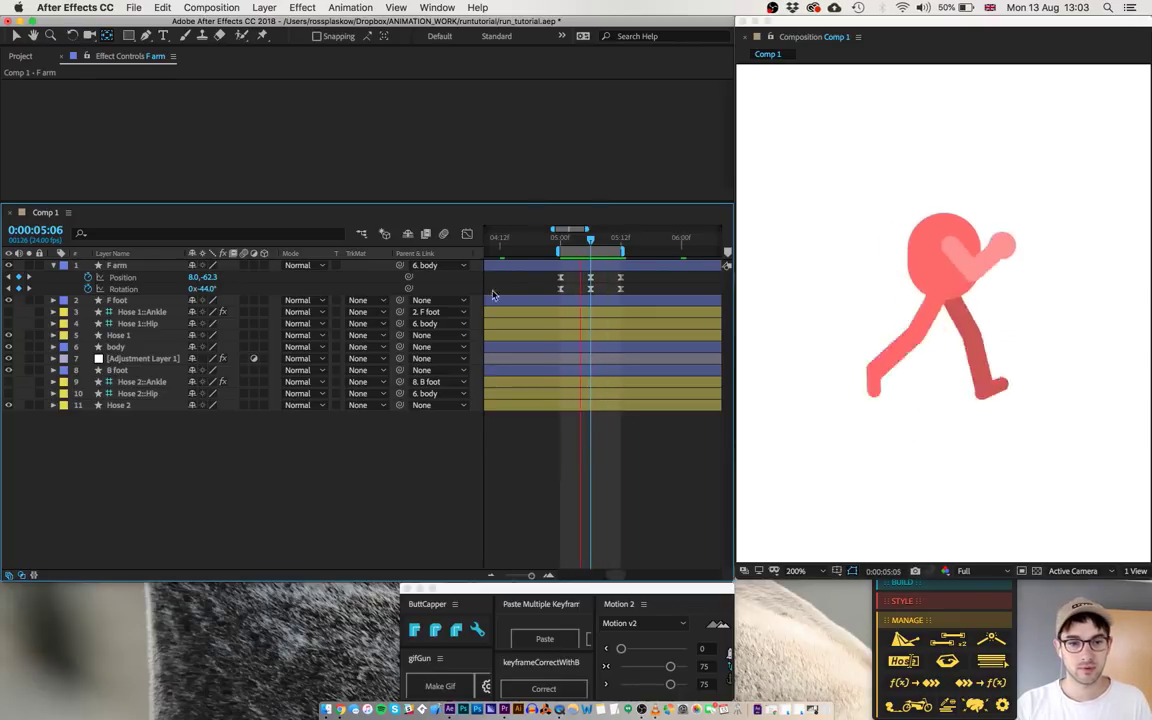
# - Try offsetting the F arm's keyframes one frame earlier and one frame later while the cycle plays
pyautogui.press('space')
pyautogui.hotkey('alt', 'Left')
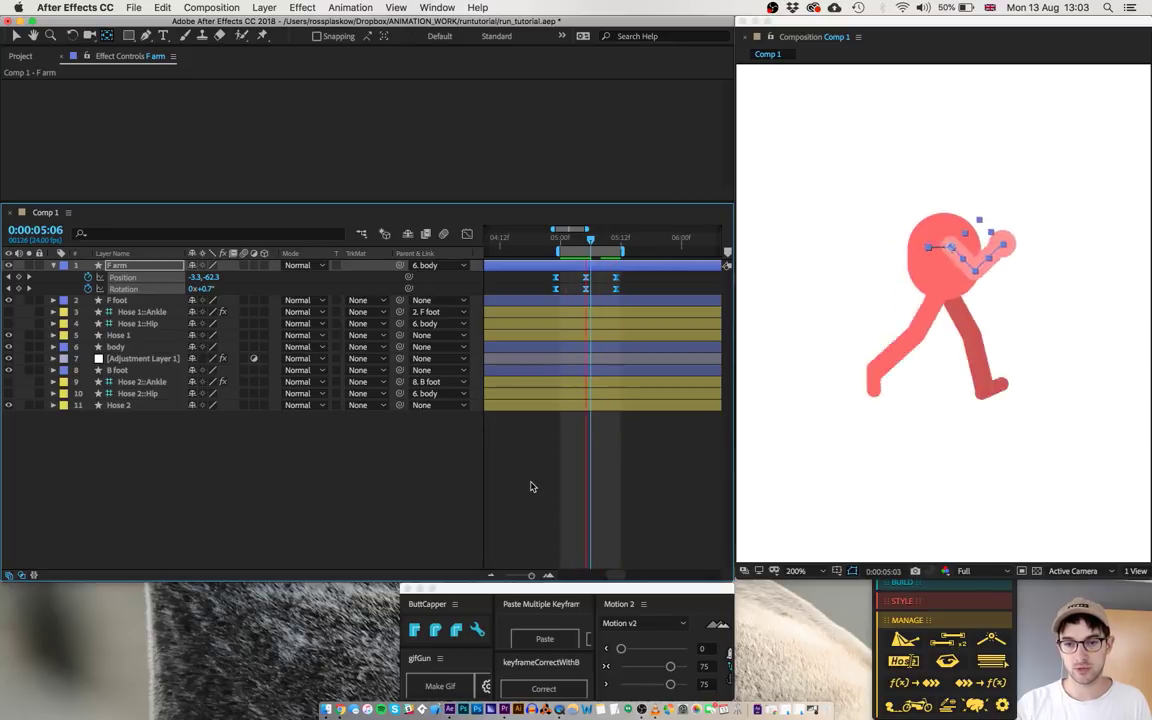
pyautogui.hotkey('alt', 'Right')
pyautogui.hotkey('alt', 'Right')
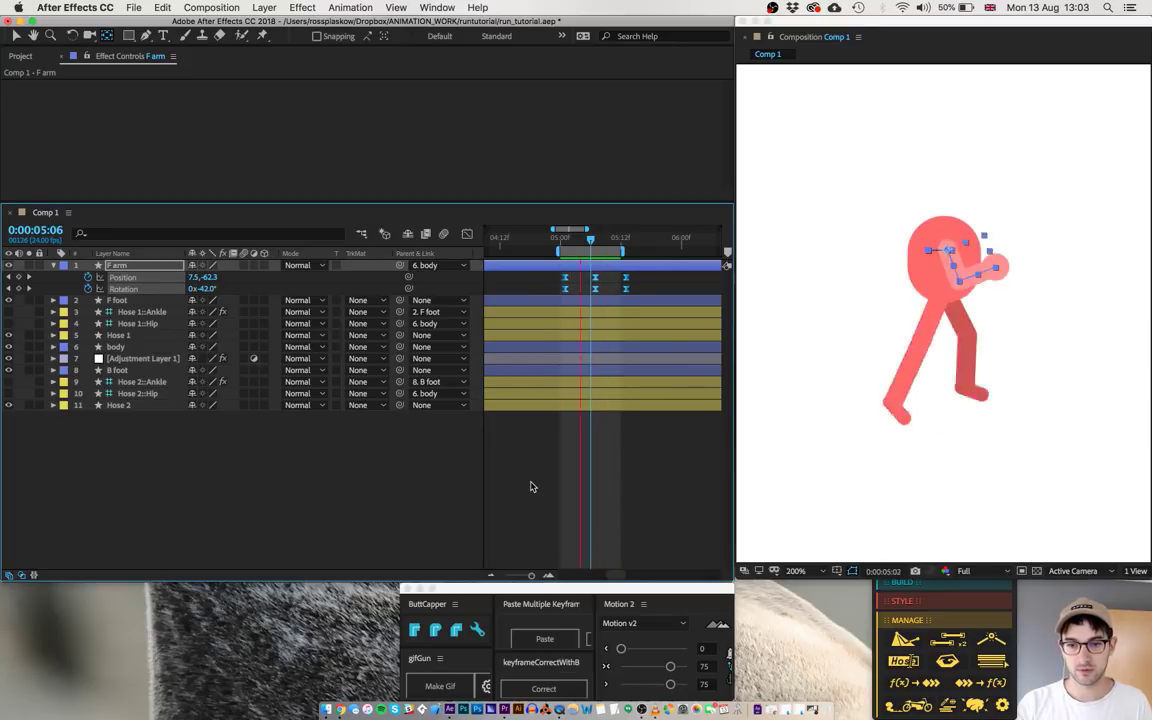
pyautogui.hotkey('alt', 'Left')
pyautogui.click(531, 486)
# - Duplicate the F arm layer and send the copy to the bottom of the layer stack as the back arm
pyautogui.press('u')
pyautogui.click(146, 276)
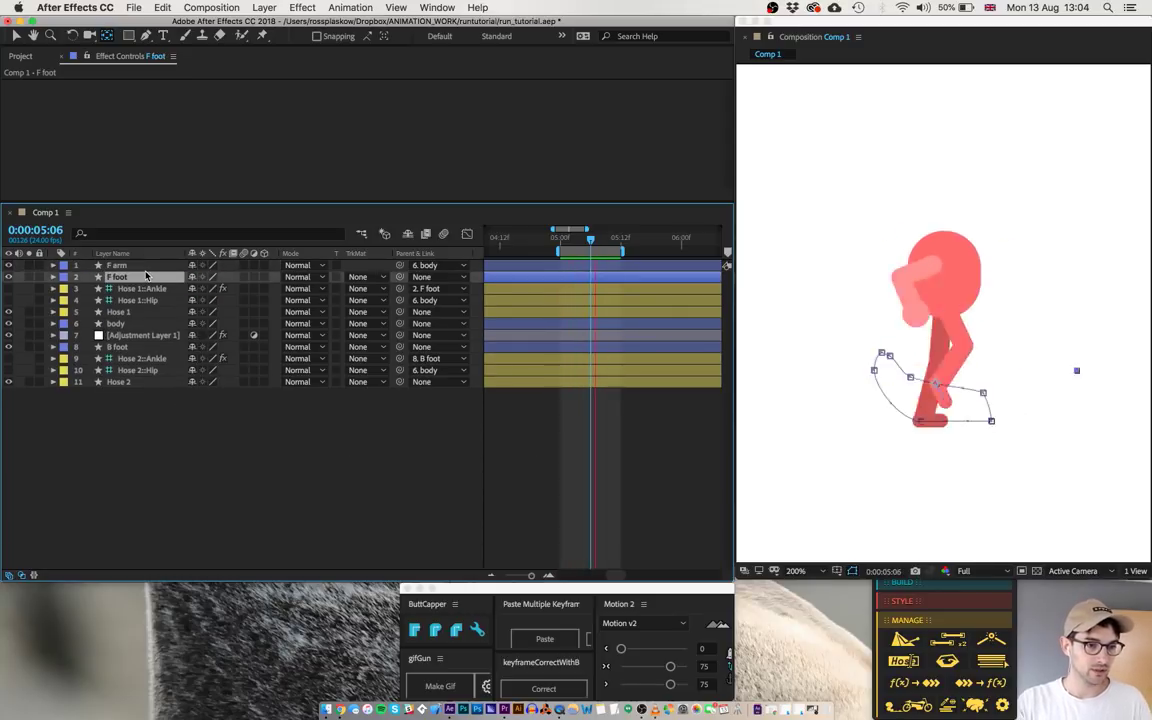
pyautogui.hotkey('ctrl', 'Up')
pyautogui.hotkey('ctrl', 'd')
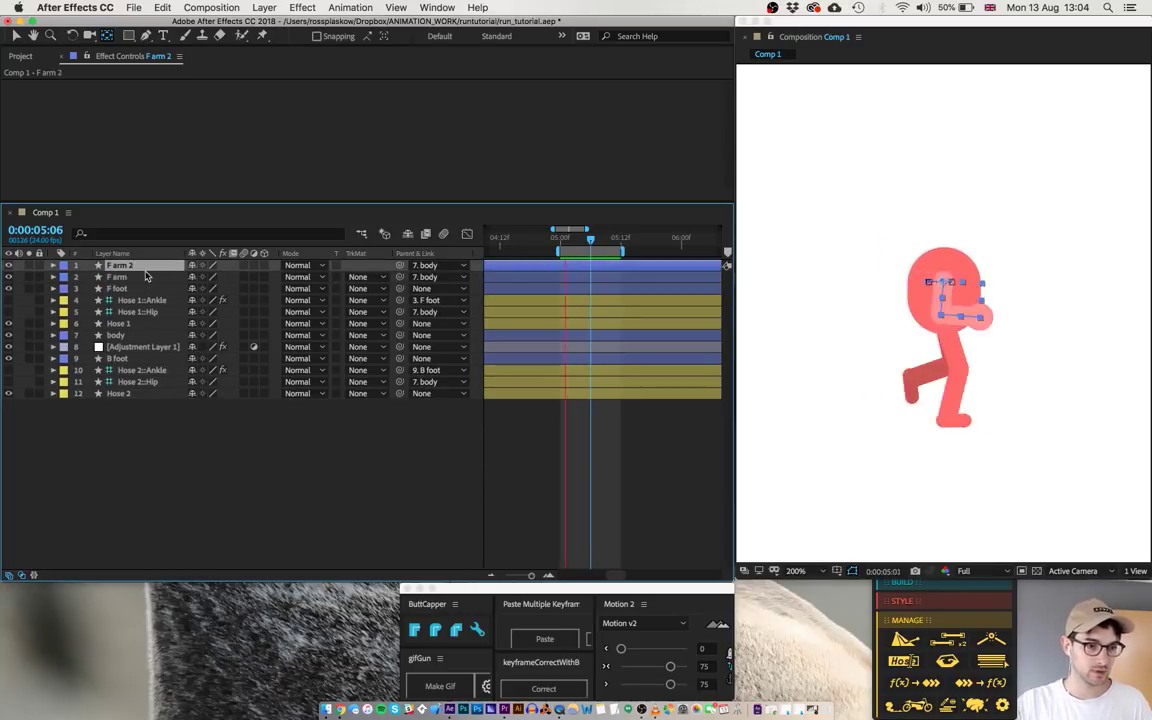
pyautogui.hotkey('ctrl', 'shift', '[')
# - Move all of the back arm's Position and Rotation keyframes six frames later, starting at 0:00:05:06
pyautogui.press('u')
pyautogui.moveTo(543, 407); pyautogui.dragTo(669, 445)
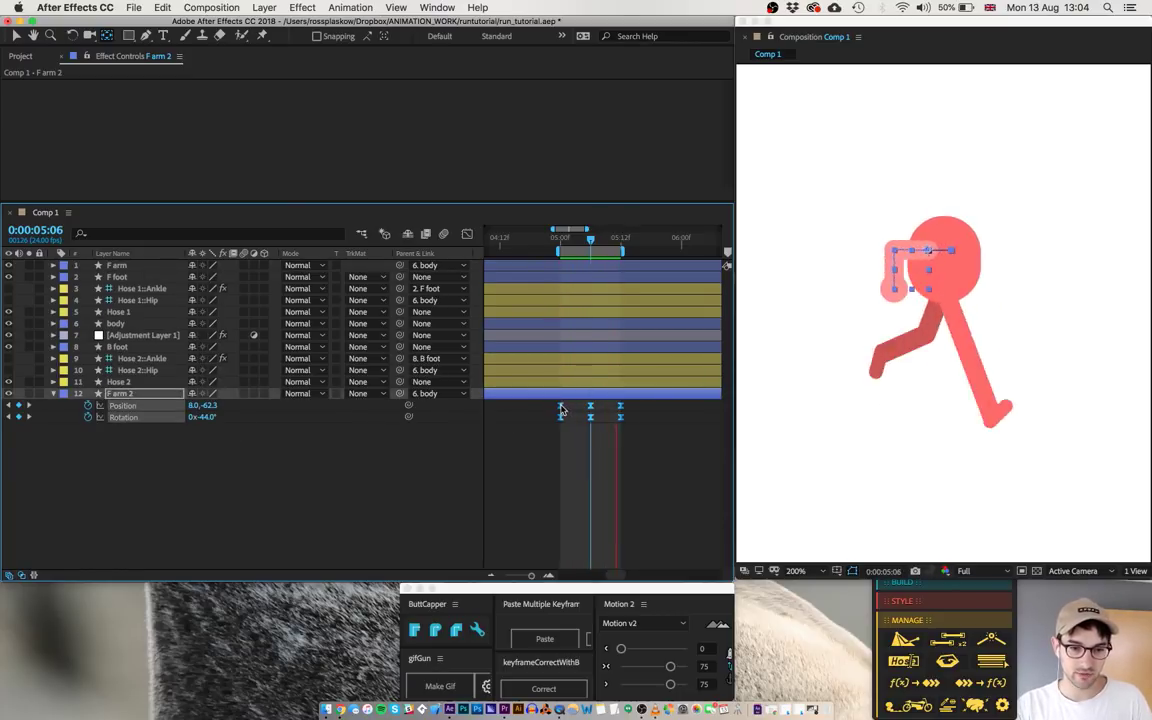
pyautogui.moveTo(561, 410); pyautogui.dragTo(591, 410)
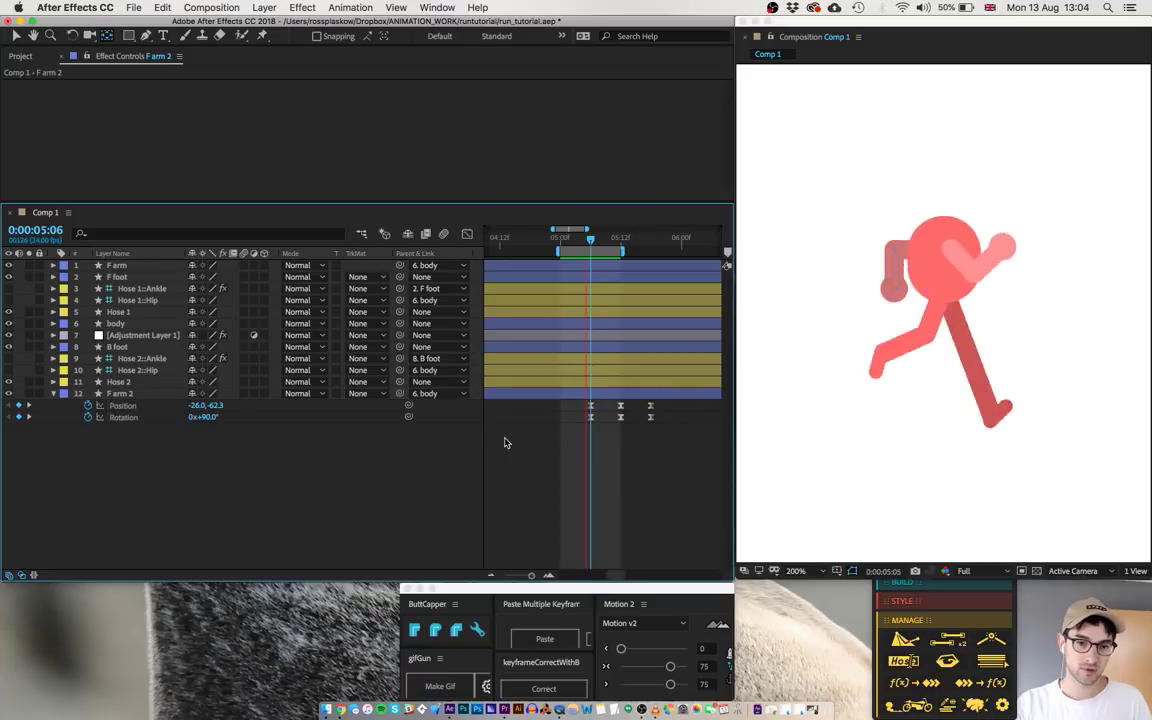
# - Add the expression loopIn() + loopOut() - value; to the back arm's Position
pyautogui.keyDown('alt'); pyautogui.click(87, 406); pyautogui.keyUp('alt')
pyautogui.write('loo')
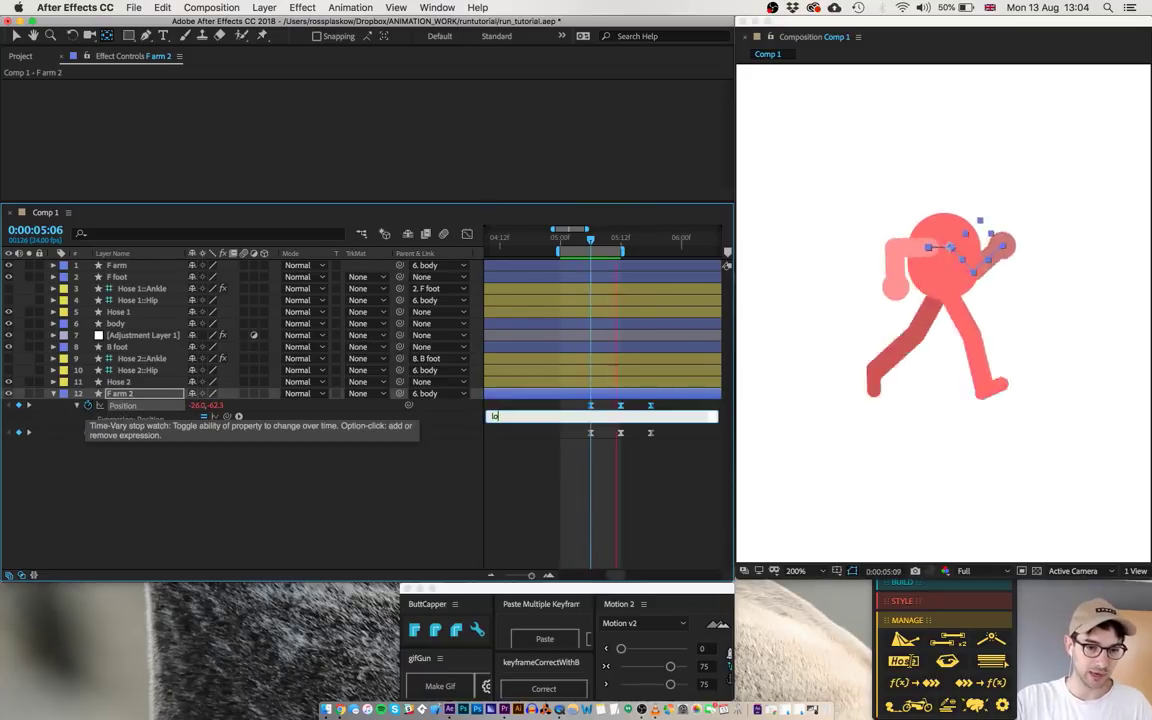
pyautogui.write('pIn() + loopOut()')
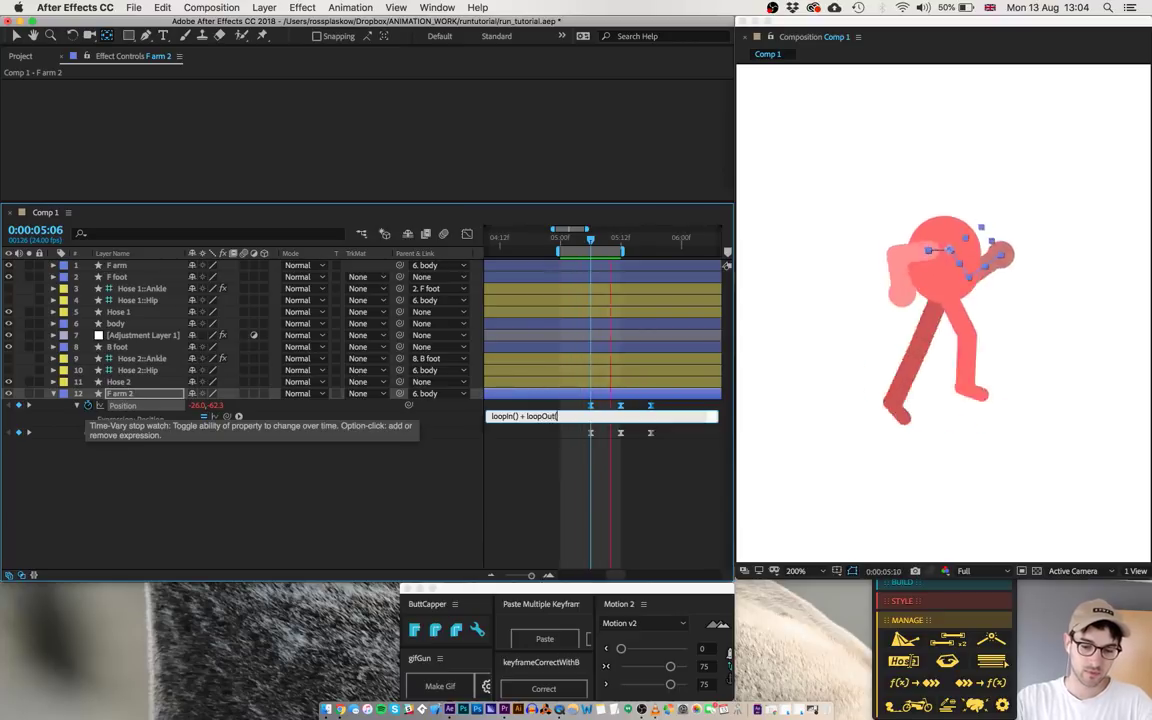
pyautogui.write(' - value;')
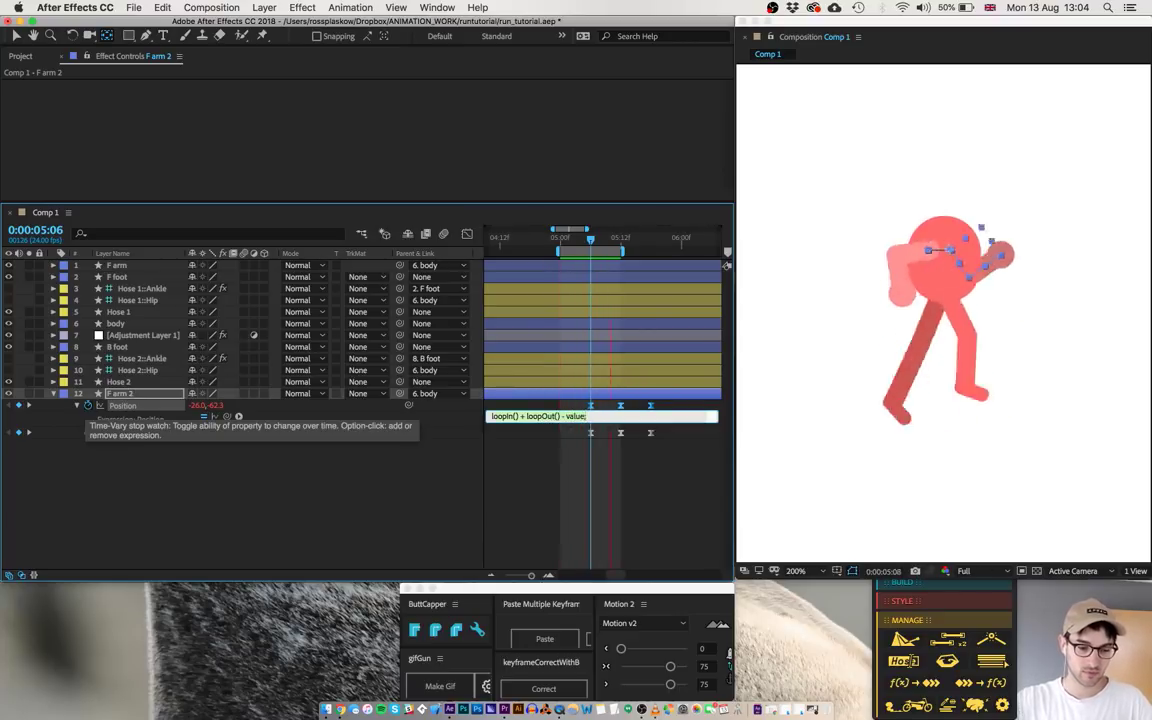
pyautogui.click(94, 503)
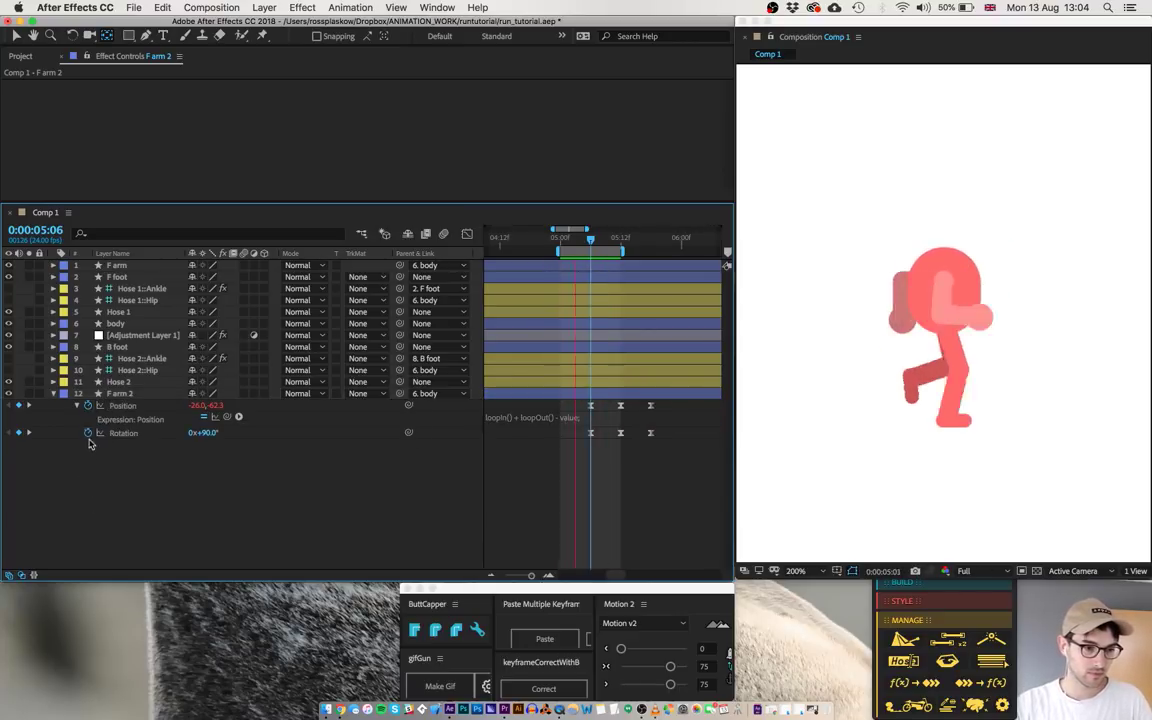
# - Add the expression loopIn() + loopOut() - value; to the back arm's Rotation and return to 0:00:05:00
pyautogui.keyDown('alt'); pyautogui.click(88, 434); pyautogui.keyUp('alt')
pyautogui.keyDown('alt'); pyautogui.click(88, 434); pyautogui.keyUp('alt')
pyautogui.write('loopIn() + loopOut() - value;')
pyautogui.press('KP_Enter')
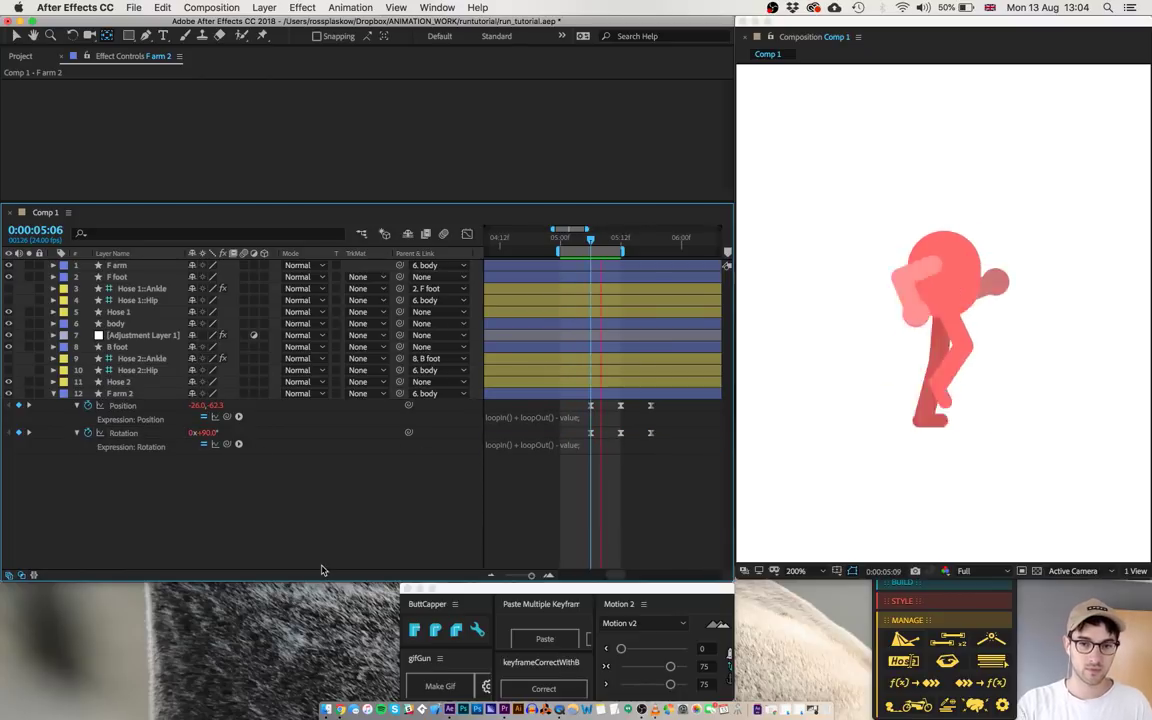
pyautogui.click(565, 239)
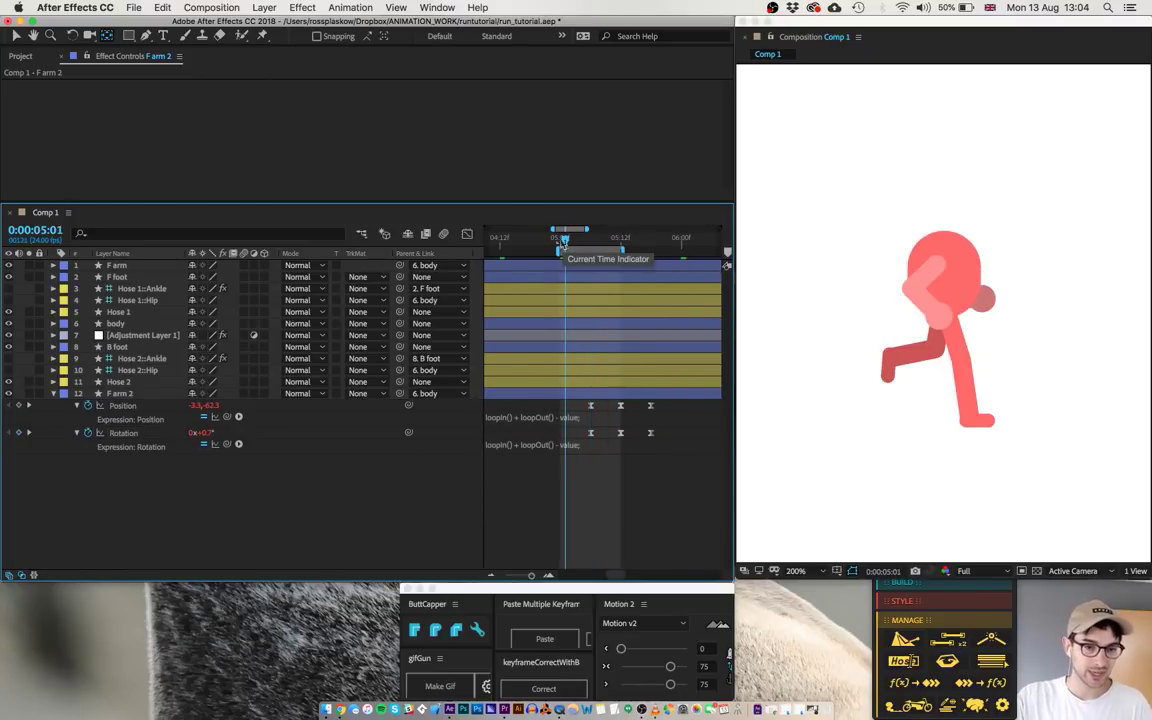
pyautogui.press('u')
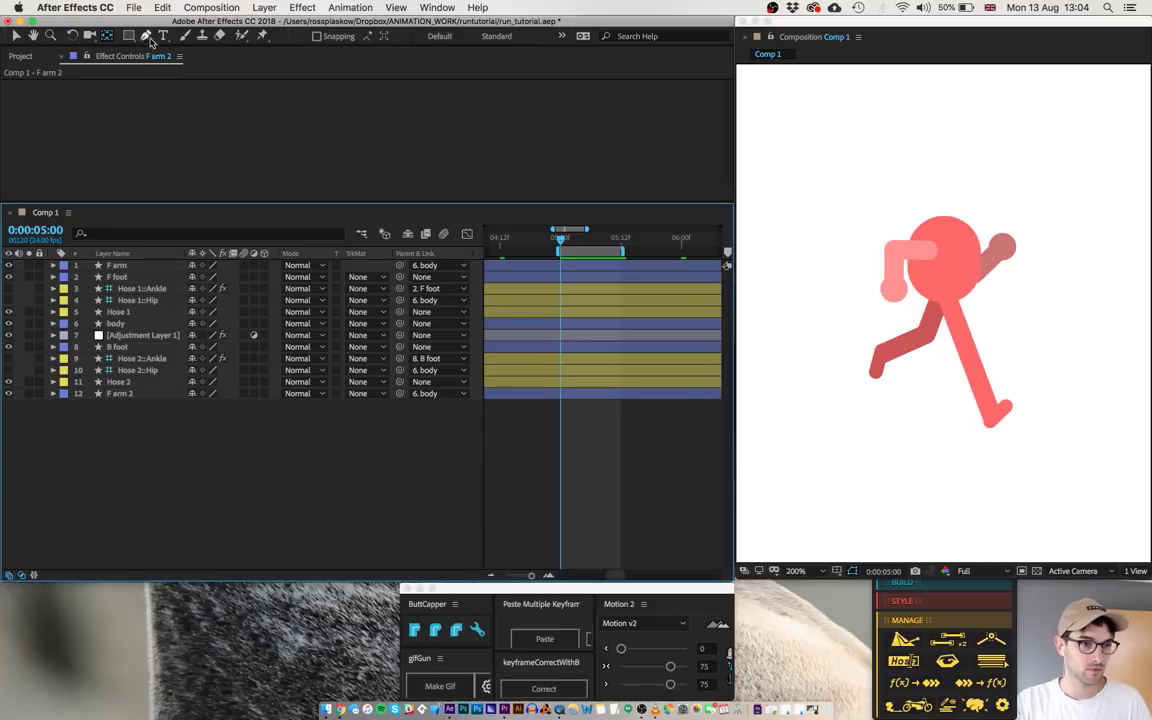
# - Place a single-point Pen shape above the body on a new shape layer and rename the layer head
pyautogui.click(146, 36)
pyautogui.click(951, 174)
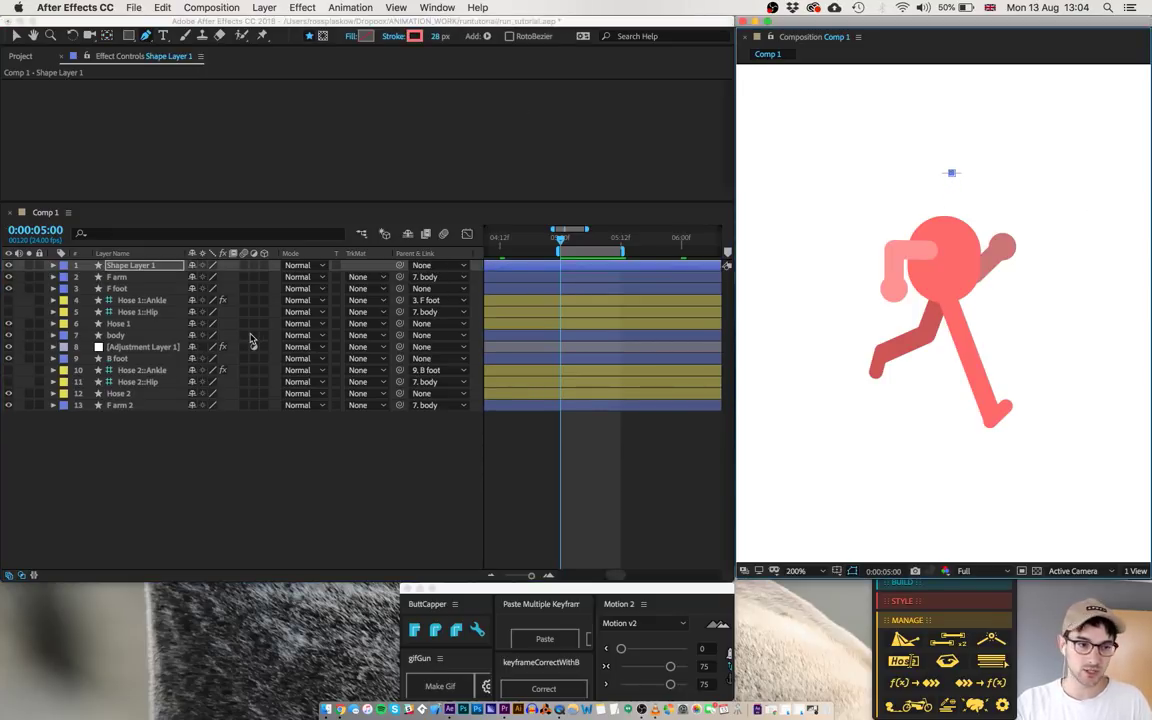
pyautogui.click(145, 267)
pyautogui.press('Return')
pyautogui.write('head')
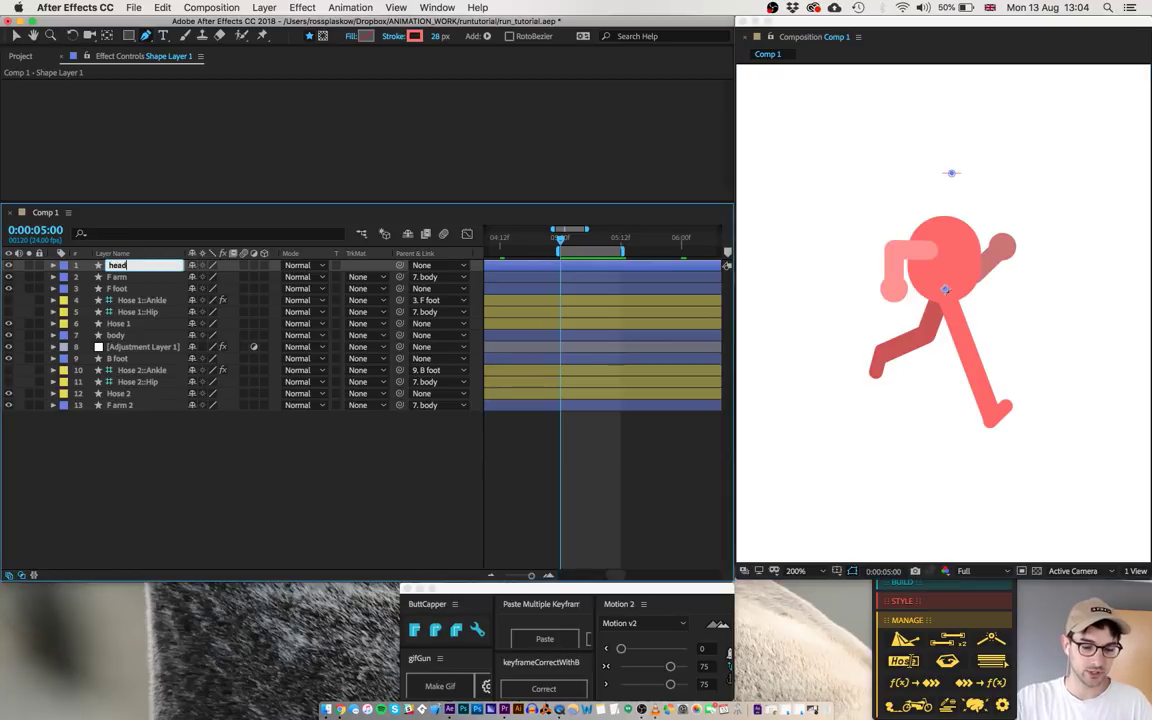
pyautogui.press('Return')
# - Set the head shape's Stroke Width to 101 and give its stroke round caps with ButtCapper
pyautogui.press('u')
pyautogui.press('u')
pyautogui.moveTo(194, 347); pyautogui.dragTo(244, 350)
pyautogui.click(434, 627)
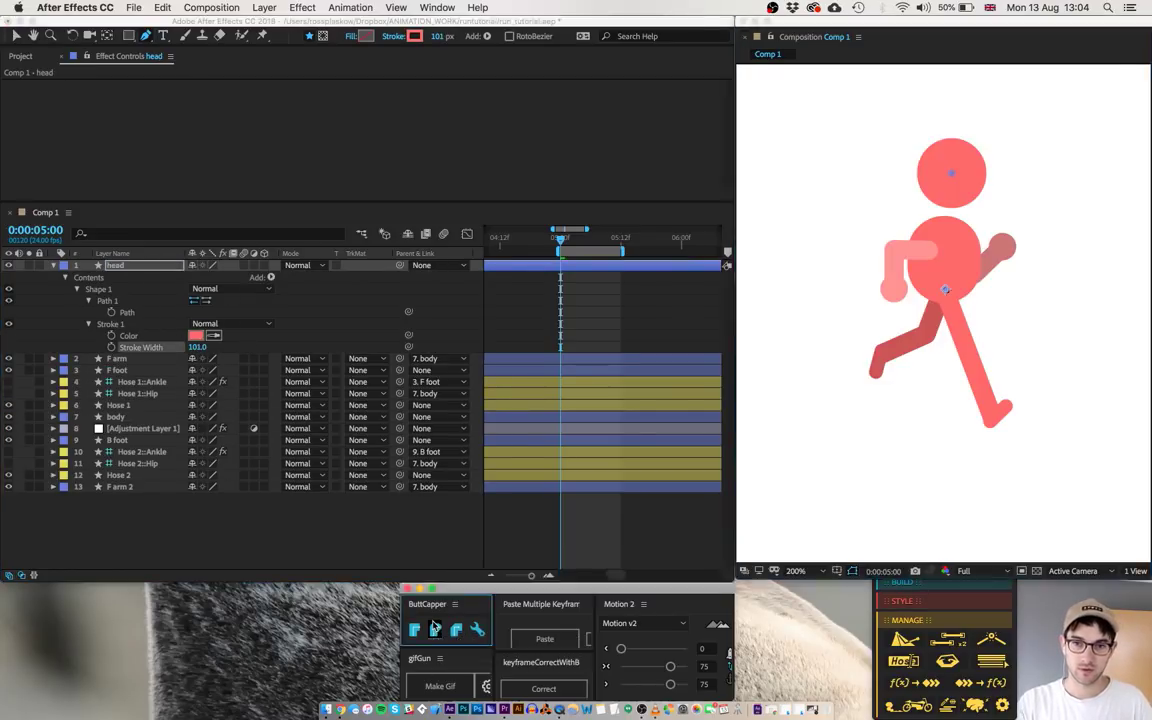
pyautogui.click(298, 510)
pyautogui.press('u')
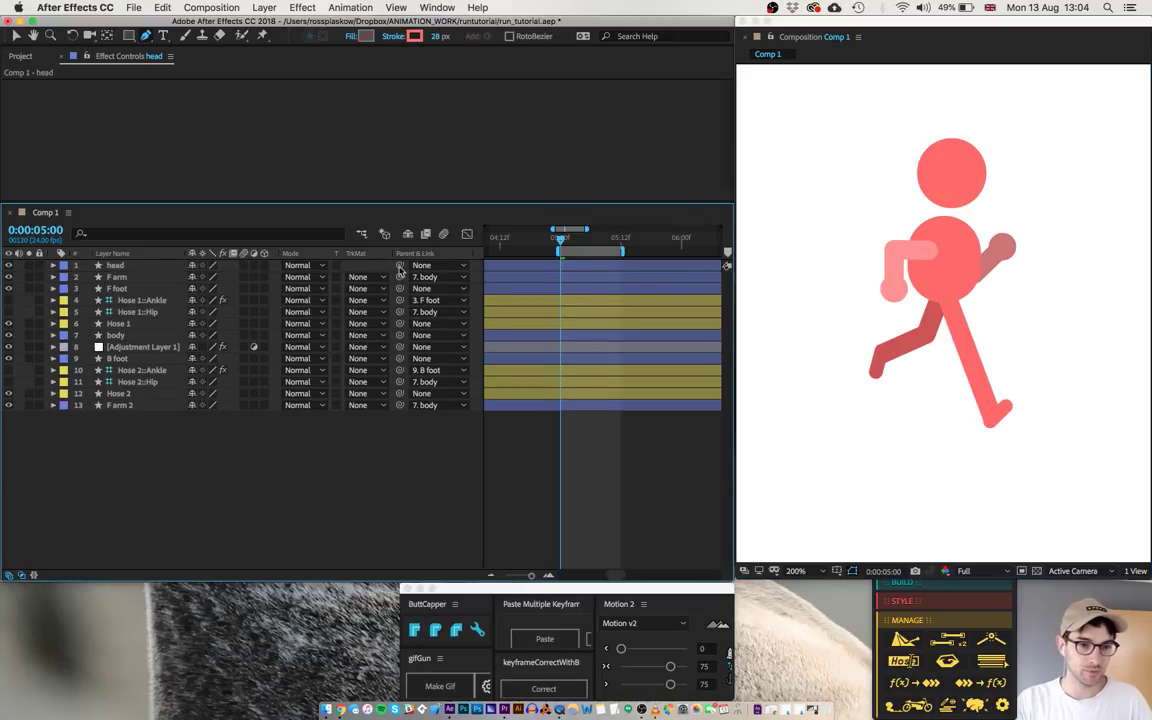
# - Parent the head layer to 7. body and move the head's anchor point to its bottom edge
pyautogui.moveTo(400, 268); pyautogui.dragTo(115, 335)
pyautogui.click(156, 268)
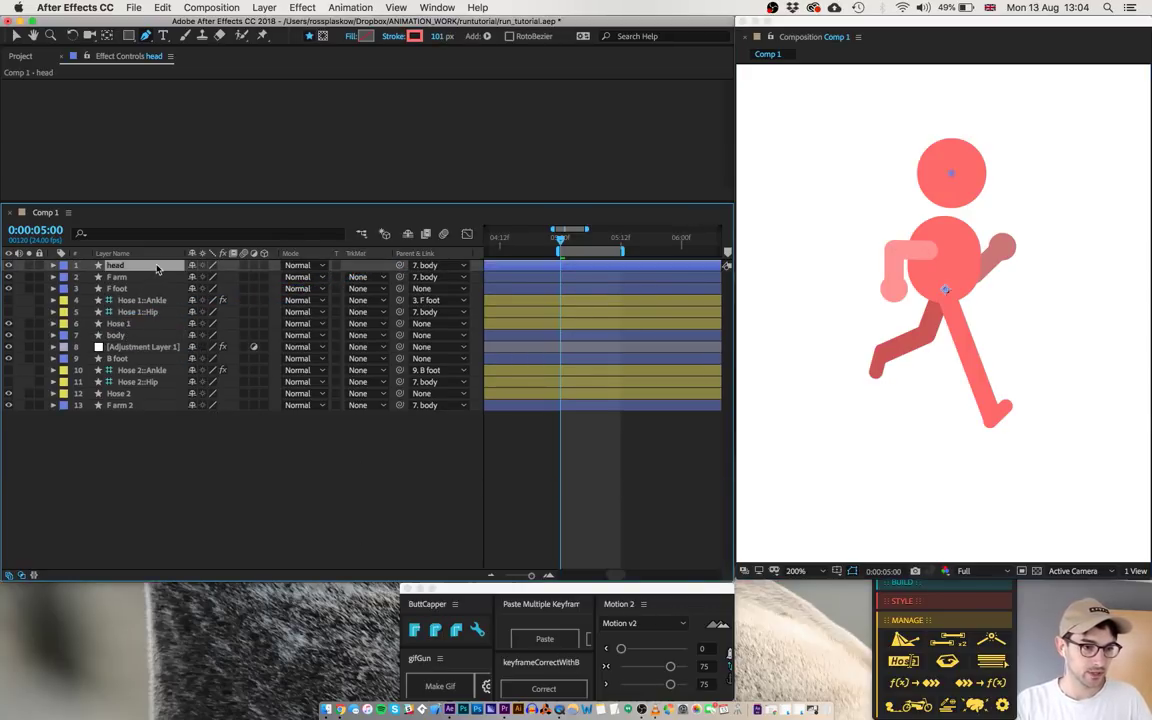
pyautogui.press('v')
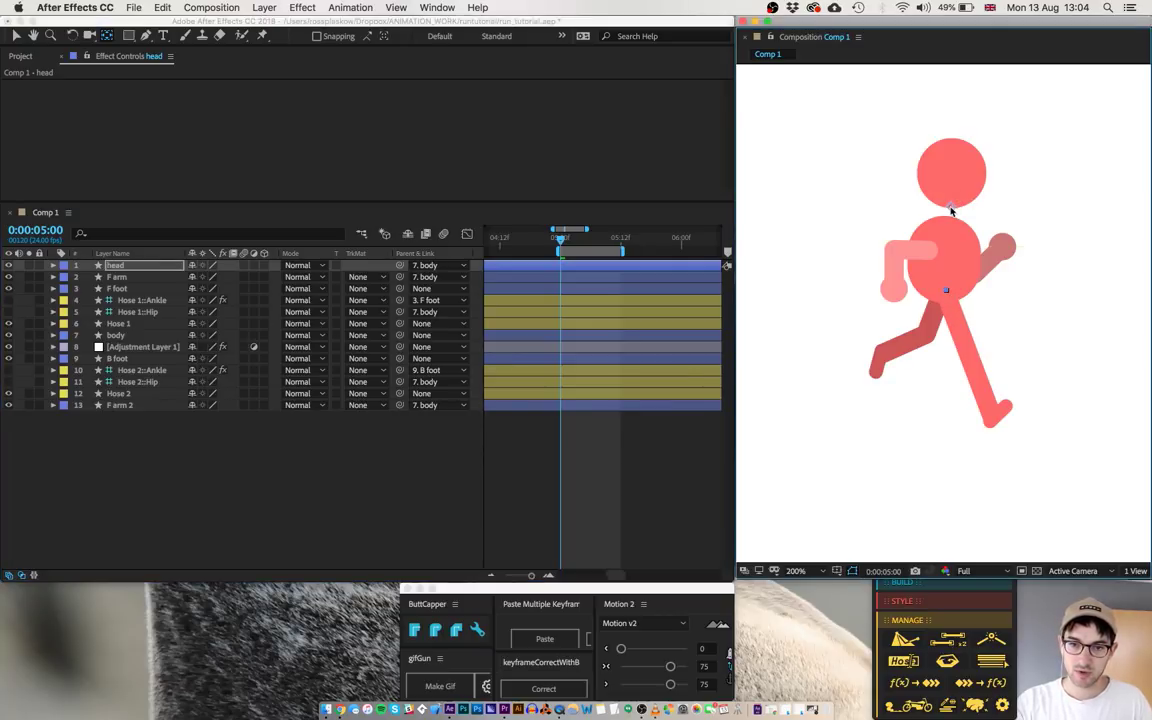
pyautogui.click(278, 512)
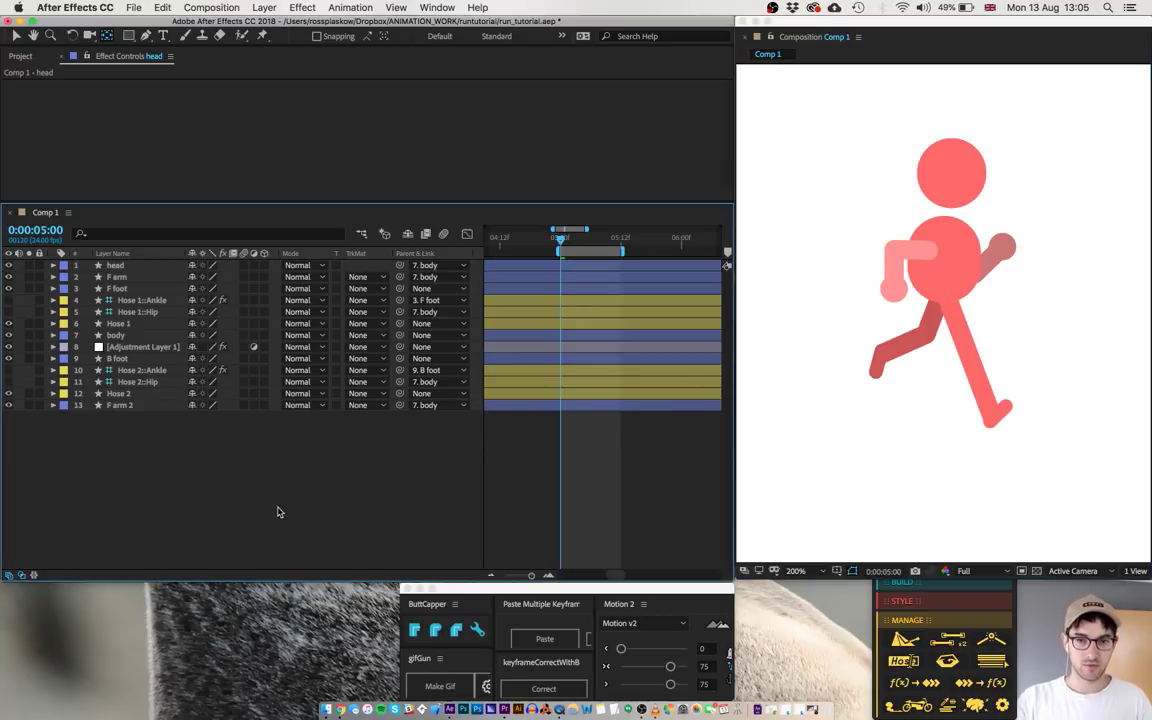
# - Preview the run loop and hide the timeline's Mode and TrkMat columns
pyautogui.press('space')
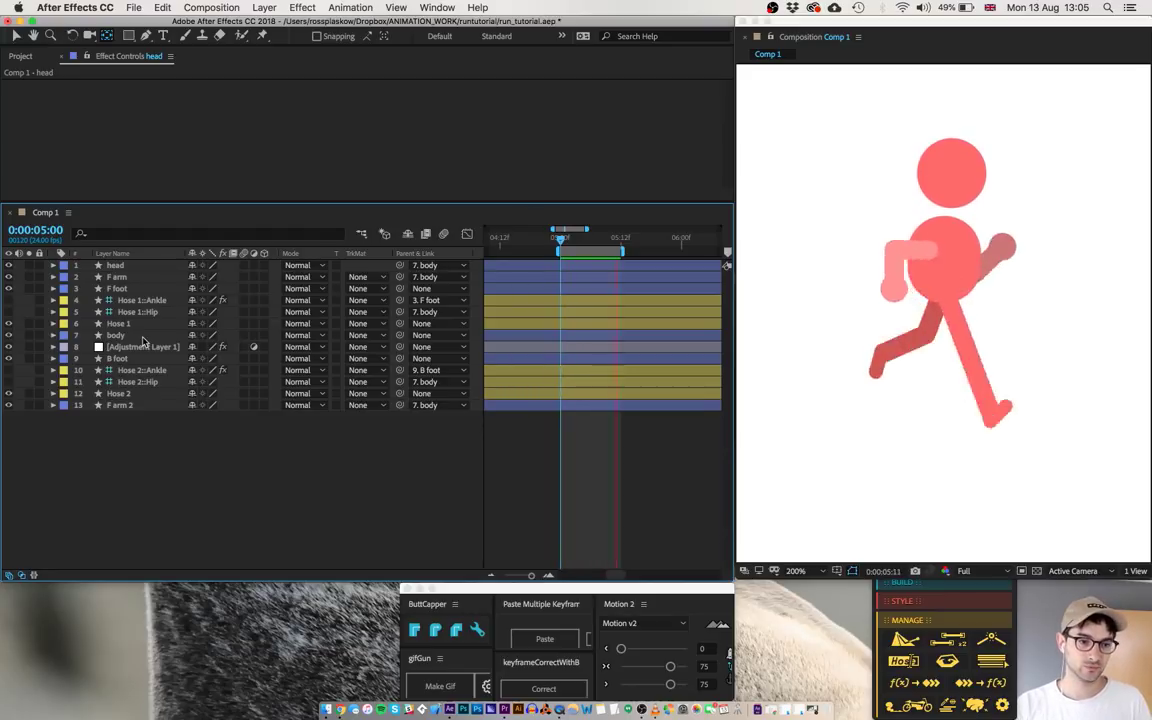
pyautogui.rightClick(305, 257)
pyautogui.click(336, 260)
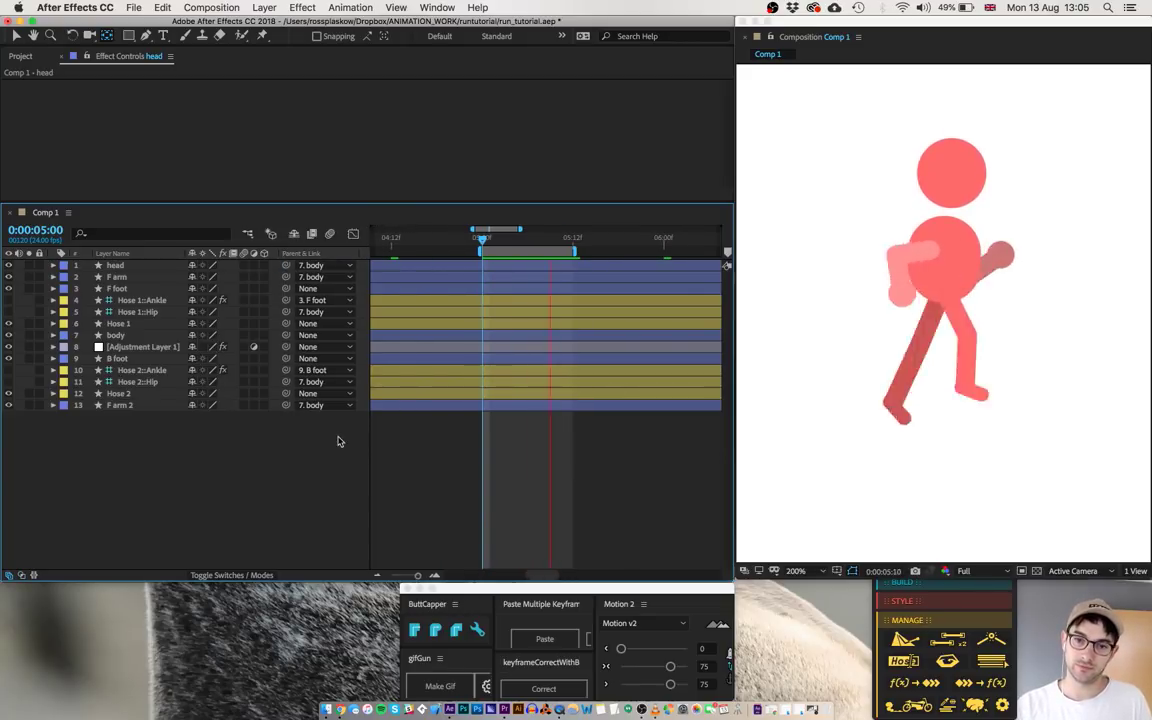
# - Add Scale keyframes to the body layer at 0:00:05:00 and 0:00:05:06
pyautogui.click(485, 241)
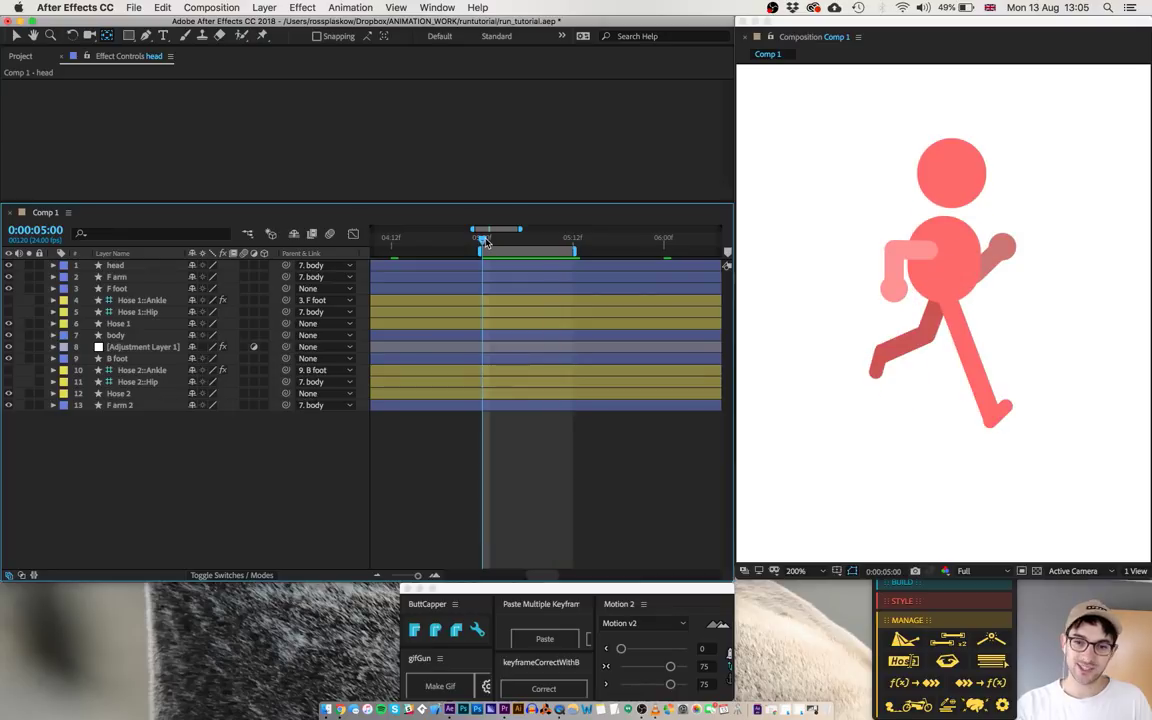
pyautogui.click(130, 336)
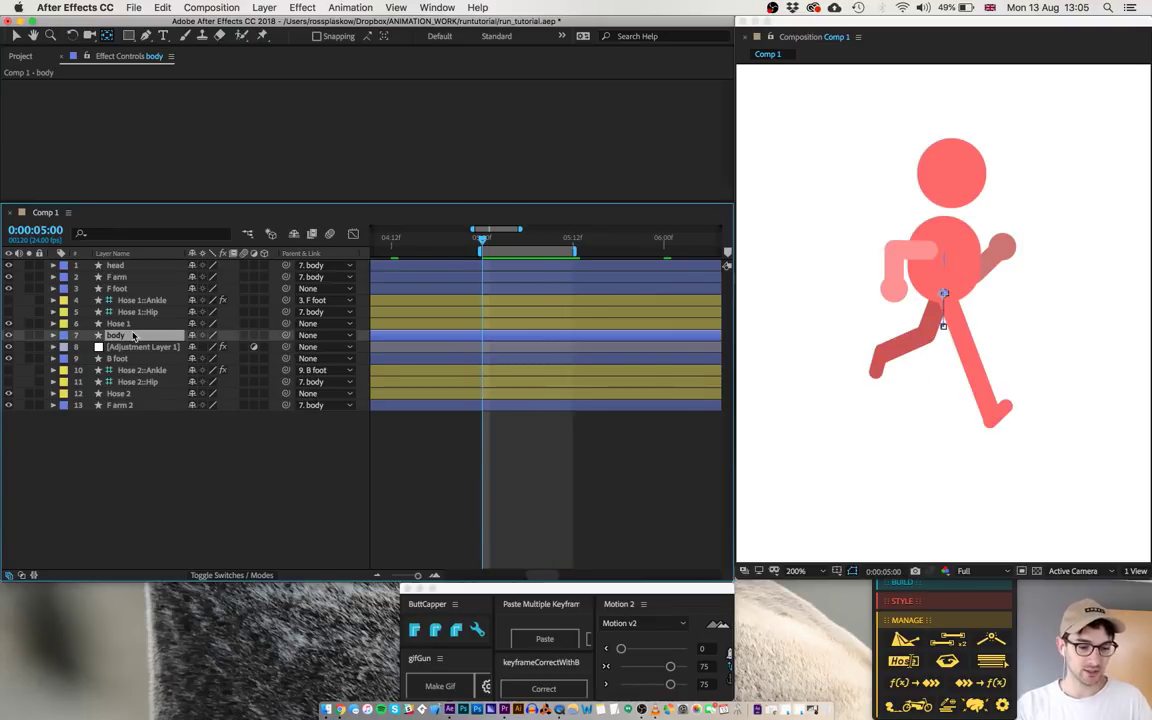
pyautogui.press('s')
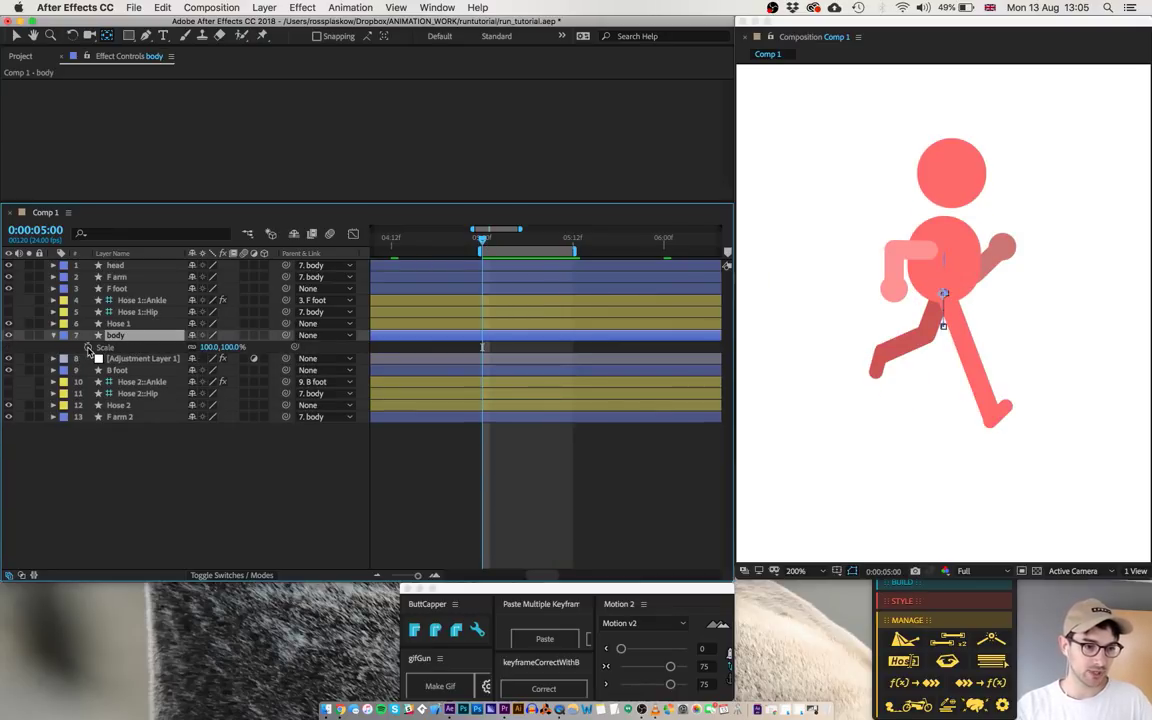
pyautogui.click(88, 347)
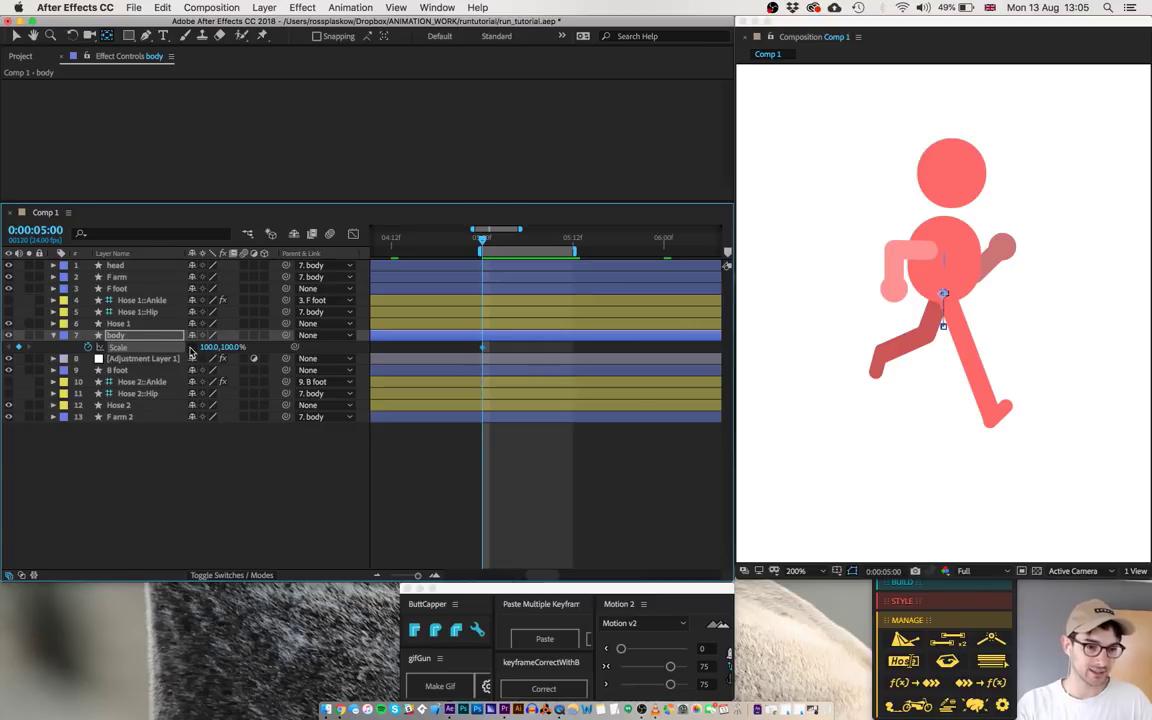
pyautogui.press('pagedown')
pyautogui.press('pagedown')
pyautogui.press('pagedown')
pyautogui.press('pagedown')
pyautogui.press('pagedown')
pyautogui.press('pagedown')
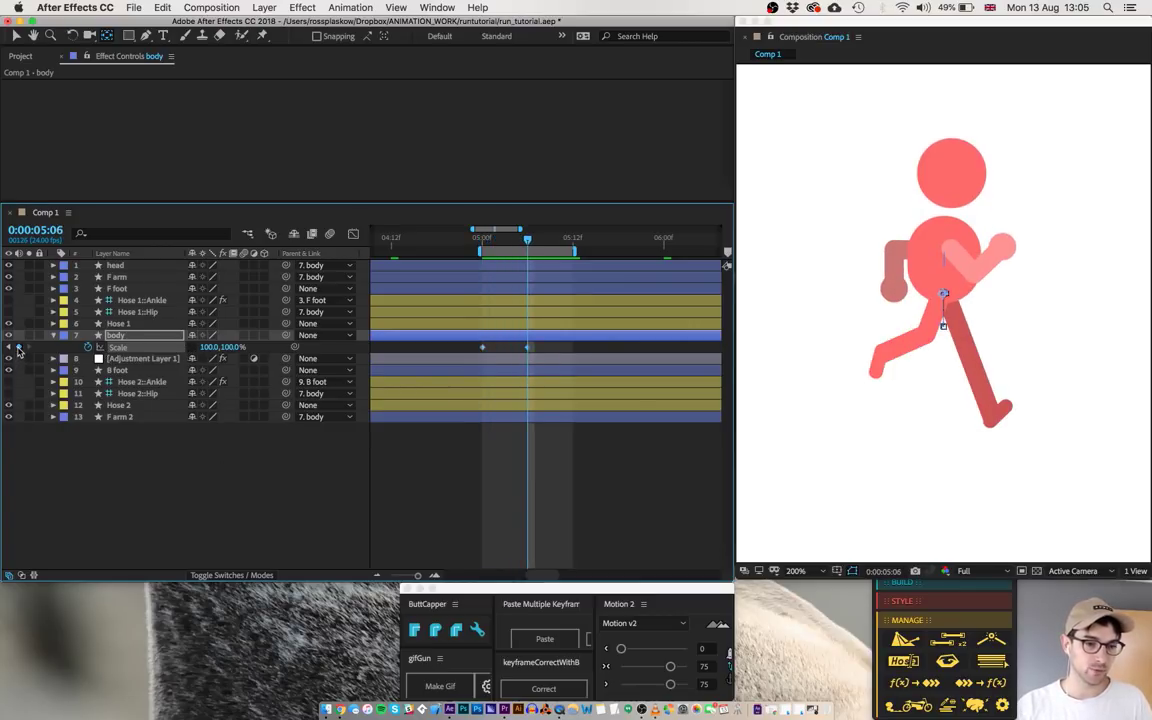
# - Add a Scale keyframe to the body layer at 0:00:05:03, midway between the other two
pyautogui.press('pageup')
pyautogui.press('pageup')
pyautogui.press('pageup')
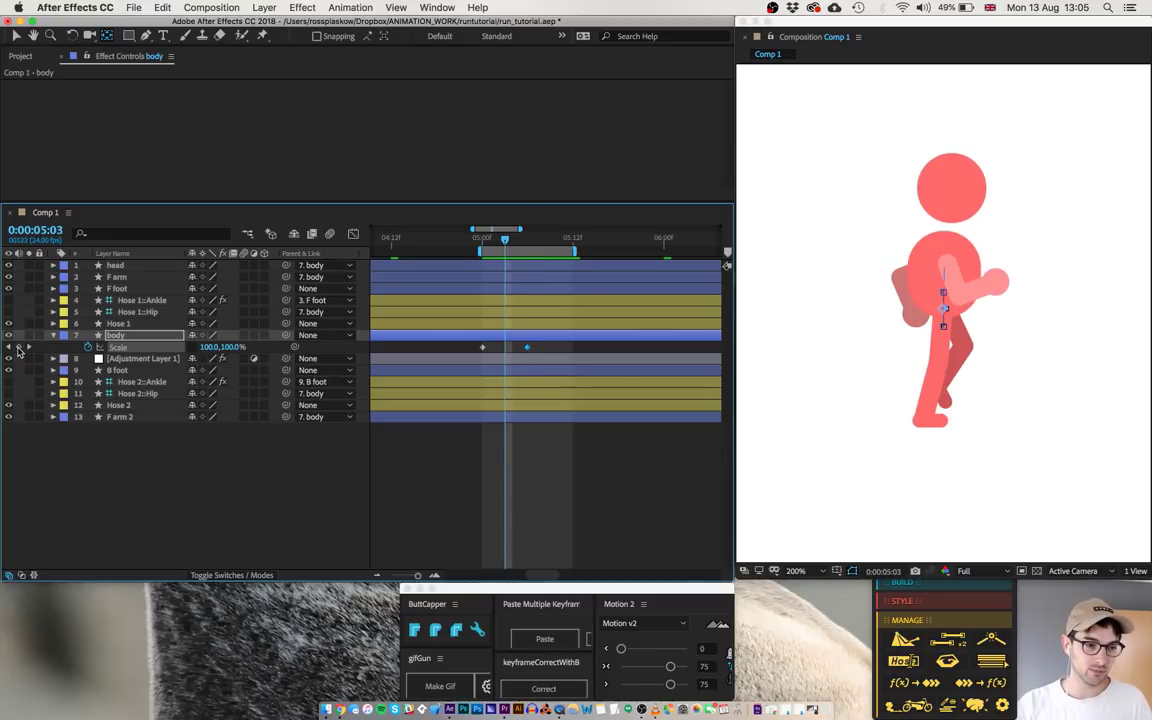
pyautogui.click(18, 347)
# - Unlink the body's Scale proportions and set it to 95.0, 104.0% on the 0:00:05:00 and 0:00:05:06 keyframes
pyautogui.press('pageup')
pyautogui.press('pageup')
pyautogui.press('pageup')
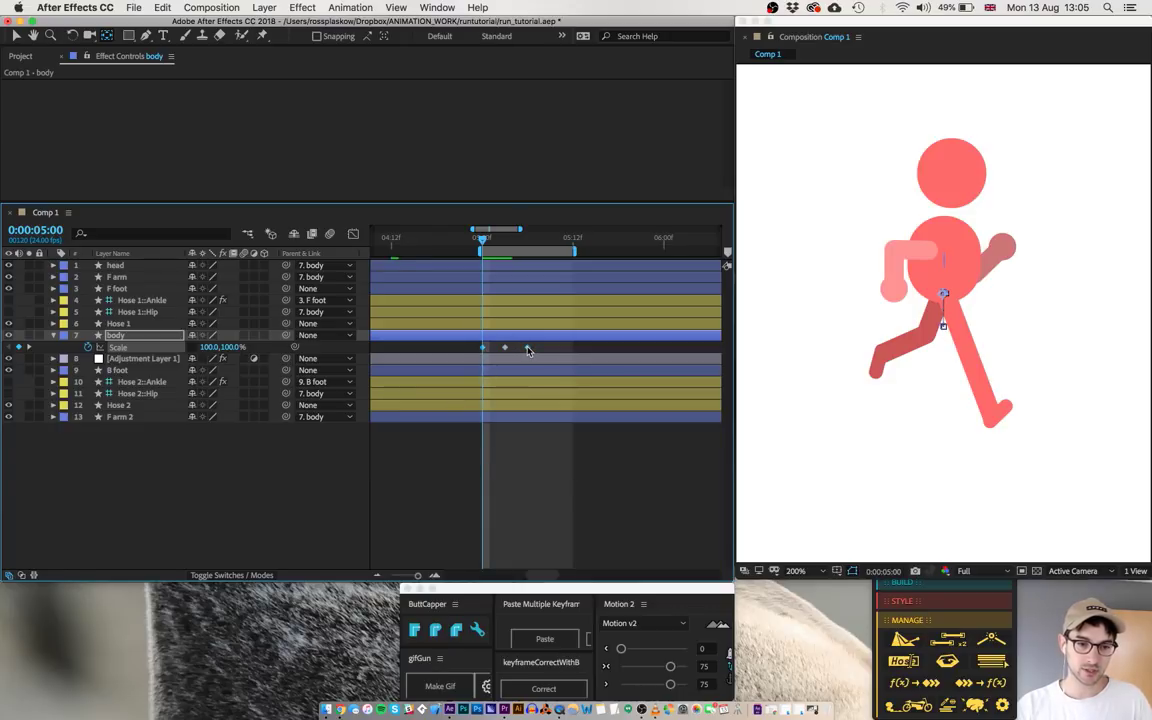
pyautogui.click(230, 347)
pyautogui.press('Up')
pyautogui.press('Up')
pyautogui.press('Up')
pyautogui.press('Up')
pyautogui.click(207, 348)
pyautogui.press('Down')
pyautogui.press('Down')
pyautogui.press('Down')
pyautogui.press('Down')
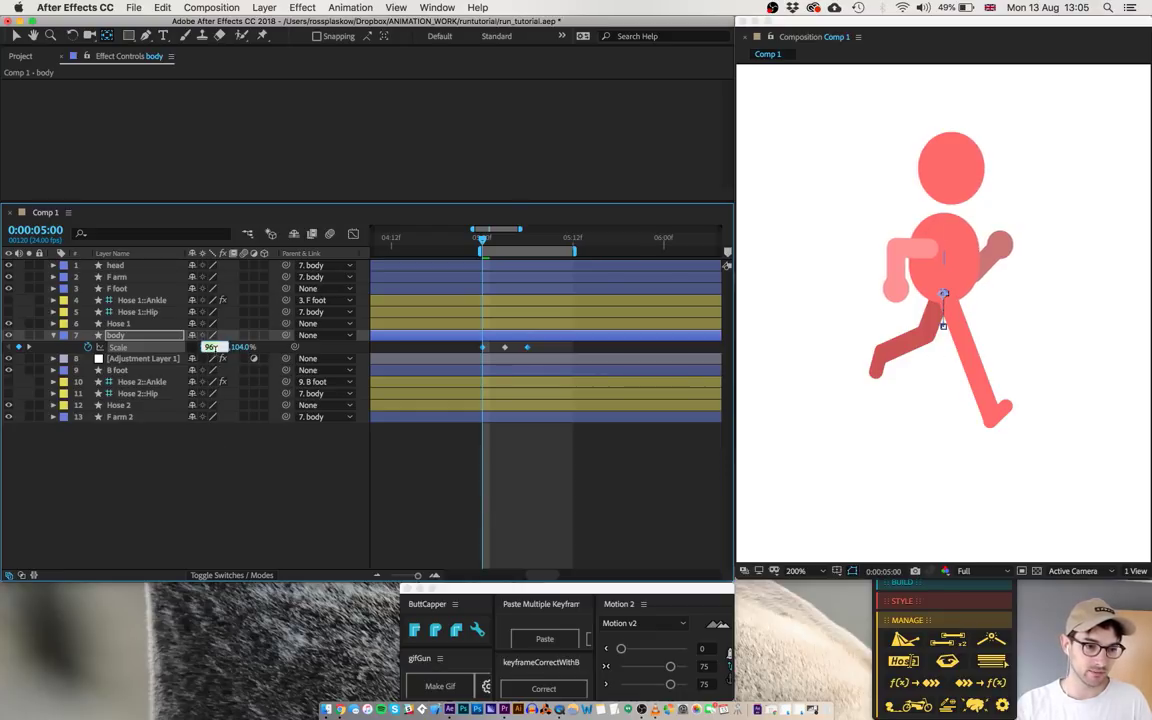
pyautogui.press('Return')
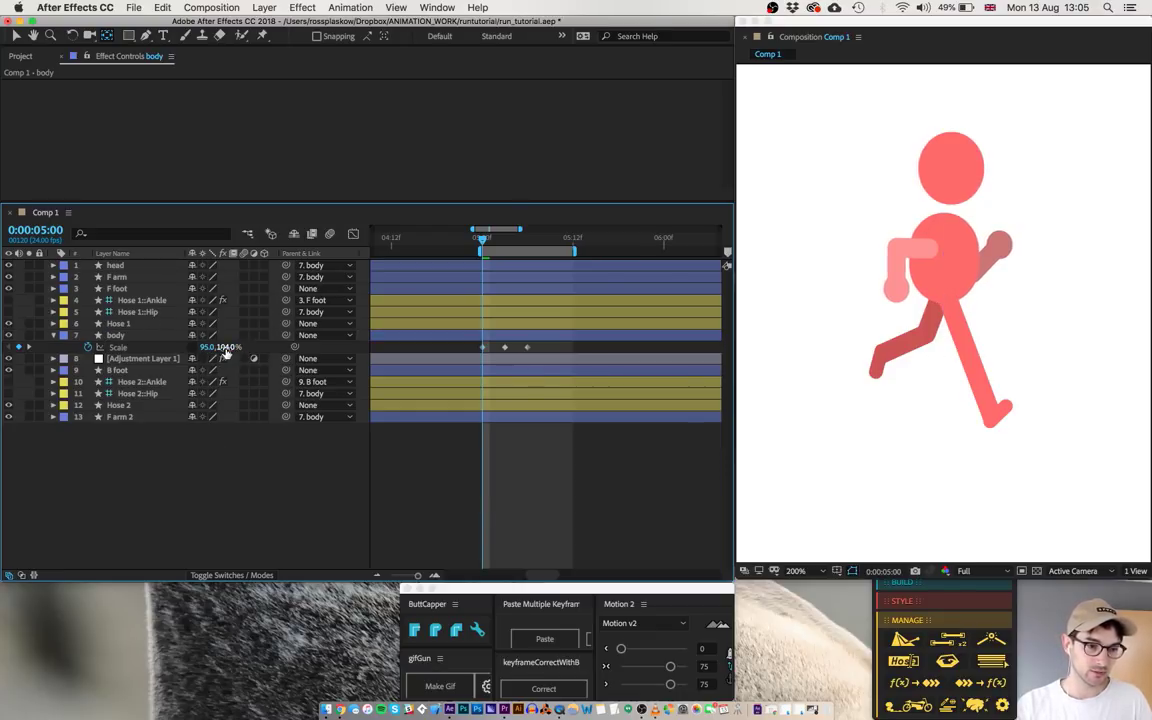
# - Set the body's vertical Scale to 105% on the first and last keyframes
pyautogui.click(484, 348)
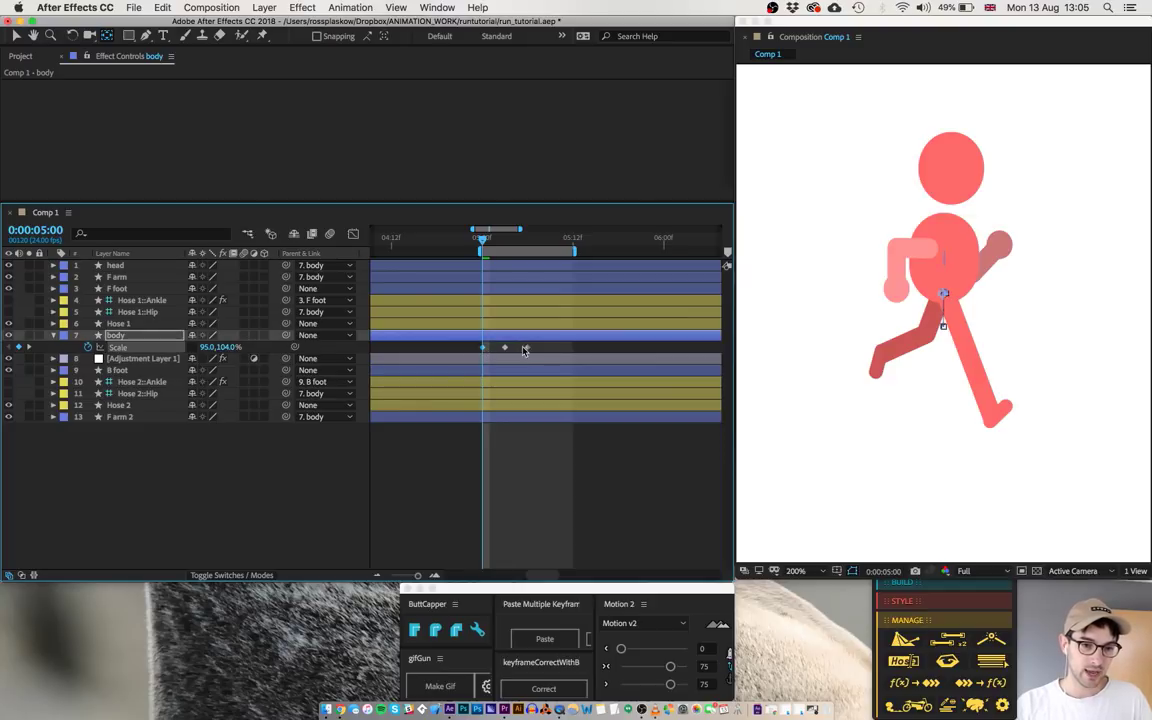
pyautogui.click(225, 349)
pyautogui.press('Up')
pyautogui.click(255, 448)
# - Squash the body at 0:00:05:03 by setting its Scale to 105, 95%
pyautogui.press('space')
pyautogui.press('pageup')
pyautogui.click(230, 347)
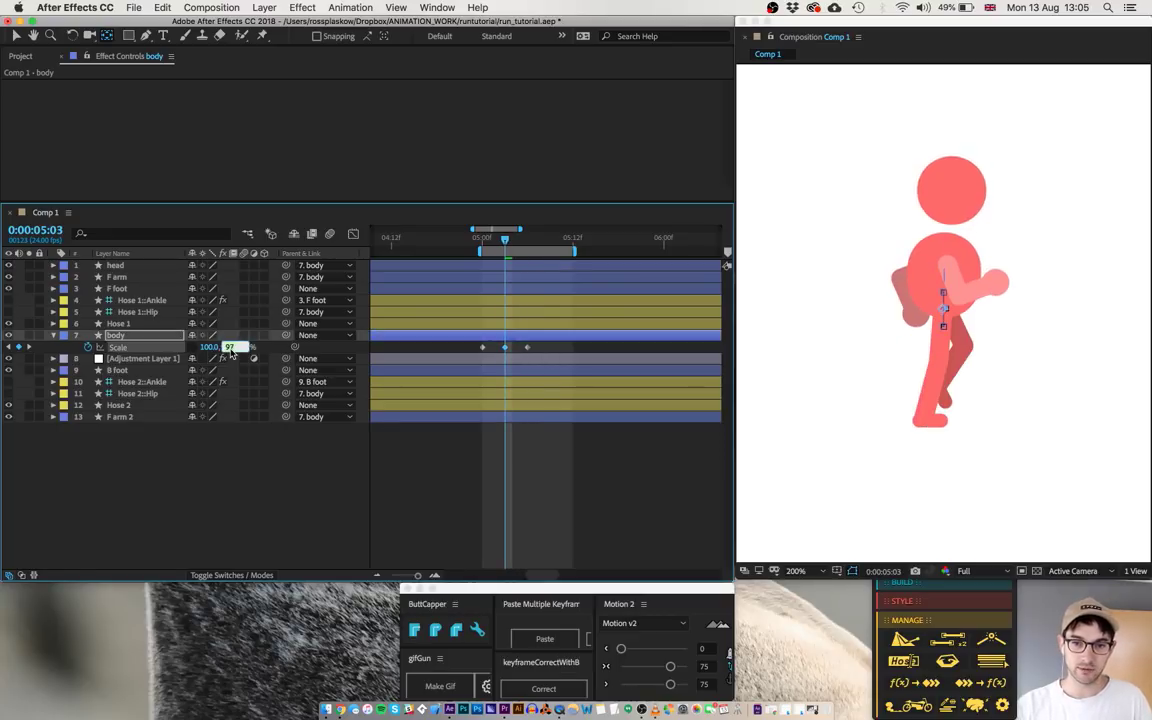
pyautogui.write('94')
pyautogui.press('Up')
pyautogui.click(209, 348)
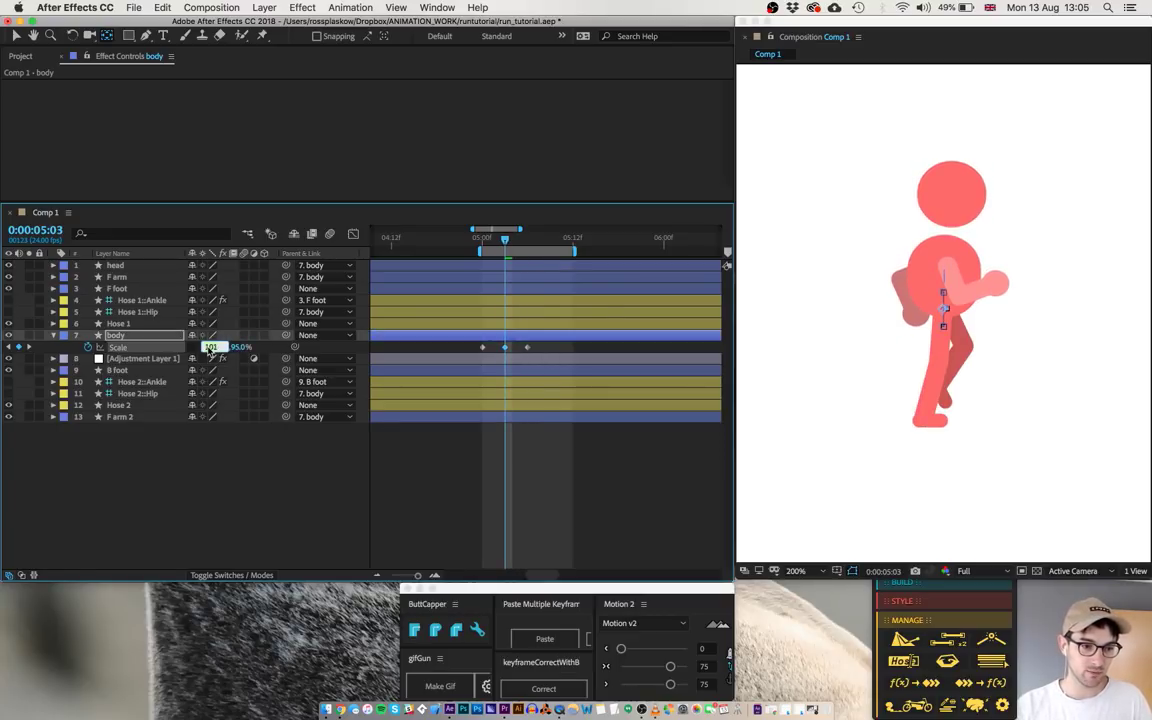
pyautogui.press('Up')
pyautogui.press('Up')
pyautogui.press('Up')
pyautogui.press('Up')
pyautogui.press('Up')
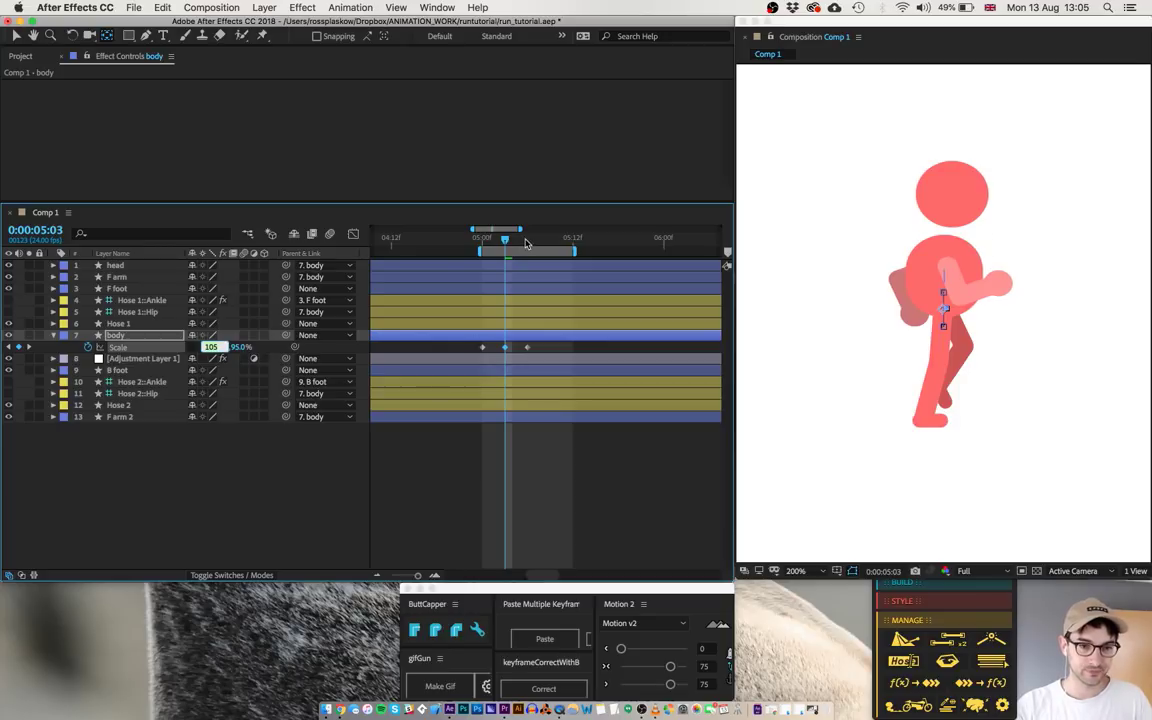
# - Easy-ease the body's Scale keyframes, add the expression loopIn() + loopOut() - value; to Scale, and preview the run
pyautogui.click(527, 241)
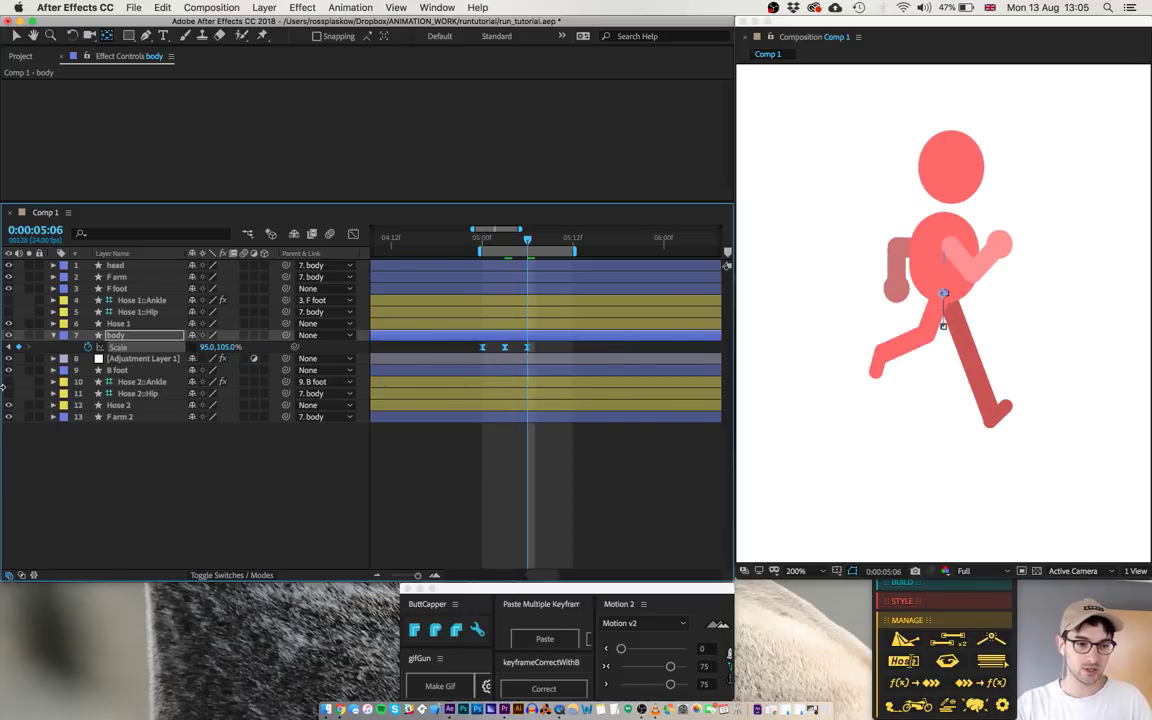
pyautogui.keyDown('alt'); pyautogui.click(87, 348); pyautogui.keyUp('alt')
pyautogui.write('loopIn() + loopOut() - value;')
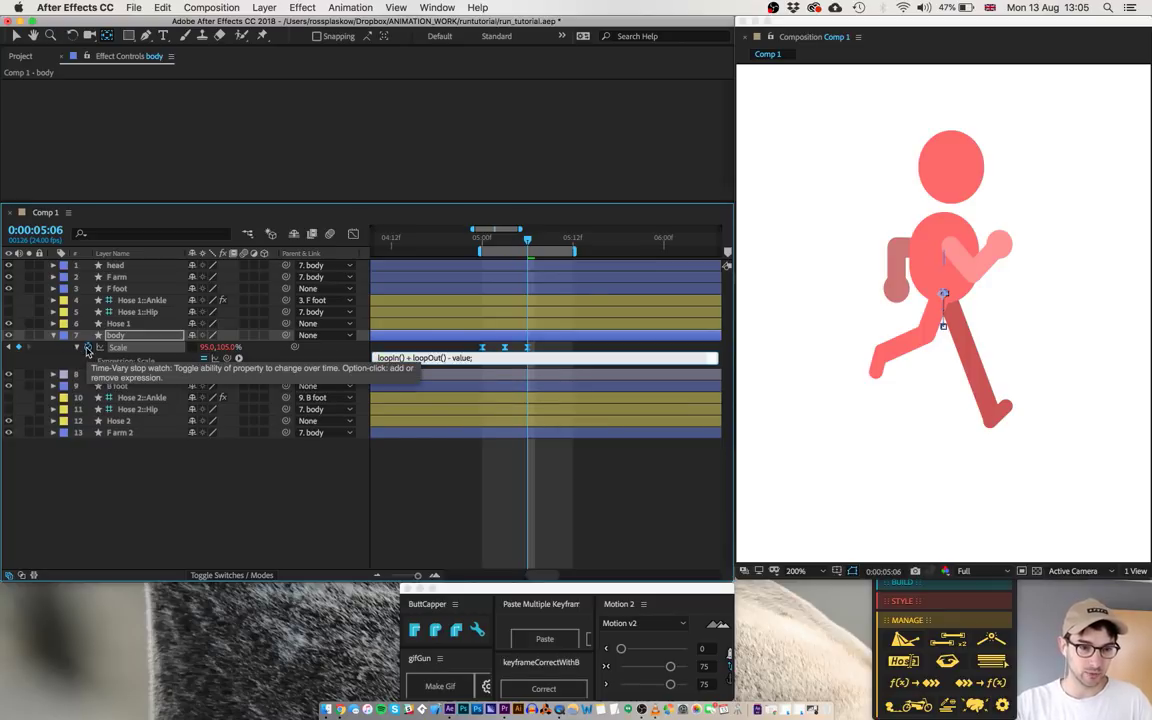
pyautogui.click(213, 478)
pyautogui.press('space')
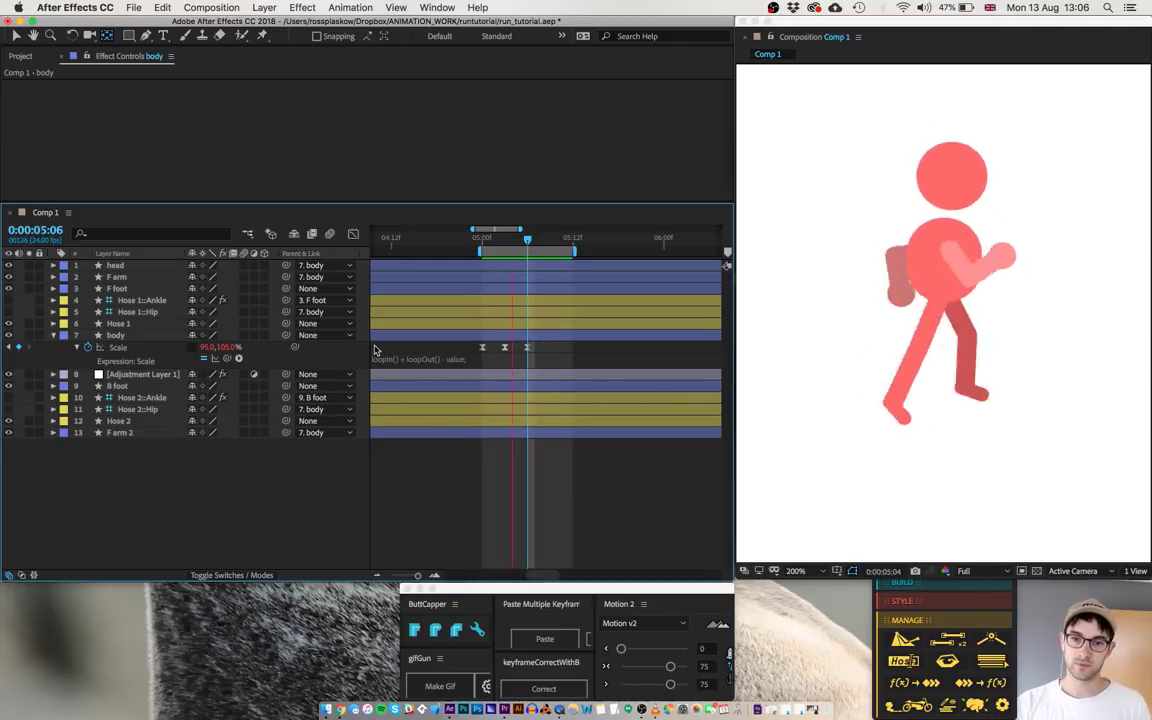
# - Offset the body's three Scale keyframes so they start one frame after 0:00:05:00
pyautogui.moveTo(470, 344); pyautogui.dragTo(538, 364)
pyautogui.hotkey('alt', 'Right')
pyautogui.hotkey('alt', 'Right')
pyautogui.hotkey('alt', 'Right')
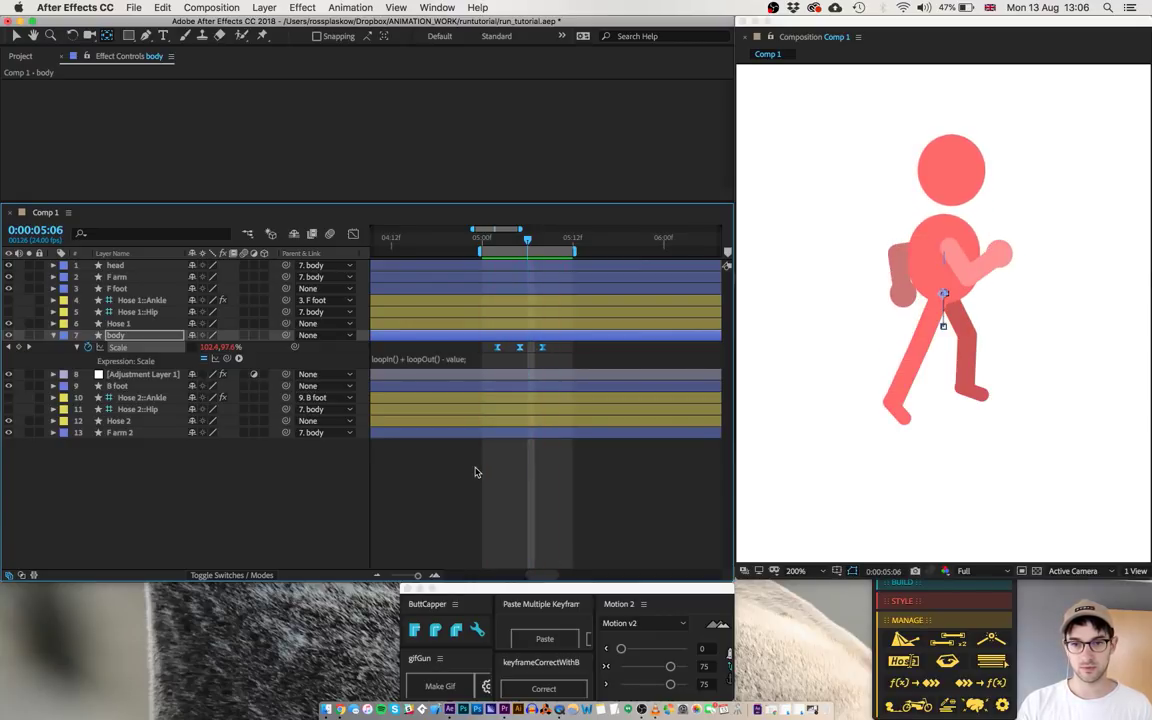
pyautogui.hotkey('alt', 'Left')
pyautogui.hotkey('alt', 'Left')
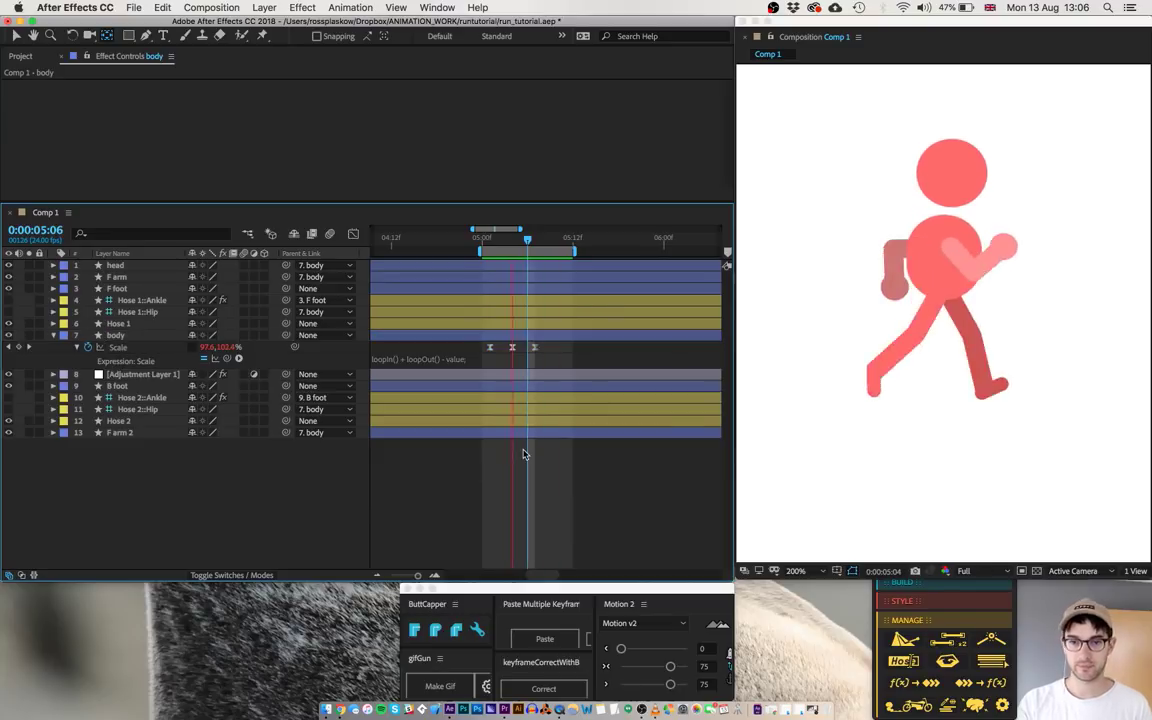
pyautogui.click(306, 489)
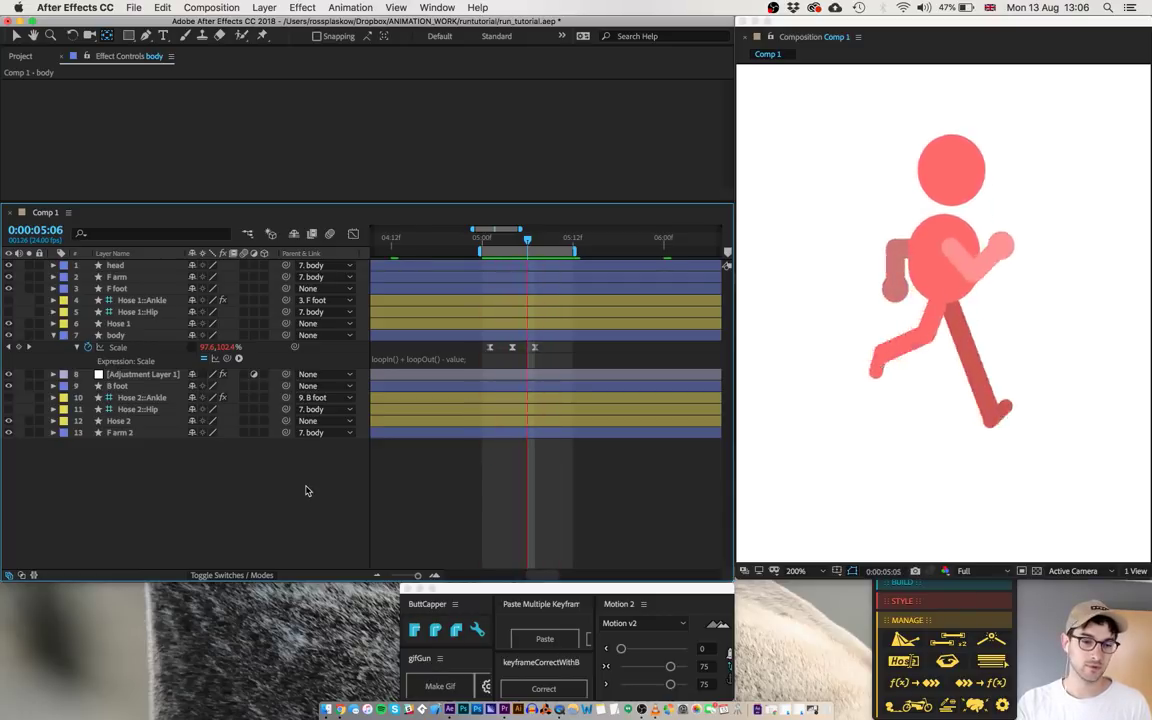
# - Keyframe the head's Position at 0:00:05:06 and 0:00:05:00, and lower it to 7.0, -114.1 at 0:00:05:03
pyautogui.press('u')
pyautogui.click(153, 268)
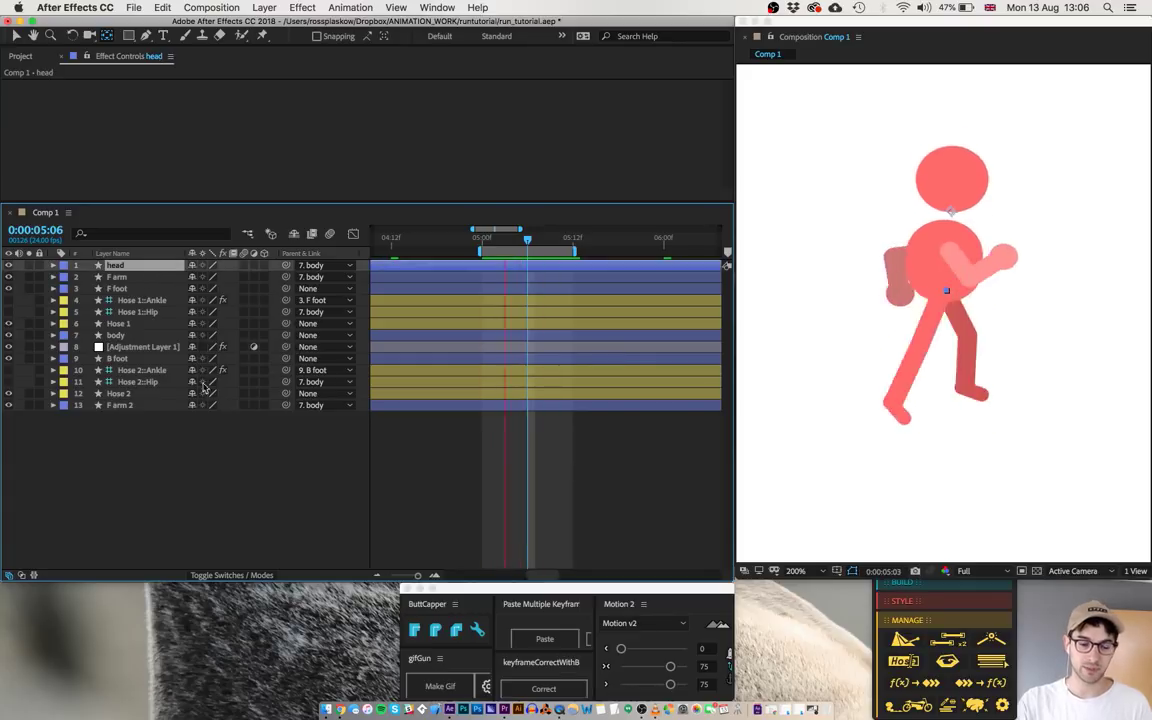
pyautogui.hotkey('alt', 'shift', 'p')
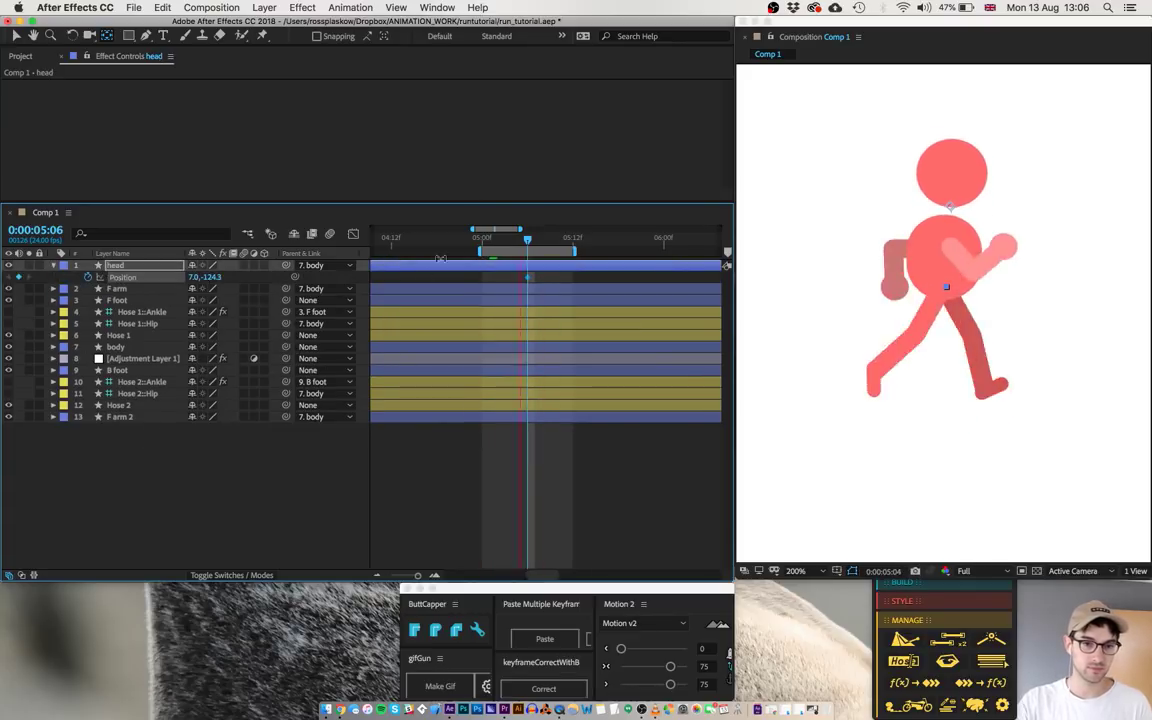
pyautogui.click(482, 241)
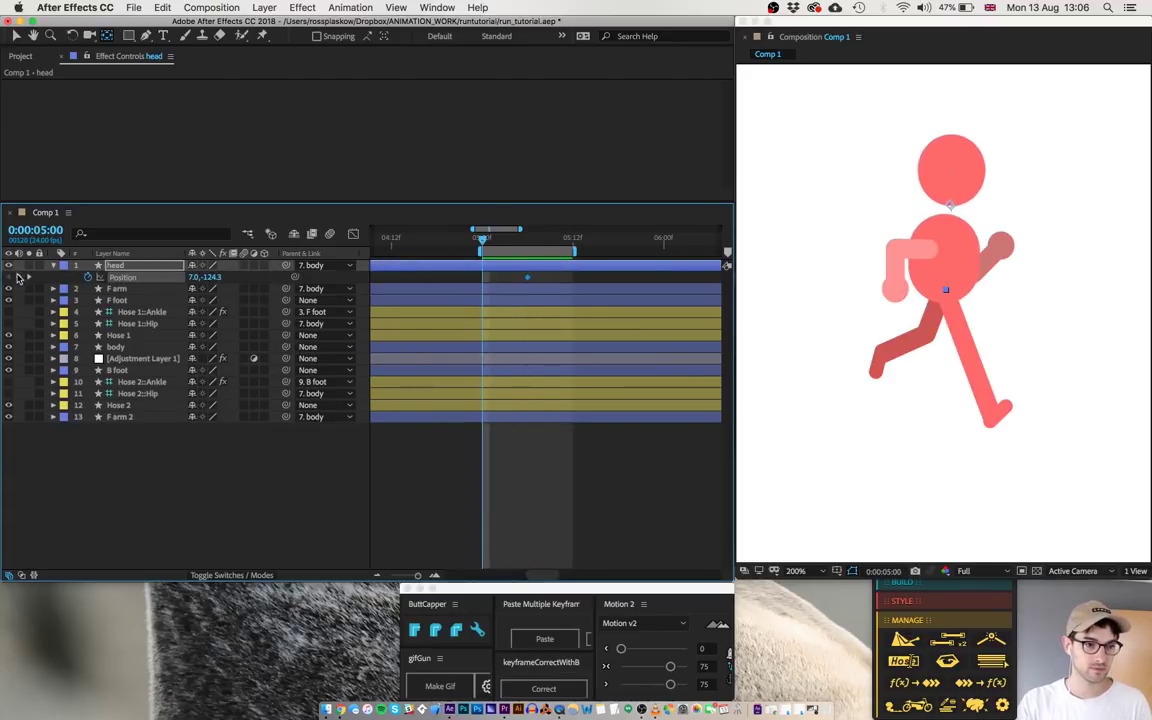
pyautogui.click(505, 241)
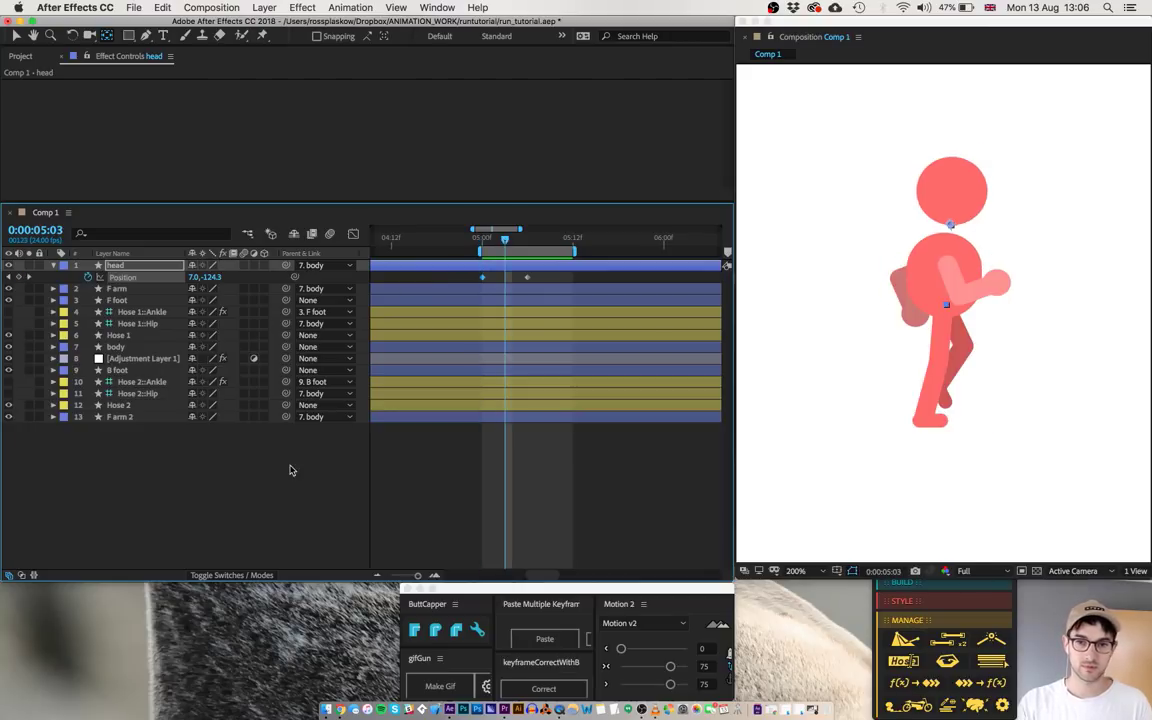
pyautogui.hotkey('shift', 'Down')
# - Easy-ease the head's Position keyframes and add the expression loopIn() + loopOut() - value; to Position
pyautogui.moveTo(461, 280); pyautogui.dragTo(574, 295)
pyautogui.keyDown('alt'); pyautogui.click(90, 278); pyautogui.keyUp('alt')
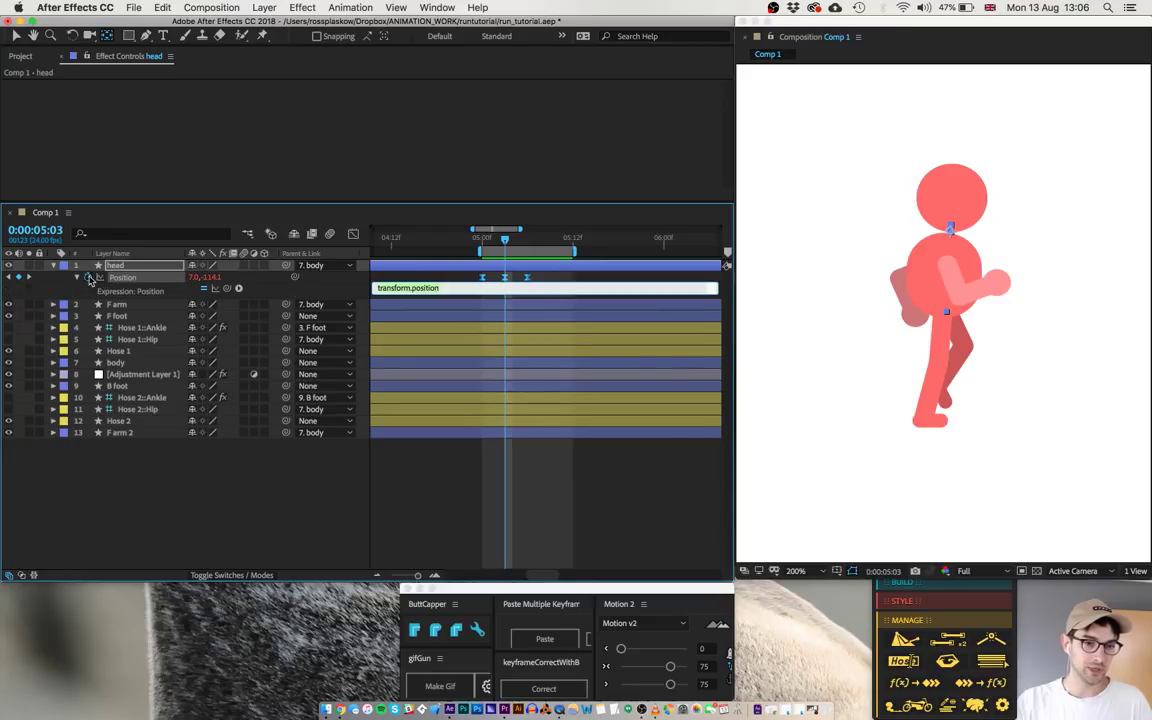
pyautogui.write('loopIn() + loopOut() - value;')
pyautogui.click(208, 537)
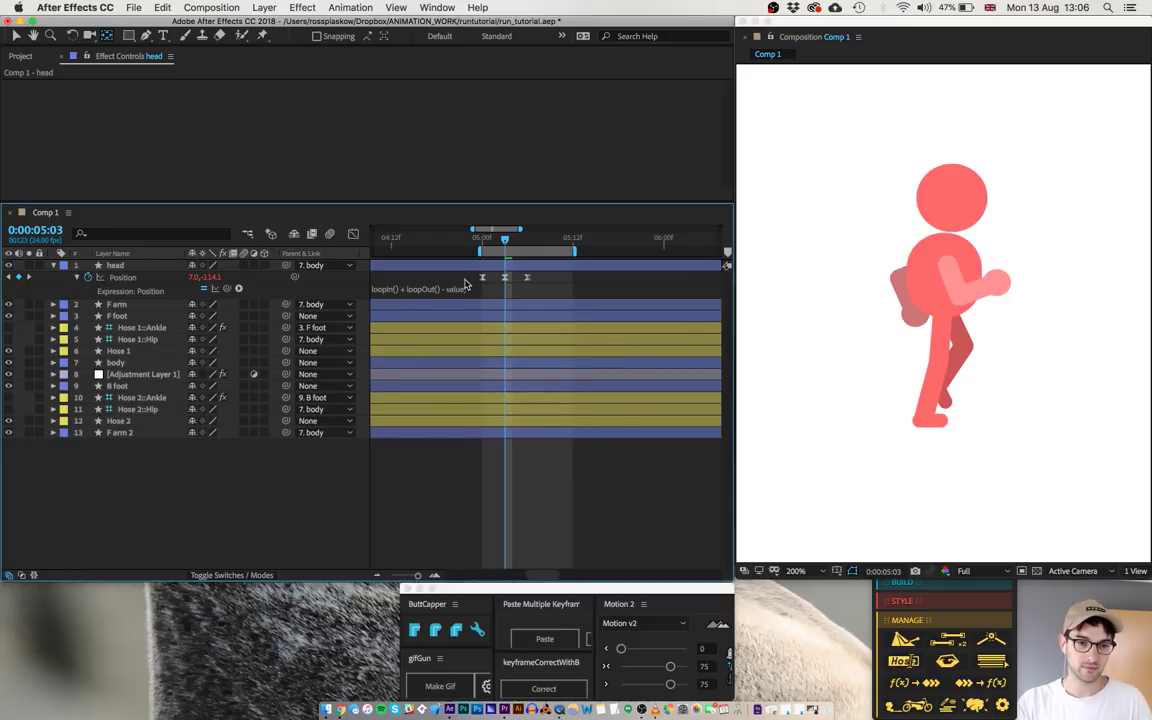
# - Try shifting the head's three Position keyframes one frame later, and move them back to start at 0:00:05:00
pyautogui.moveTo(463, 284); pyautogui.dragTo(553, 292)
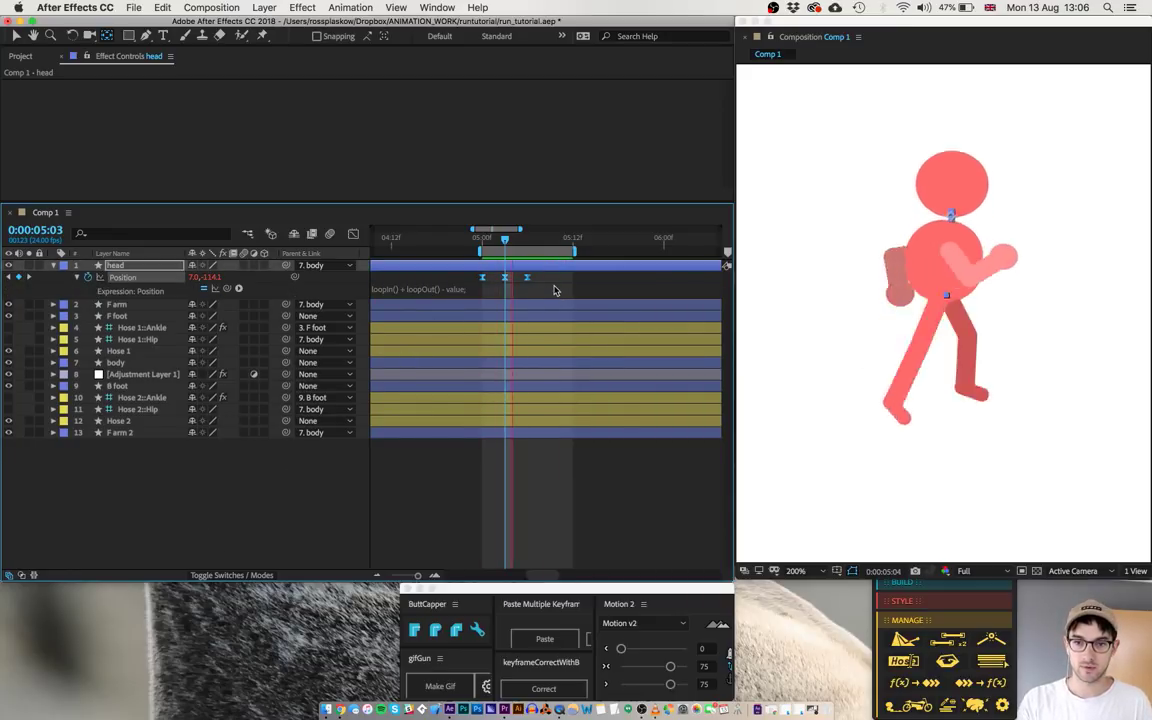
pyautogui.hotkey('alt', 'Right')
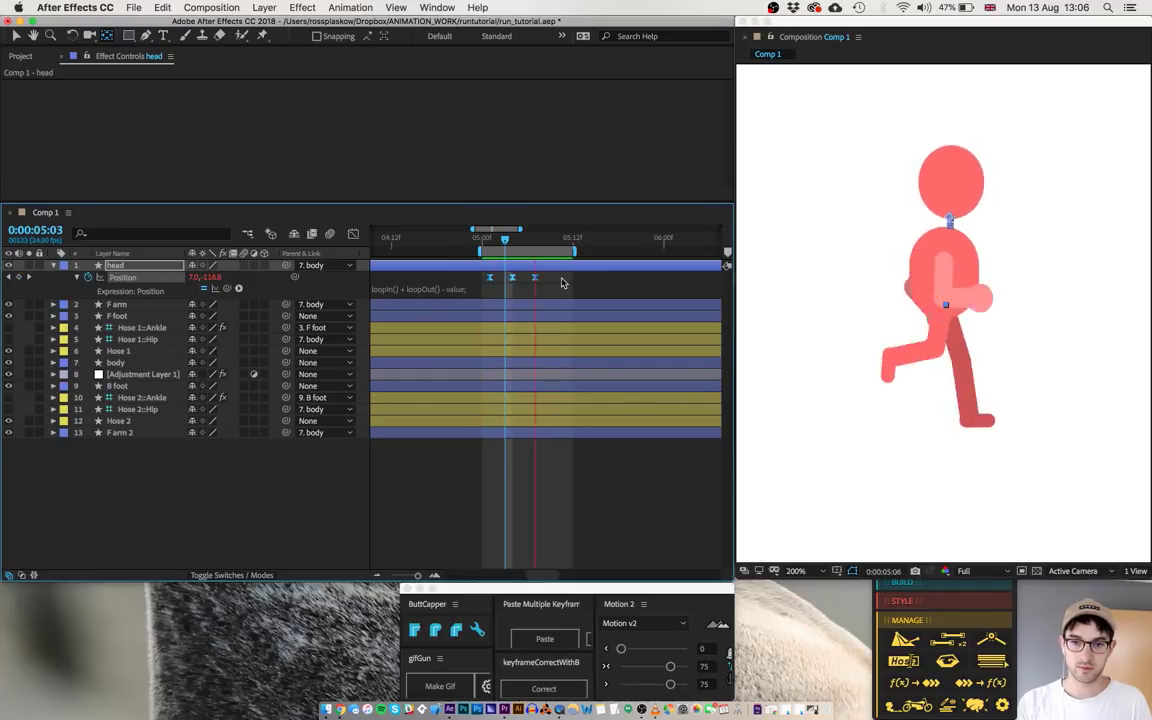
pyautogui.hotkey('alt', 'Left')
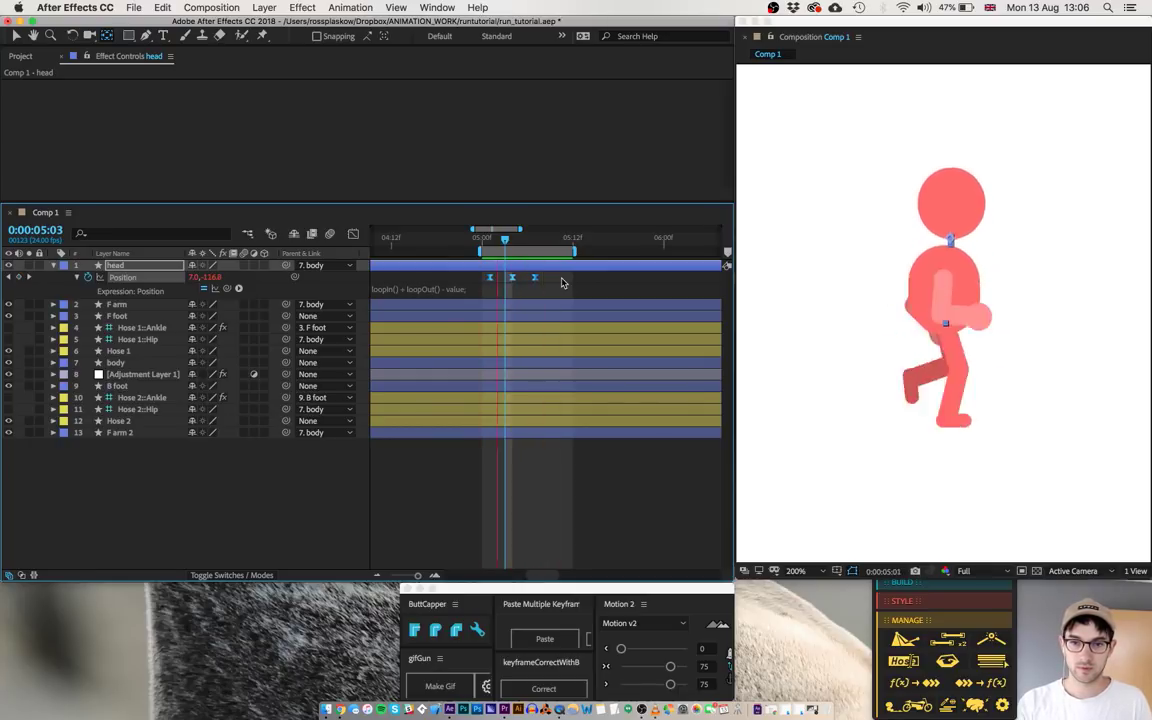
pyautogui.click(558, 282)
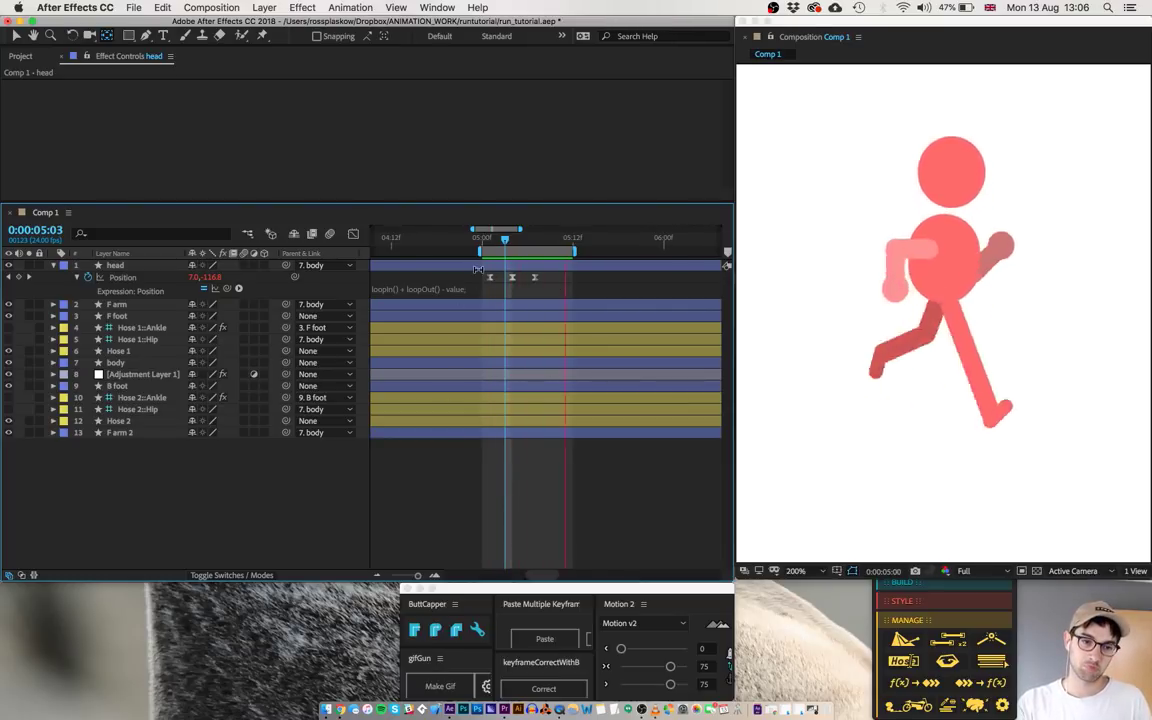
pyautogui.moveTo(478, 270); pyautogui.dragTo(548, 288)
pyautogui.hotkey('alt', 'Left')
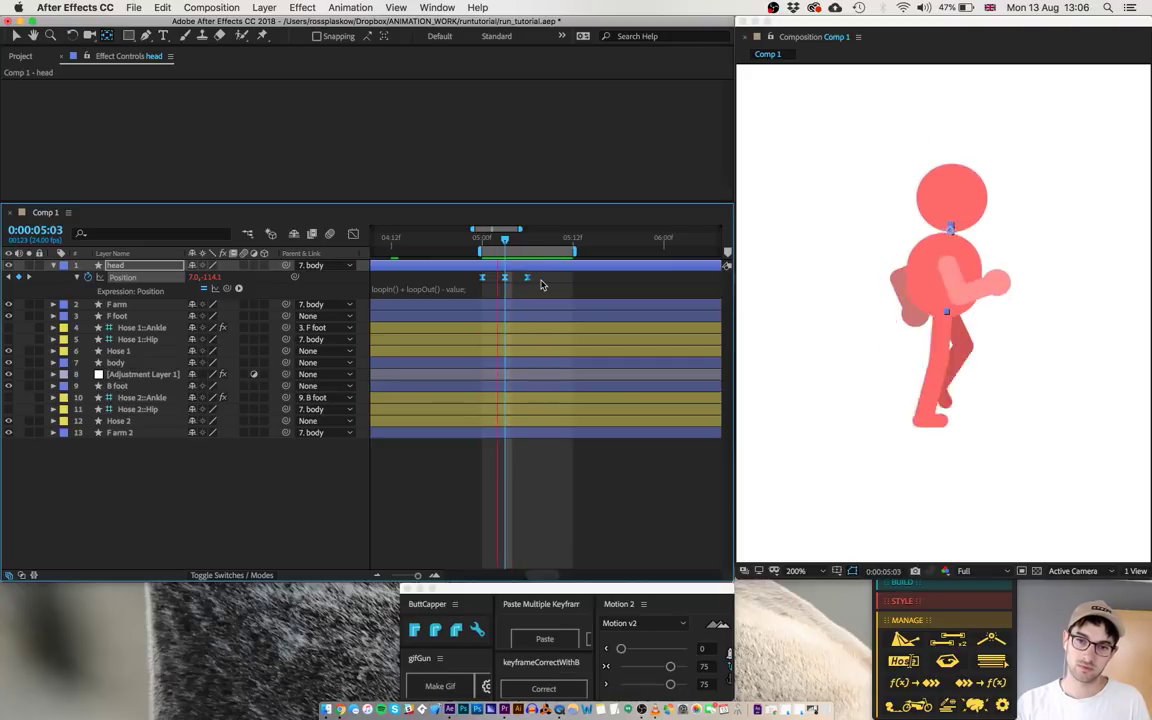
# - Offset the head's three Position keyframes progressively later, trying starts up to 0:00:05:07, and nudge them back a few frames
pyautogui.hotkey('alt', 'Left')
pyautogui.hotkey('alt', 'Left')
pyautogui.hotkey('alt', 'Right')
pyautogui.hotkey('alt', 'Right')
pyautogui.hotkey('alt', 'Right')
pyautogui.hotkey('alt', 'Right')
pyautogui.hotkey('alt', 'Right')
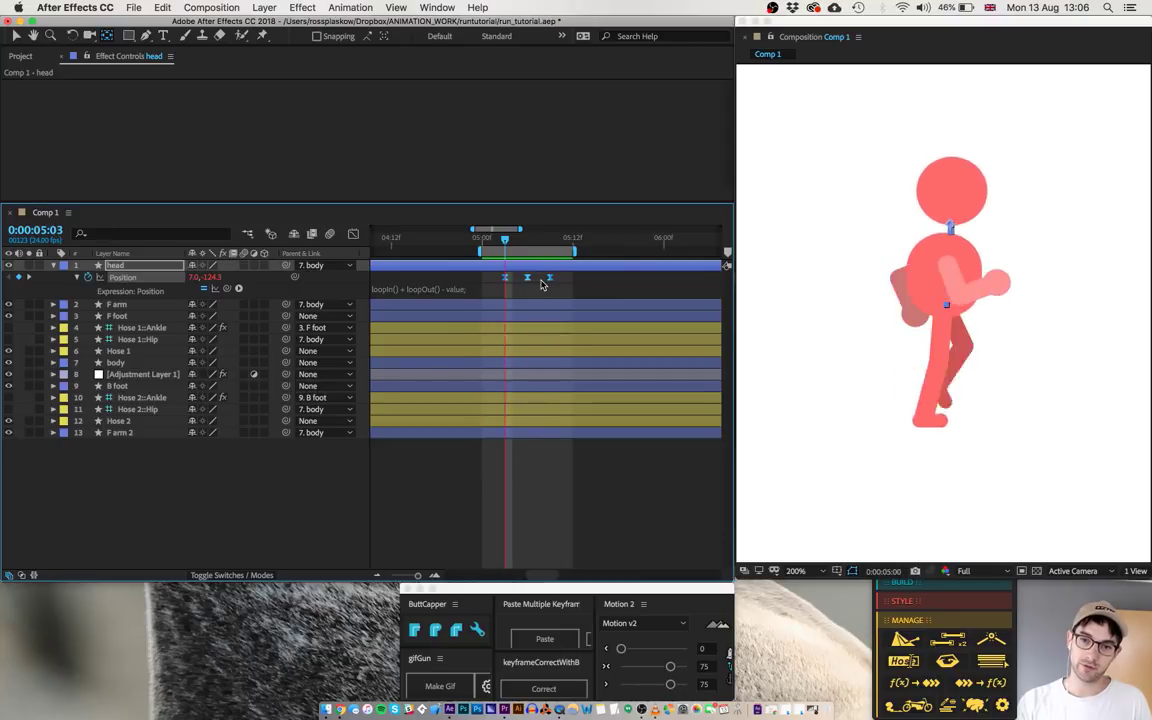
pyautogui.hotkey('alt', 'Right')
pyautogui.hotkey('alt', 'Right')
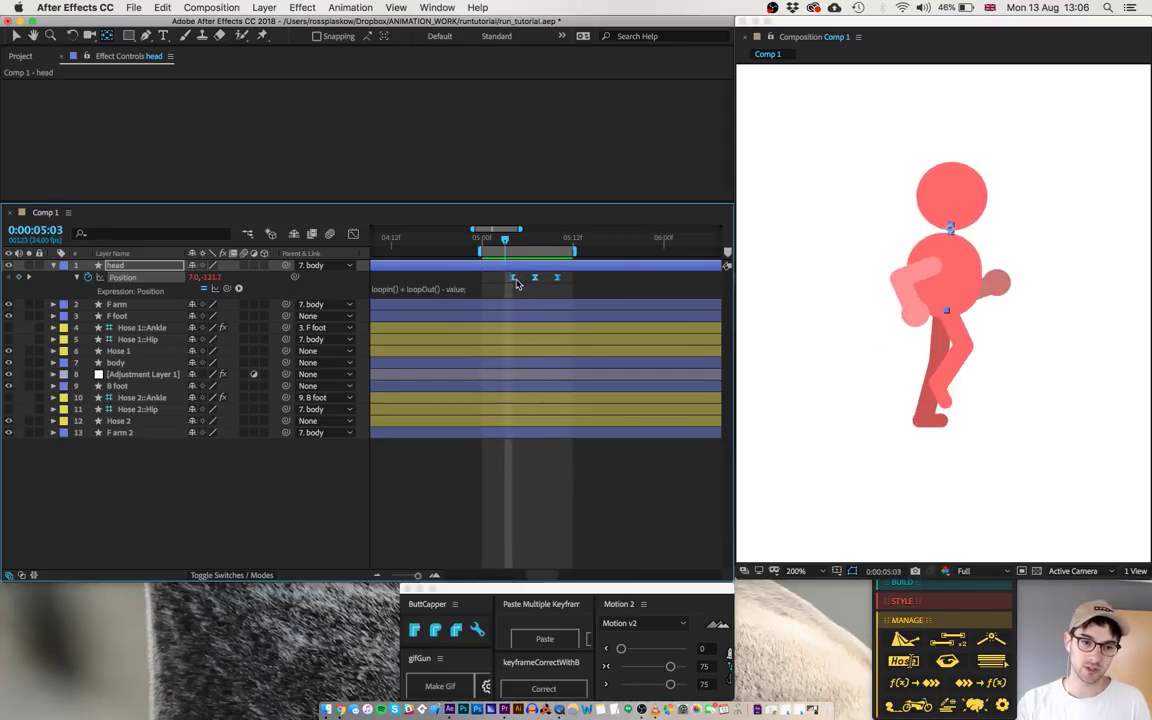
pyautogui.hotkey('alt', 'Right')
pyautogui.hotkey('alt', 'Right')
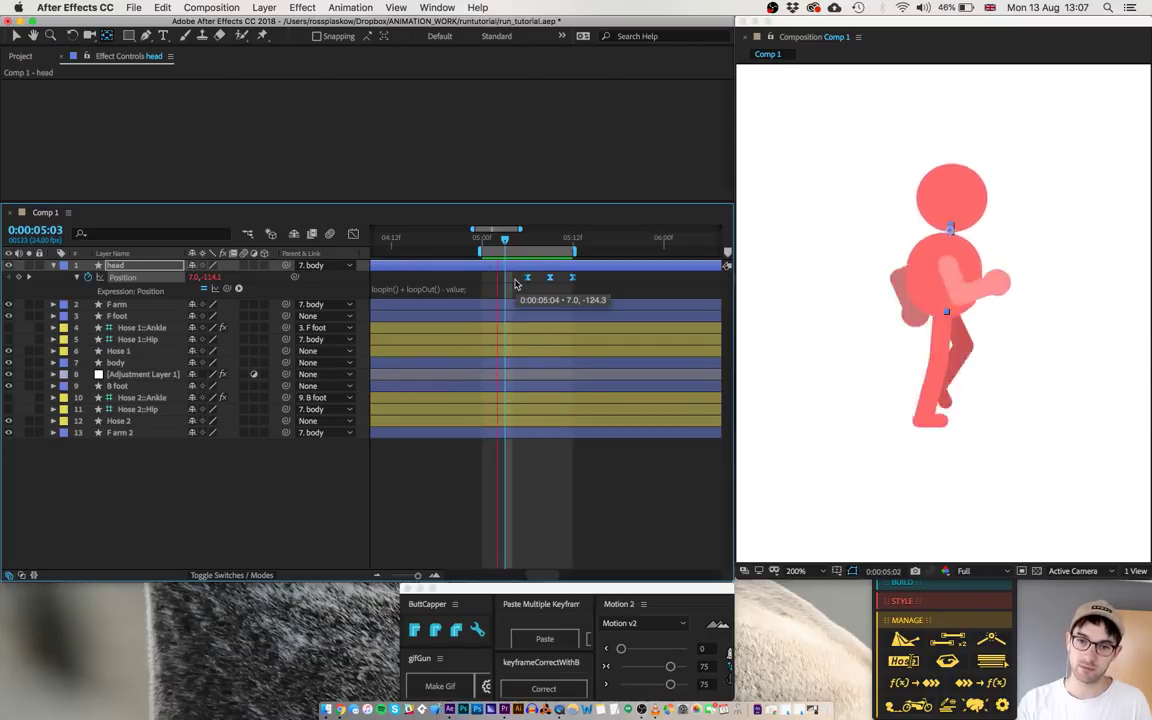
pyautogui.hotkey('alt', 'Right')
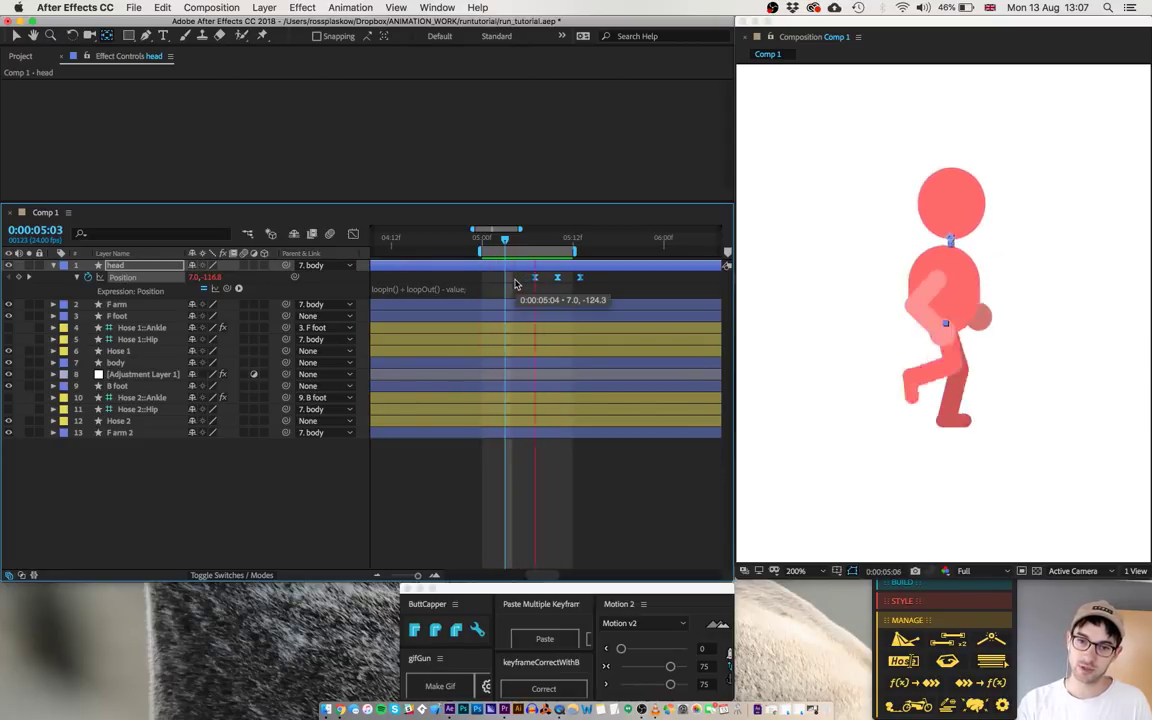
pyautogui.hotkey('alt', 'Left')
pyautogui.hotkey('alt', 'Left')
pyautogui.hotkey('alt', 'Left')
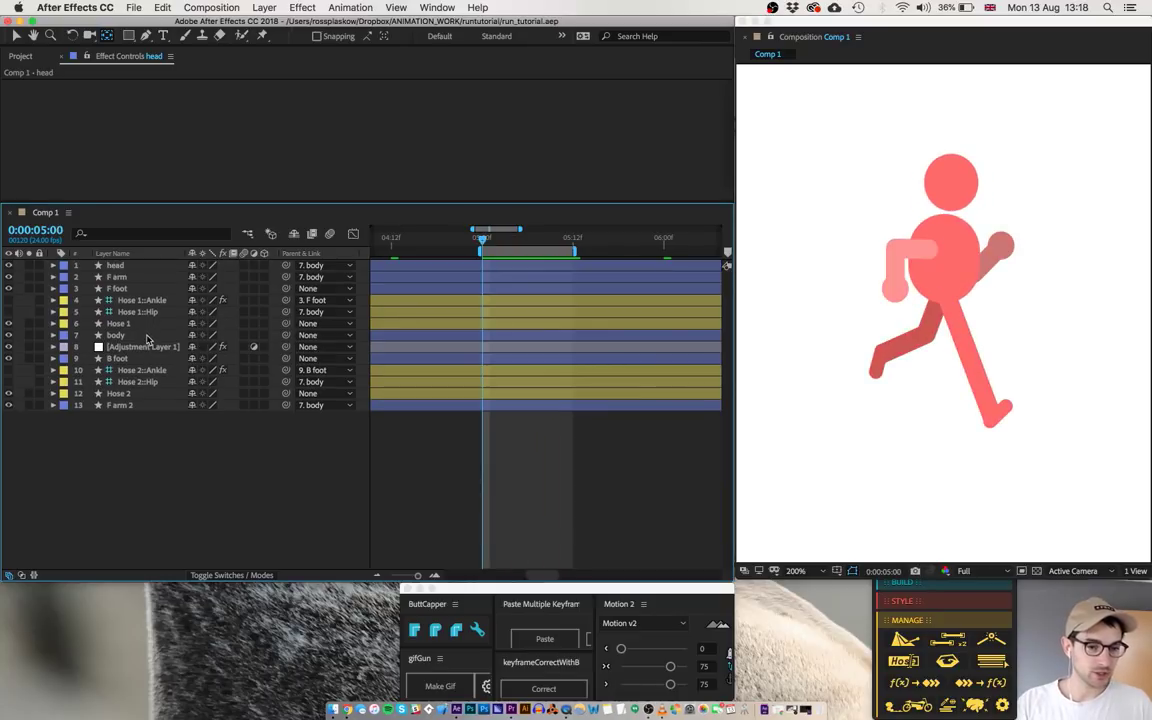
# - Keyframe the body's Rotation at 0:00:05:00, 0:00:05:06 and 0:00:05:12
pyautogui.click(147, 338)
pyautogui.press('r')
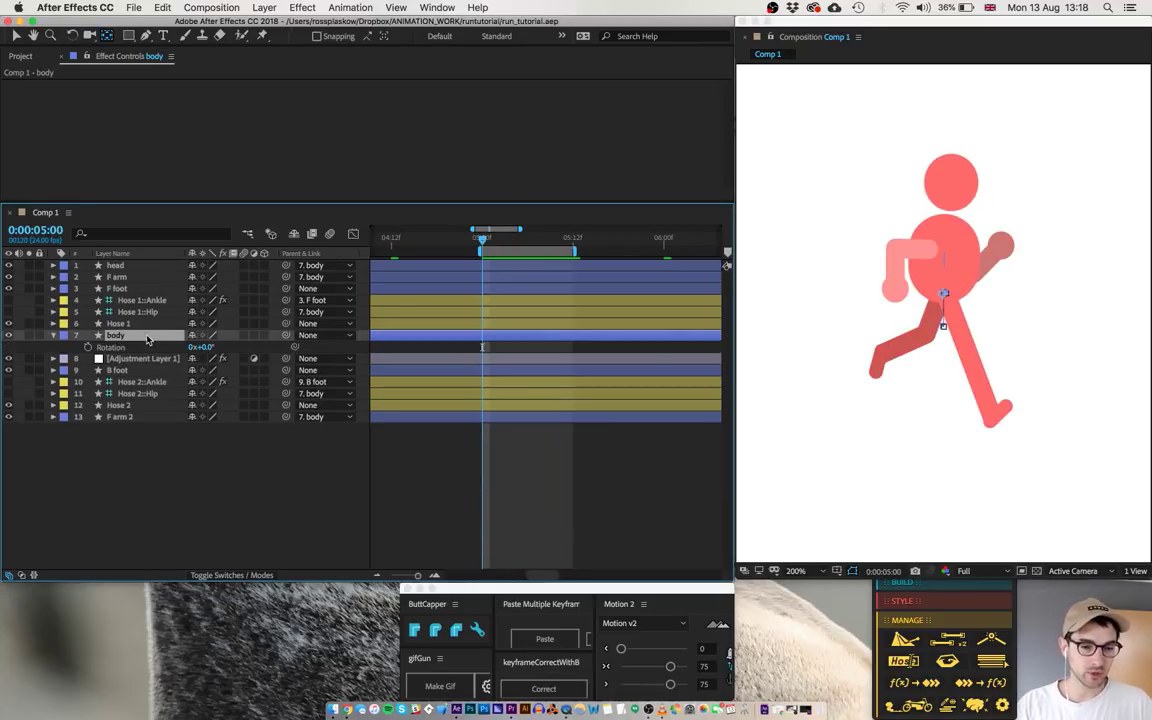
pyautogui.click(87, 348)
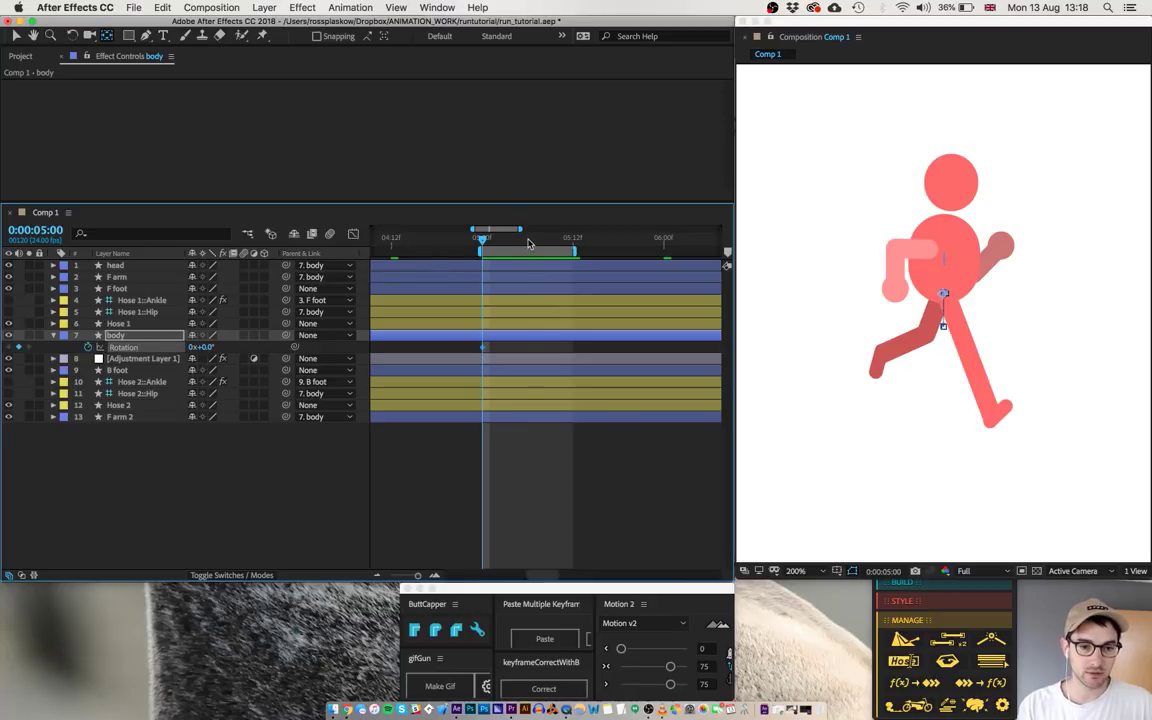
pyautogui.click(529, 244)
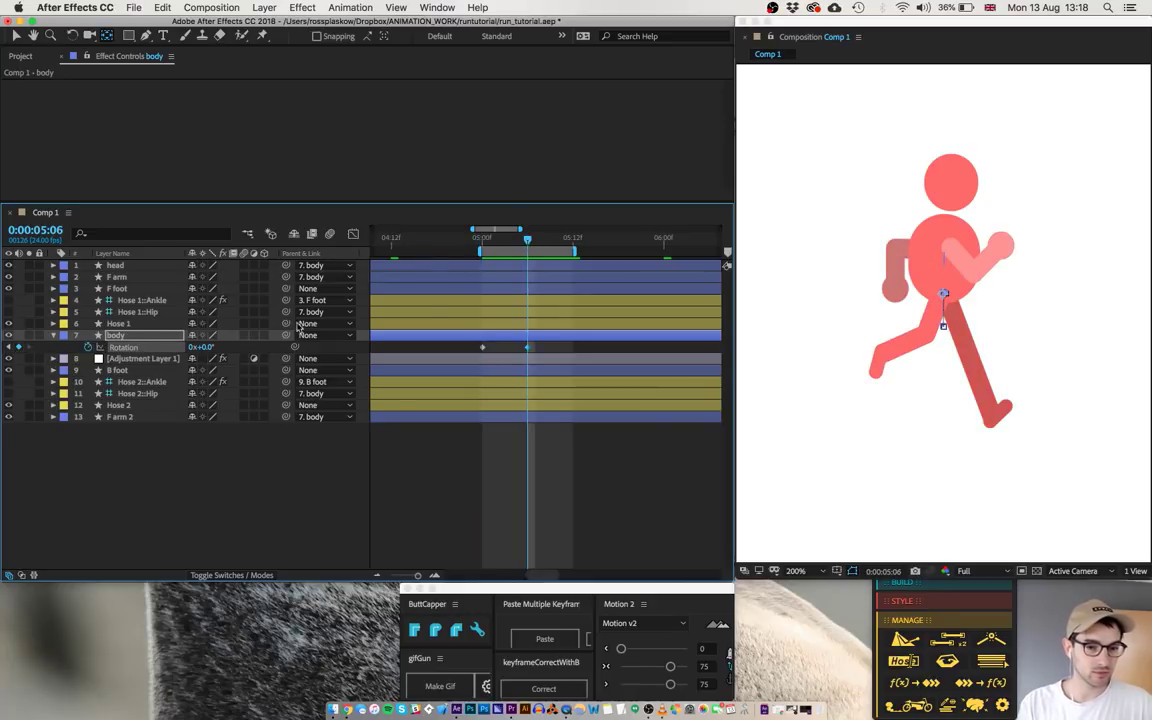
pyautogui.click(573, 244)
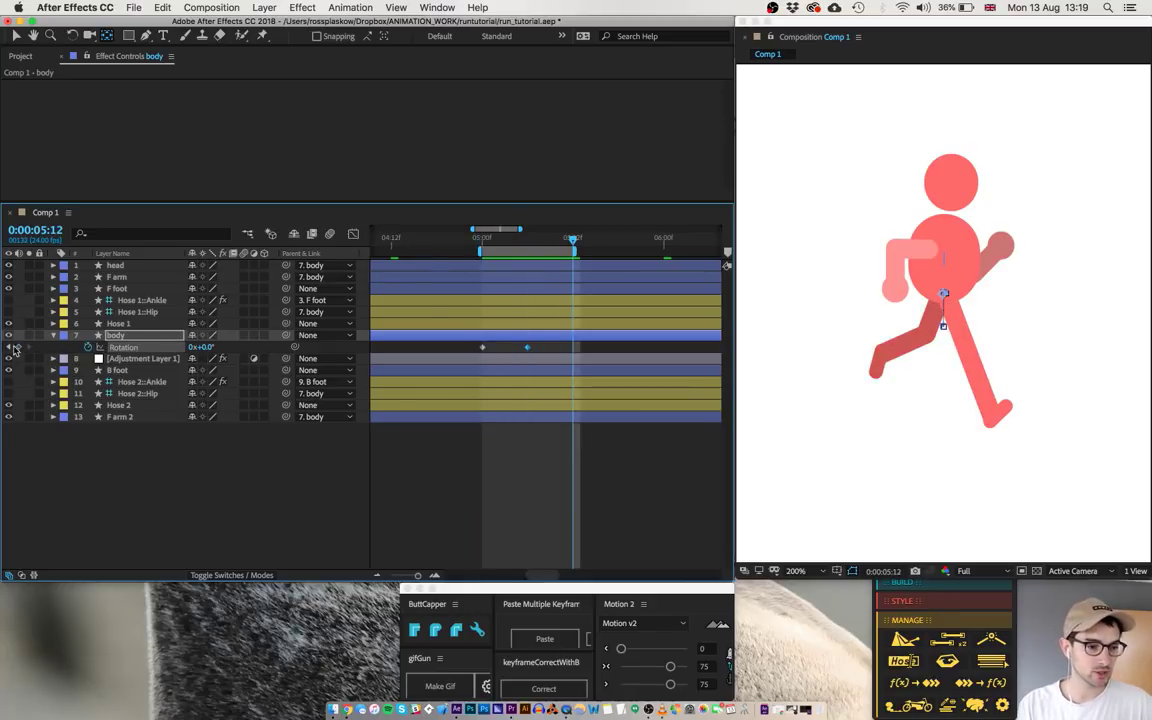
# - Set the body's Rotation to -6° at the middle keyframe, 0:00:05:06
pyautogui.moveTo(482, 243); pyautogui.dragTo(528, 245)
pyautogui.click(204, 347)
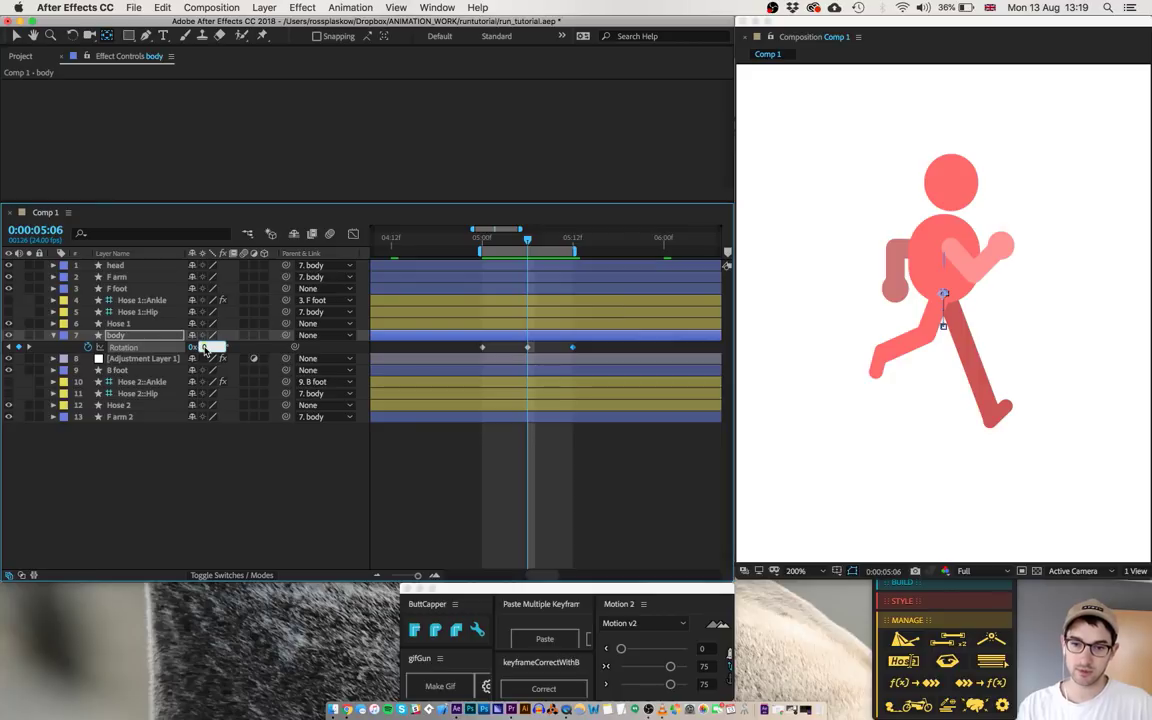
pyautogui.press('Down')
pyautogui.press('Down')
pyautogui.press('Down')
pyautogui.press('Down')
pyautogui.press('Down')
pyautogui.press('Down')
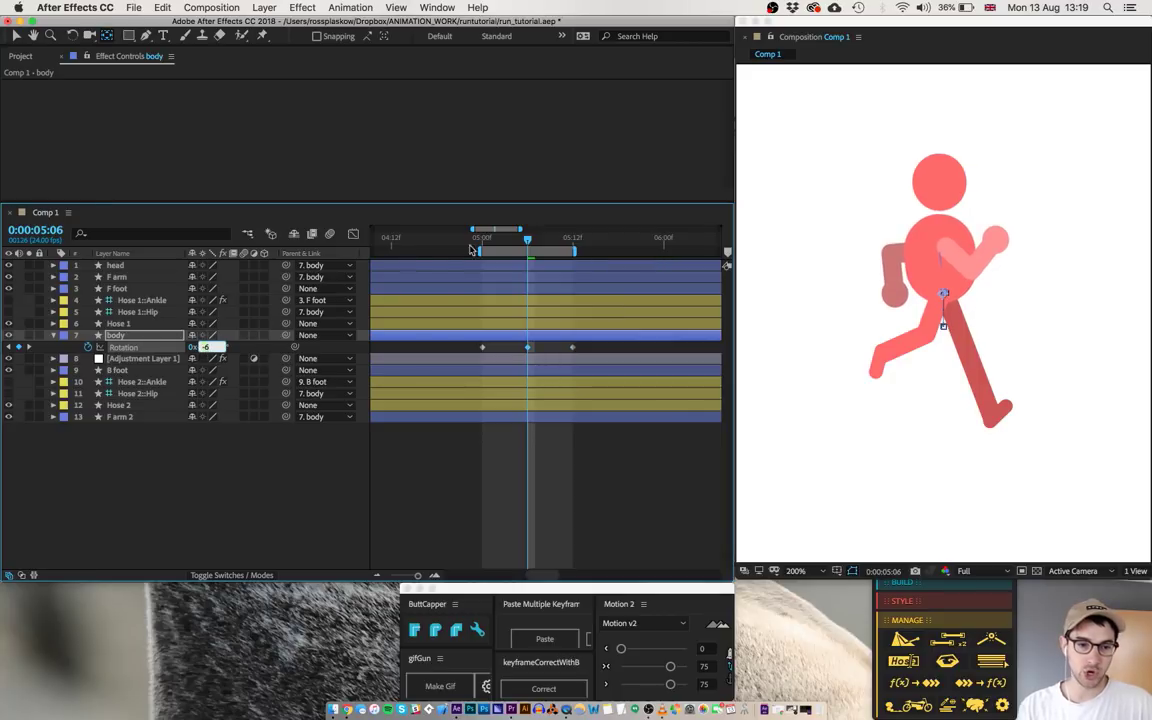
# - Set the body's Rotation to 6° on the first and last keyframes, at 0:00:05:00 and 0:00:05:12
pyautogui.click(483, 245)
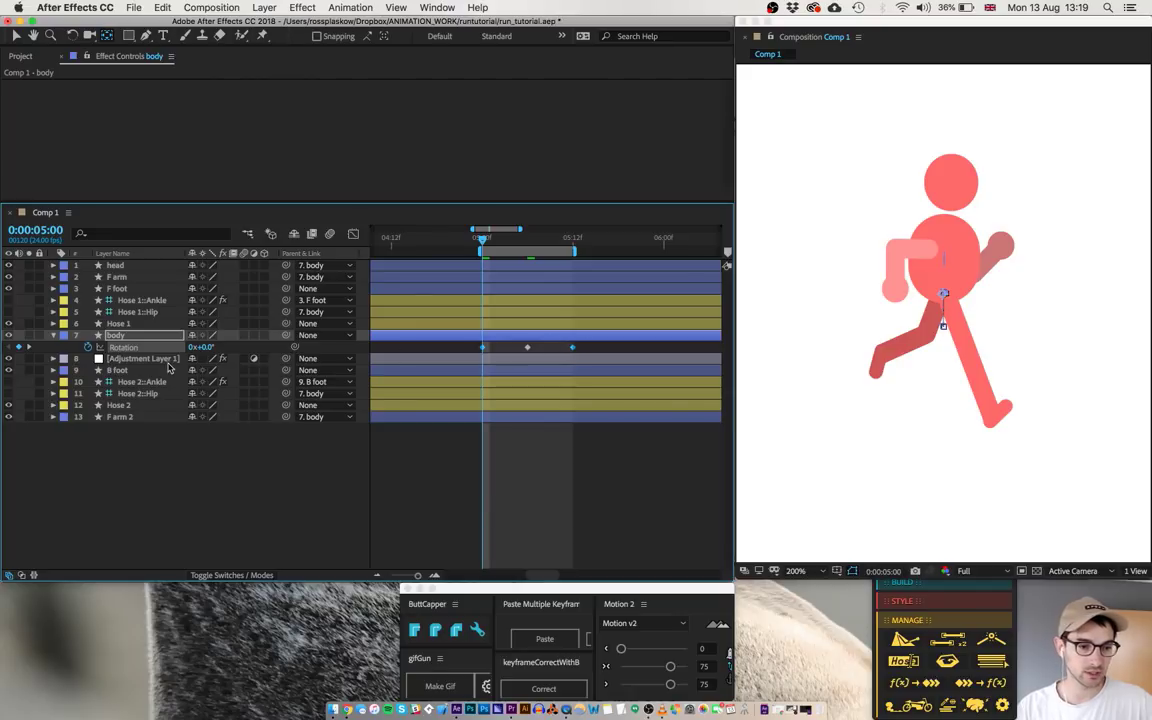
pyautogui.click(204, 347)
pyautogui.press('Up')
pyautogui.press('Up')
pyautogui.press('Up')
pyautogui.press('Up')
pyautogui.press('Up')
pyautogui.press('Up')
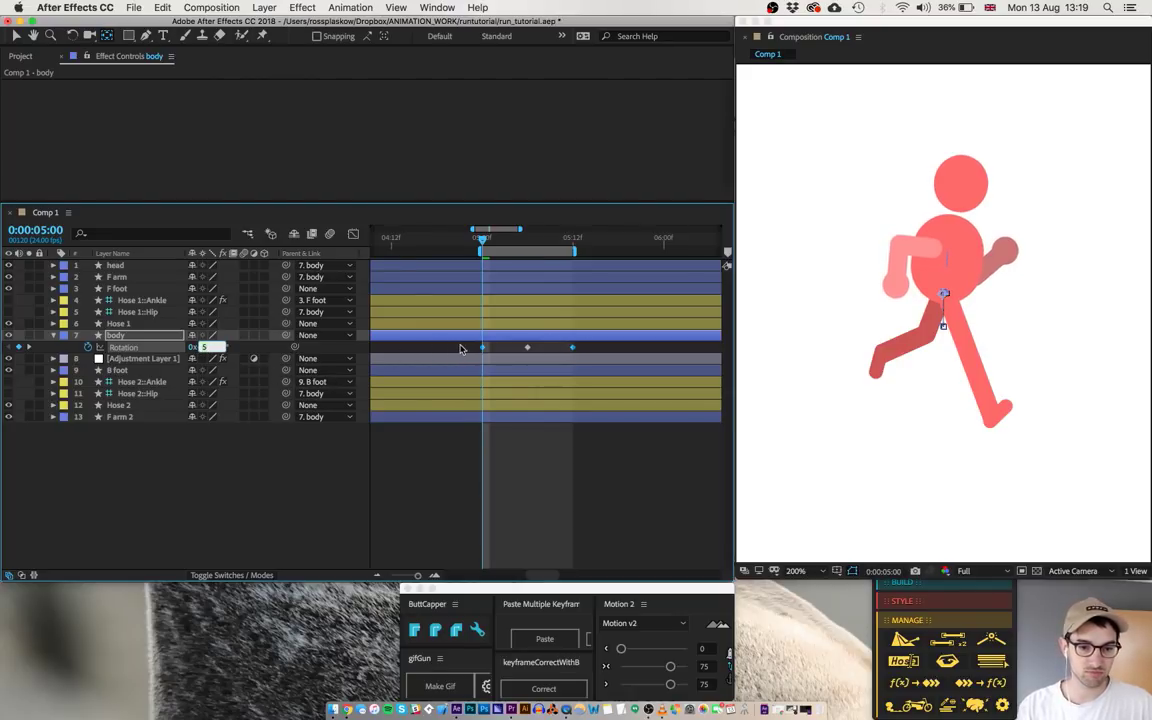
# - Easy-ease the body's Rotation keyframes and add the expression loopIn() + loopOut() - value; to Rotation
pyautogui.moveTo(470, 347); pyautogui.dragTo(604, 355)
pyautogui.click(506, 468)
pyautogui.press('space')
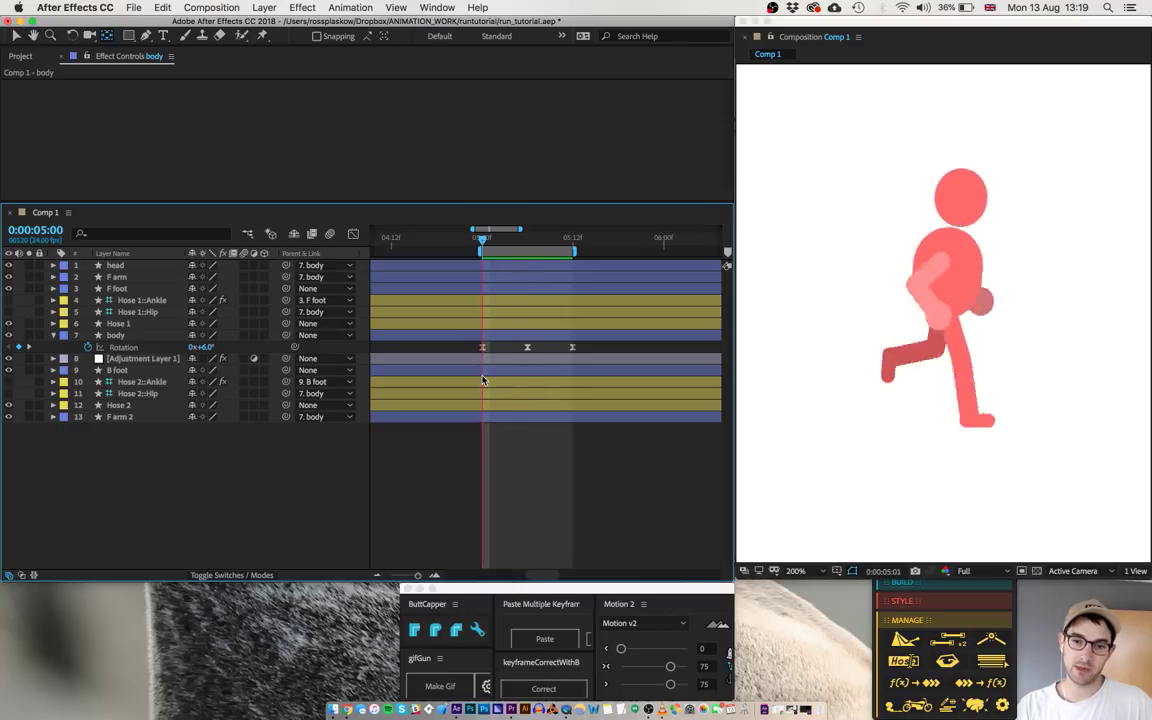
pyautogui.keyDown('alt'); pyautogui.click(88, 347); pyautogui.keyUp('alt')
pyautogui.write('loopIn() + loopOut() - value;')
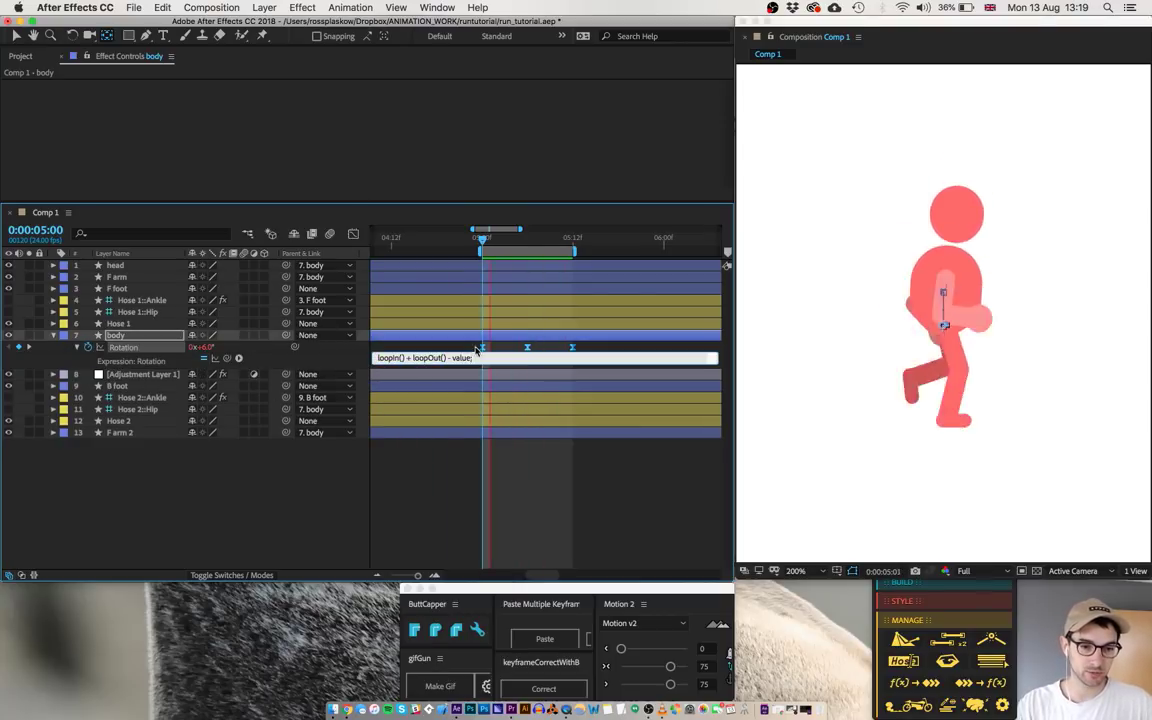
# - Try offsetting the body's three Rotation keyframes so they start at 0:00:05:06, and preview the loop
pyautogui.click(473, 345)
pyautogui.moveTo(473, 345); pyautogui.dragTo(602, 363)
pyautogui.hotkey('alt', 'Right')
pyautogui.hotkey('alt', 'Right')
pyautogui.hotkey('alt', 'Right')
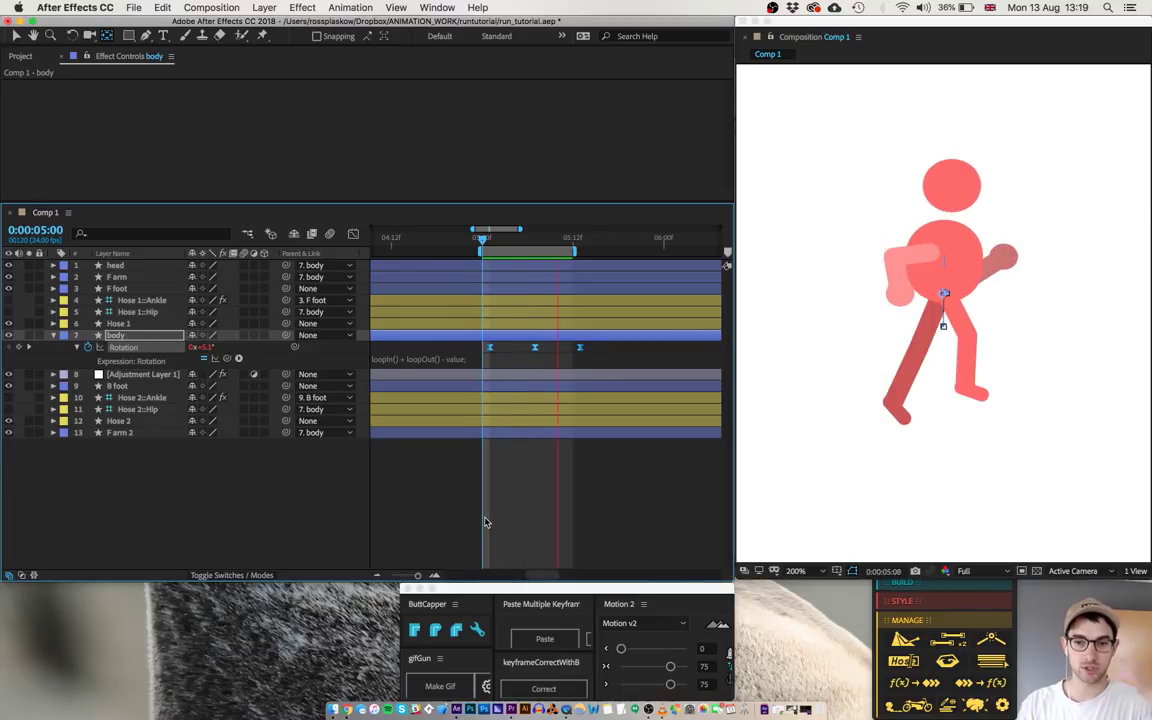
pyautogui.press('space')
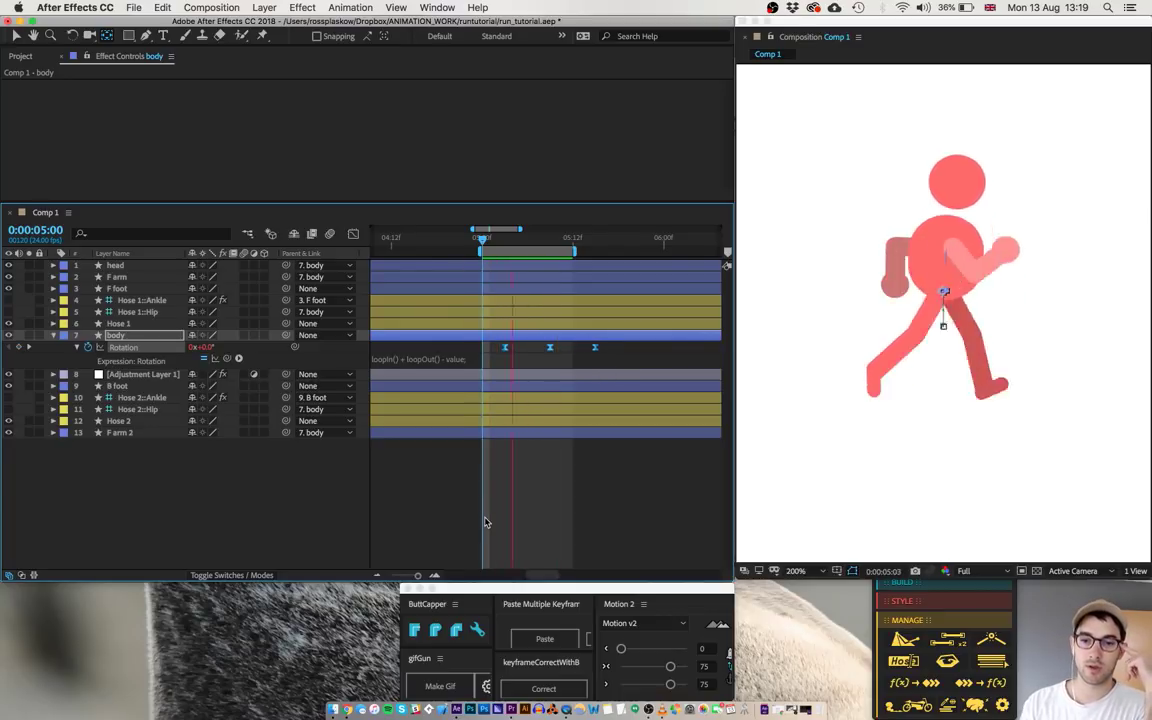
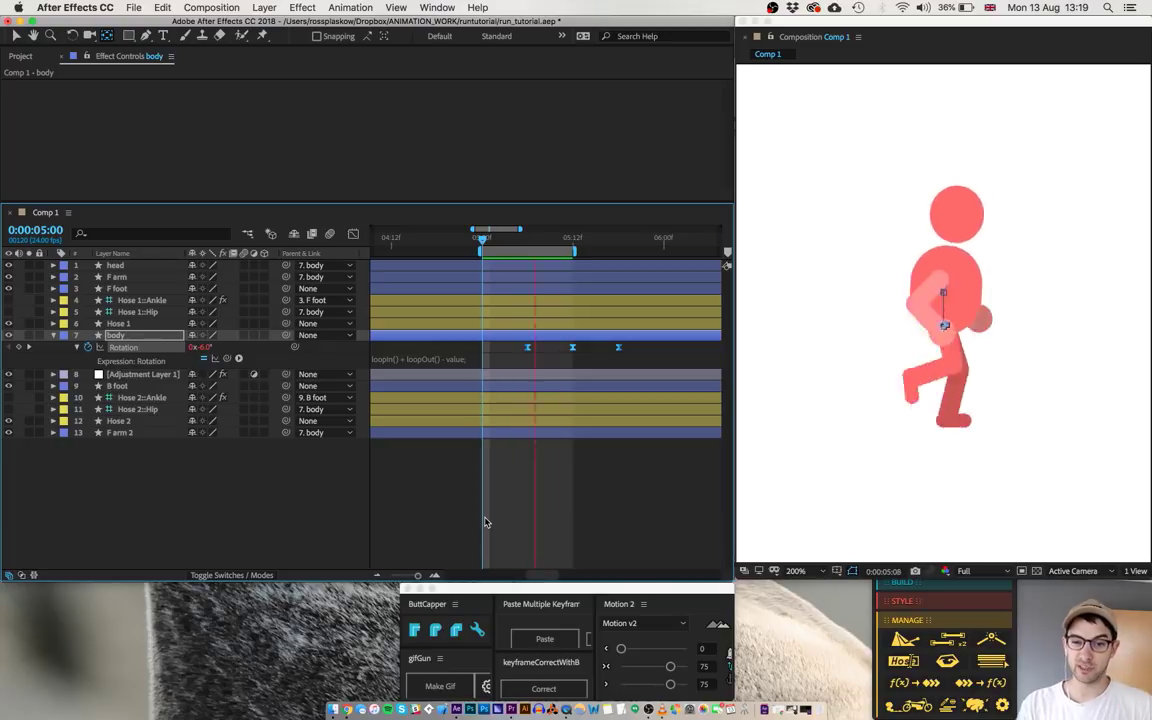
pyautogui.click(514, 489)
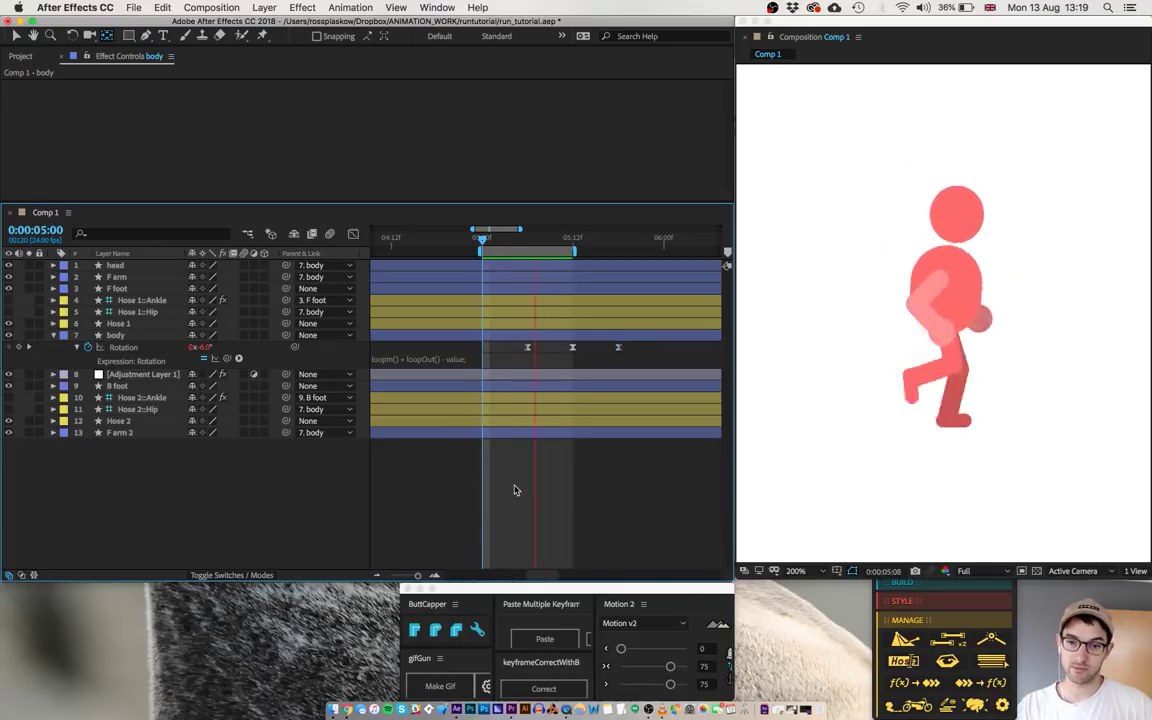
pyautogui.press('space')
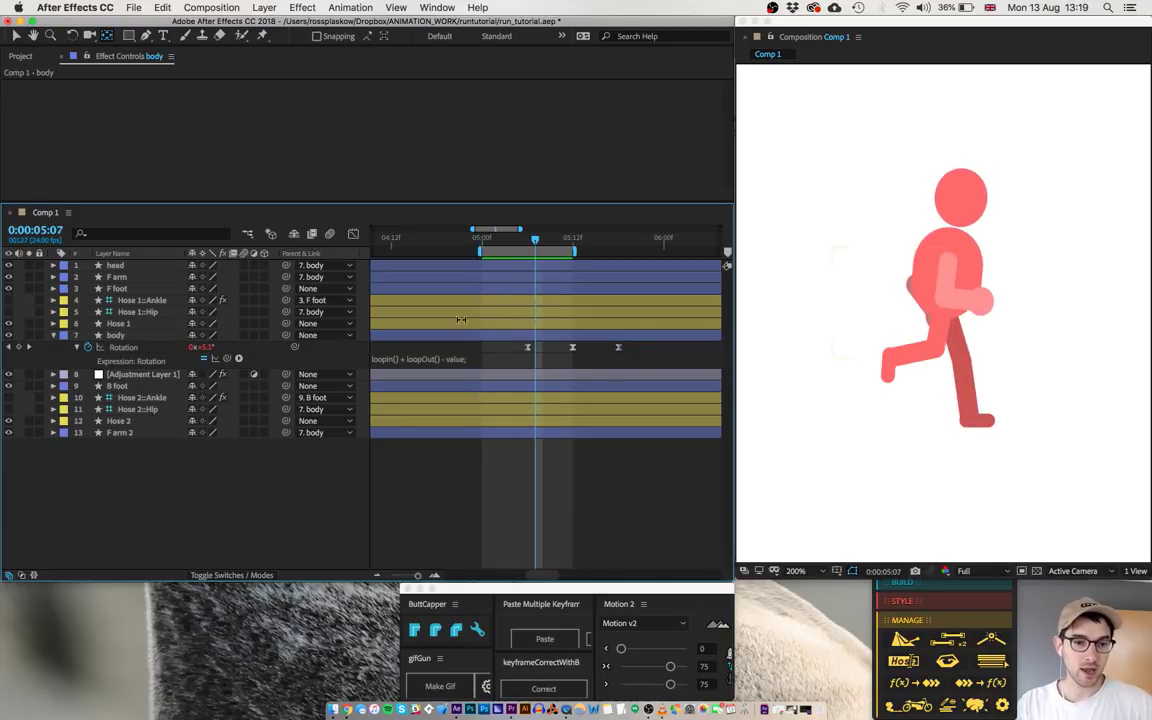
# - Check the run's poses frame by frame from 0:00:05:00 to 0:00:05:03, and remove the body's Rotation animation
pyautogui.click(483, 241)
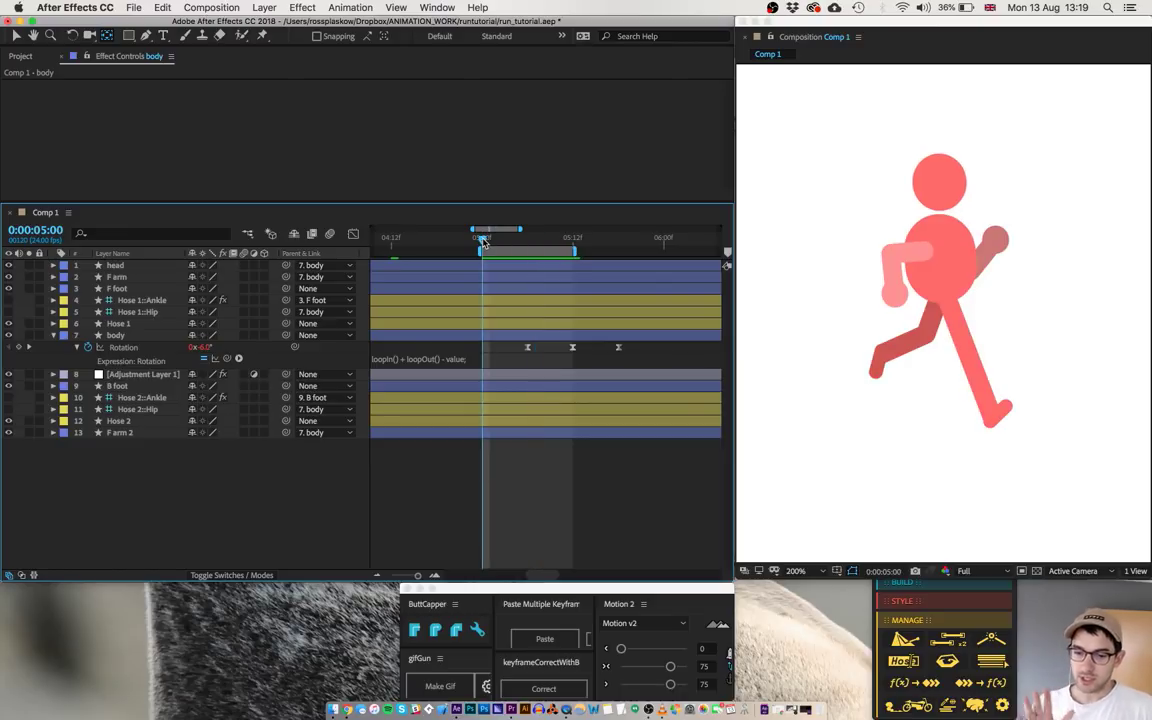
pyautogui.press('pagedown')
pyautogui.press('pagedown')
pyautogui.press('pagedown')
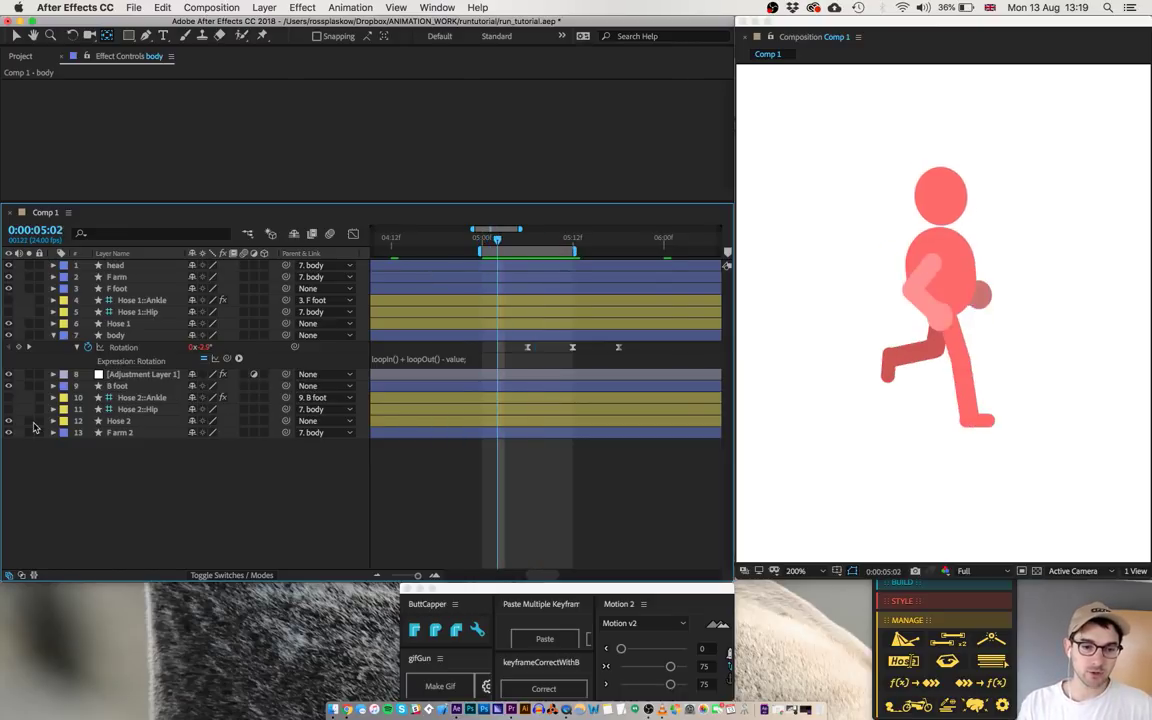
pyautogui.click(87, 347)
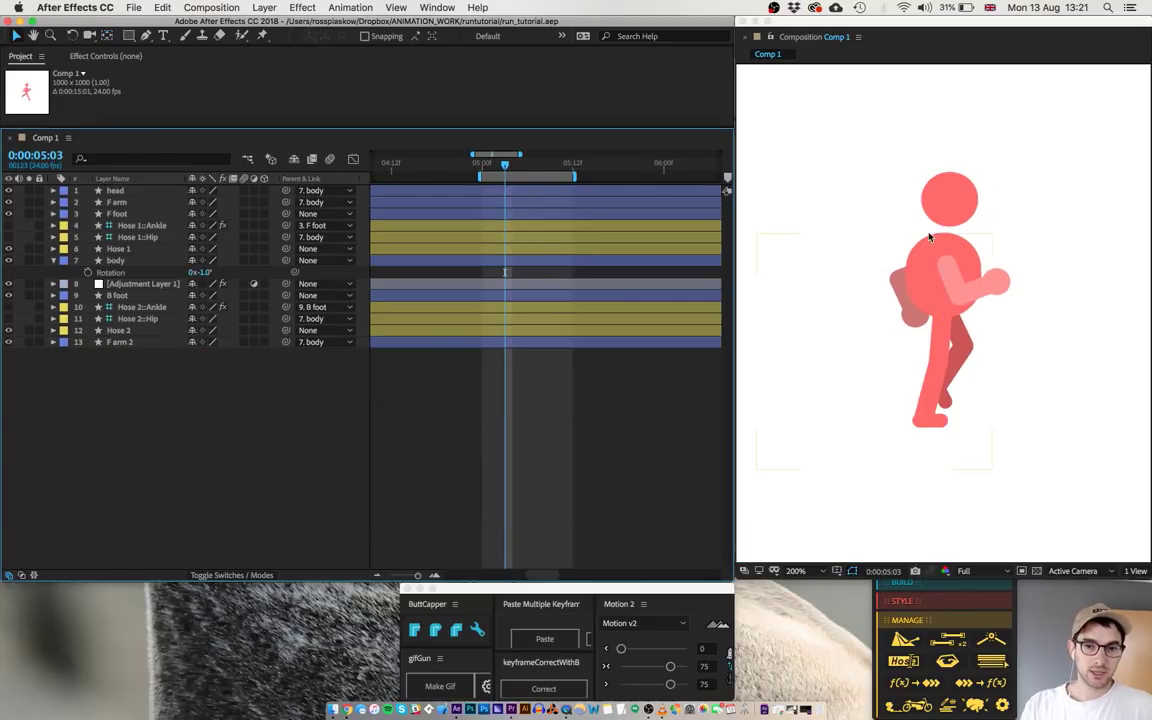
# - Draw a single-point path beside the character on a new shape layer, with a round-capped stroke 134 wide, as a head circle
pyautogui.press('g')
pyautogui.moveTo(825, 189); pyautogui.dragTo(824, 205)
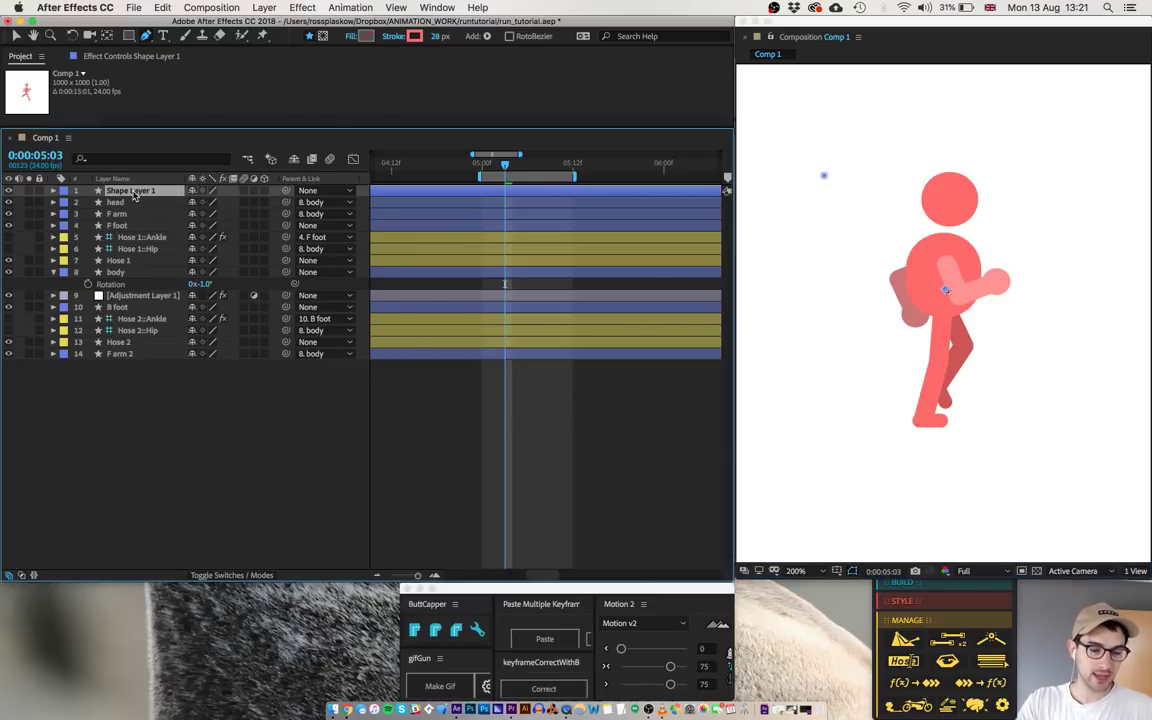
pyautogui.press('u')
pyautogui.press('u')
pyautogui.moveTo(195, 273); pyautogui.dragTo(265, 273)
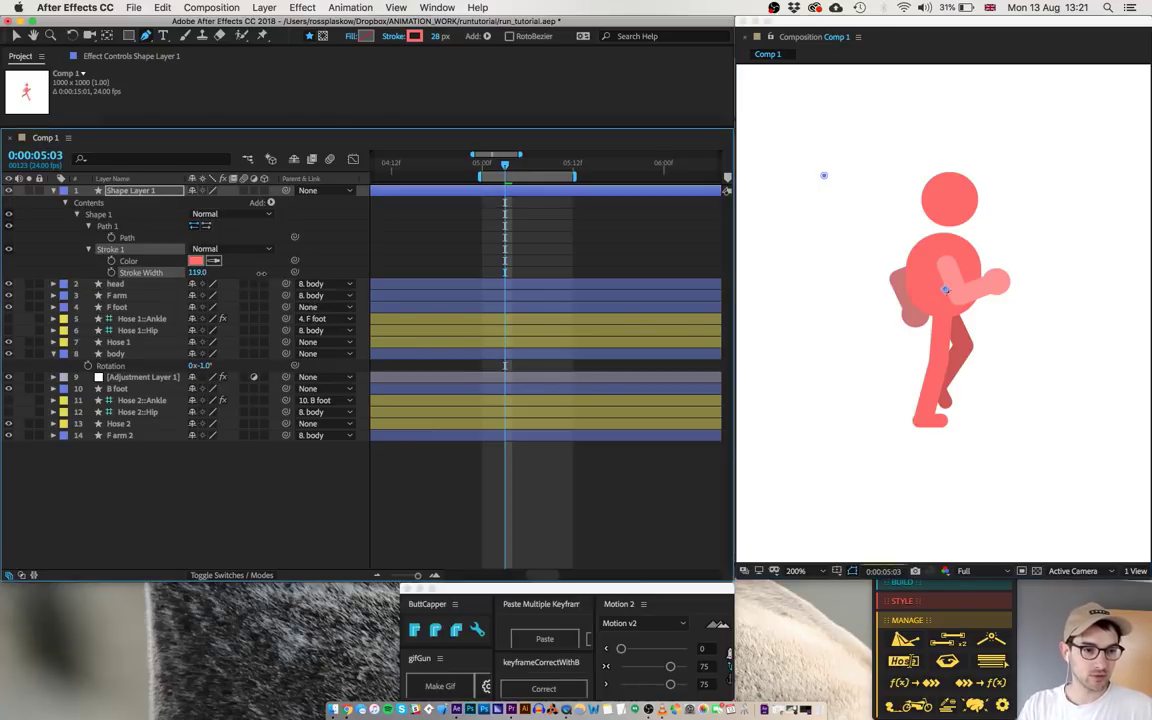
pyautogui.click(437, 630)
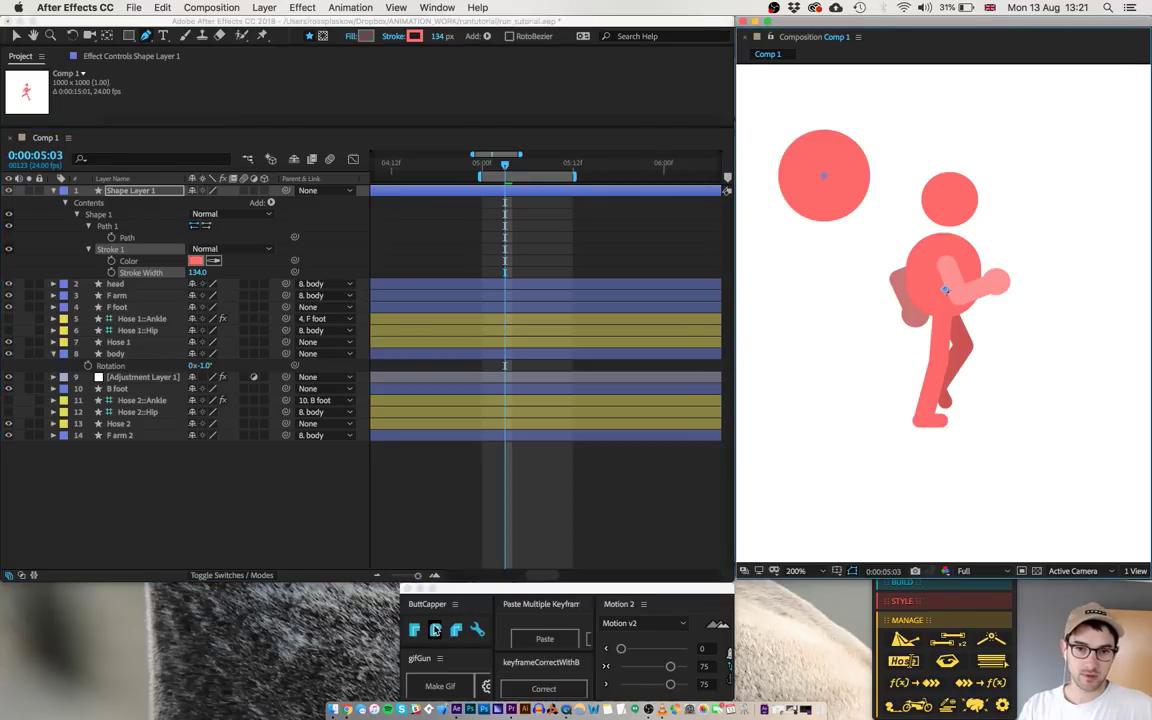
pyautogui.click(138, 507)
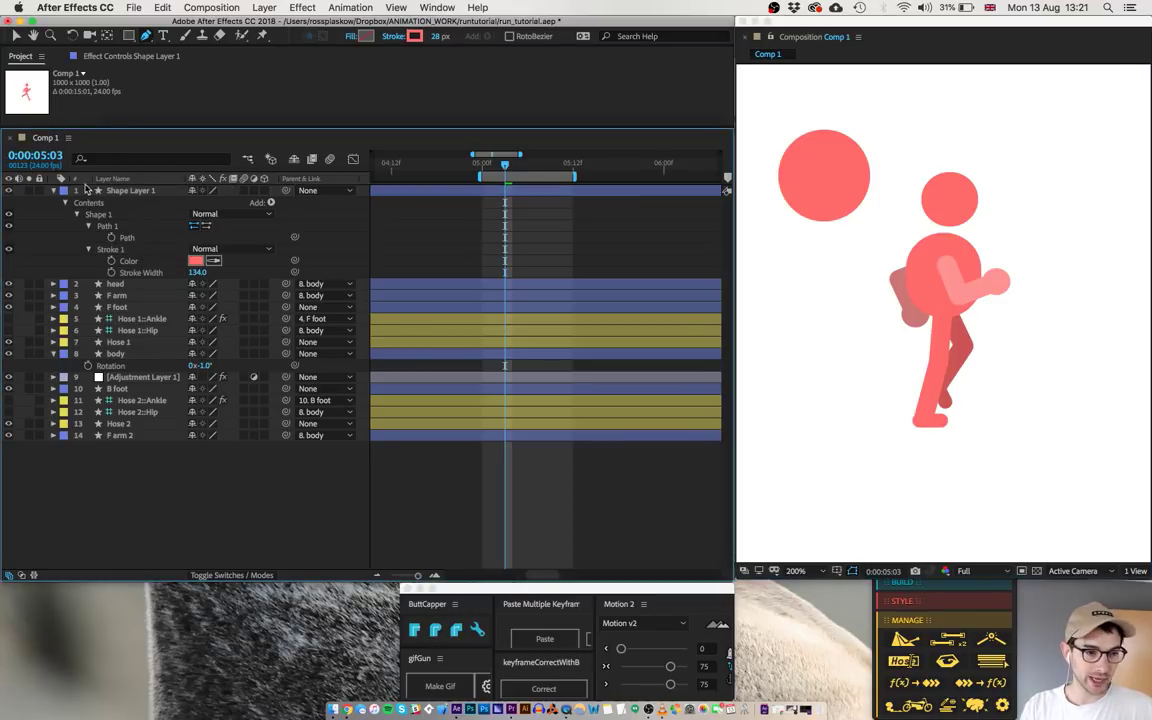
# - Add a white, round-capped single-point dot inside the new circle on a second shape layer, as an eye
pyautogui.click(819, 171)
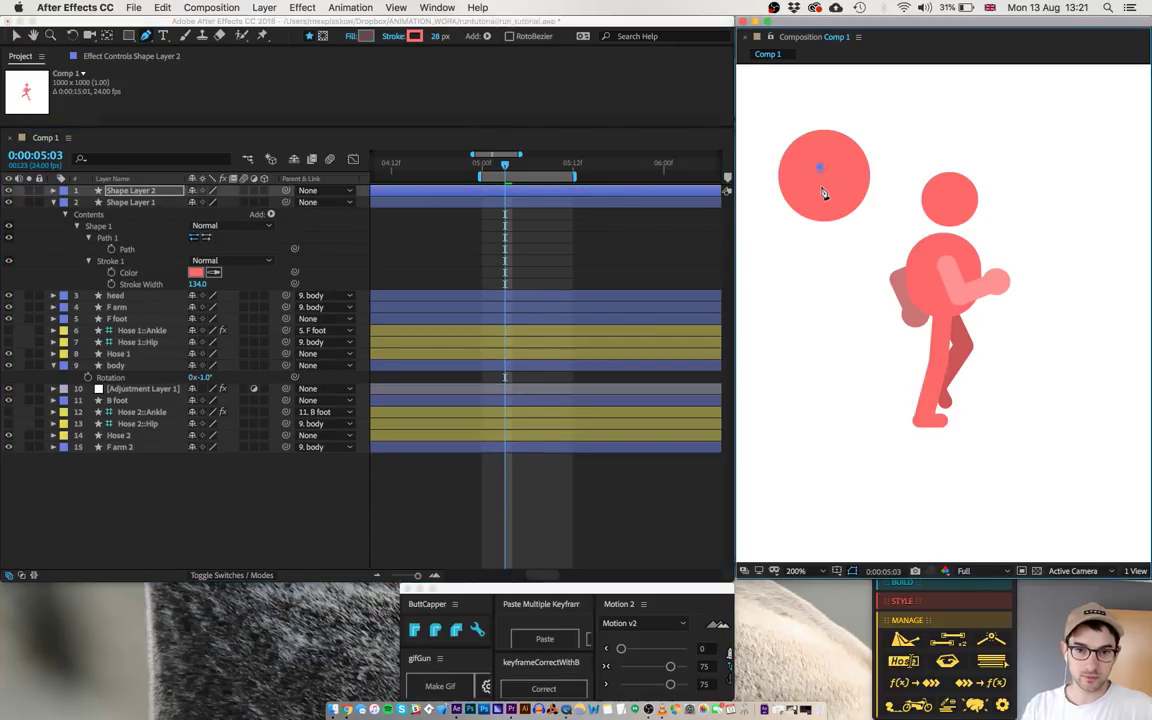
pyautogui.press('u')
pyautogui.press('u')
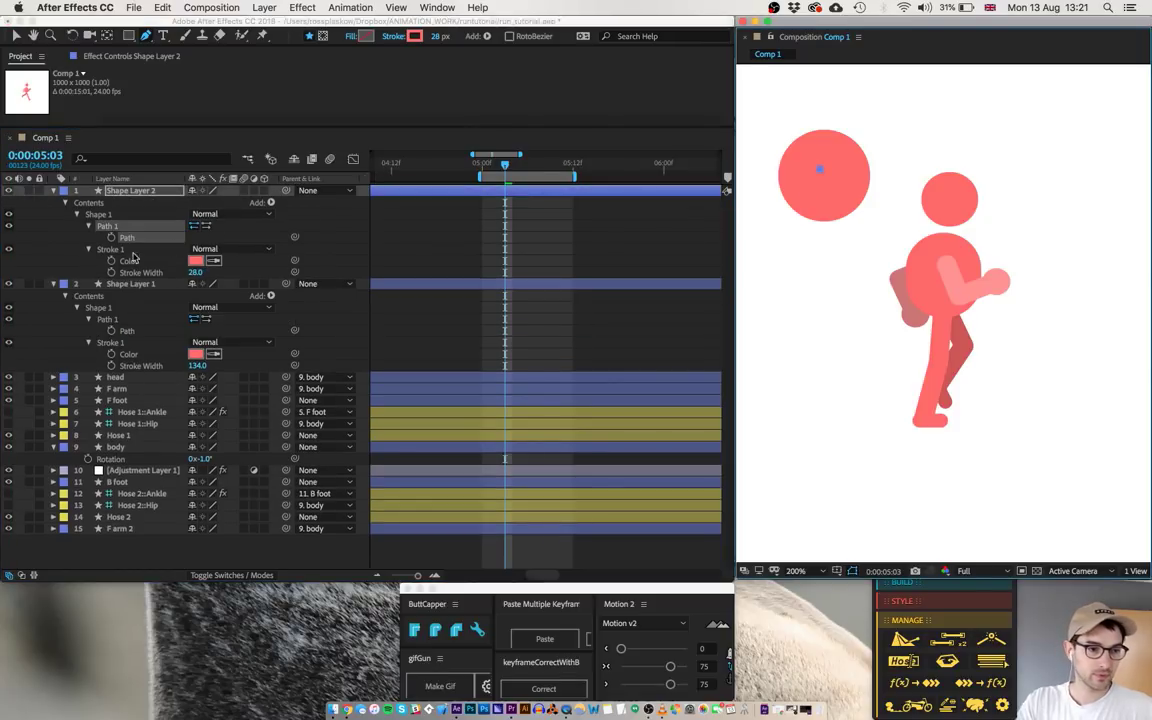
pyautogui.click(194, 261)
pyautogui.moveTo(165, 148); pyautogui.dragTo(85, 139)
pyautogui.press('Return')
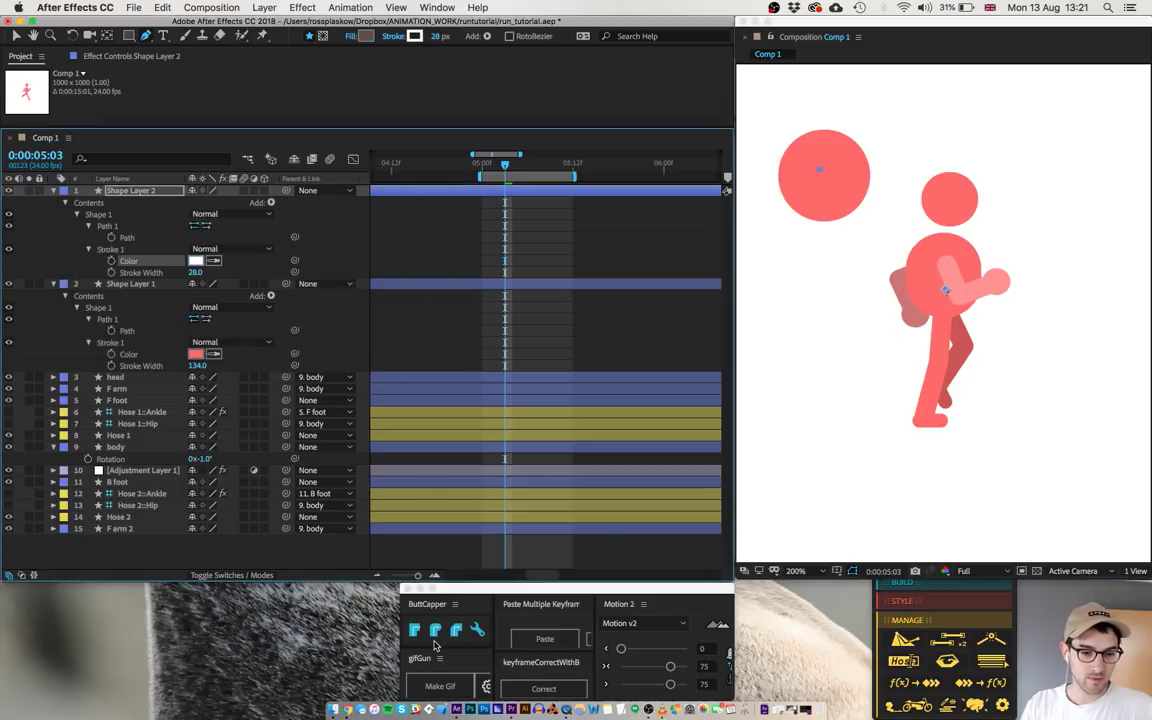
pyautogui.click(435, 631)
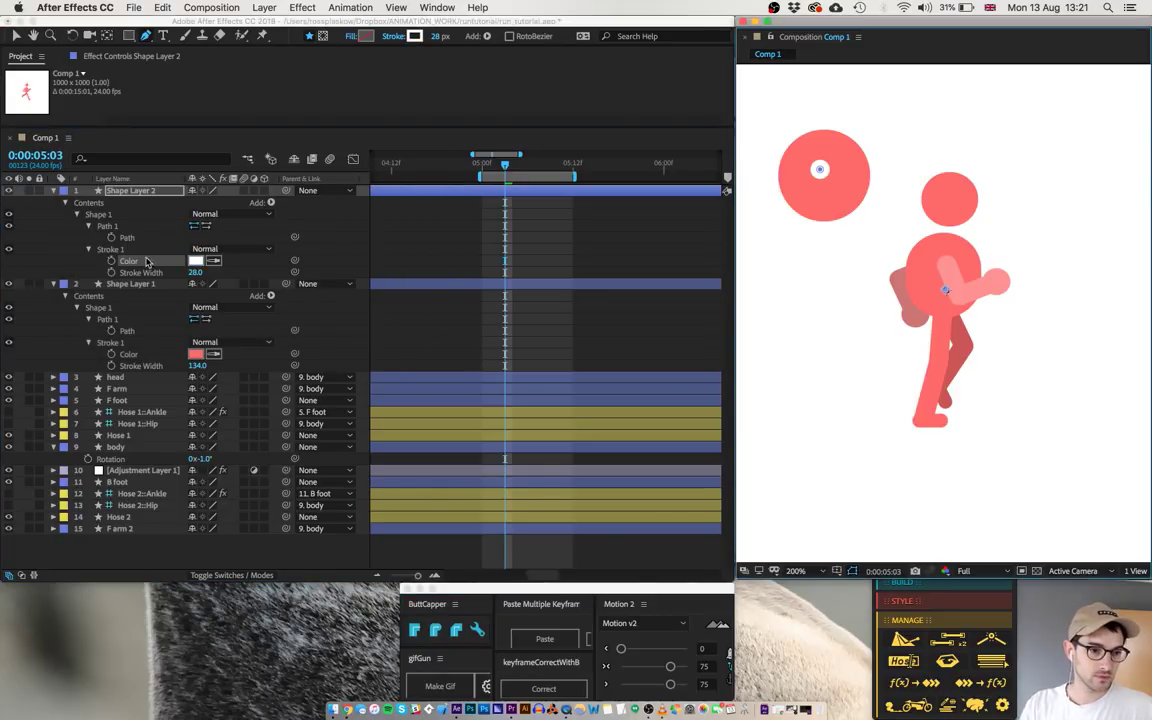
# - Set the eye's stroke width to 40 and duplicate its path to place a second eye beside it
pyautogui.write('40')
pyautogui.press('Return')
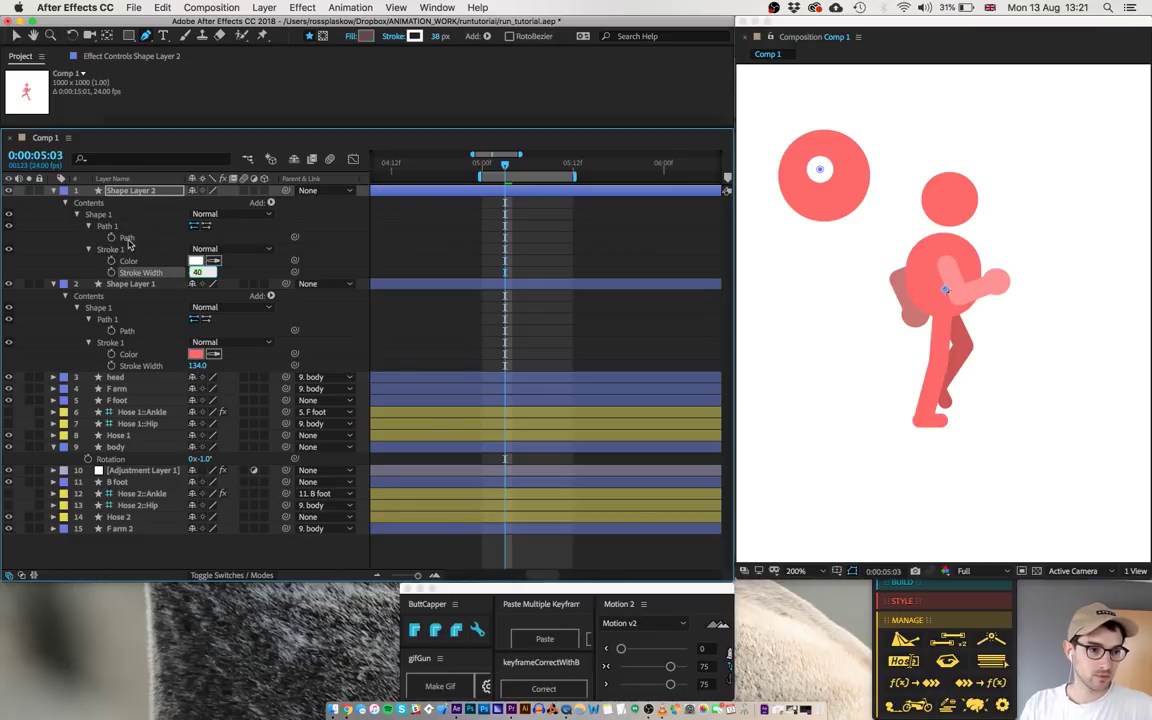
pyautogui.click(128, 240)
pyautogui.press('super+d')
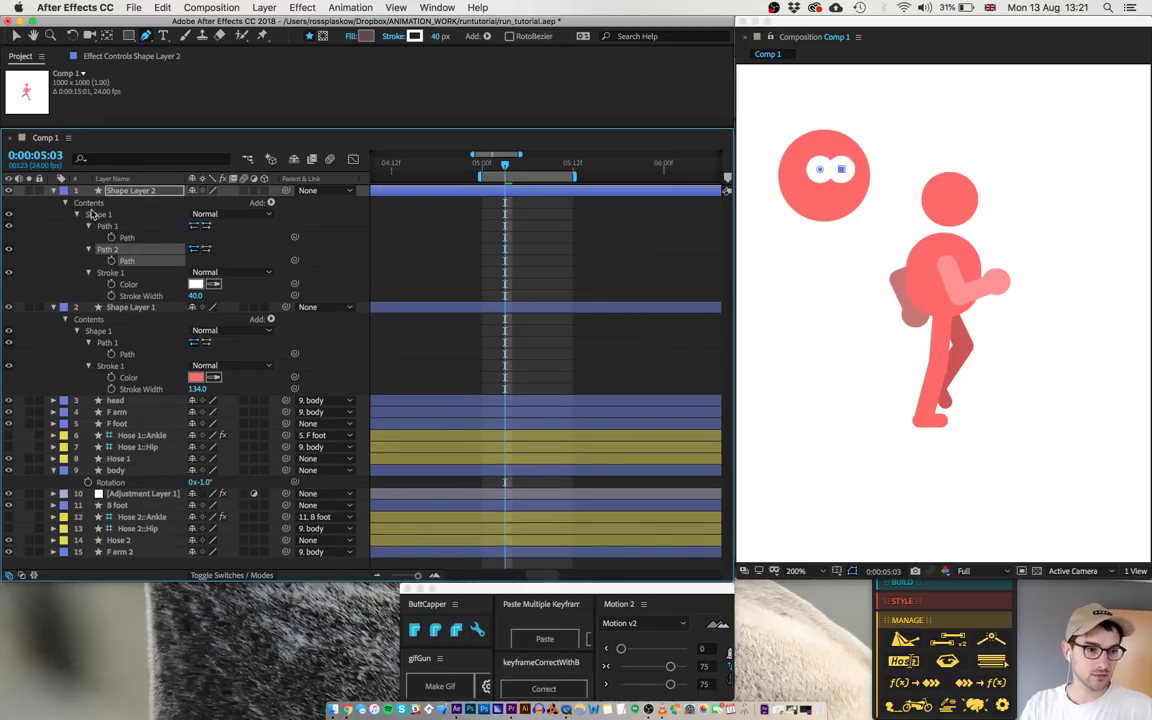
# - Duplicate the eyes' shape group within its layer and expand the copy's contents
pyautogui.click(106, 226)
pyautogui.click(100, 214)
pyautogui.press('super+d')
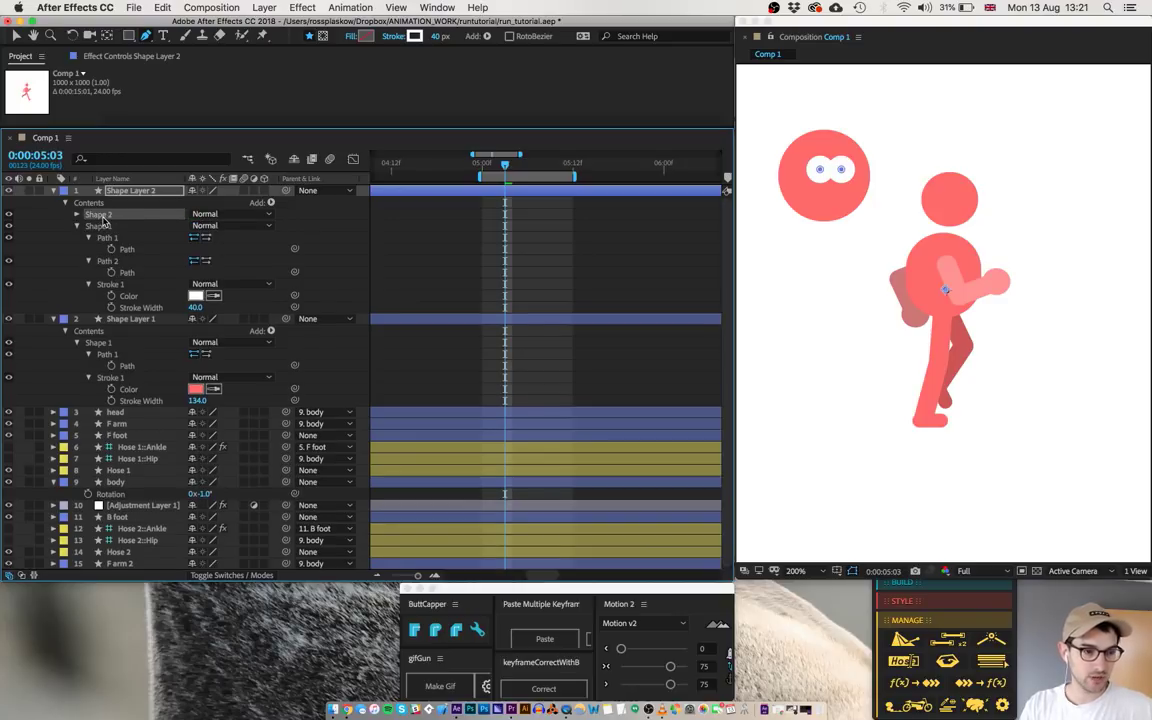
pyautogui.click(77, 215)
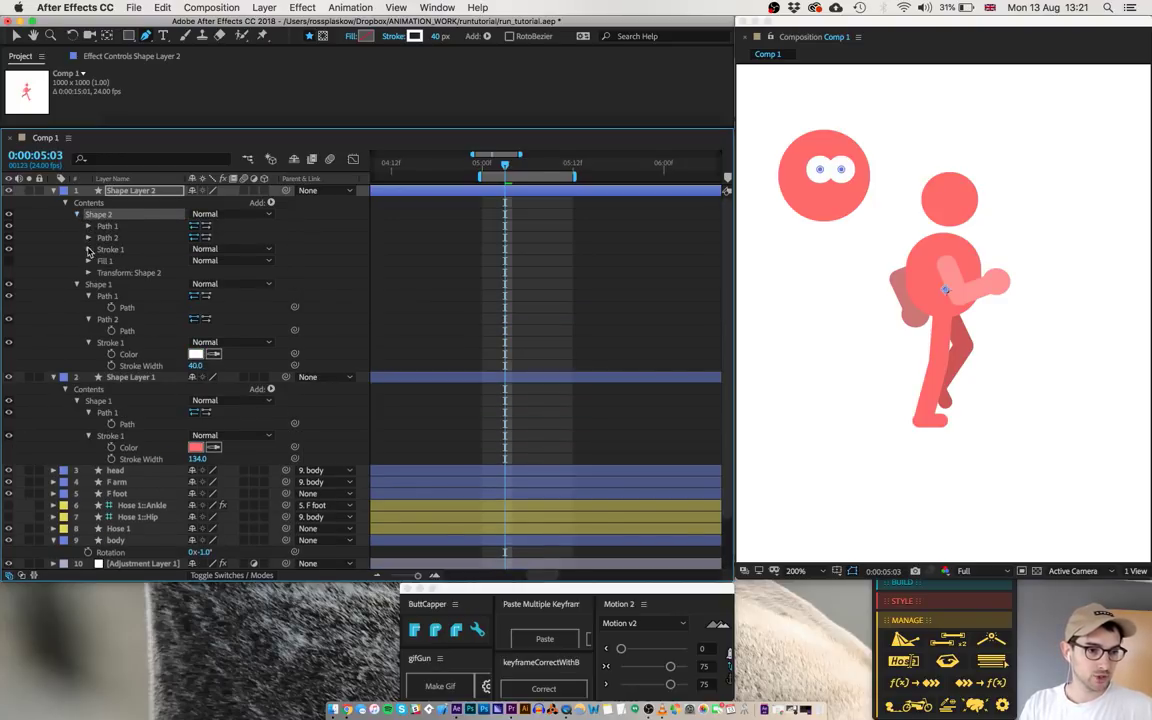
# - Colour the duplicated eye group's stroke blue (5B64F6) for the pupils
pyautogui.click(88, 249)
pyautogui.click(196, 272)
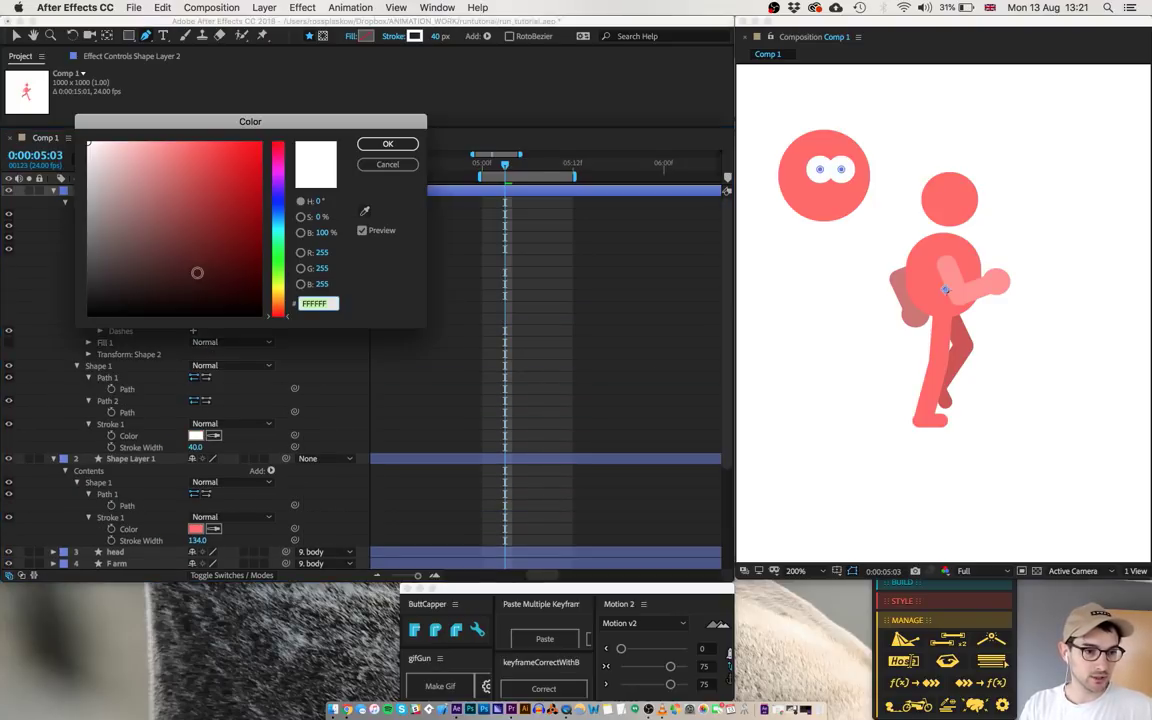
pyautogui.click(280, 201)
pyautogui.click(196, 149)
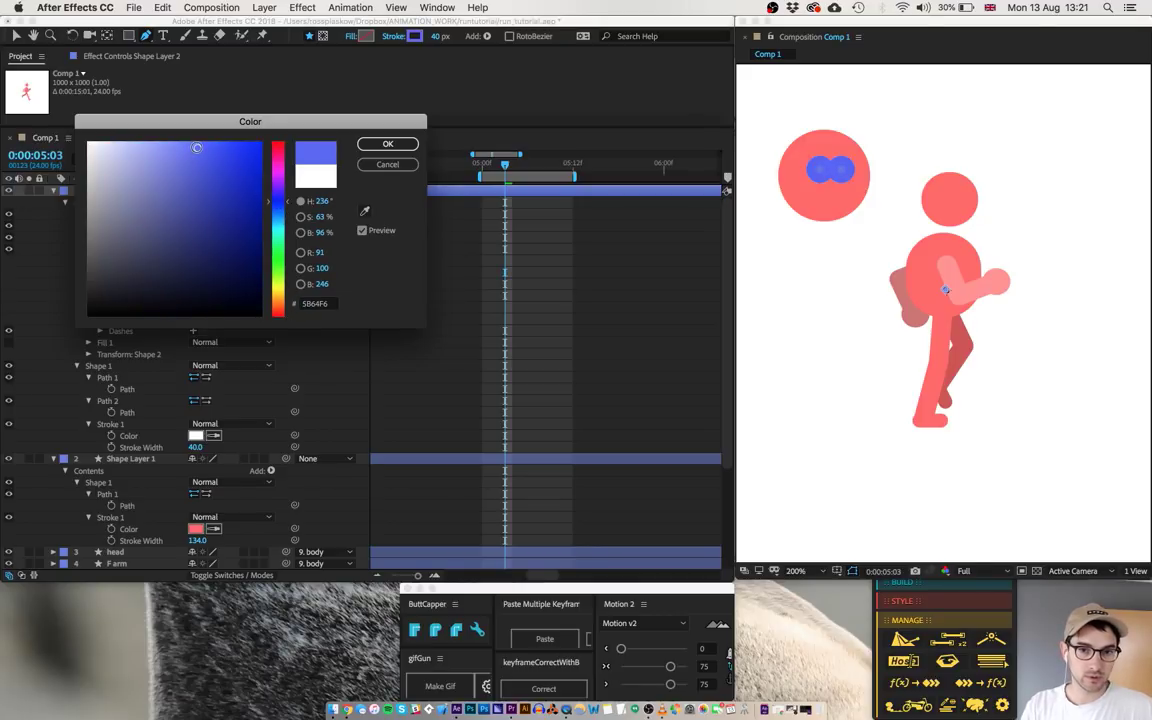
pyautogui.click(388, 144)
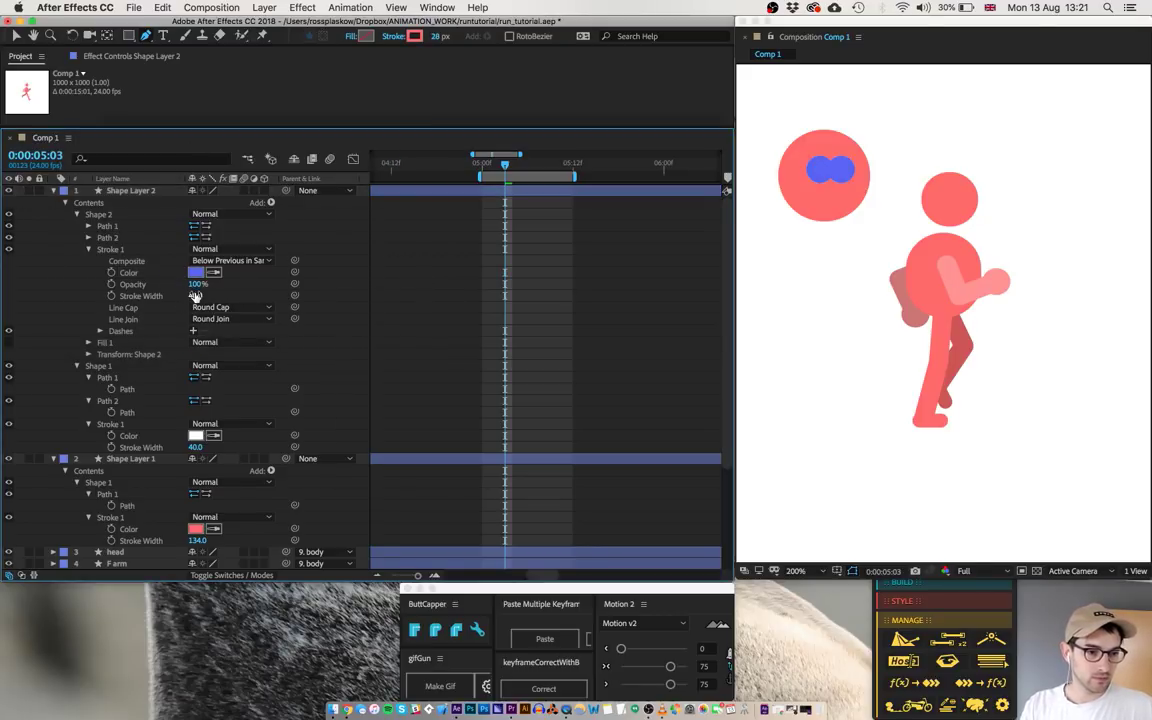
# - Set the blue pupils' stroke width to 24
pyautogui.click(195, 296)
pyautogui.hotkey('shift', 'Down')
pyautogui.hotkey('shift', 'Down')
pyautogui.hotkey('shift', 'Up')
pyautogui.press('Down')
pyautogui.press('Down')
pyautogui.write('24')
# - Select both pupil paths in the duplicated group and shift them slightly right within the whites of the eyes
pyautogui.click(108, 228)
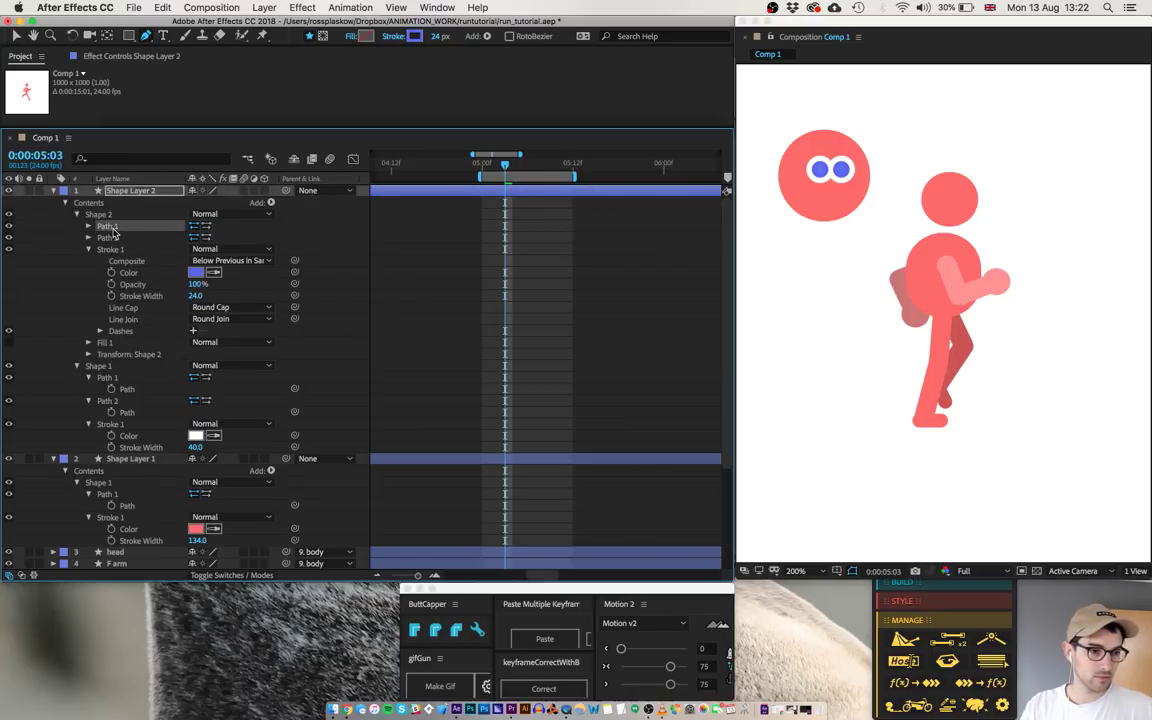
pyautogui.doubleClick(113, 230)
pyautogui.doubleClick(107, 249)
pyautogui.click(126, 241)
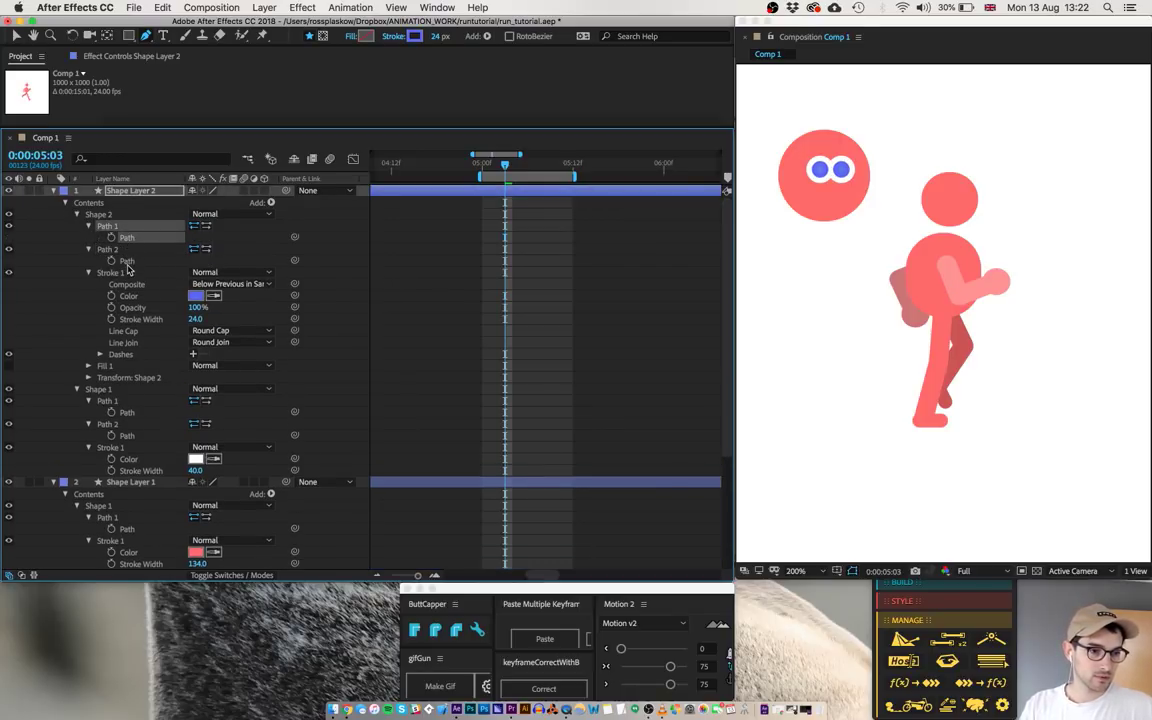
pyautogui.click(127, 262)
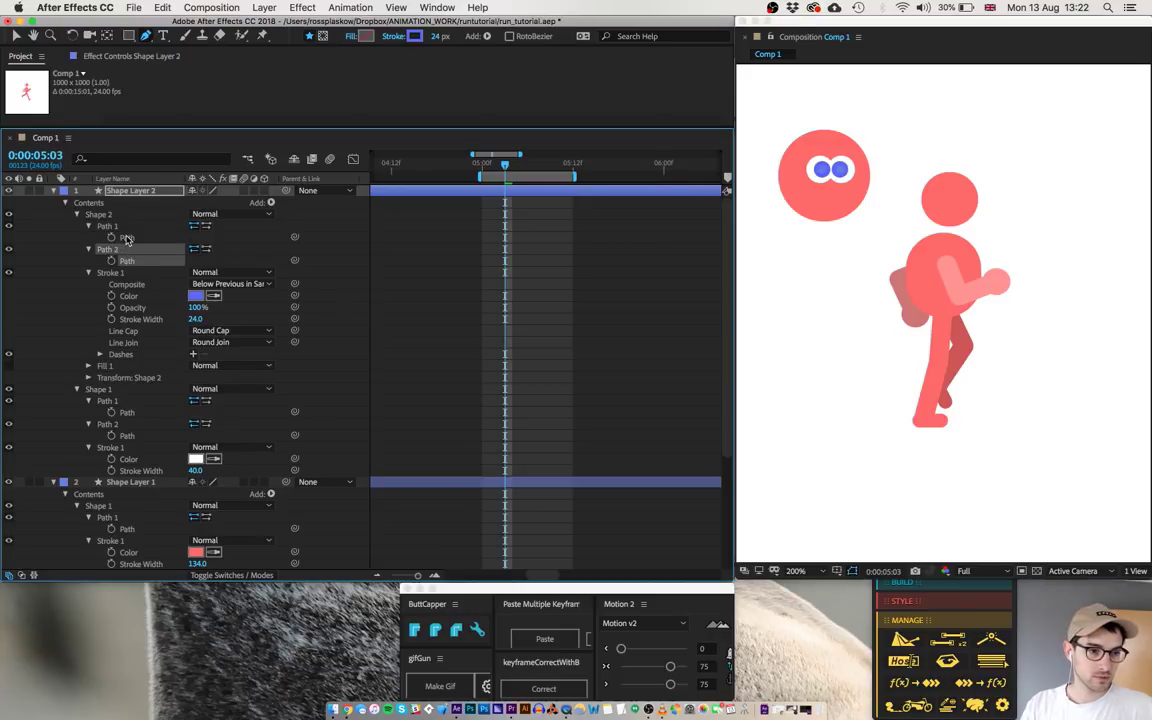
pyautogui.keyDown('shift'); pyautogui.click(126, 238); pyautogui.keyUp('shift')
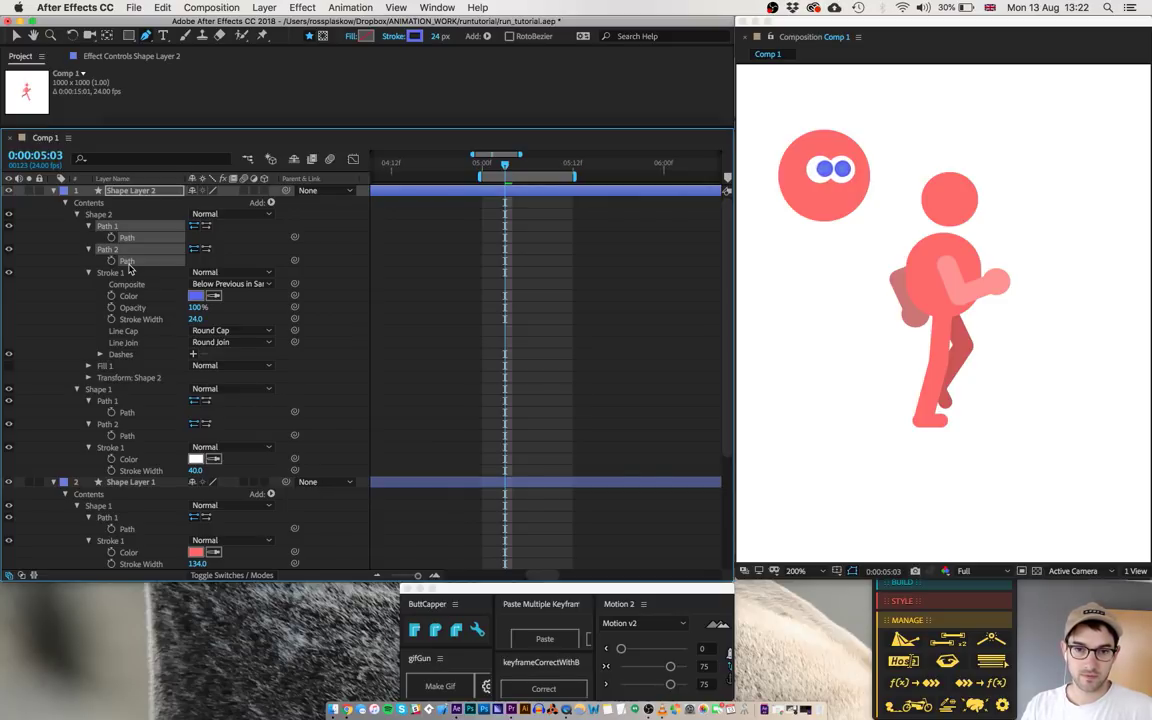
pyautogui.click(380, 263)
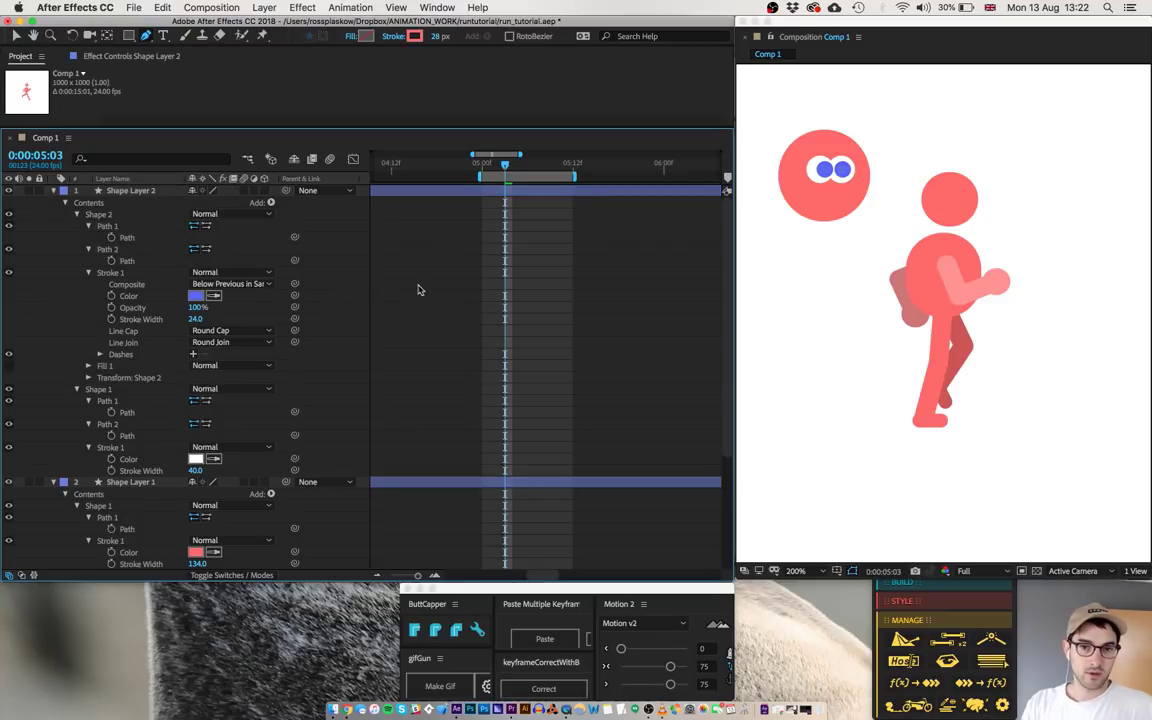
# - Rename the layer holding the eye shapes as eyes
pyautogui.click(148, 192)
pyautogui.press('Return')
pyautogui.write('eyes')
pyautogui.press('Return')
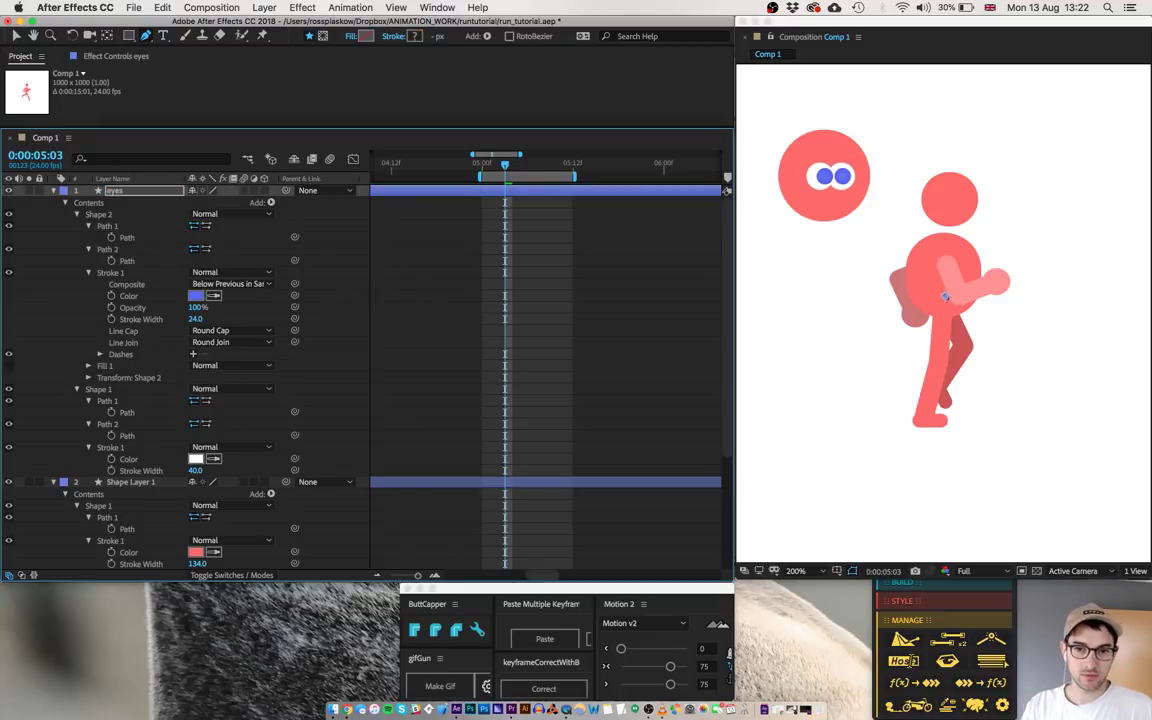
# - Move the eyes slightly right and down on the large head circle and collapse the open layers
pyautogui.hotkey('shift', 'Right')
pyautogui.hotkey('shift', 'Right')
pyautogui.hotkey('shift', 'Up')
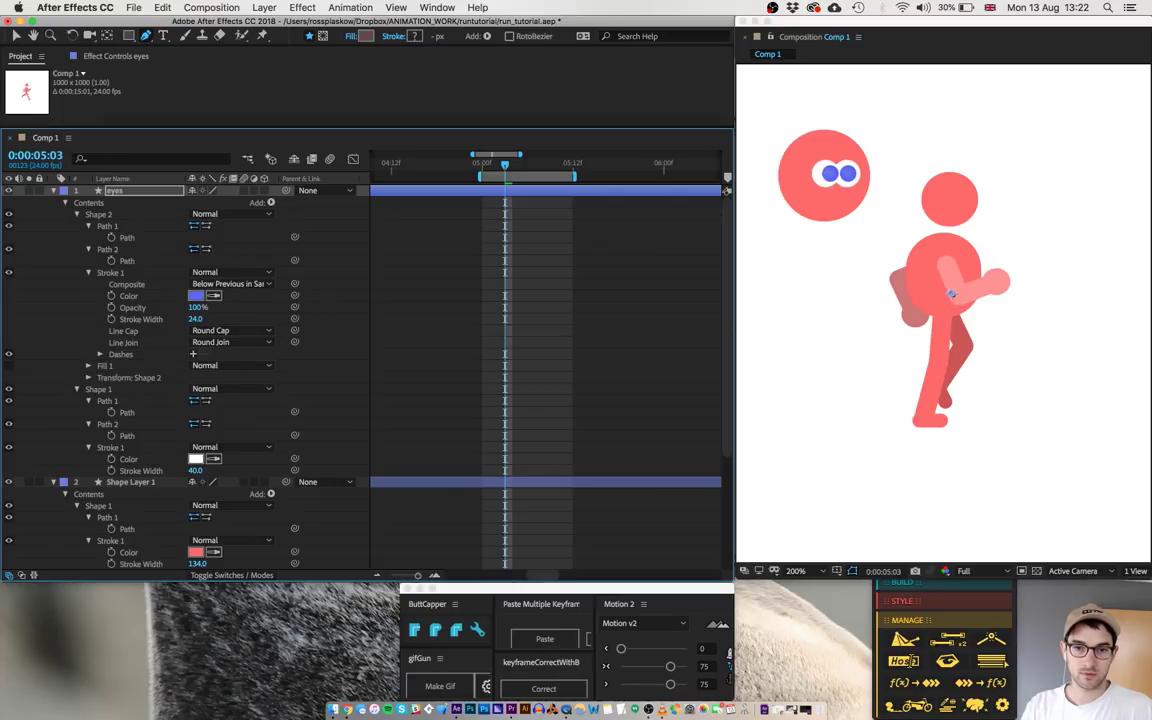
pyautogui.moveTo(951, 293); pyautogui.dragTo(953, 292)
pyautogui.click(442, 310)
pyautogui.press('u')
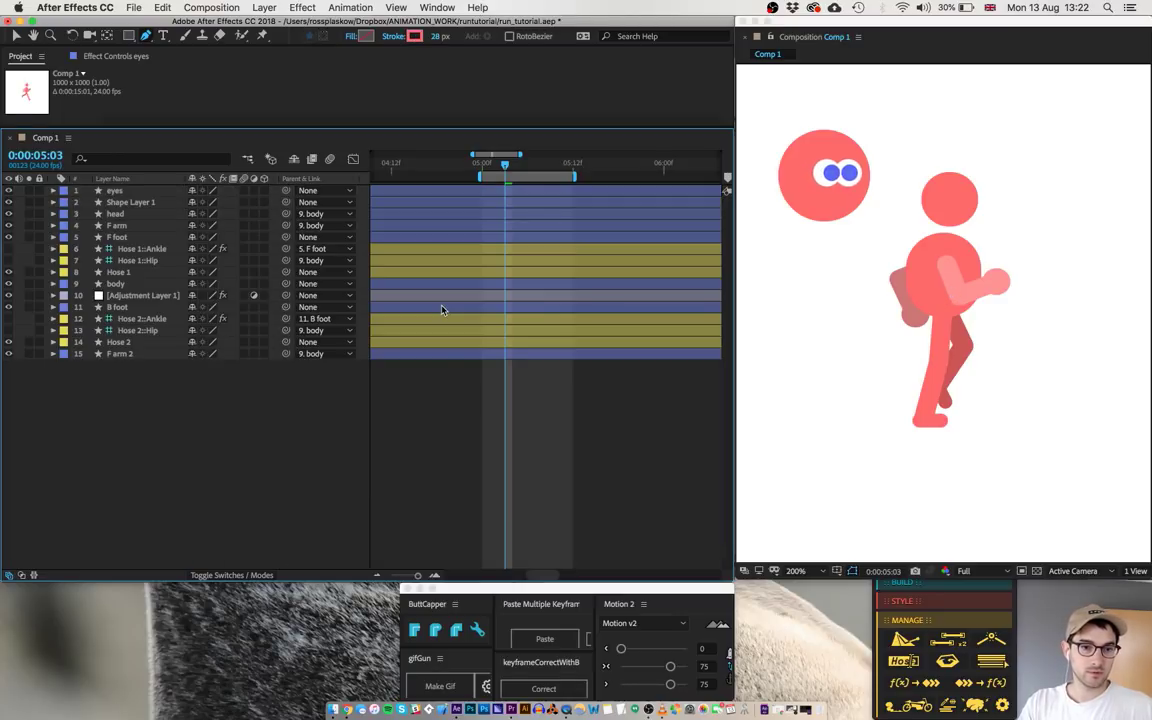
# - Draw a curved path across the large head's forehead on a new shape layer and colour its stroke white, as a headband
pyautogui.click(862, 154)
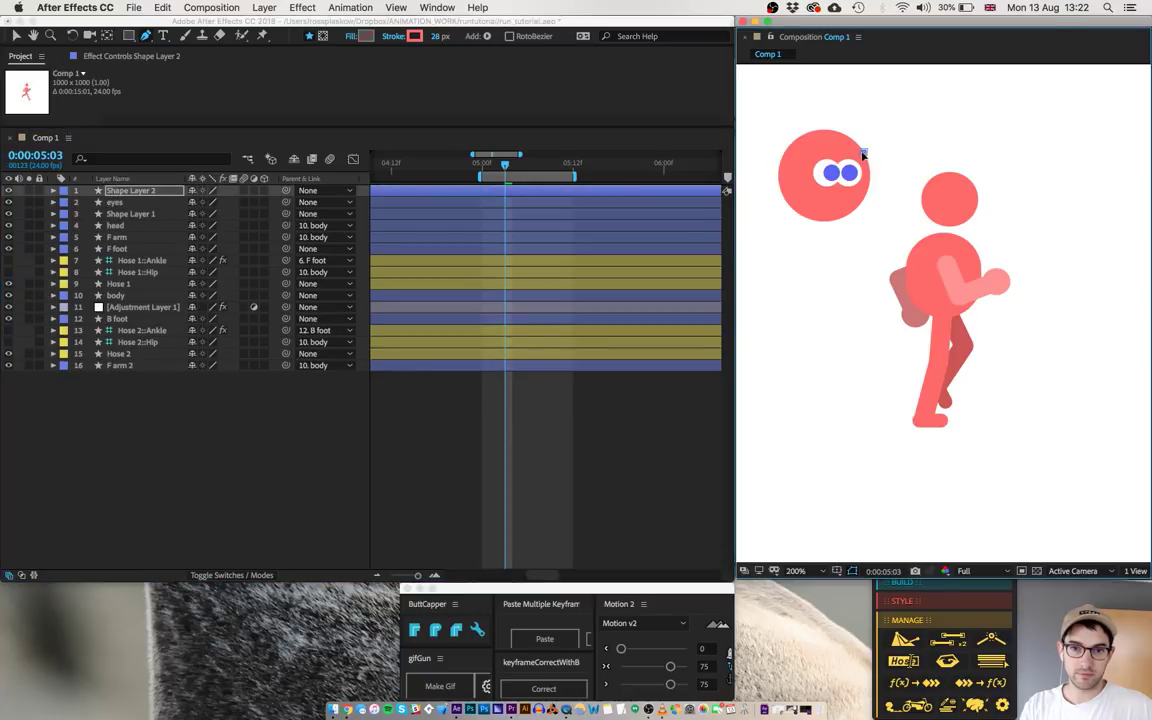
pyautogui.moveTo(782, 158)
pyautogui.mouseDown()
pyautogui.moveTo(762, 184)
pyautogui.moveTo(733, 175)
pyautogui.moveTo(770, 178)
pyautogui.mouseUp()
pyautogui.press('u')
pyautogui.press('u')
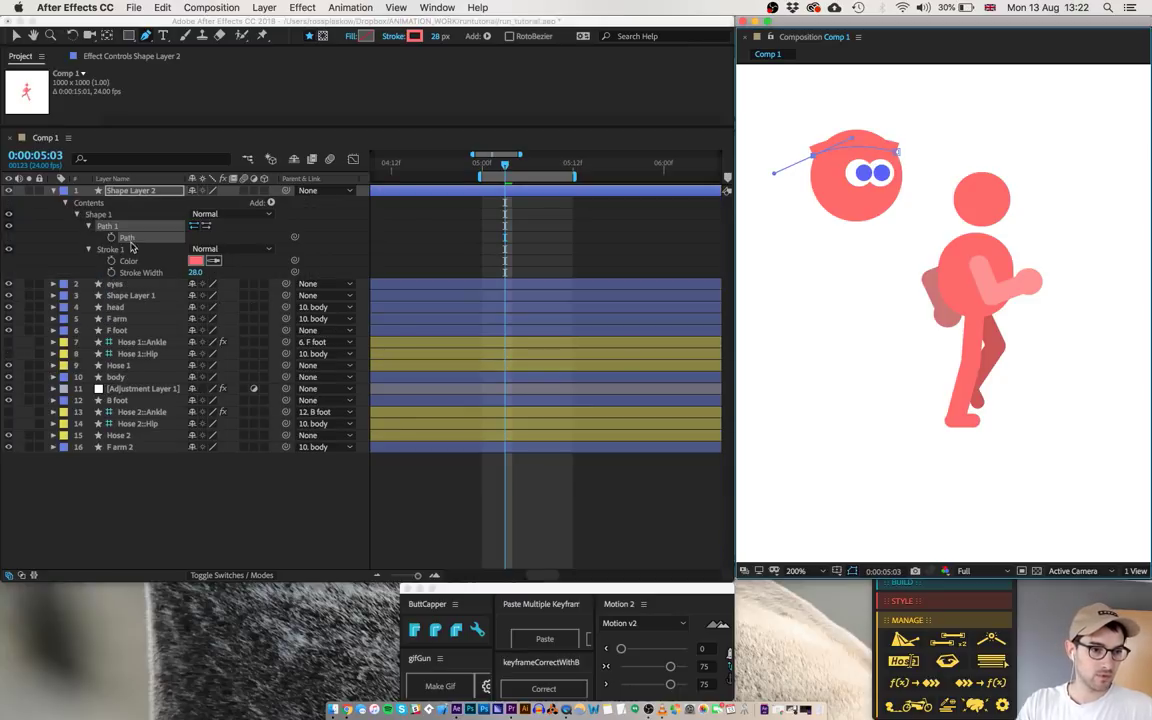
pyautogui.click(195, 261)
pyautogui.moveTo(165, 226); pyautogui.dragTo(2, 70)
pyautogui.press('Return')
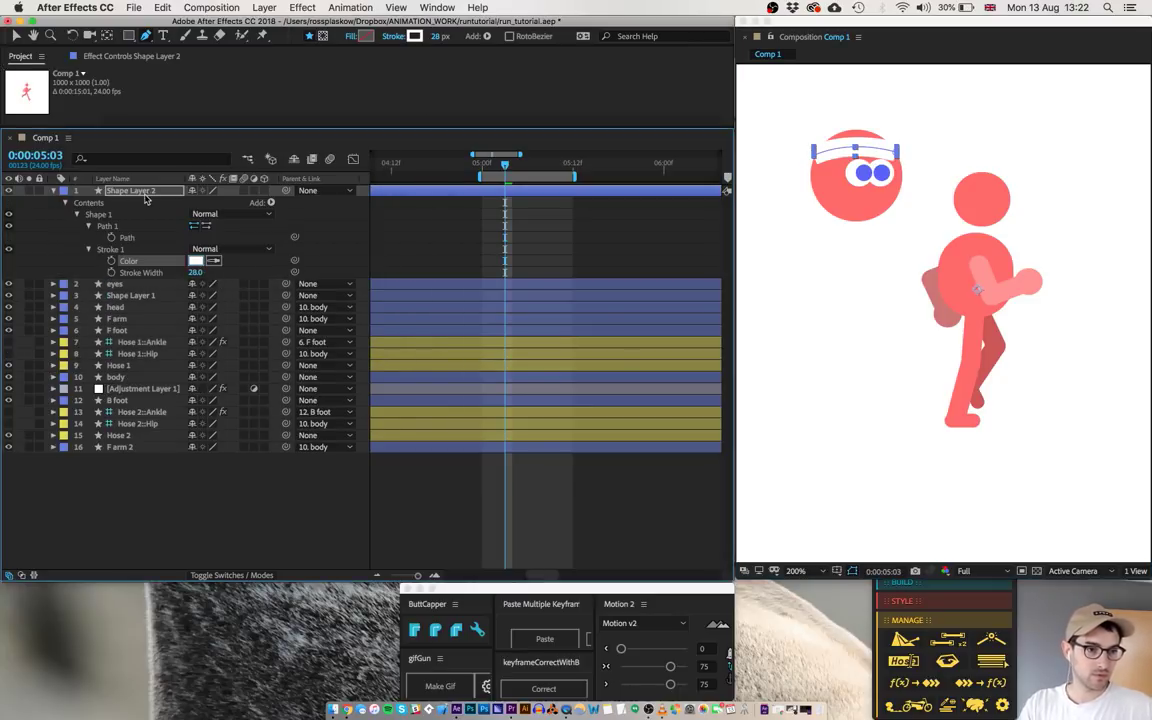
# - Give the headband stroke round caps and a width of 14
pyautogui.press('u')
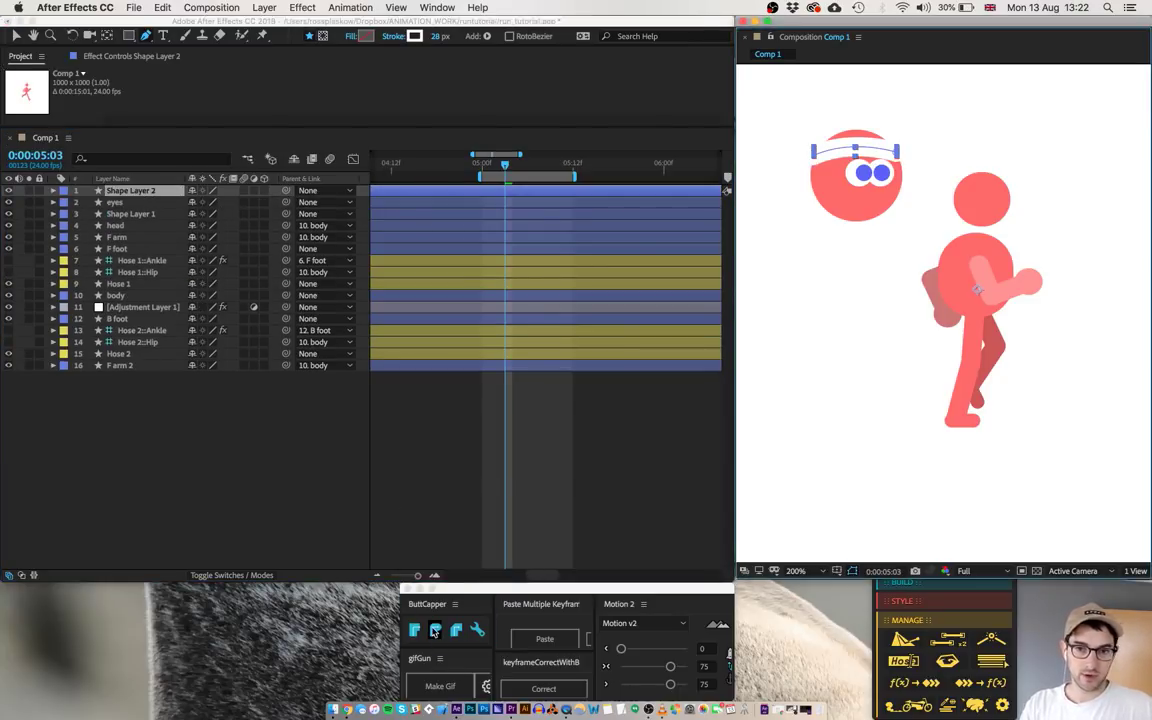
pyautogui.press('u')
pyautogui.press('u')
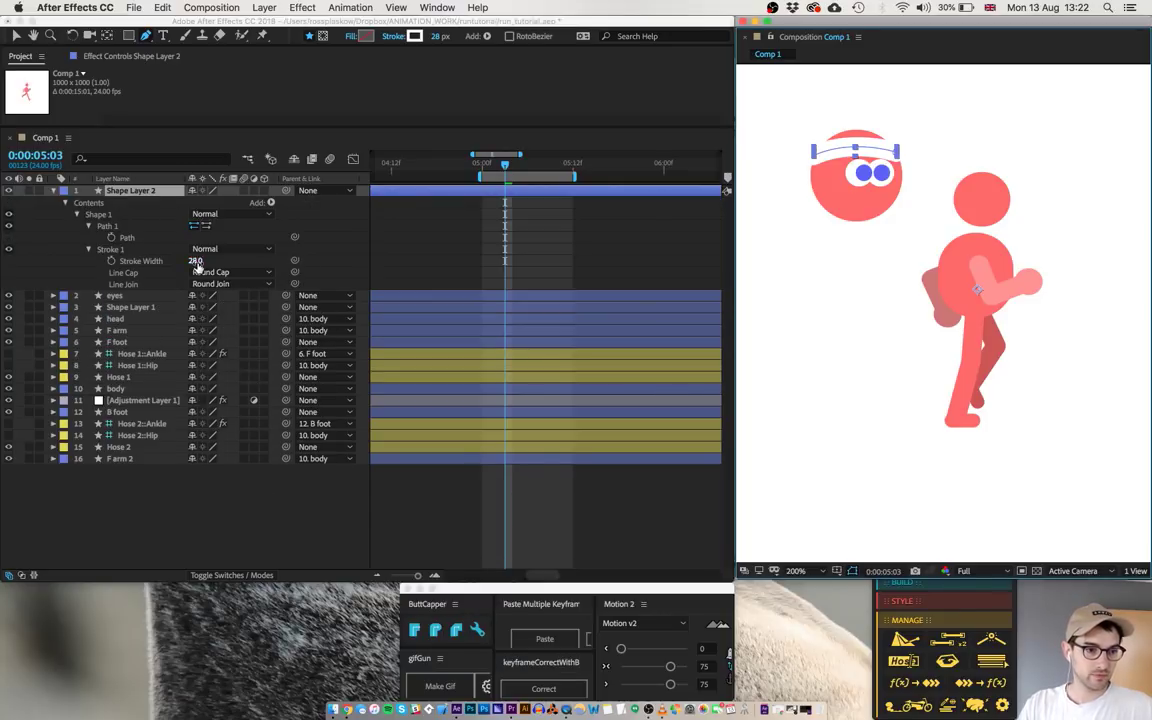
pyautogui.click(196, 260)
pyautogui.write('14')
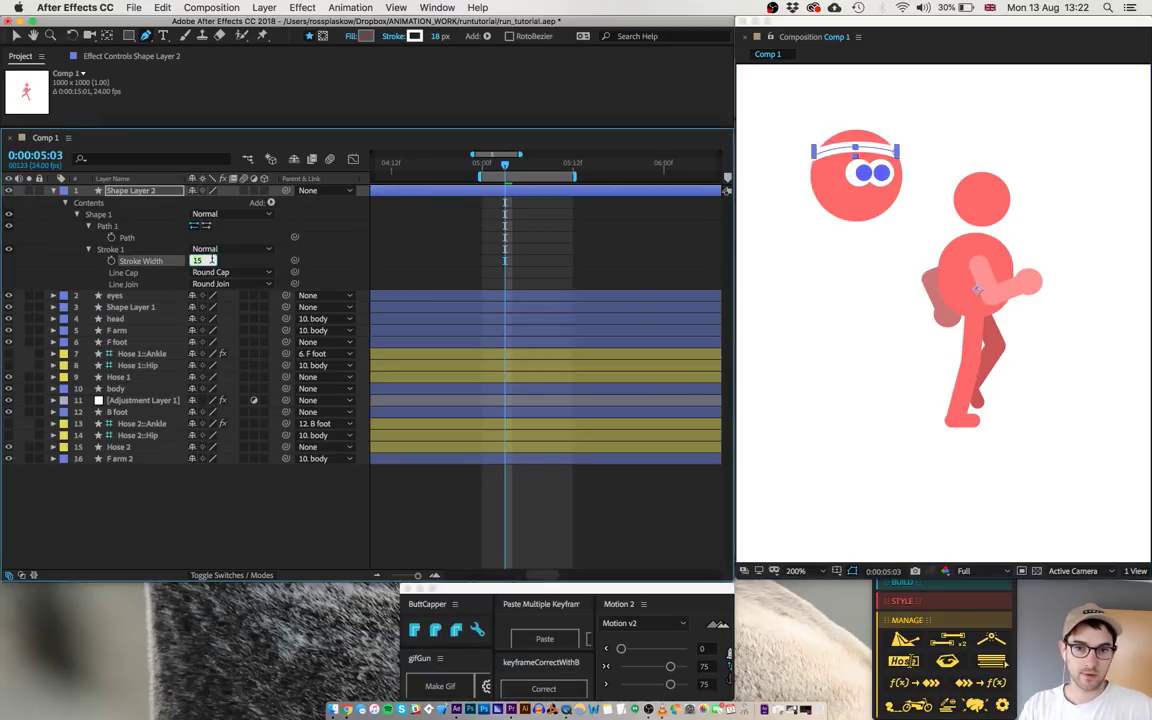
# - Rotate the headband path slightly across the forehead and collapse its layer
pyautogui.keyDown('super'); pyautogui.doubleClick(897, 152); pyautogui.keyUp('super')
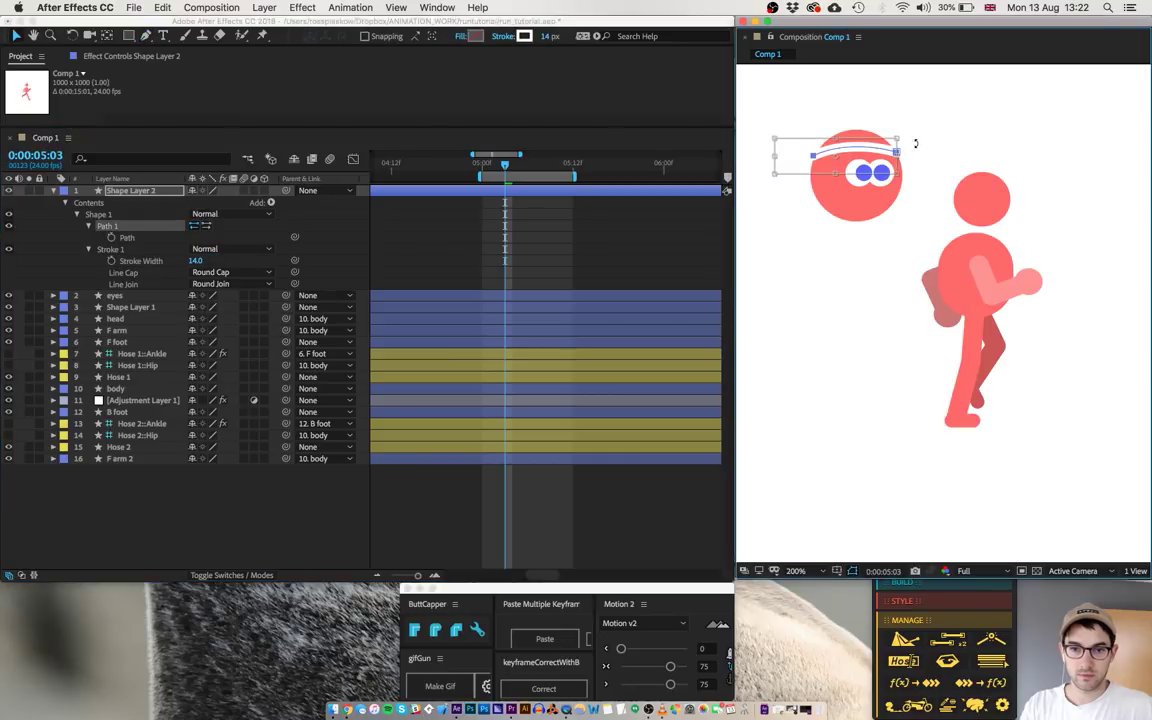
pyautogui.moveTo(915, 145); pyautogui.dragTo(918, 140)
pyautogui.press('Return')
pyautogui.click(420, 242)
pyautogui.press('u')
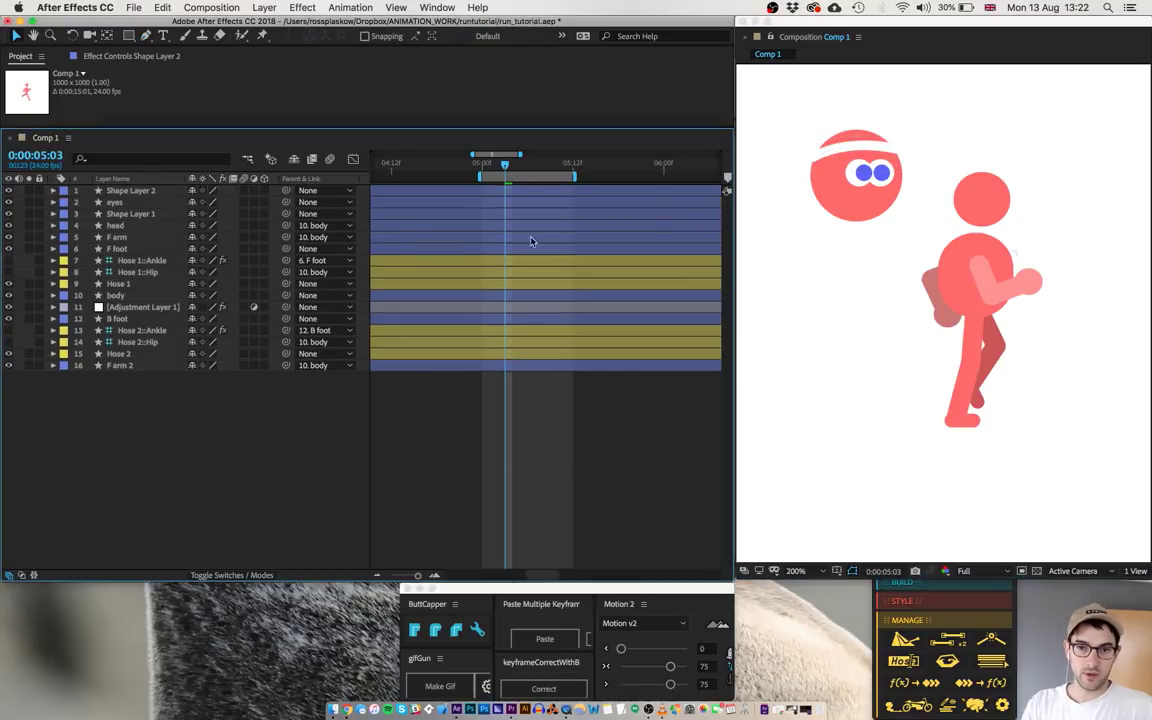
# - Add a round-capped single-point dot below the eyes on a new shape layer, coloured with the pupils' blue, as a mouth
pyautogui.press('g')
pyautogui.click(868, 199)
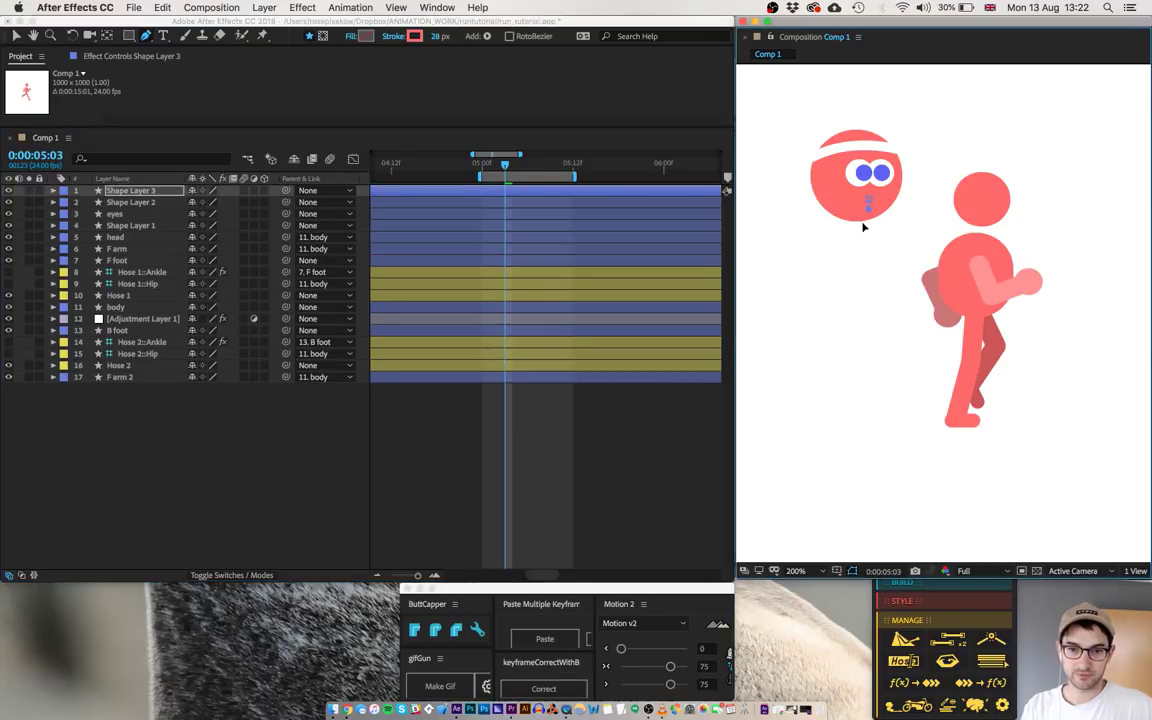
pyautogui.press('u')
pyautogui.press('u')
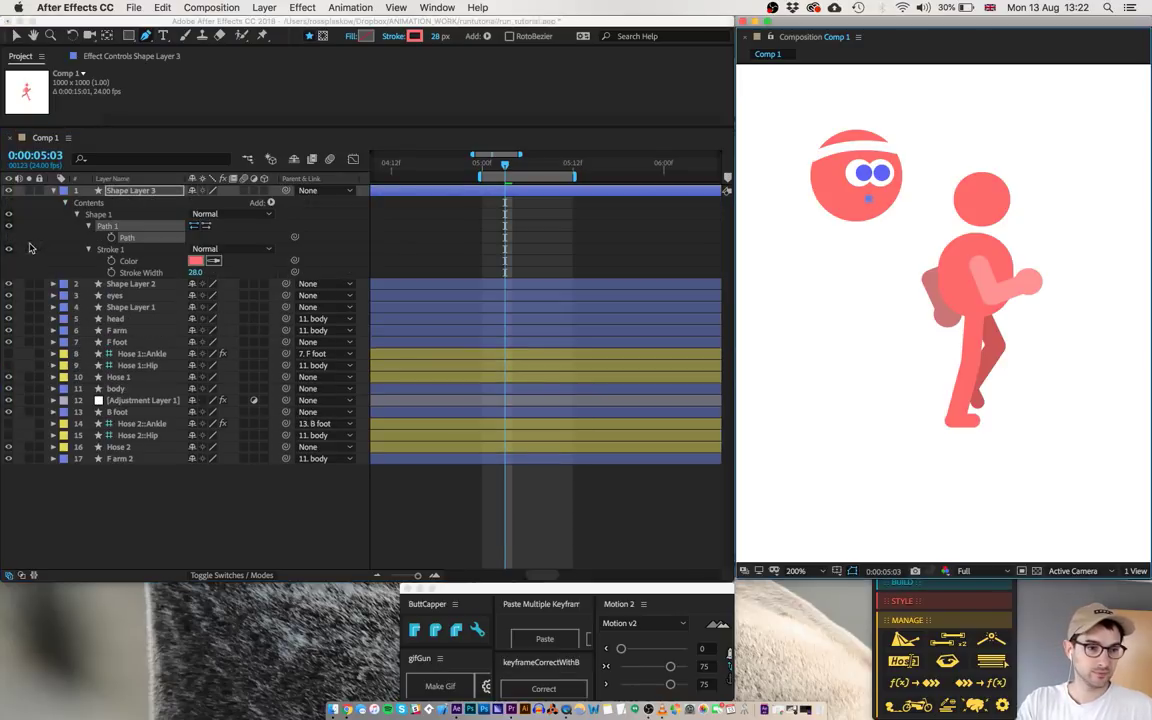
pyautogui.click(195, 260)
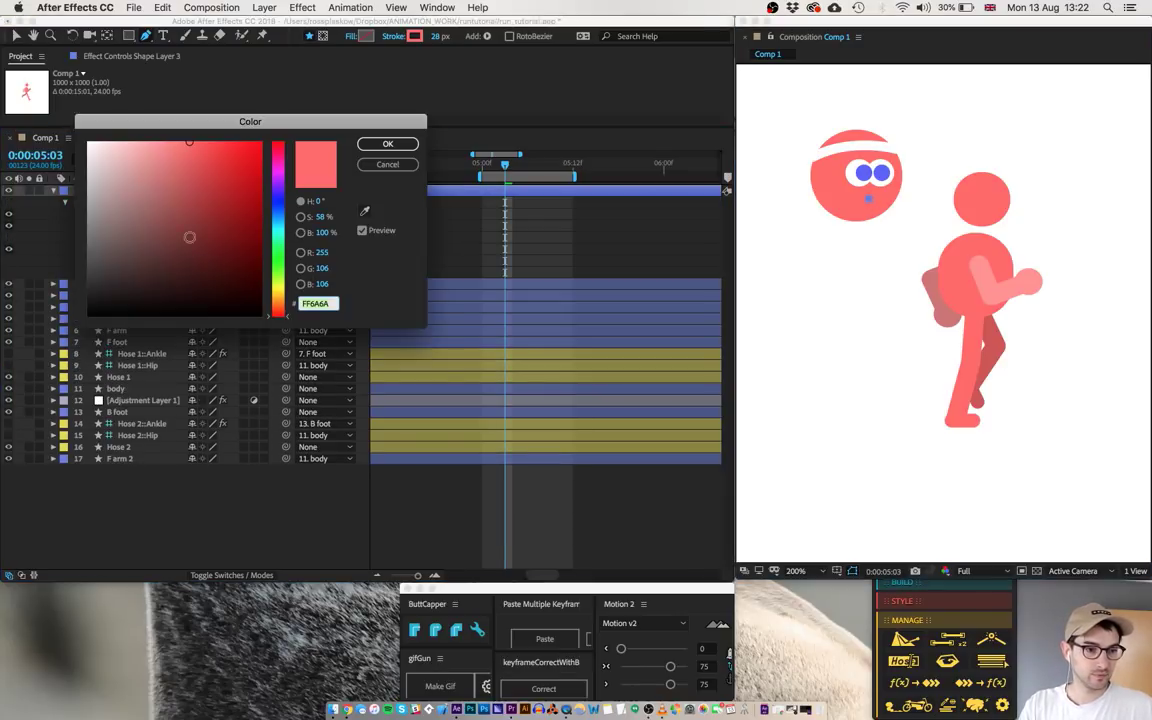
pyautogui.click(365, 212)
pyautogui.click(867, 175)
pyautogui.press('Return')
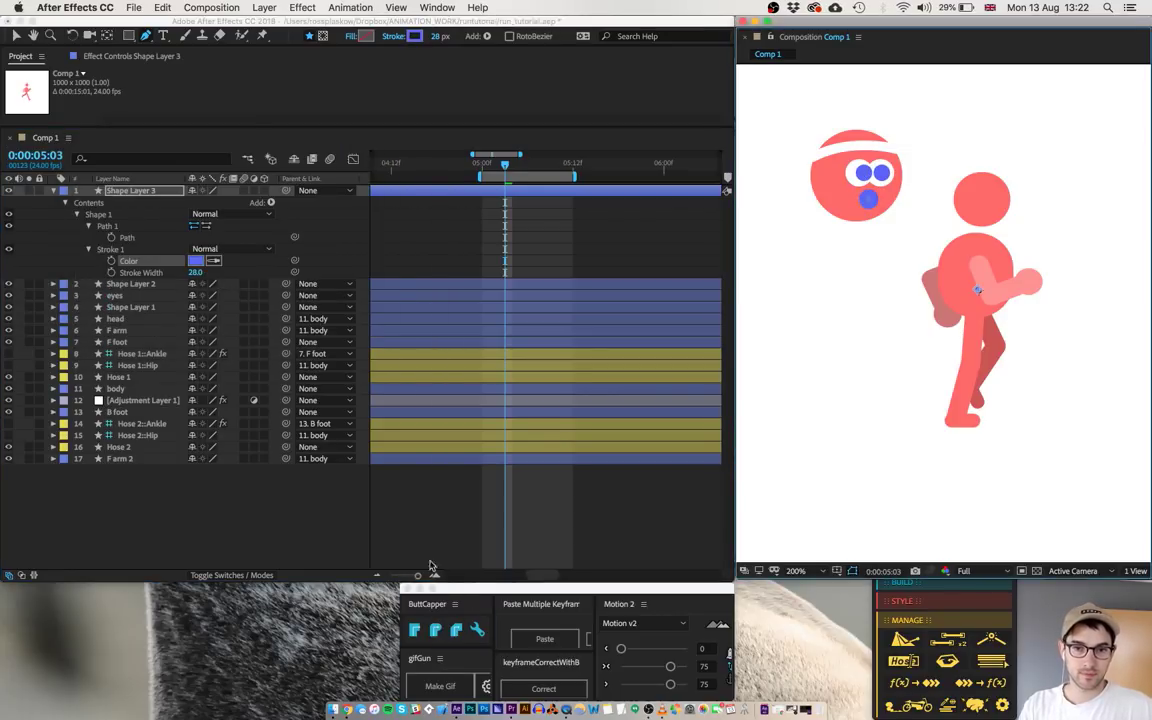
# - Set the mouth's stroke width to 38 and collapse its layer
pyautogui.click(430, 242)
pyautogui.click(128, 238)
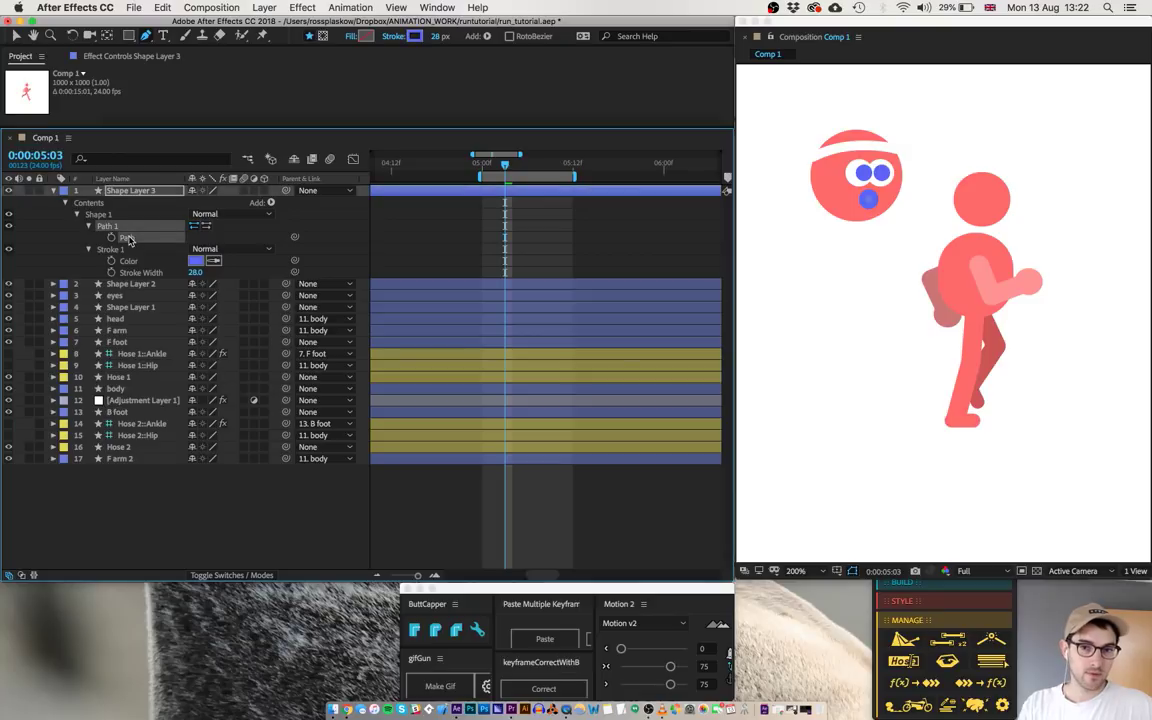
pyautogui.click(195, 272)
pyautogui.hotkey('shift', 'Up')
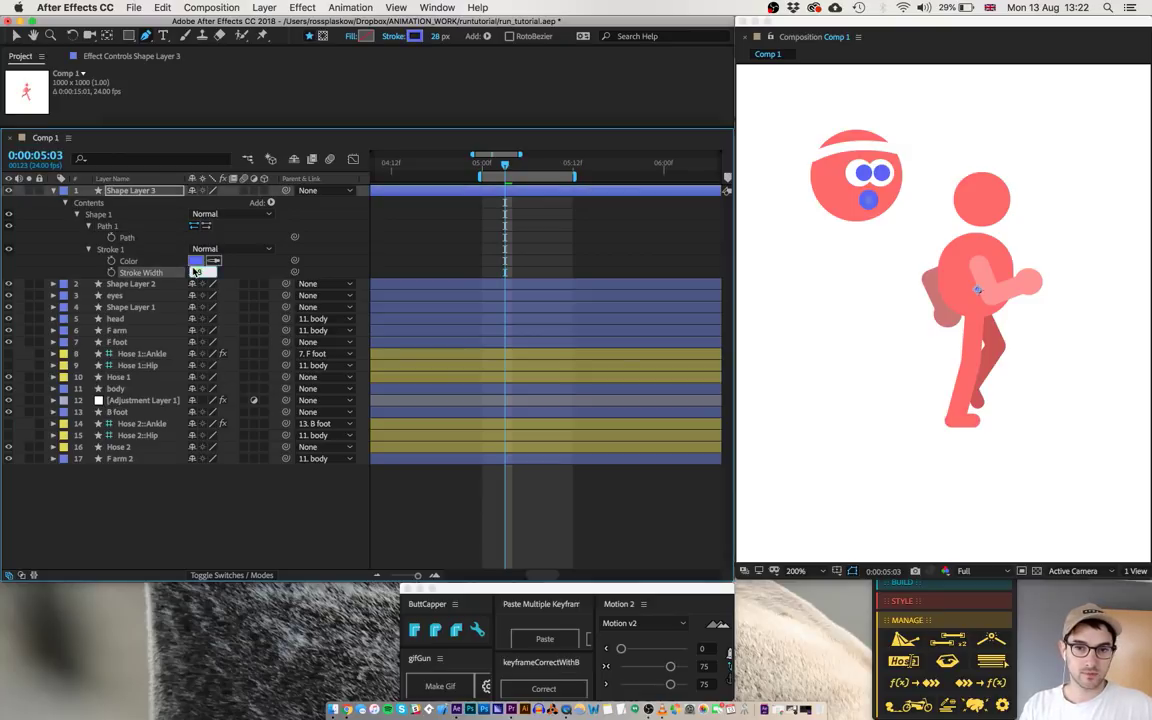
pyautogui.click(423, 246)
pyautogui.press('u')
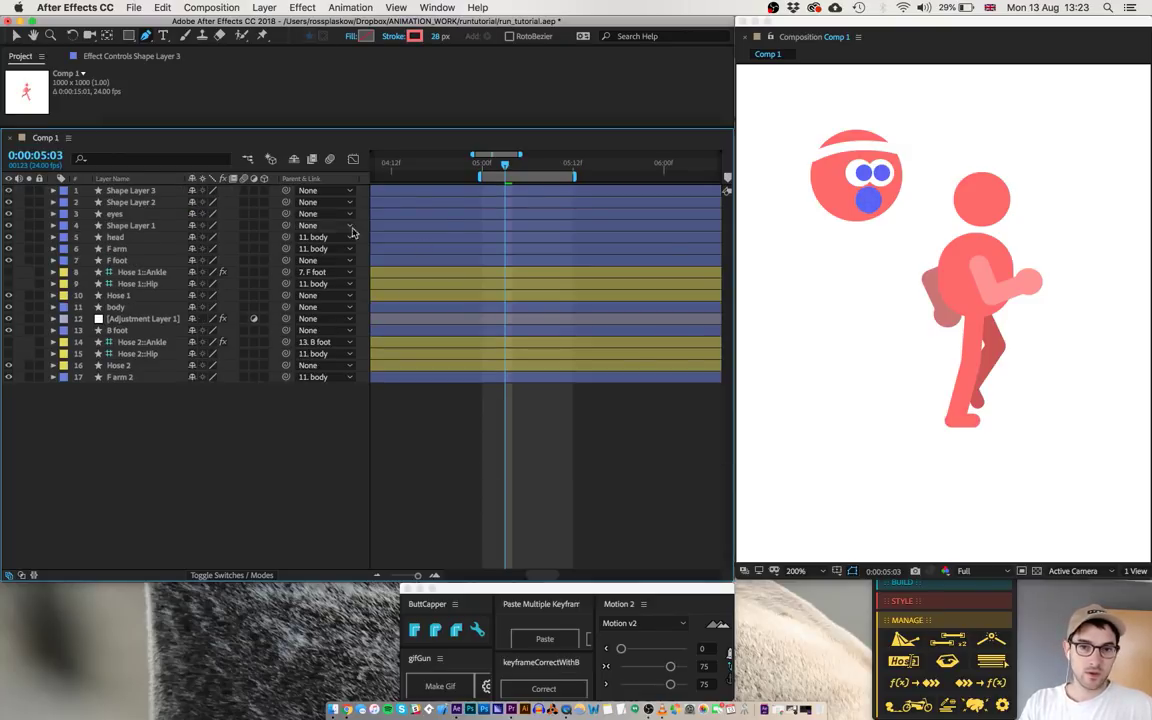
# - Parent the mouth layer to the large head circle's layer and rename that circle's layer as head2
pyautogui.click(147, 193)
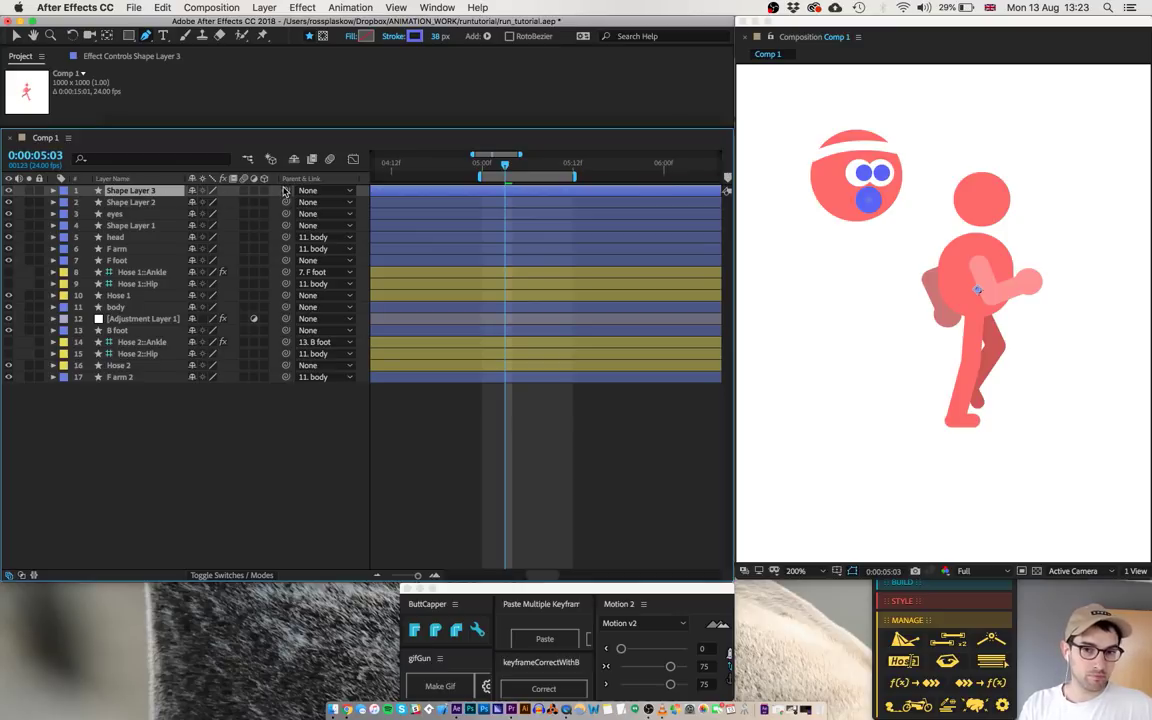
pyautogui.moveTo(284, 192); pyautogui.dragTo(140, 226)
pyautogui.click(140, 227)
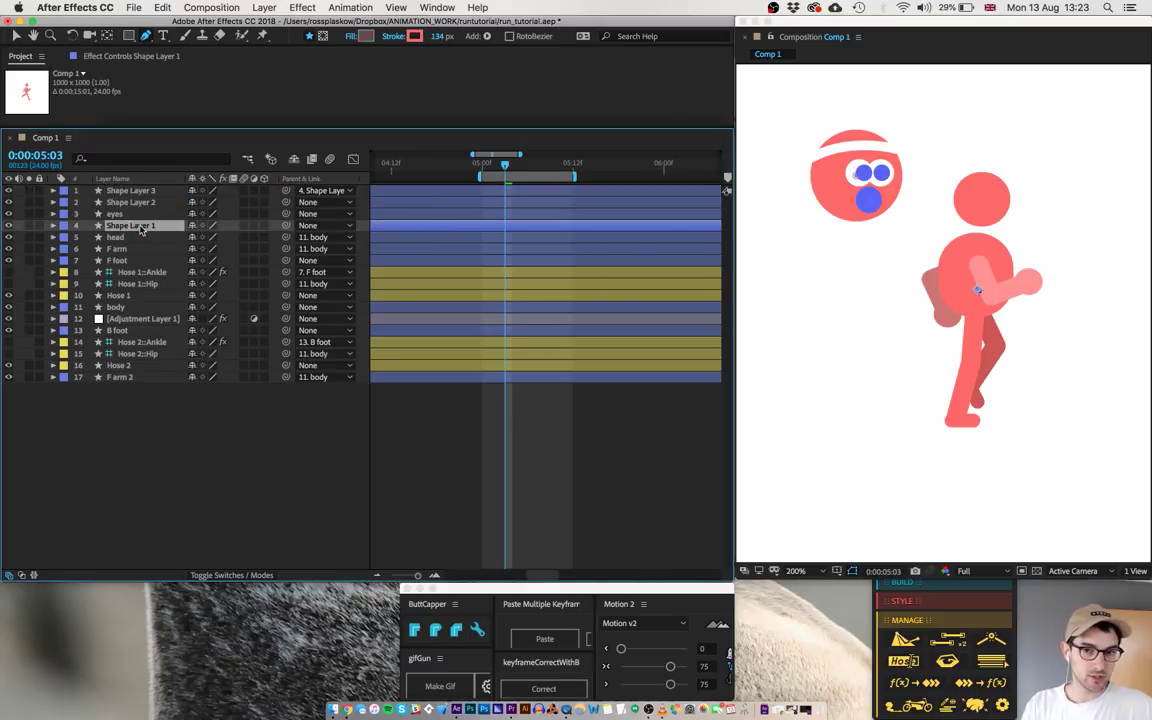
pyautogui.press('Return')
pyautogui.write('head2')
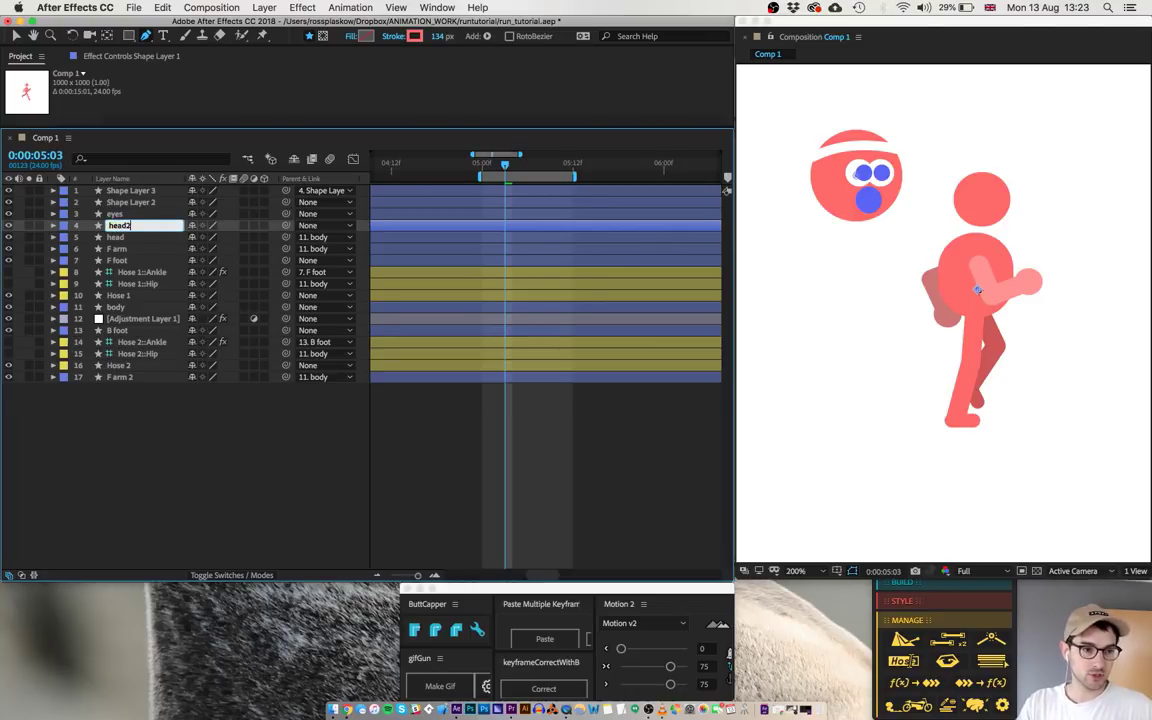
pyautogui.press('Return')
# - Parent the headband and eyes layers to head2 and move head2 right, over the character's original head
pyautogui.click(145, 203)
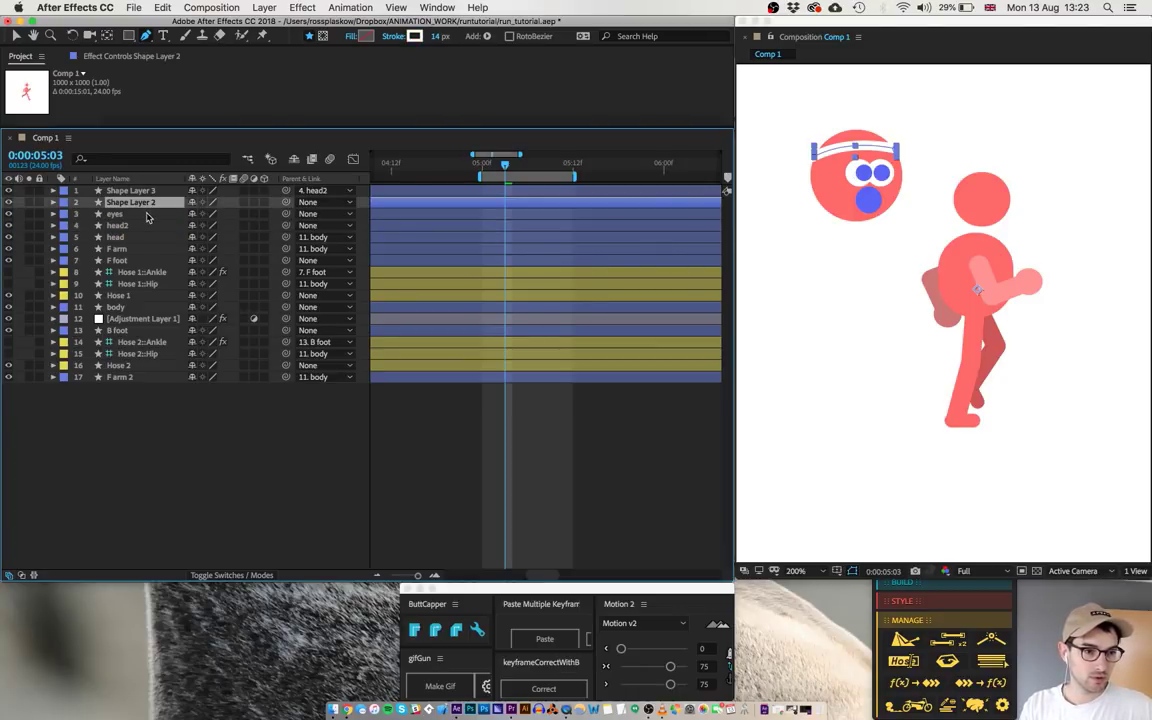
pyautogui.moveTo(286, 214); pyautogui.dragTo(144, 230)
pyautogui.click(145, 230)
pyautogui.hotkey('shift', 'Left')
pyautogui.hotkey('shift', 'Right')
pyautogui.hotkey('shift', 'Right')
pyautogui.hotkey('shift', 'Right')
pyautogui.hotkey('shift', 'Right')
pyautogui.hotkey('shift', 'Right')
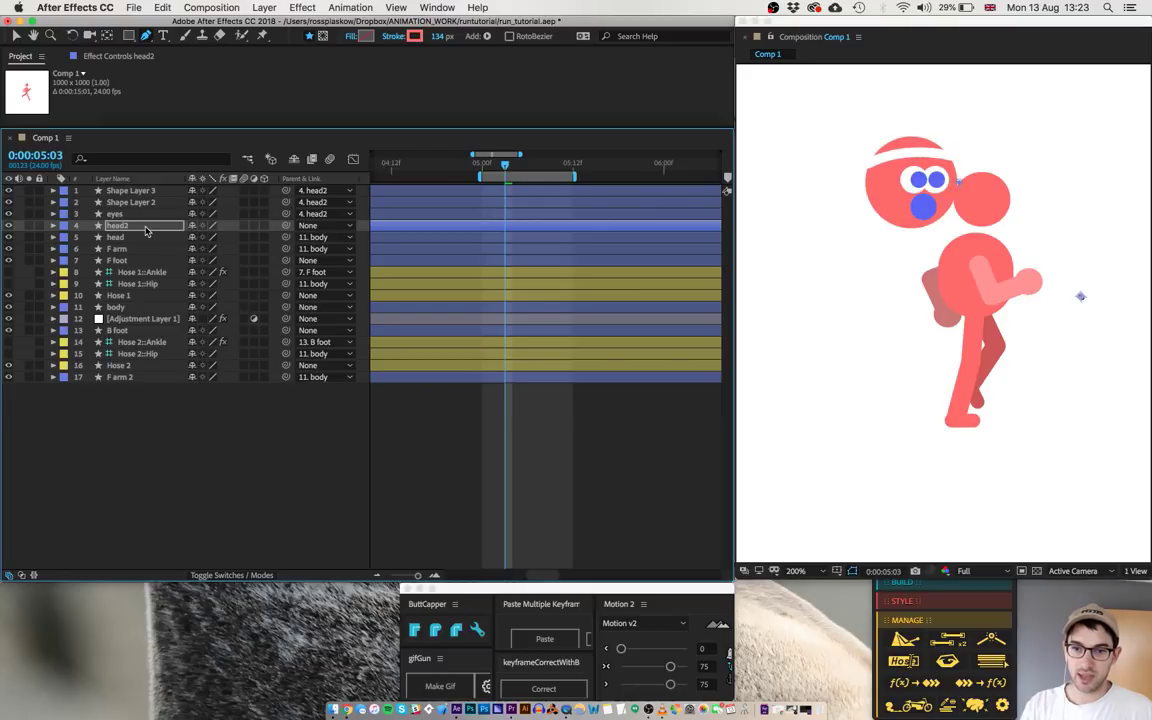
pyautogui.hotkey('shift', 'Right')
pyautogui.hotkey('shift', 'Right')
pyautogui.hotkey('shift', 'Right')
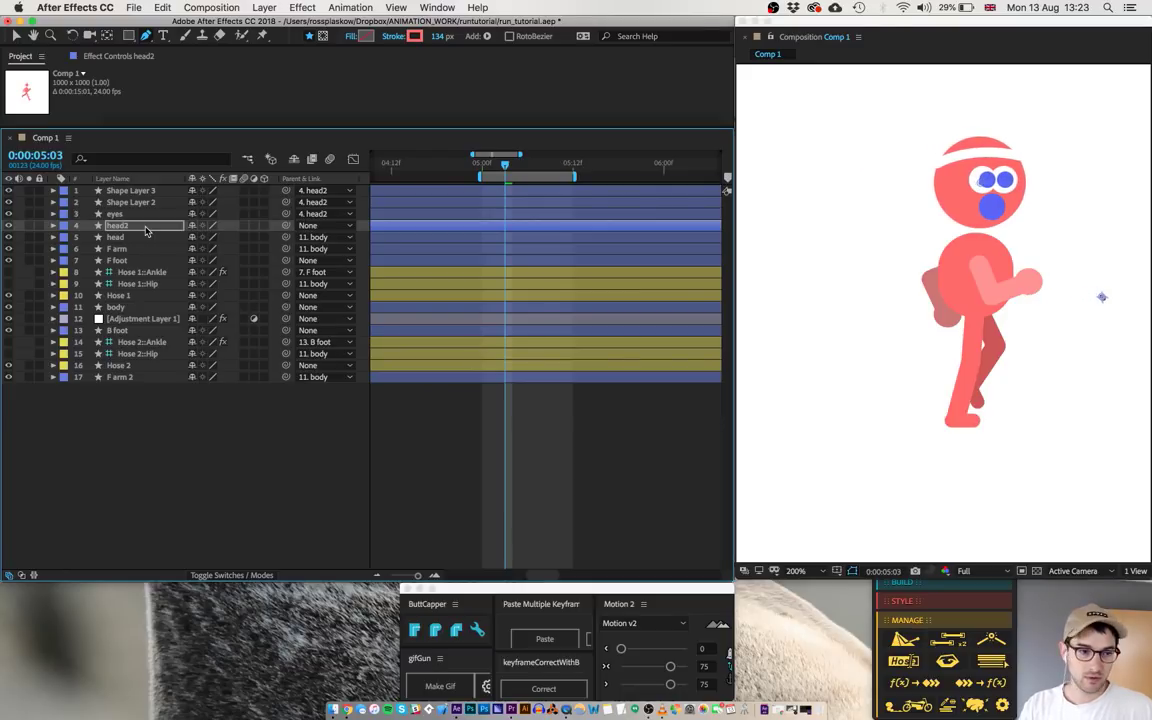
pyautogui.hotkey('shift', 'Right')
# - Parent head2 to the original head layer and hide the original, checking the run cycle in playback
pyautogui.moveTo(285, 225); pyautogui.dragTo(144, 244)
pyautogui.click(9, 239)
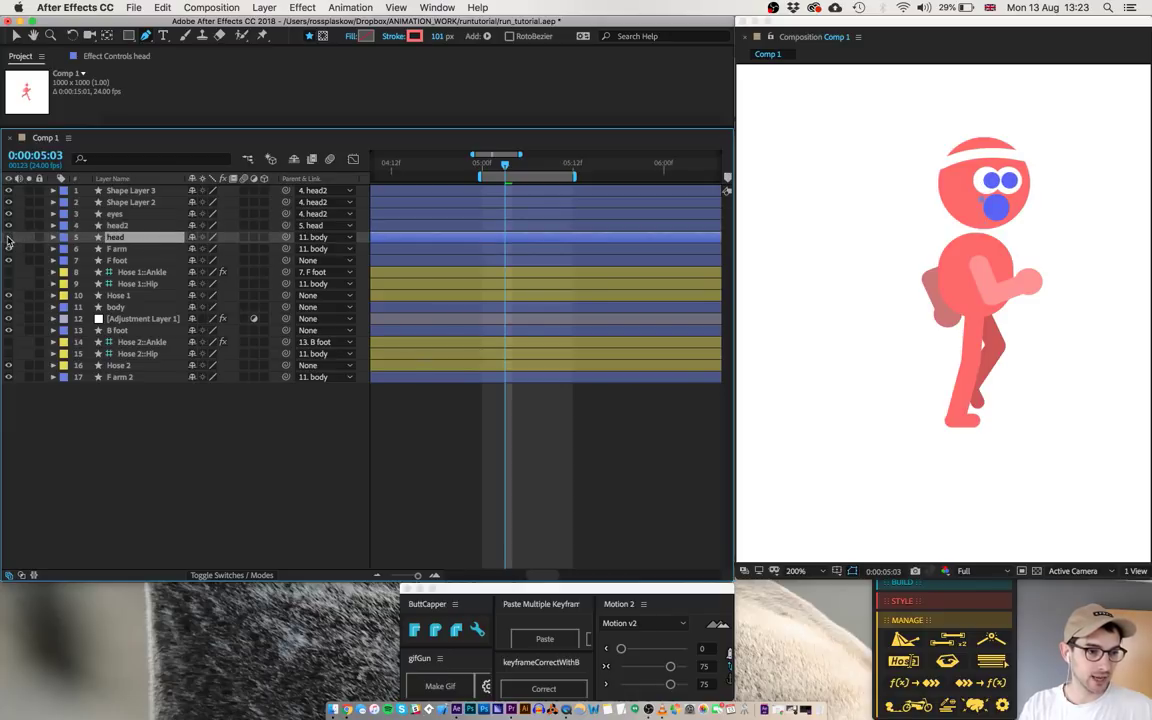
pyautogui.click(243, 506)
pyautogui.press('space')
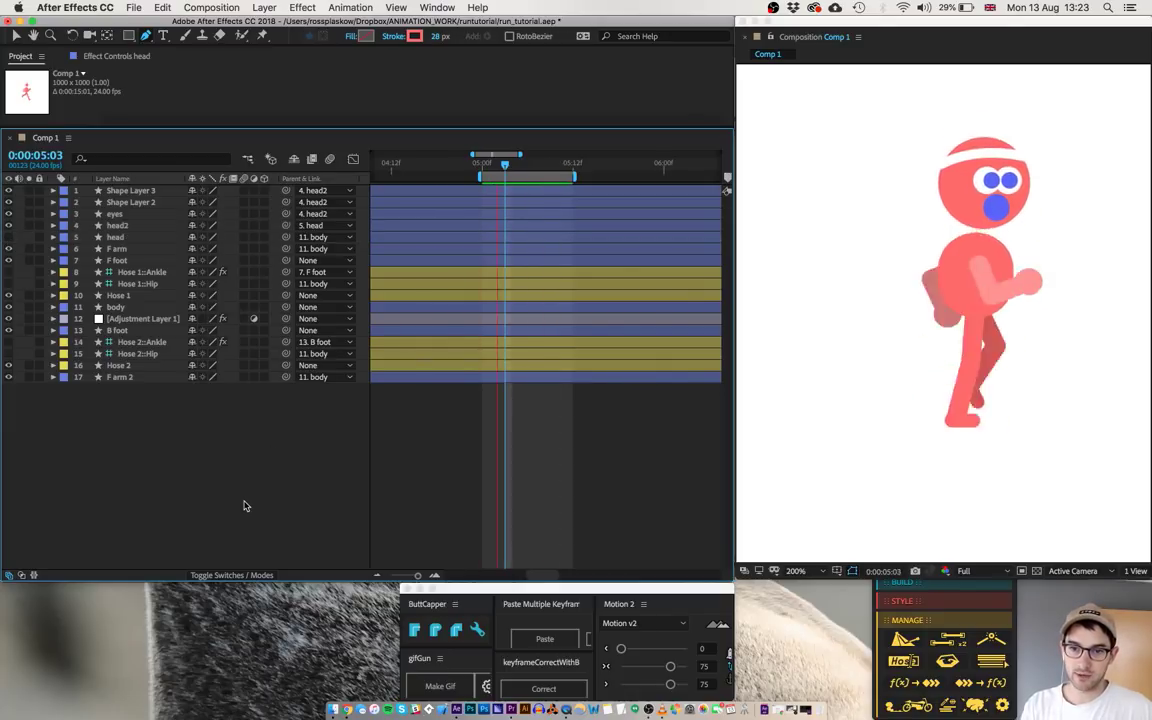